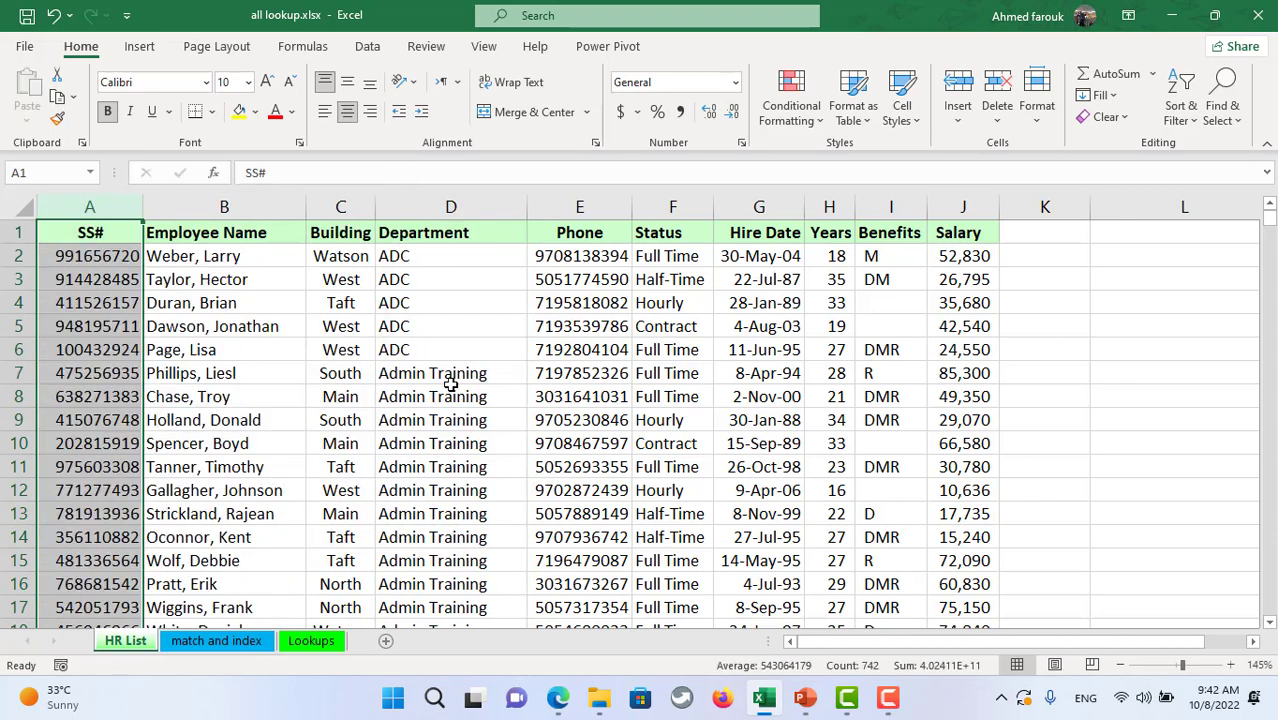
- Convert the HR List employee data into an Excel table with headers
left_click(734, 416)
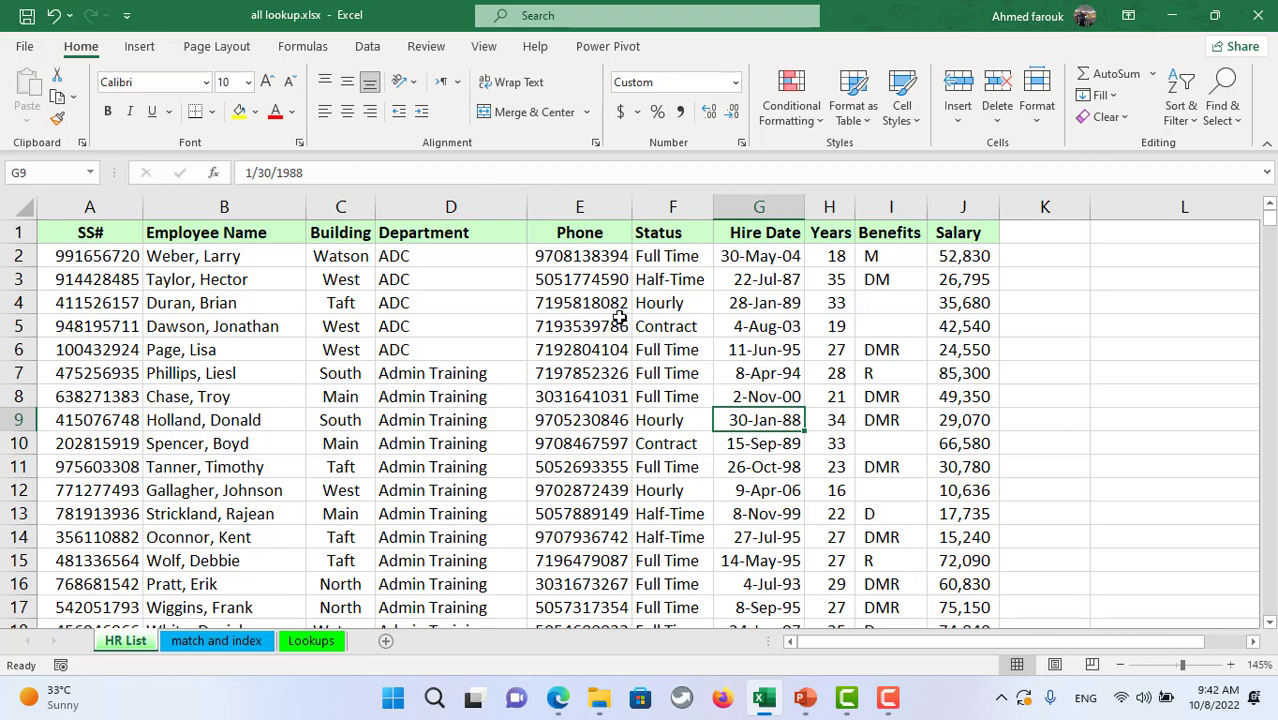
left_click(258, 323)
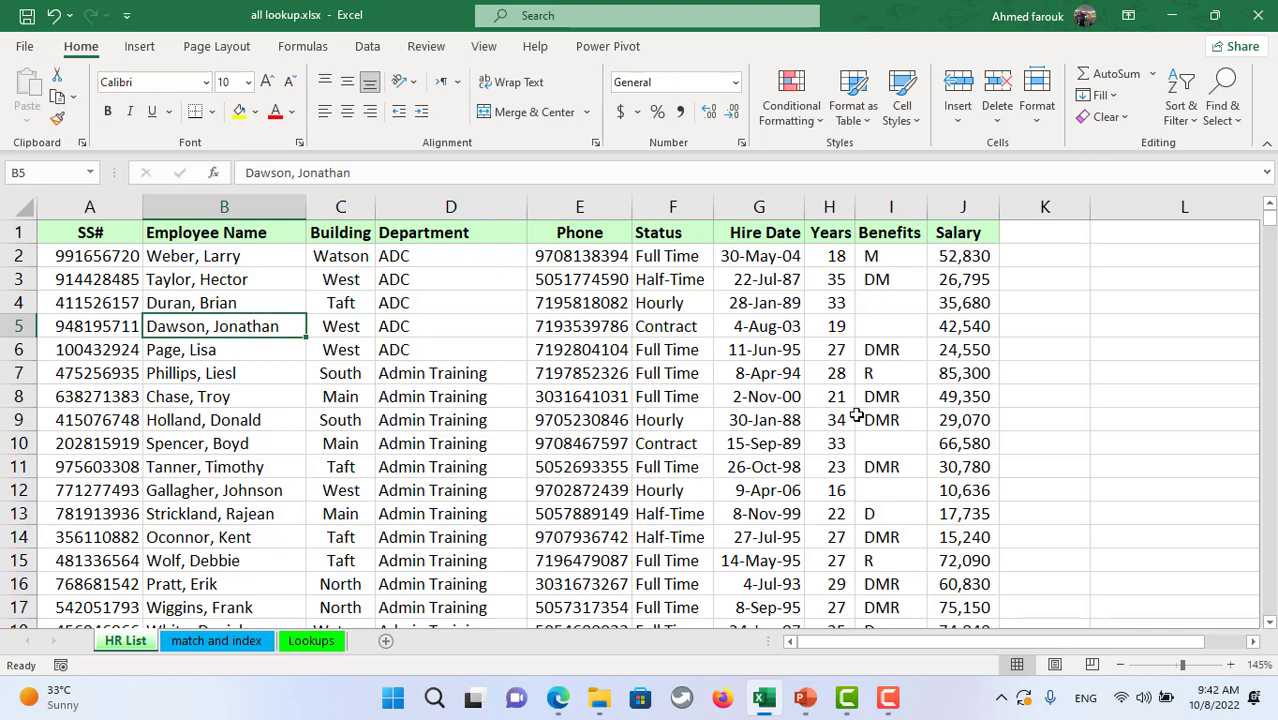
key("ctrl+t")
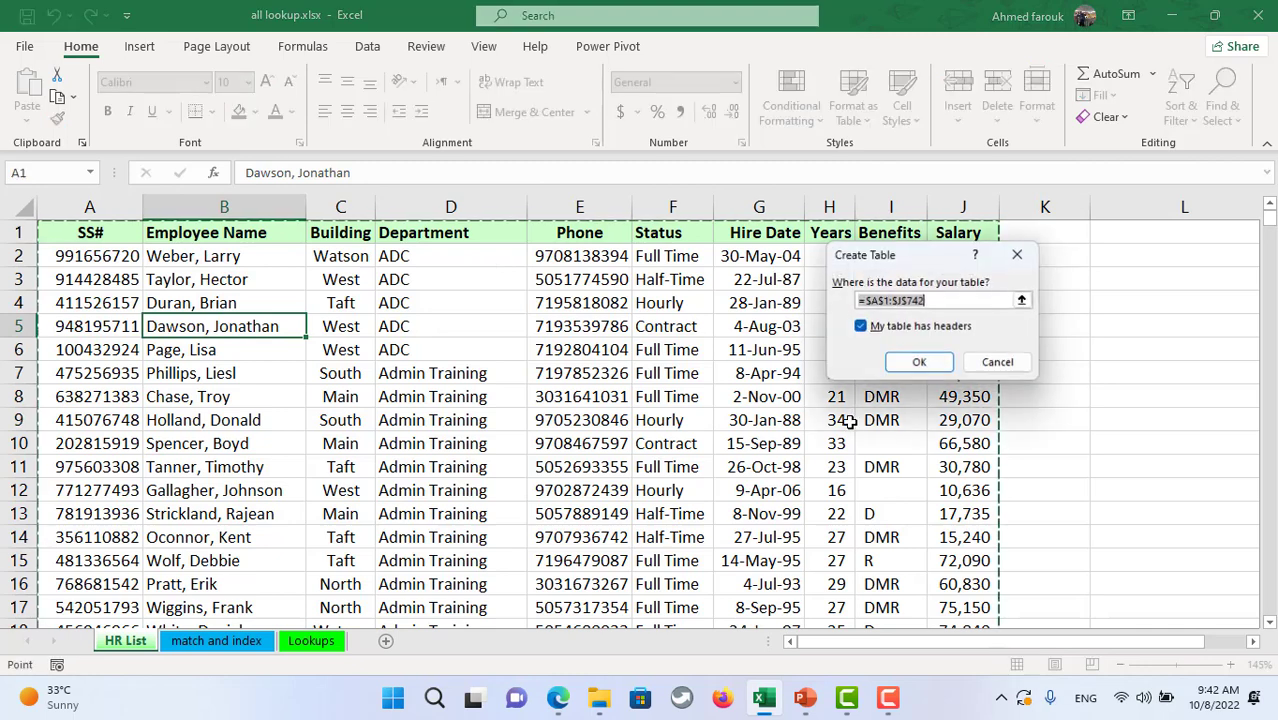
left_click(933, 364)
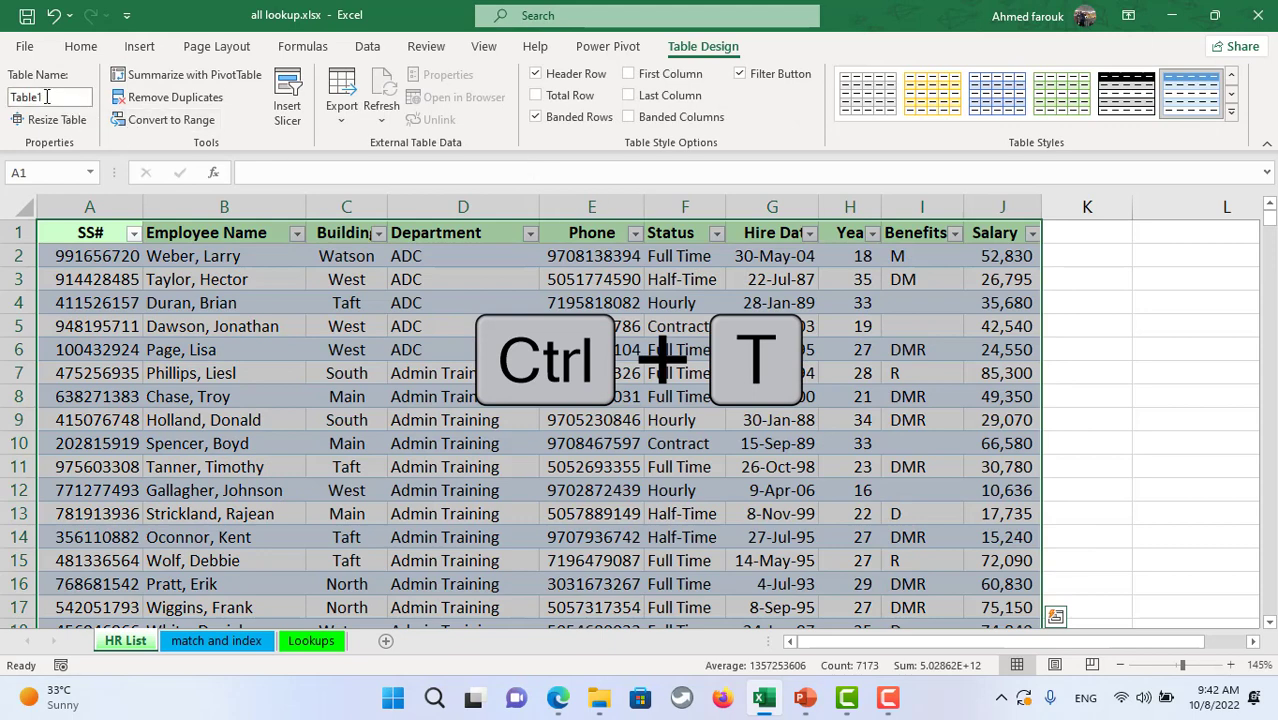
left_click(452, 341)
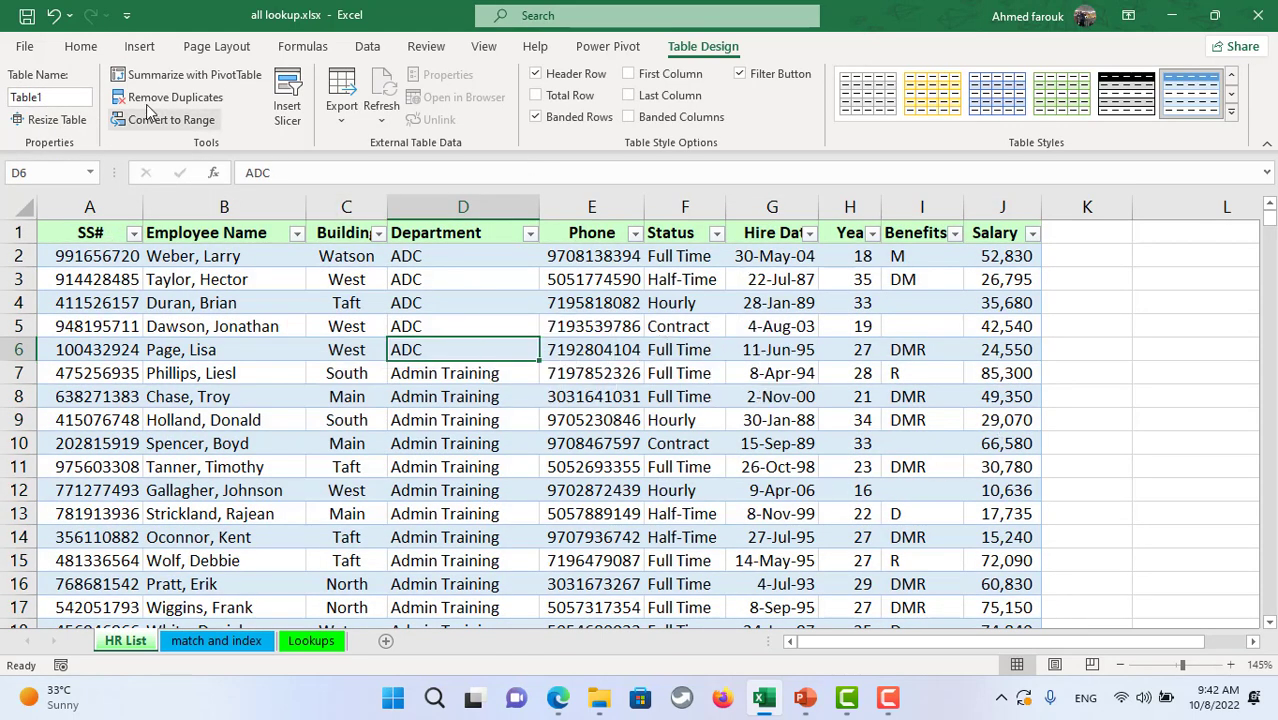
- Rename the table to staff and add a new blank Sheet3
left_click(52, 97)
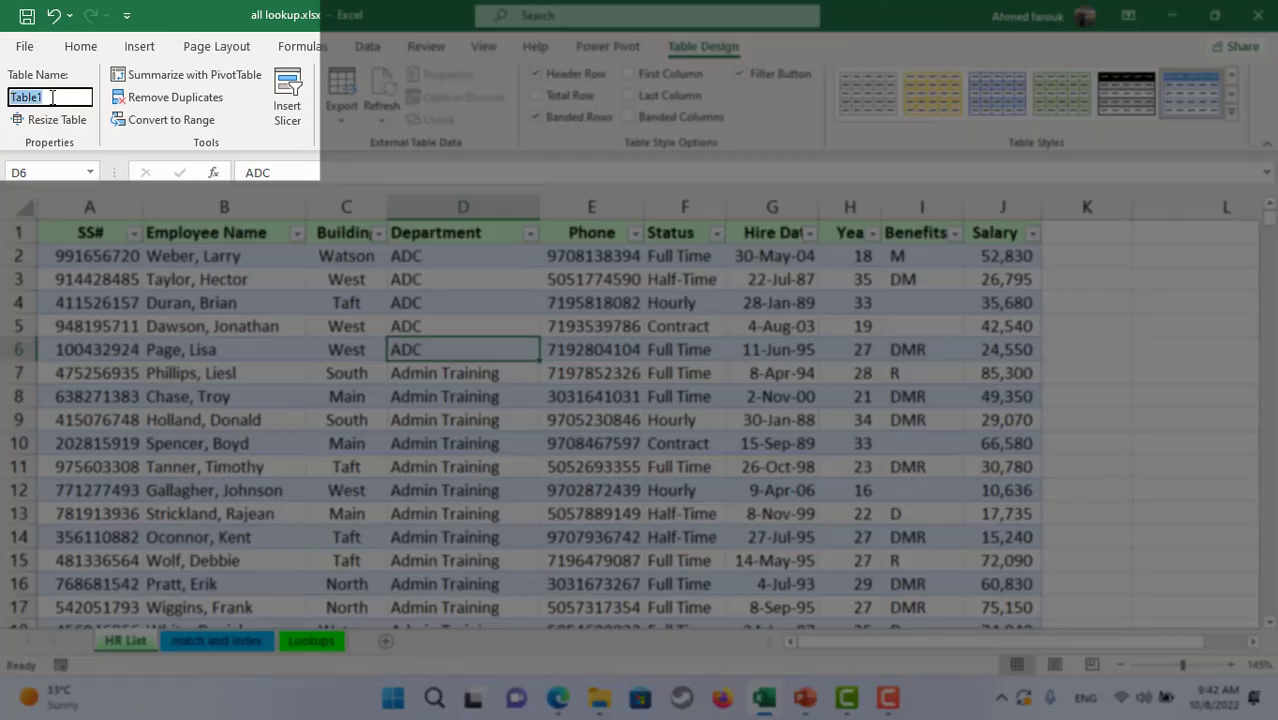
type("staff")
key("Return")
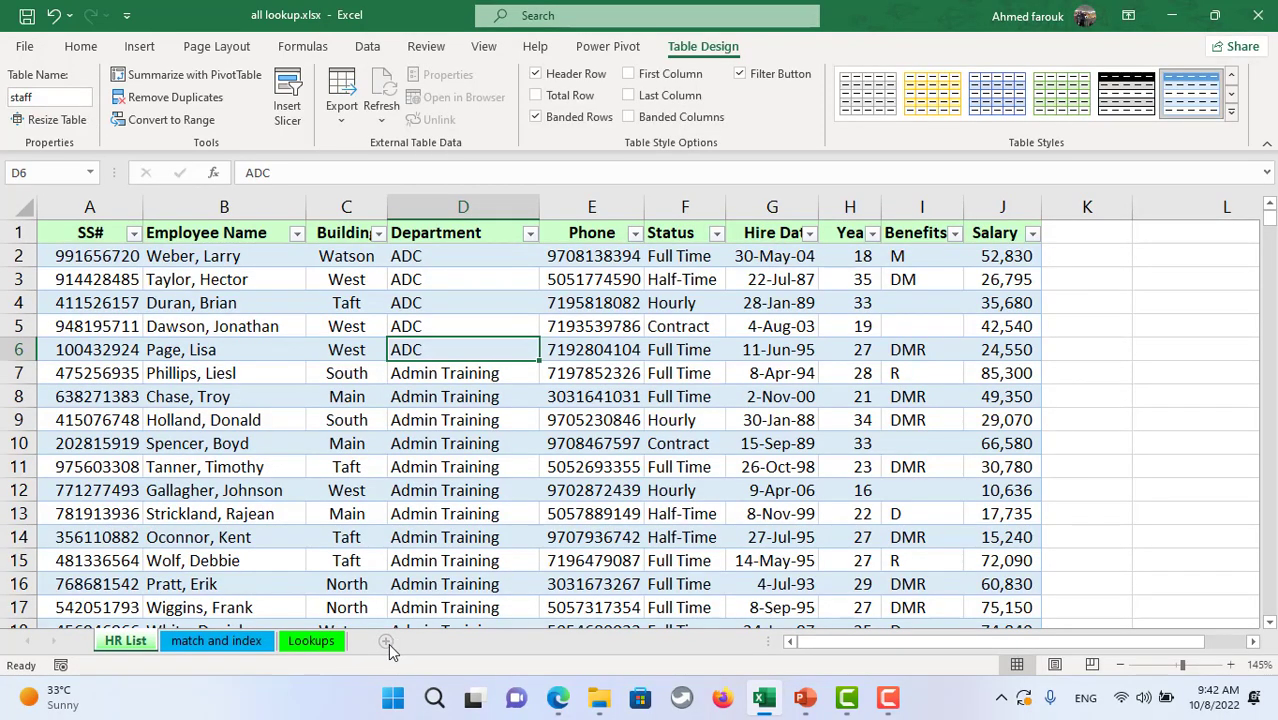
left_click(386, 641)
scroll(334, 357, "up", 4)
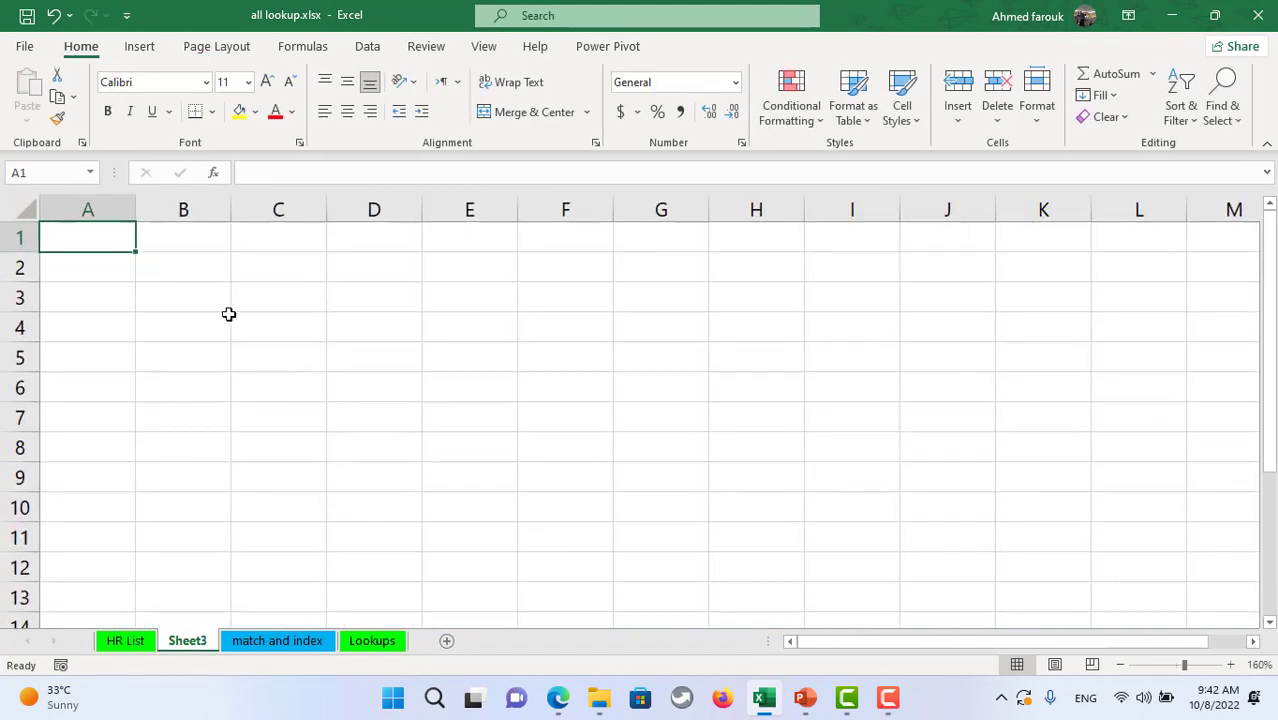
- Widen column D on Sheet3 and review the staff header row A1:J1 on HR List
left_click(374, 300)
left_click_drag(422, 210, 480, 209)
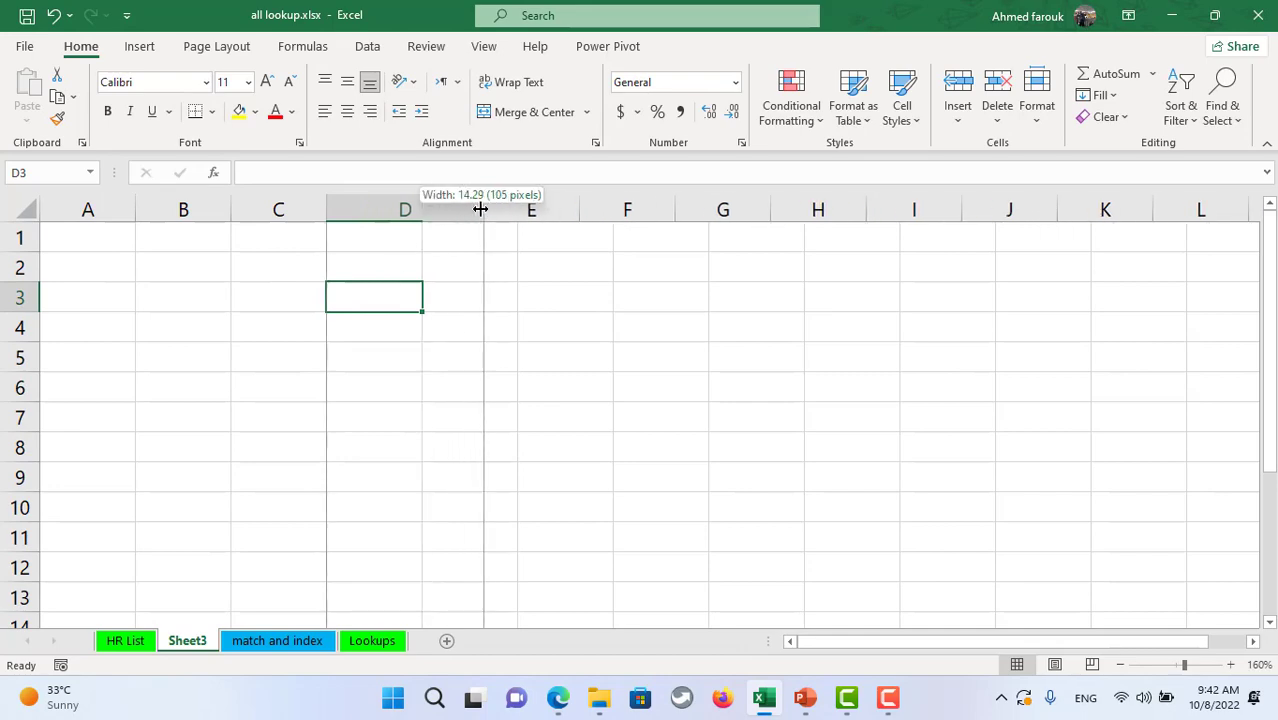
left_click_drag(408, 294, 410, 532)
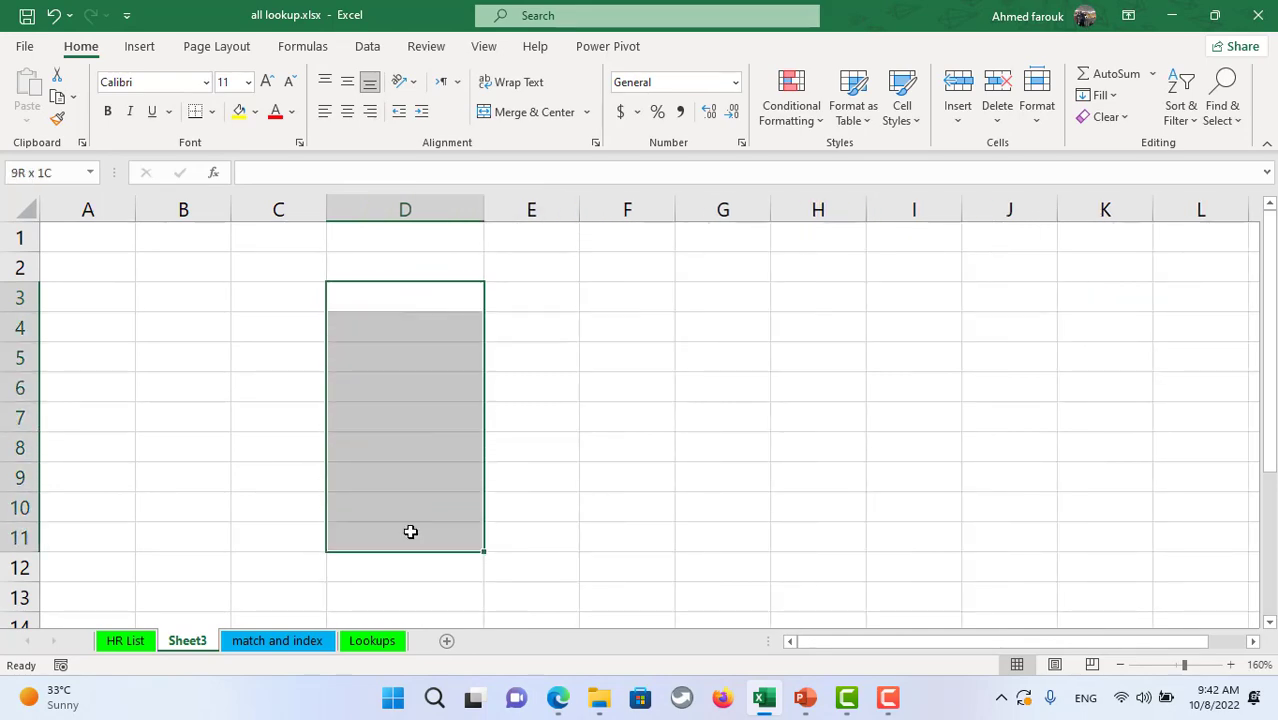
left_click(138, 638)
left_click_drag(89, 234, 990, 230)
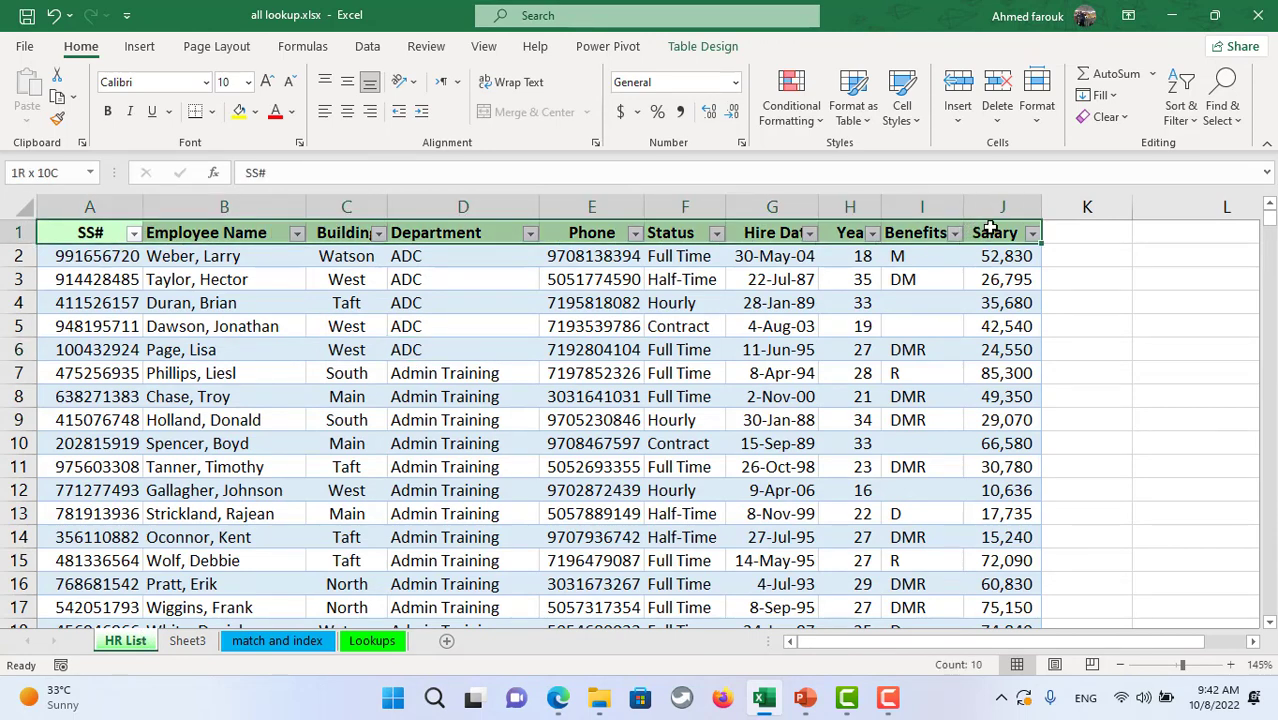
left_click(186, 640)
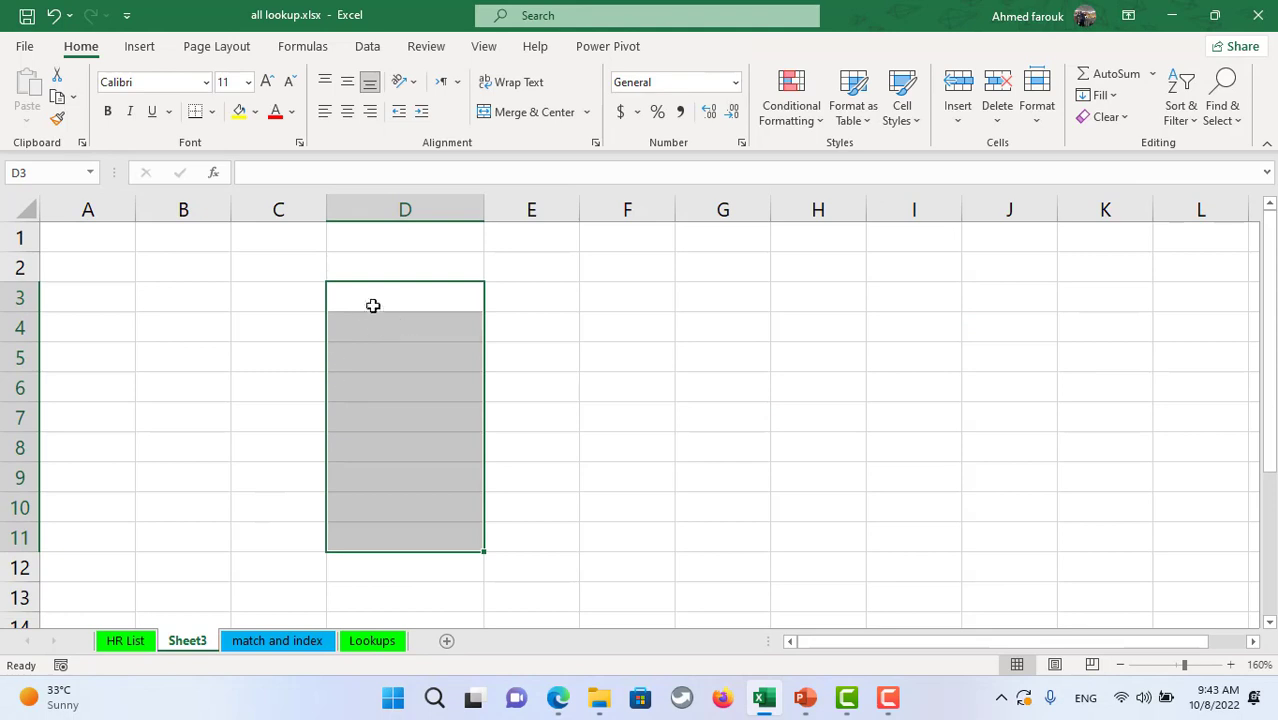
- Enter =staff[#Headers] in cell D3 of Sheet3
left_click(405, 291)
type("=")
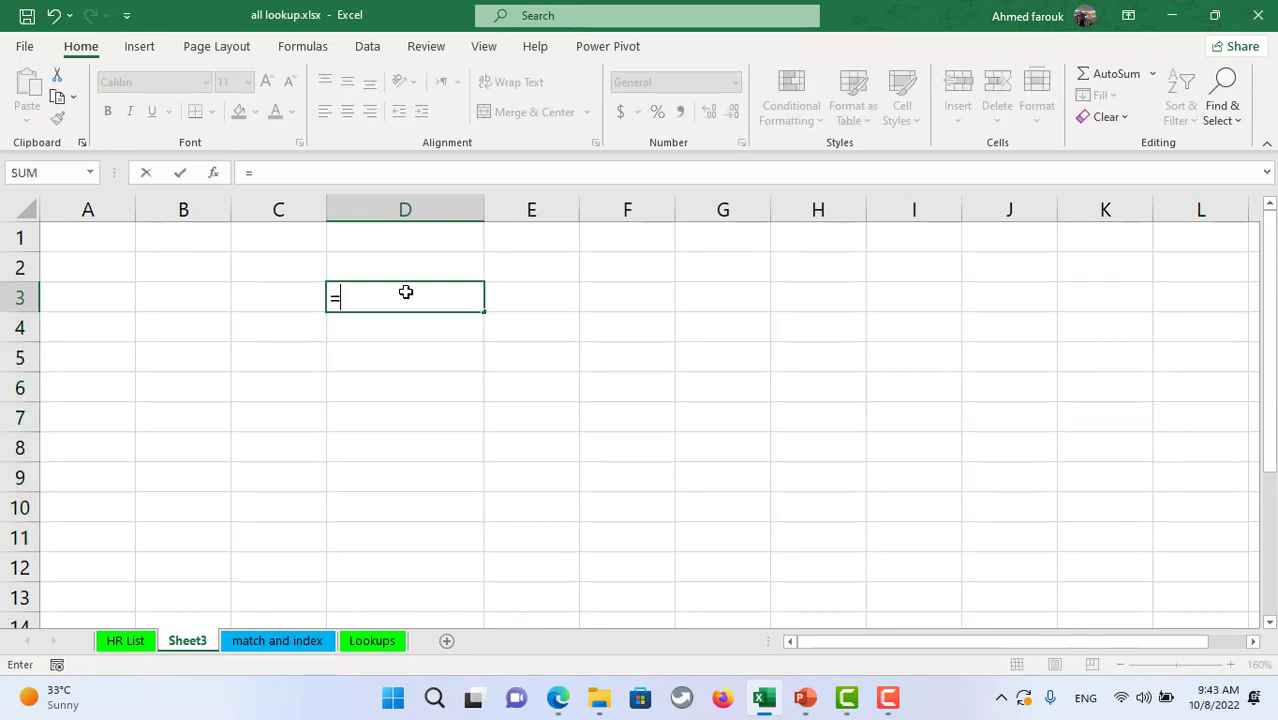
type("st")
key("BackSpace")
type("st")
key("Tab")
type("[#")
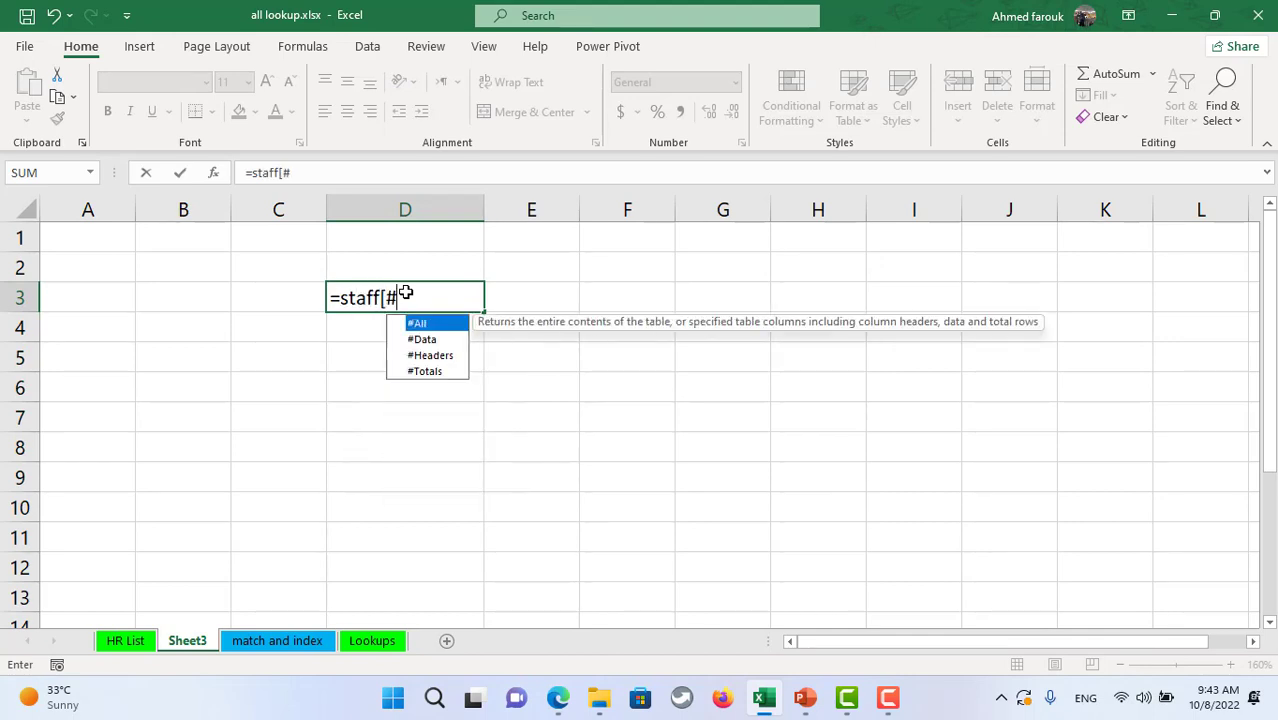
key("Down")
key("Down")
key("Tab")
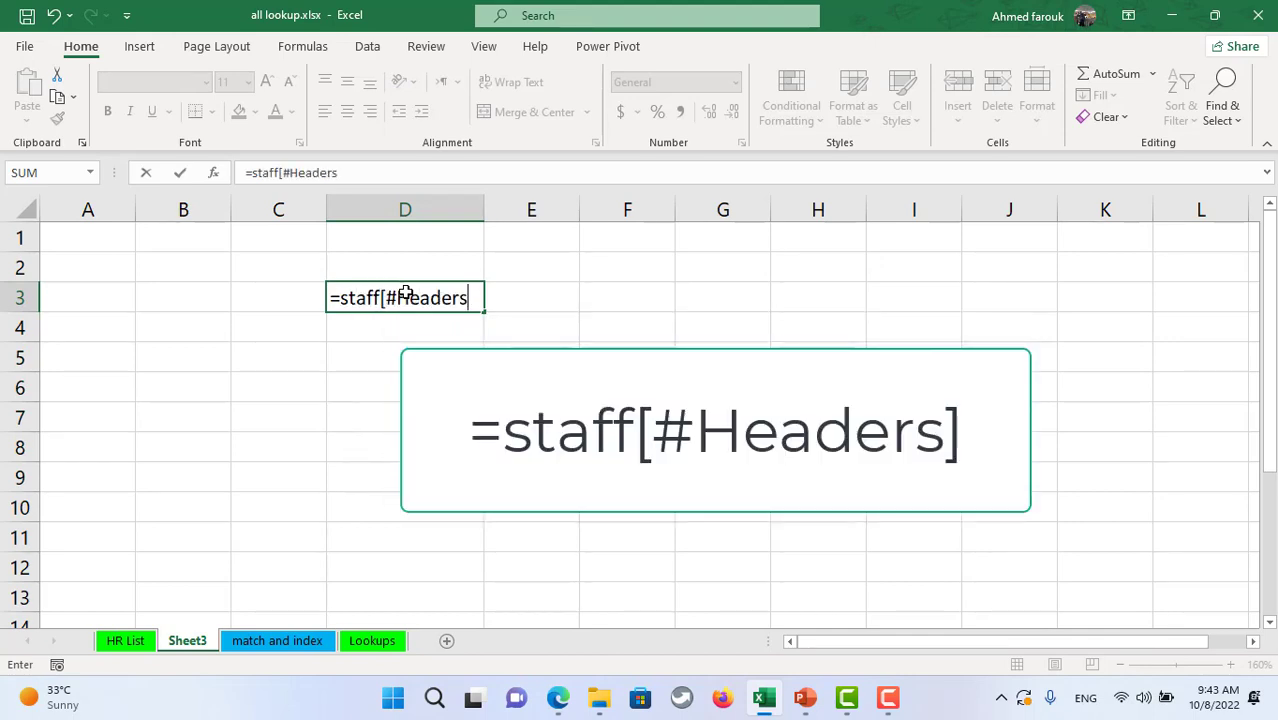
type("]")
key("Return")
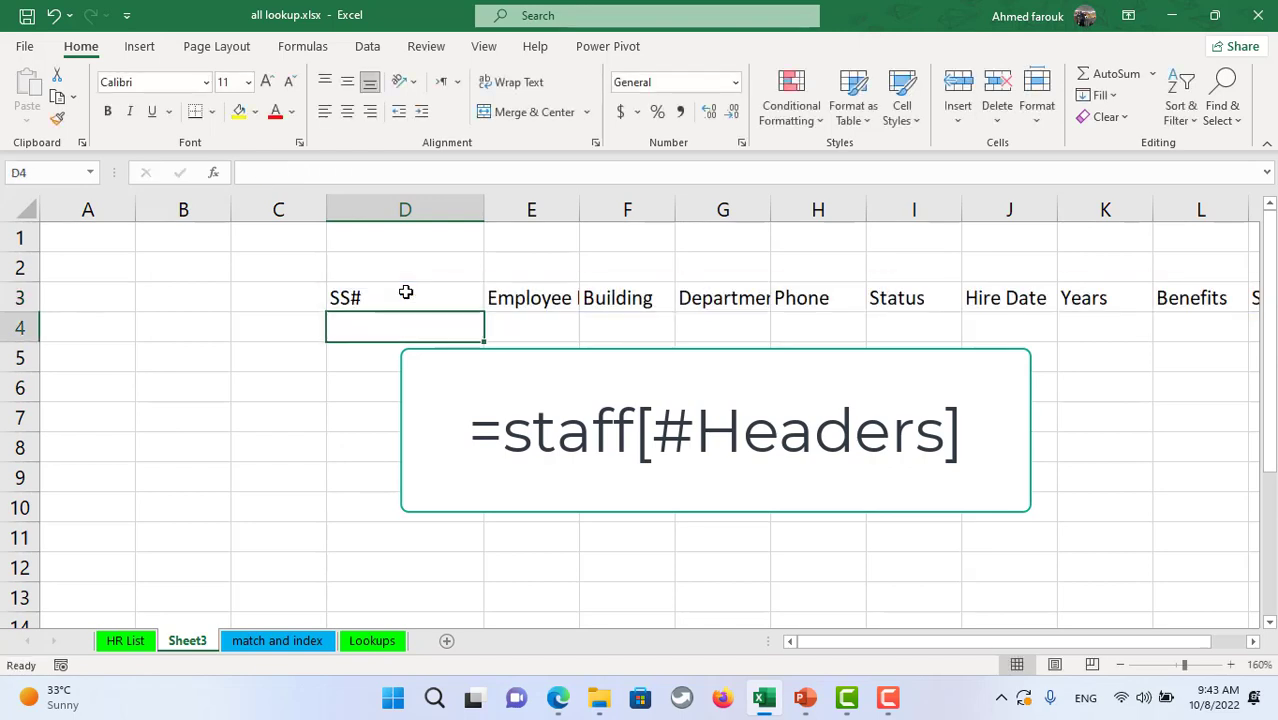
- Wrap D3's formula as =TRANSPOSE(staff[#Headers]) so the headers list vertically down column D
left_click(400, 298)
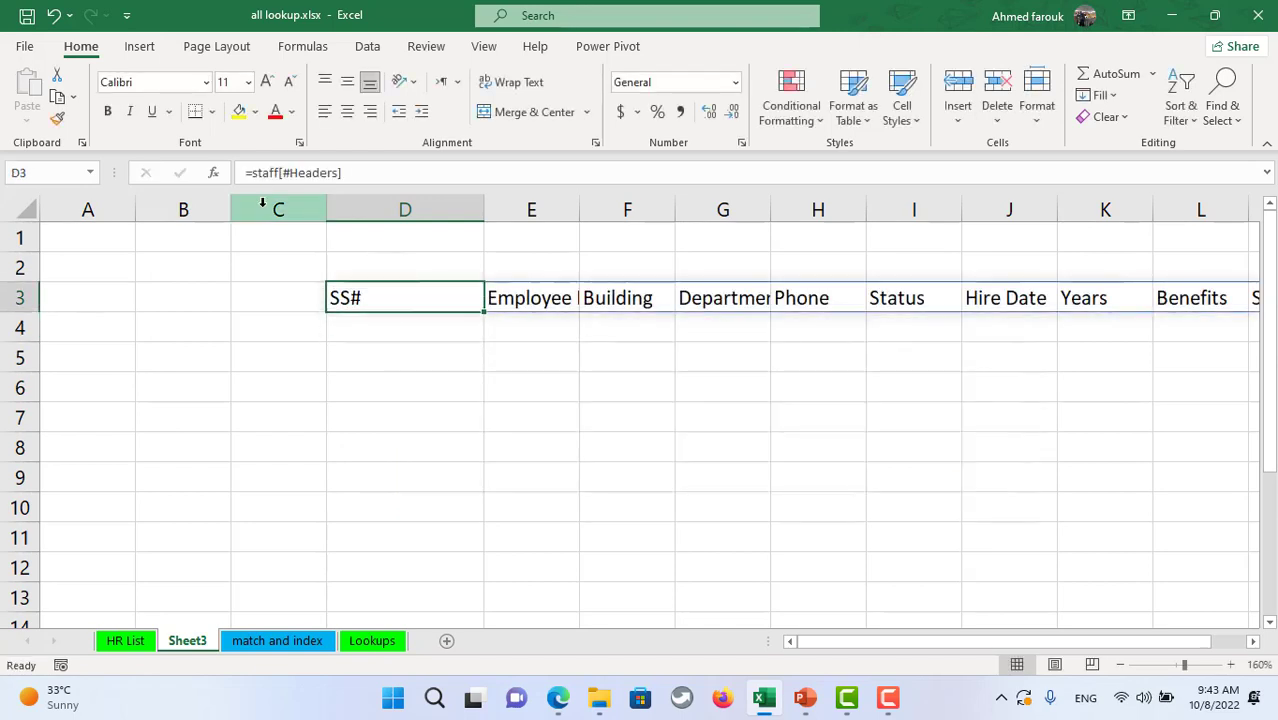
left_click(253, 173)
type("tar")
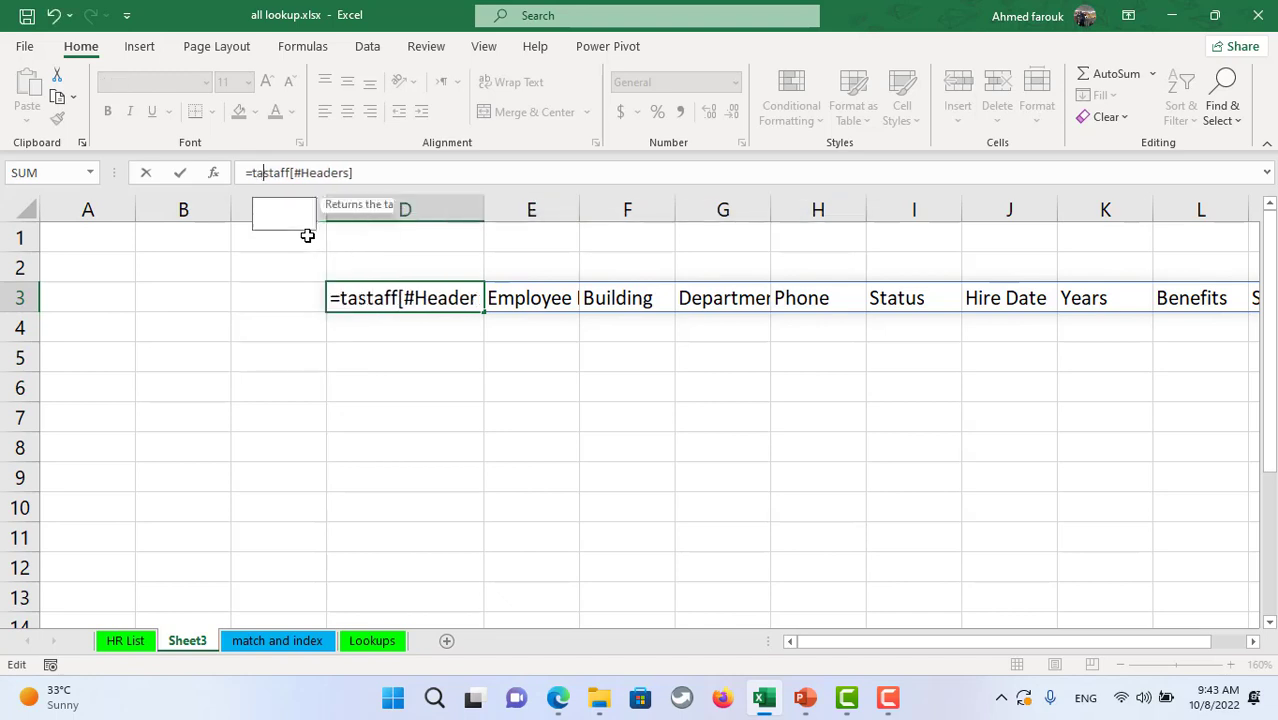
key("BackSpace")
key("BackSpace")
type("r")
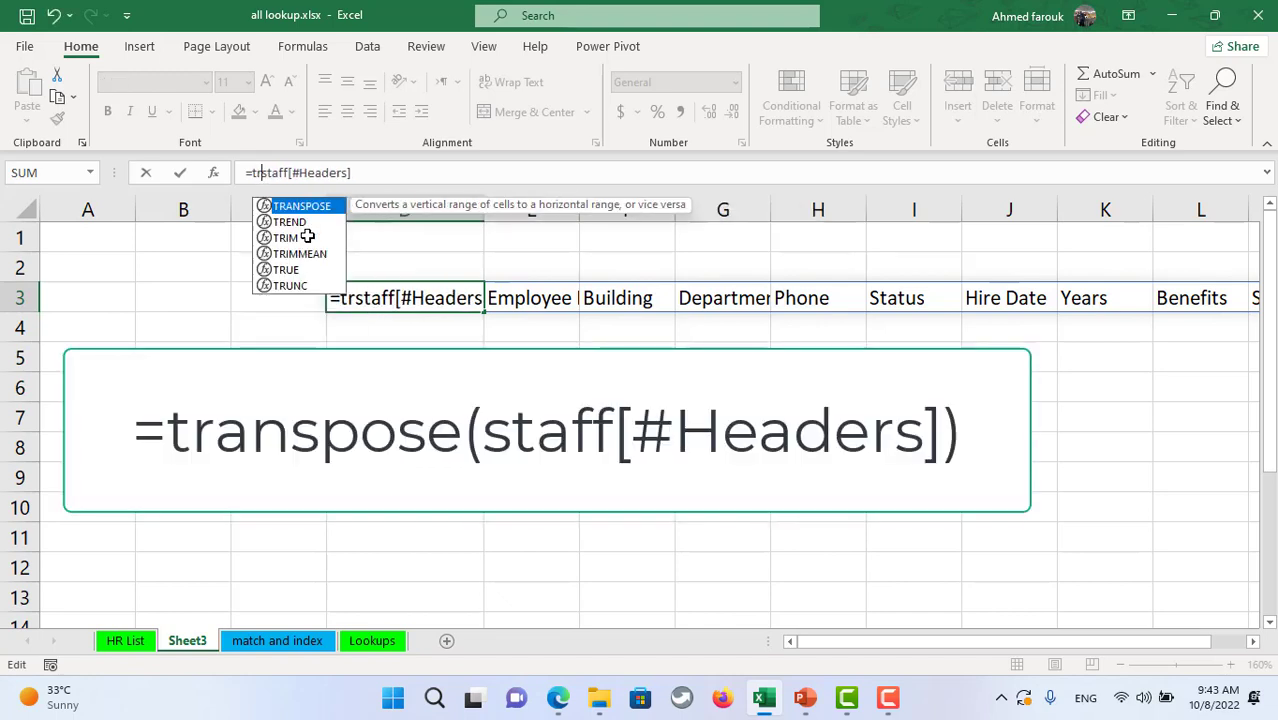
key("Tab")
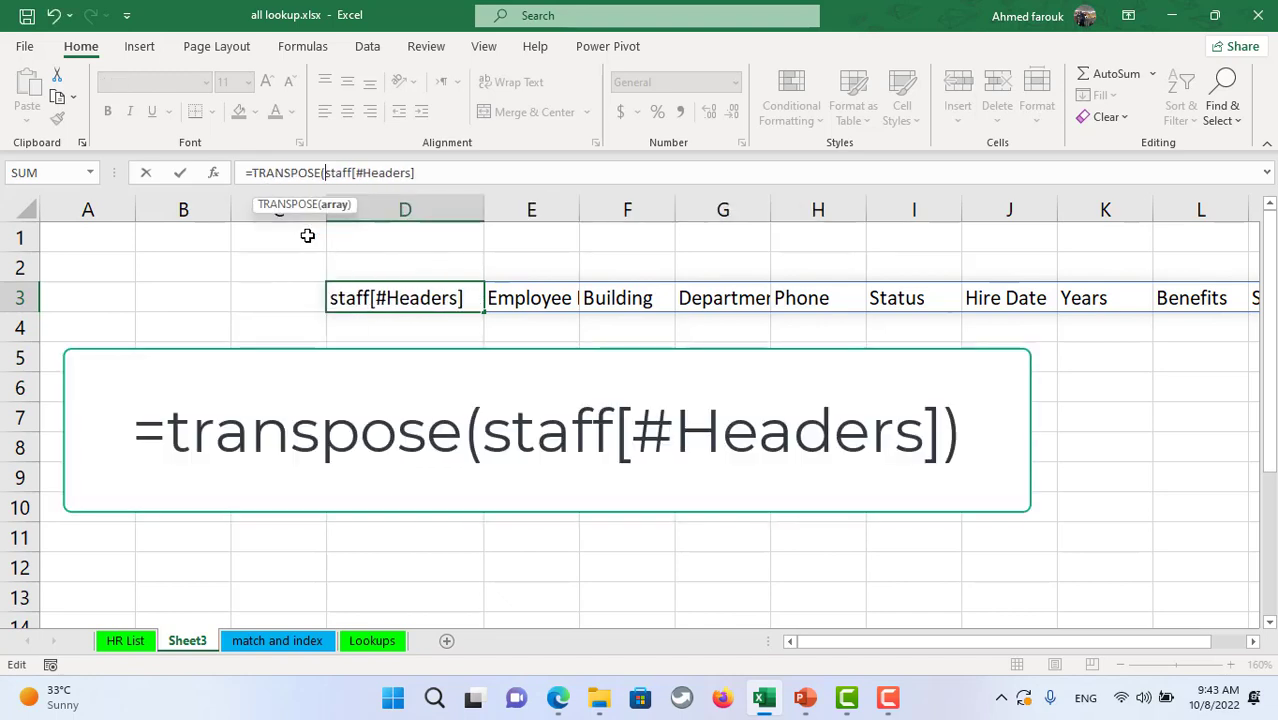
left_click(429, 174)
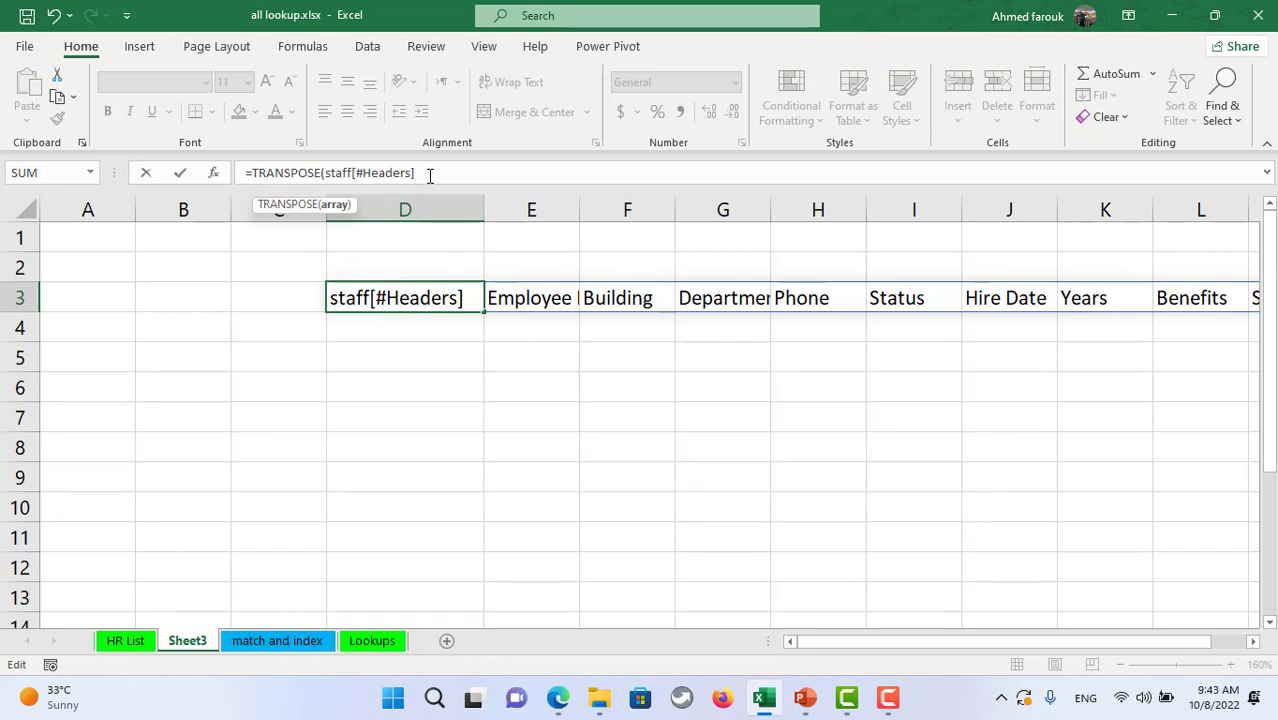
type(")")
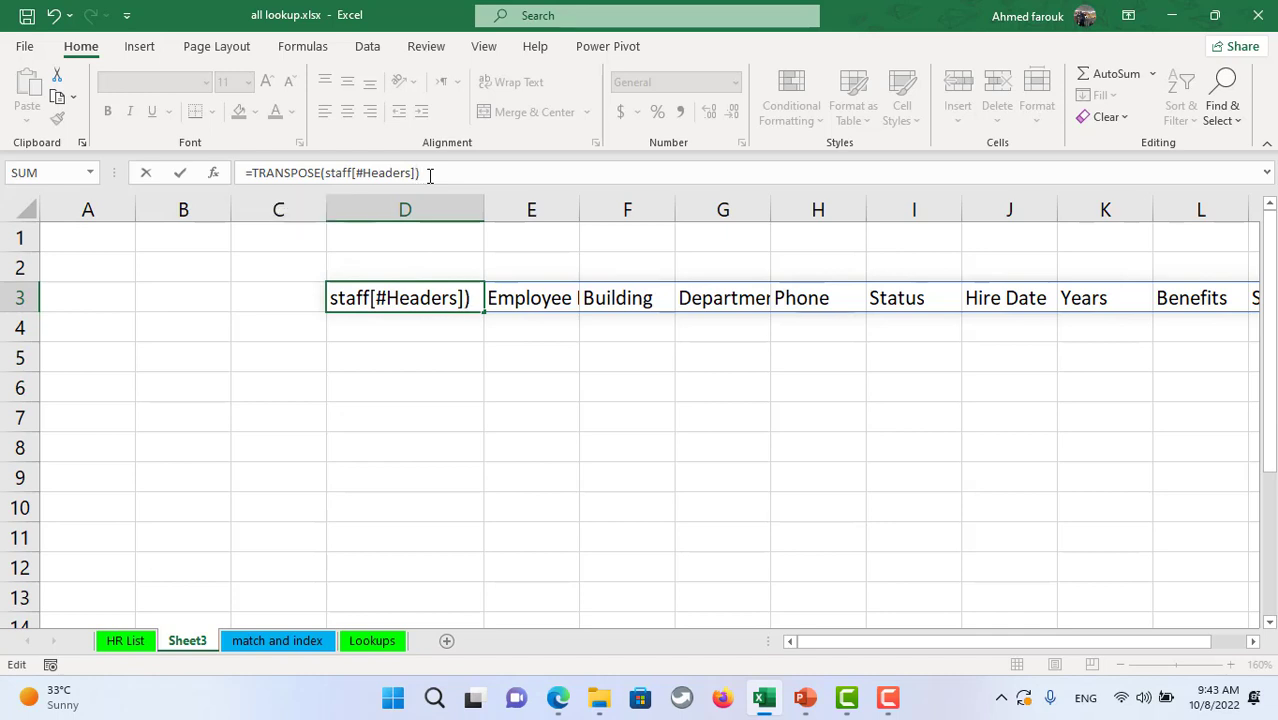
key("Return")
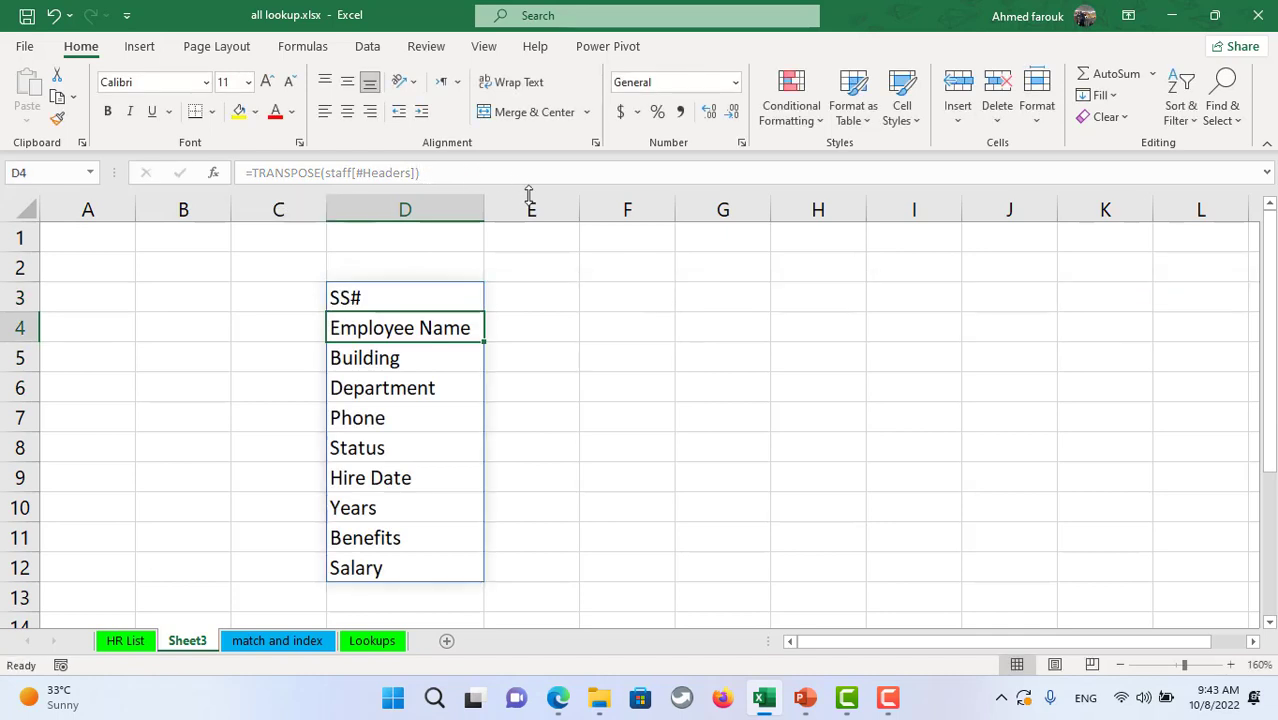
left_click(140, 641)
left_click(96, 330)
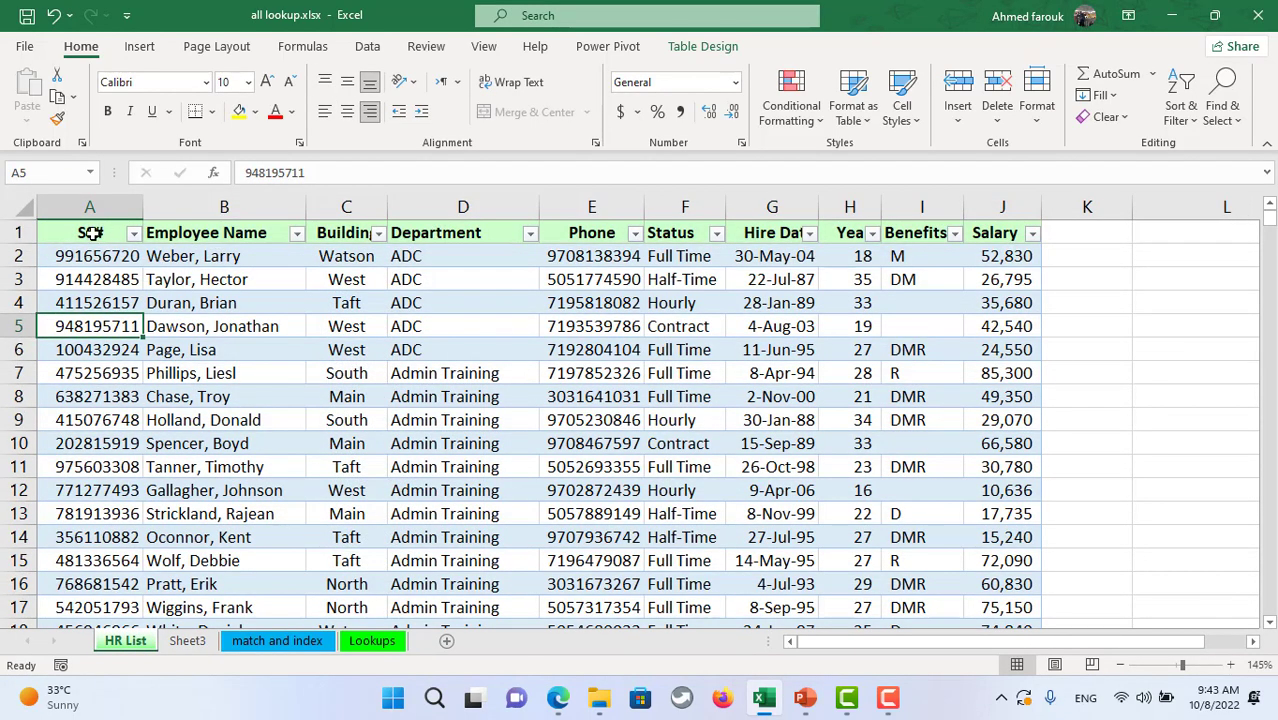
- Select the SS# column to its last row and create named ranges from the top row
left_click(94, 237)
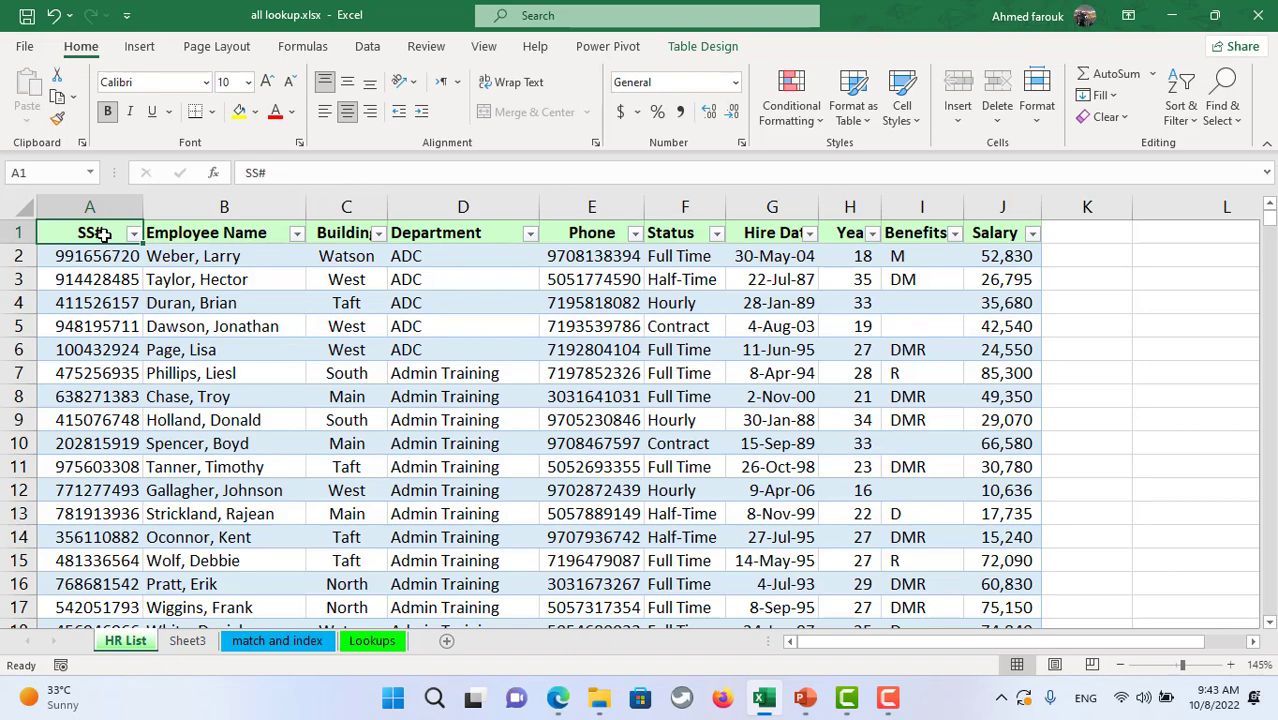
key("ctrl+shift+Down")
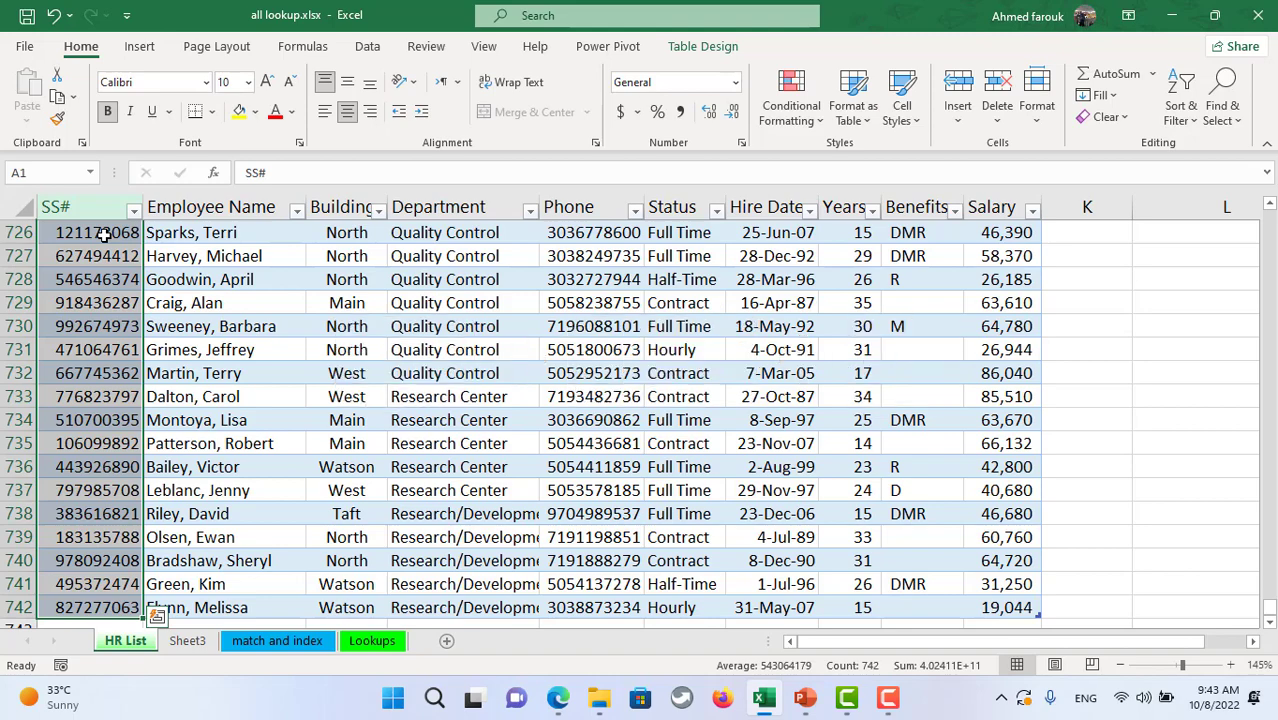
key("ctrl+shift+F3")
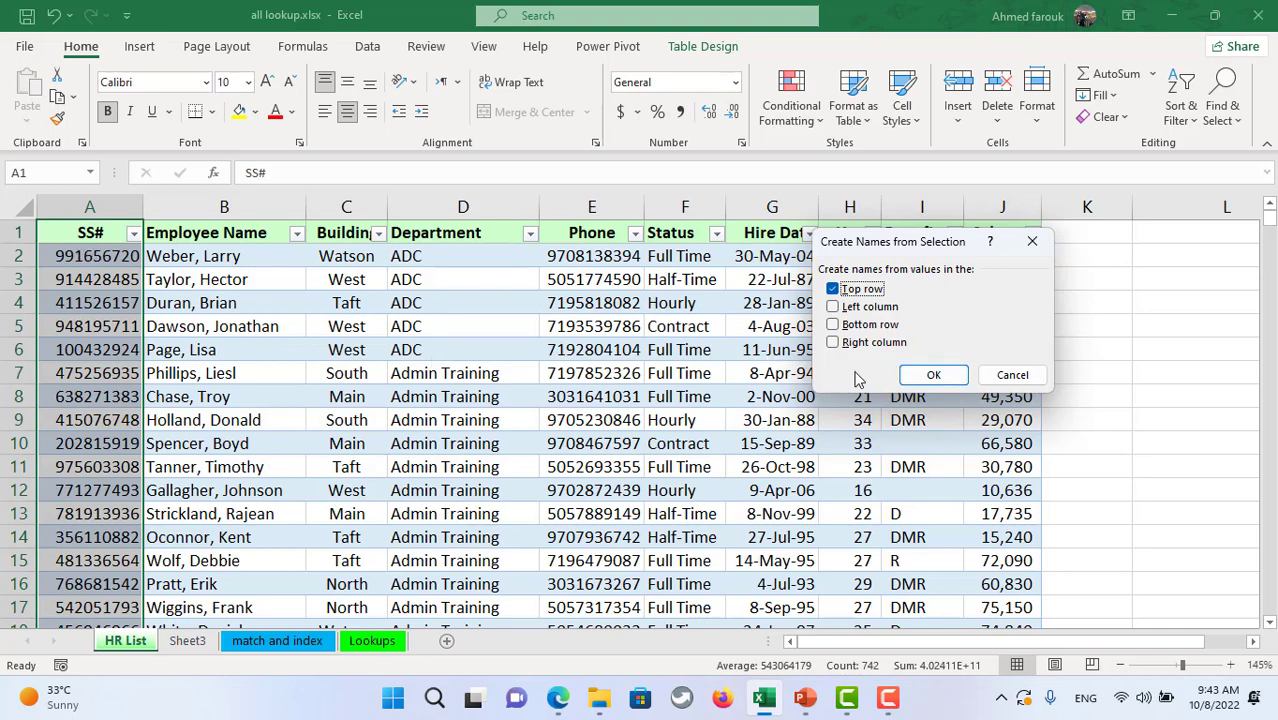
left_click(933, 374)
- Verify in Name Manager that SS refers to 'HR List'!$A$2:$A$742, then return to Sheet3
left_click(303, 46)
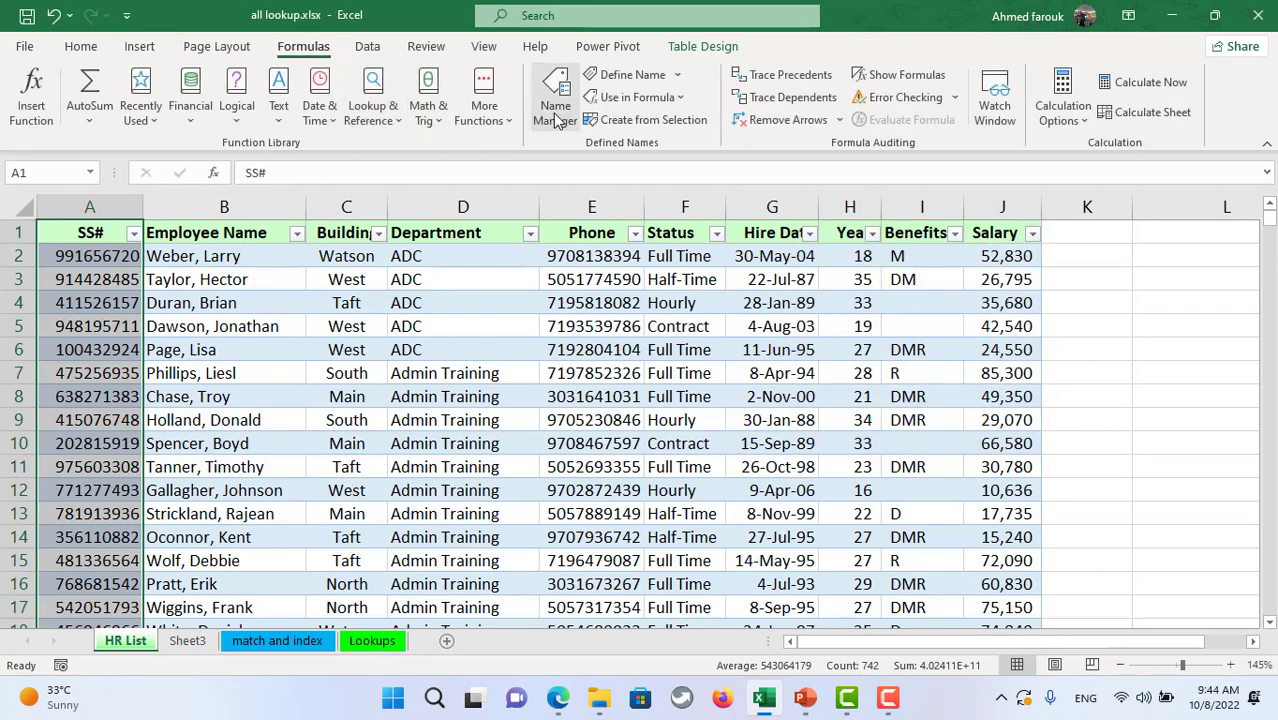
left_click(553, 110)
scroll(733, 362, "down", 5)
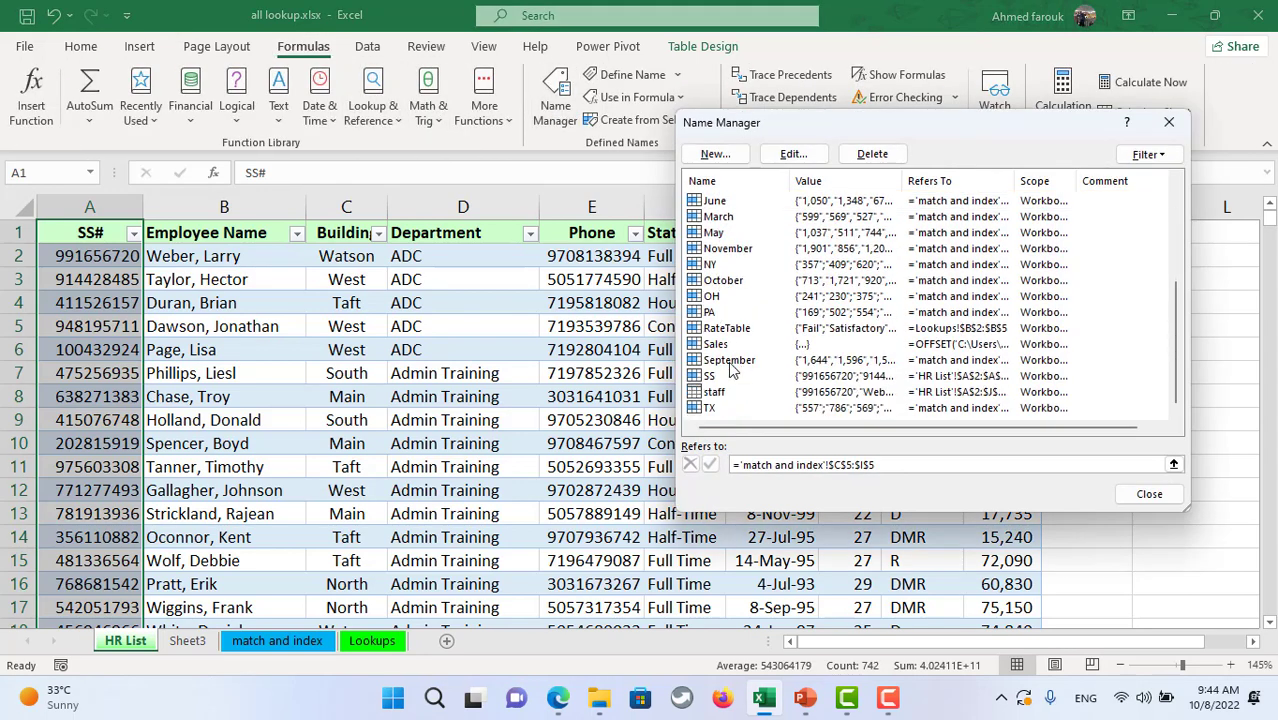
left_click(714, 378)
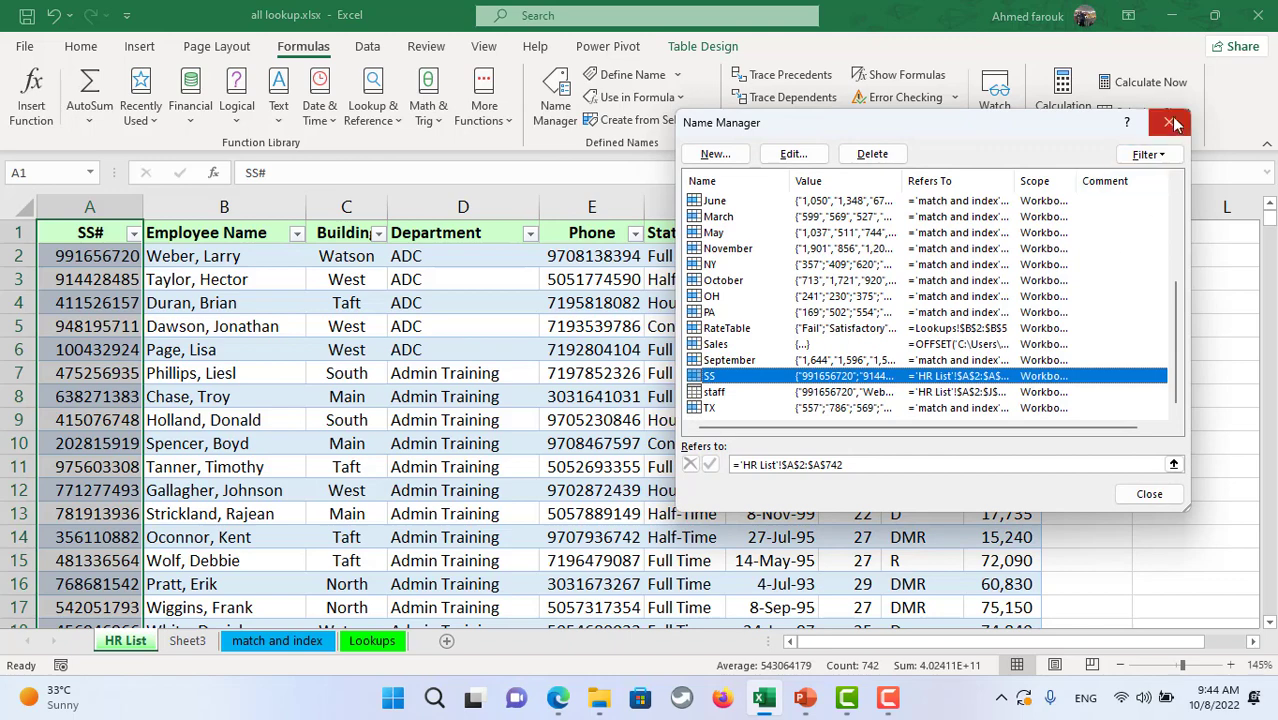
left_click(1168, 122)
left_click(186, 640)
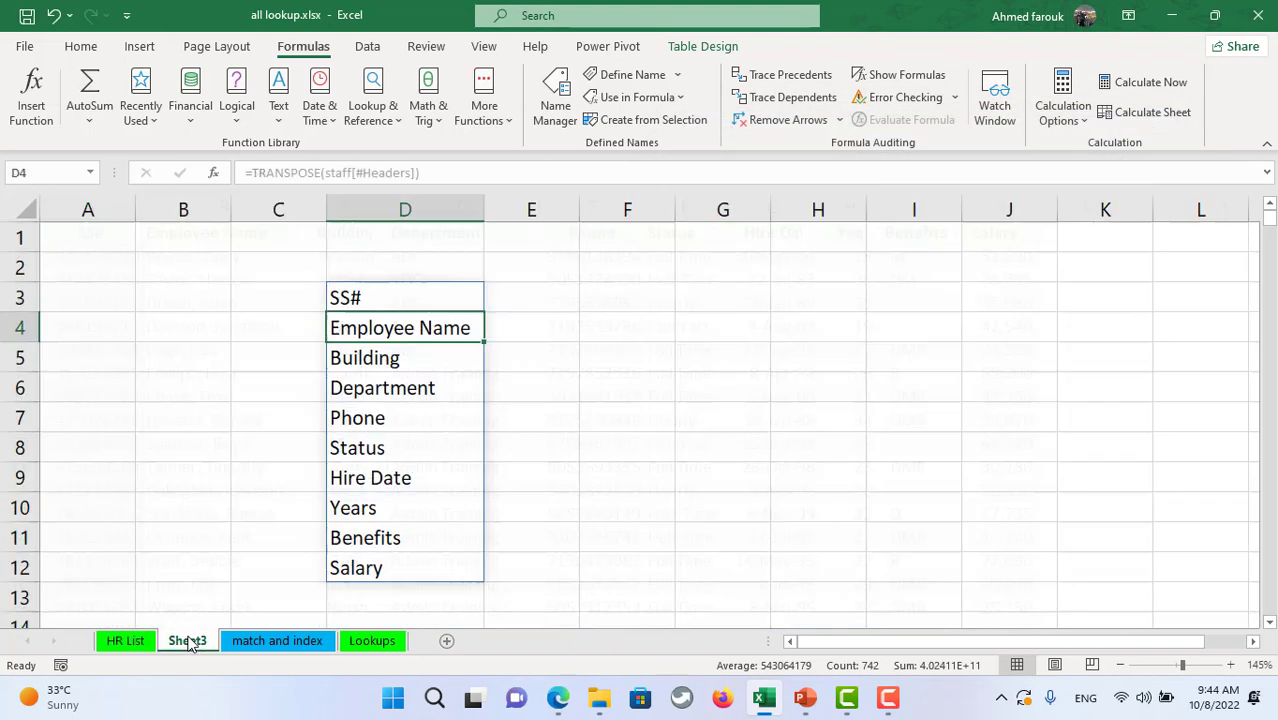
- Fill cell D1 on Sheet3 with yellow
left_click(444, 242)
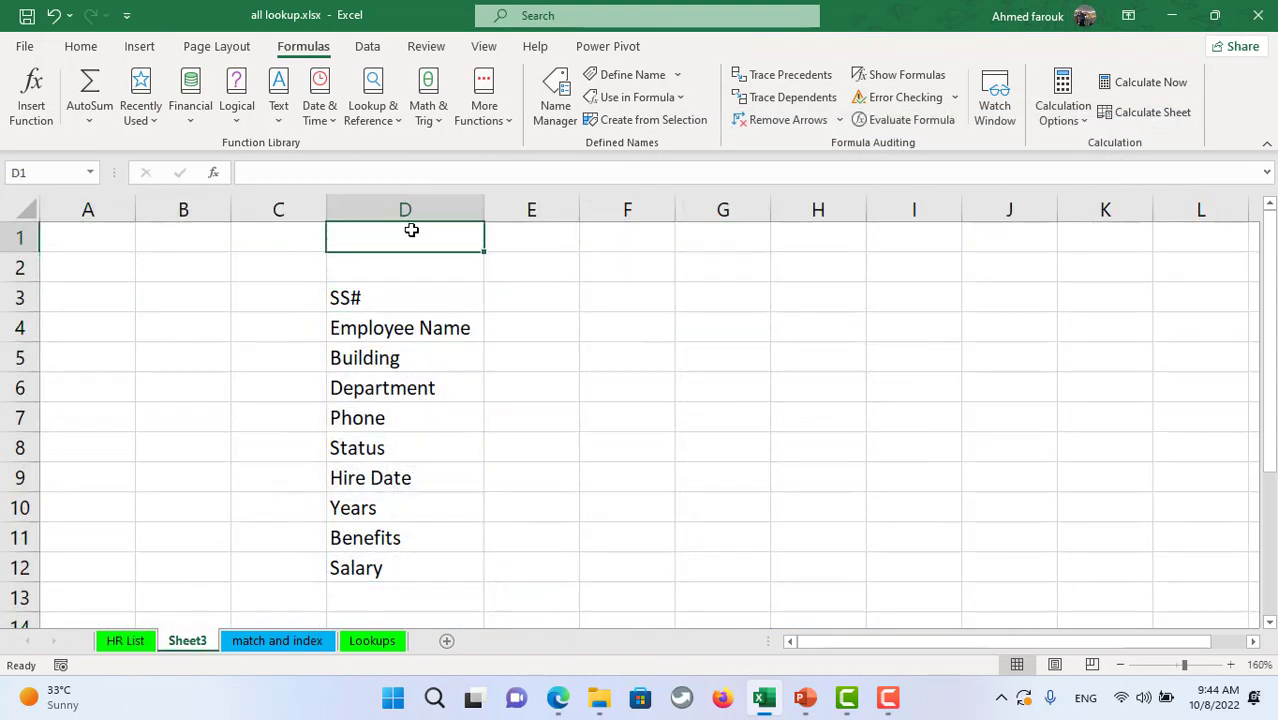
left_click(92, 47)
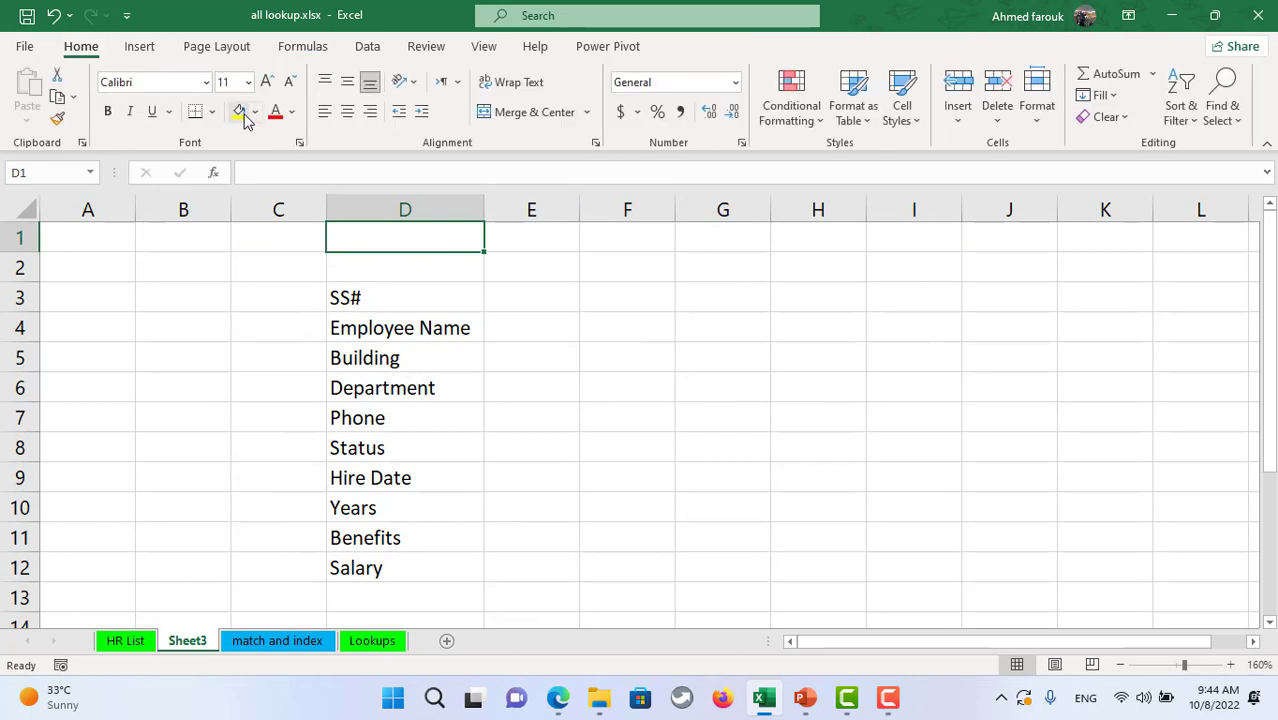
left_click(240, 111)
left_click_drag(530, 279, 559, 565)
left_click(437, 245)
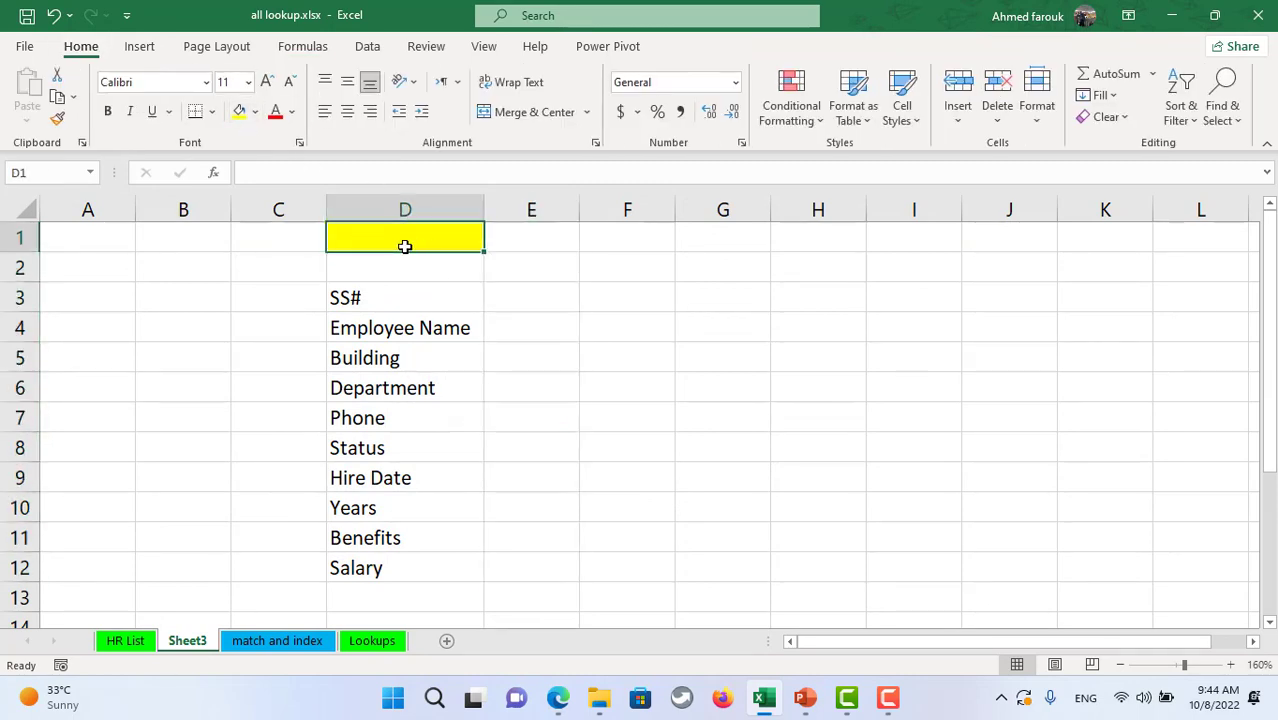
- Add List data validation to D1 sourced from a named range of SS numbers
left_click(388, 50)
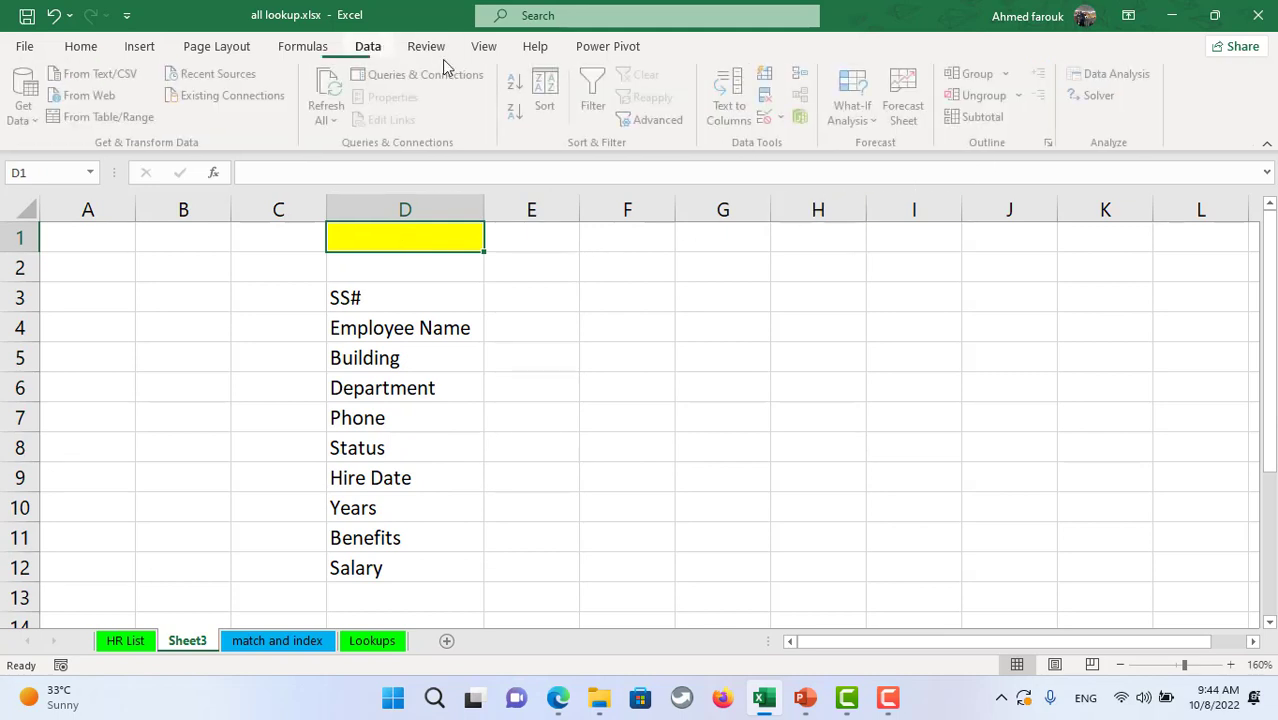
left_click(783, 118)
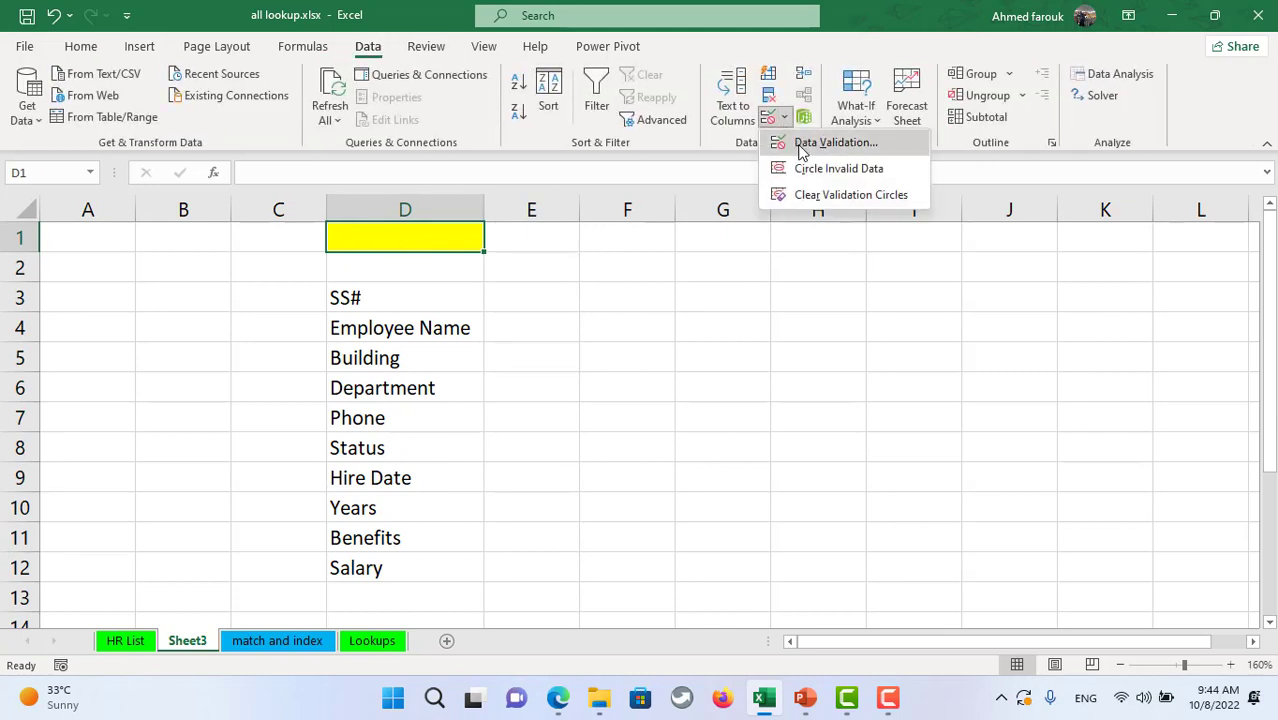
left_click(800, 143)
left_click(845, 270)
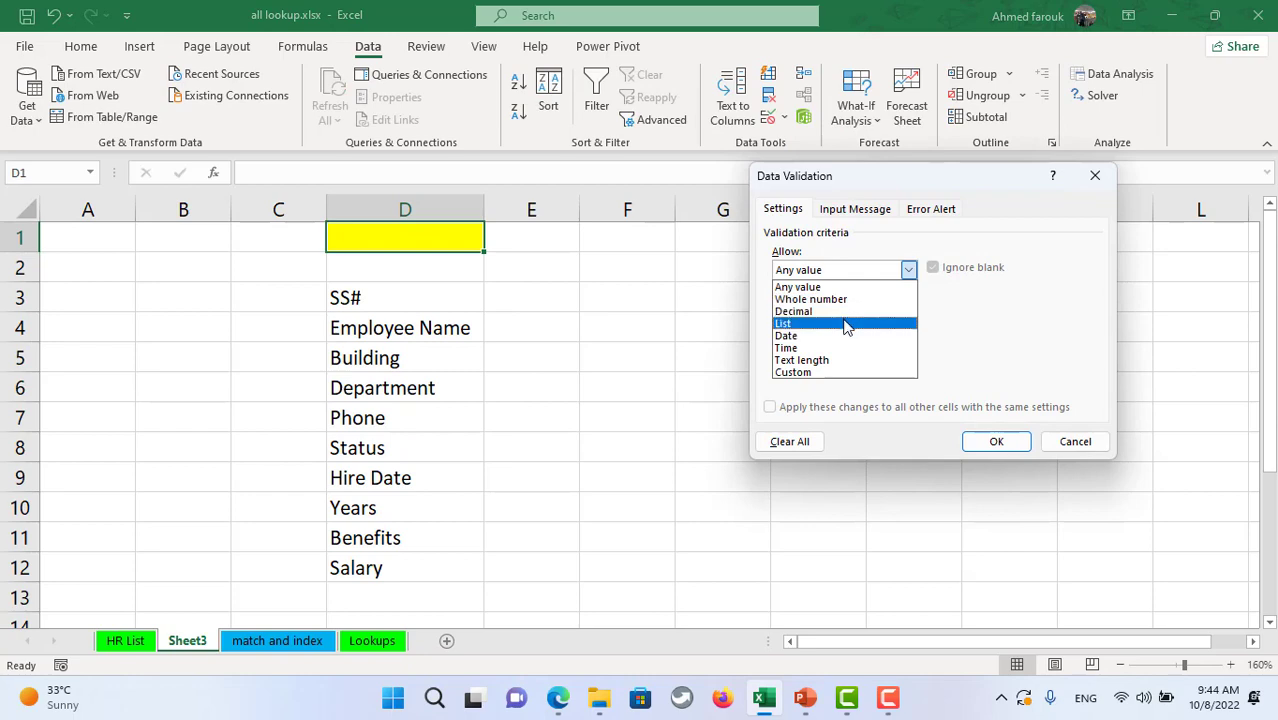
left_click(848, 323)
left_click(849, 344)
type("=hl")
left_click(996, 441)
left_click(493, 245)
left_click(442, 283)
double_click(485, 210)
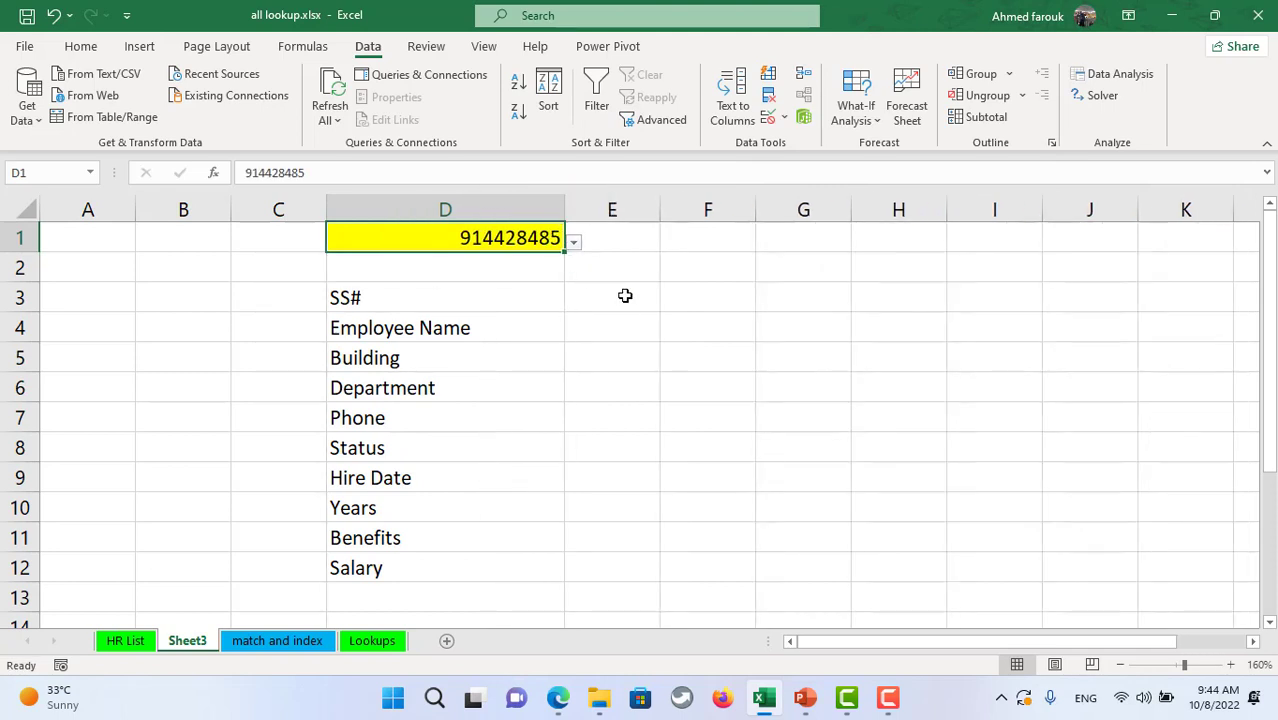
left_click(624, 296)
left_click(636, 281)
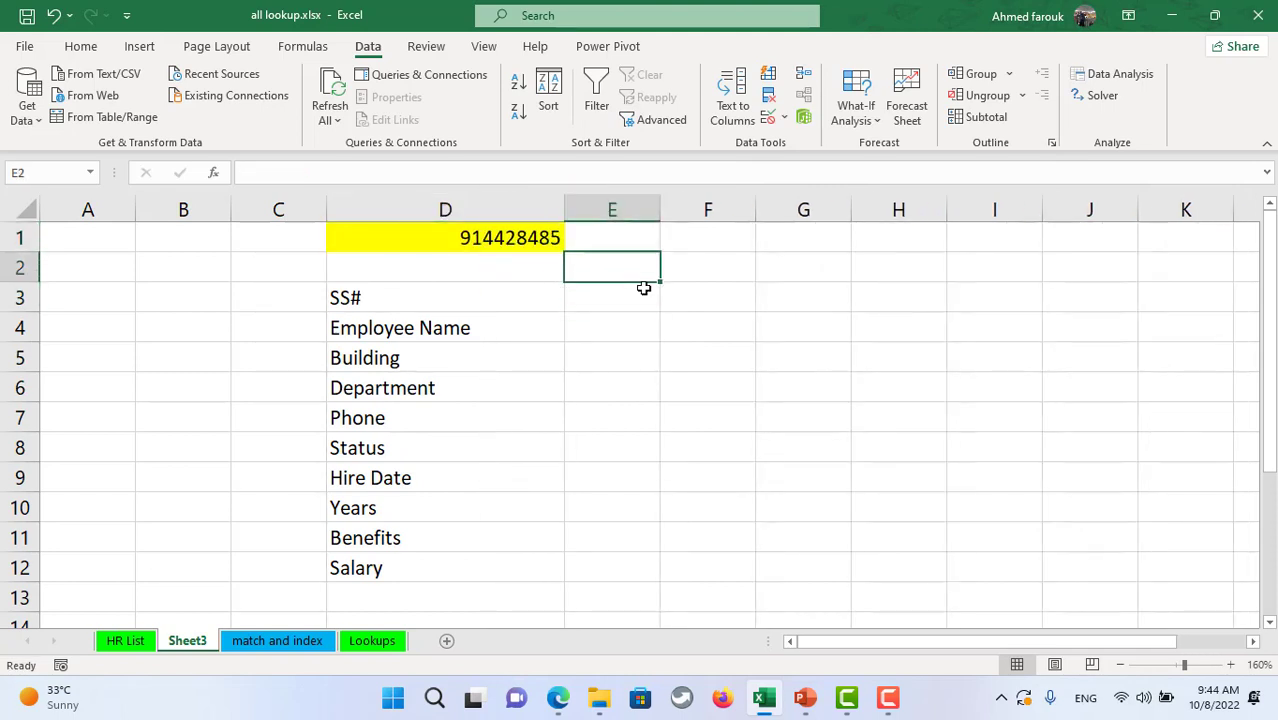
- Type the labels vlookup, xlookup and filter into E2, F2 and G2
type("vlookup")
key("Tab")
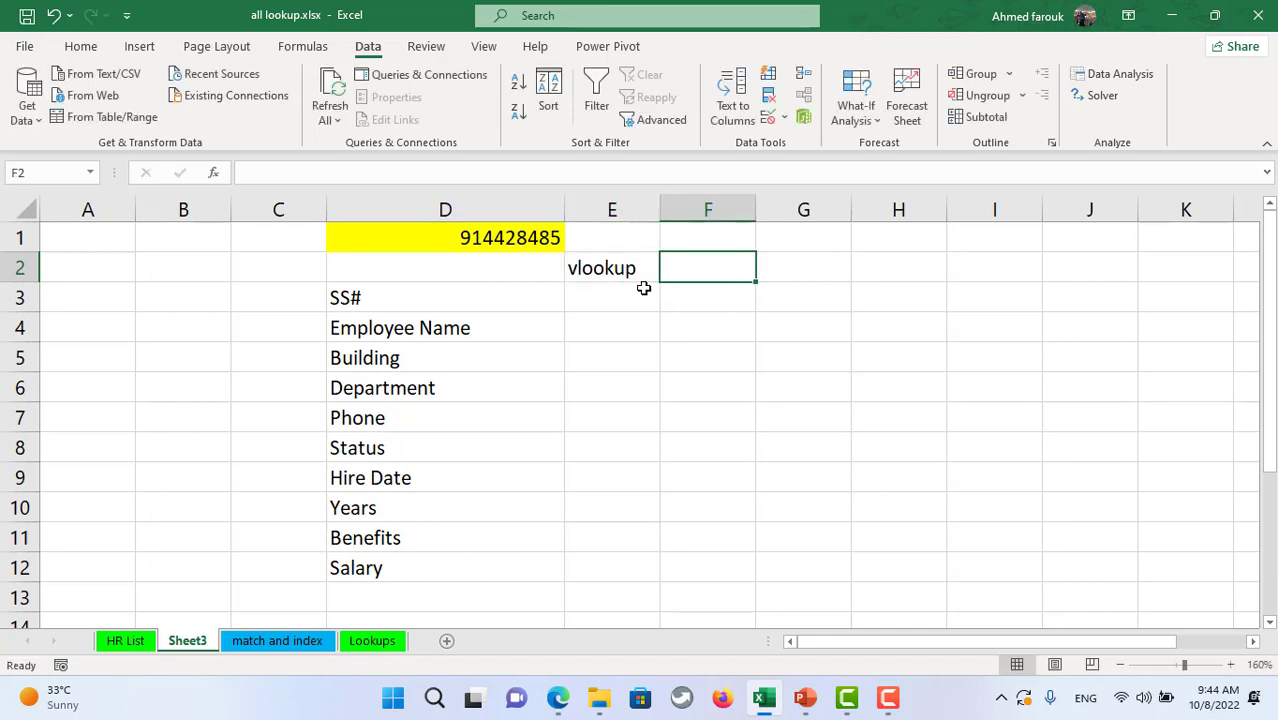
type("xlookup")
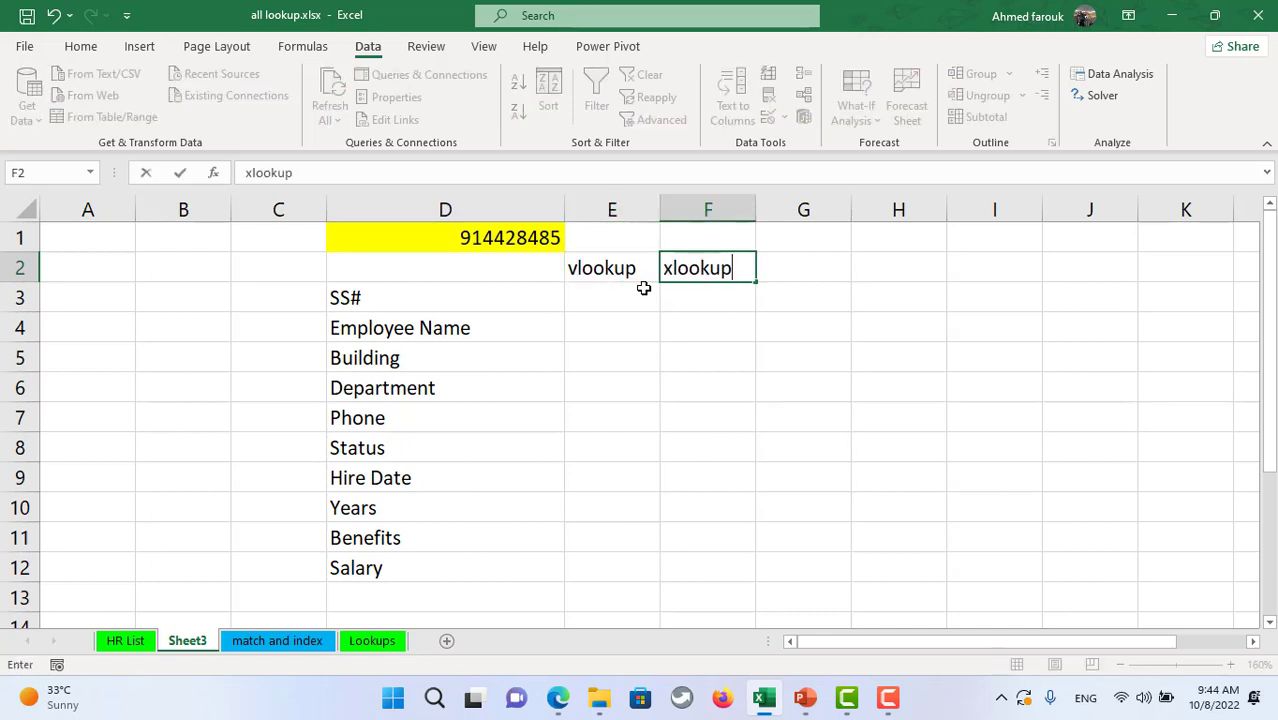
key("Tab")
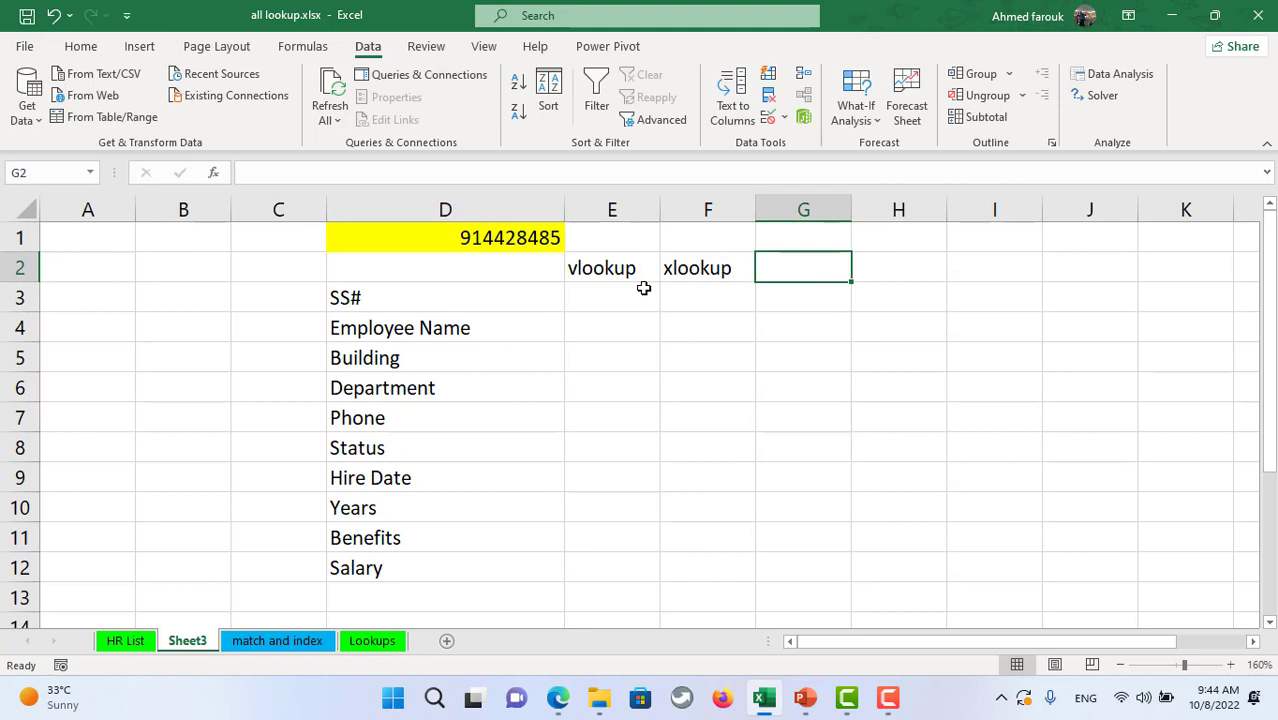
type("filter")
key("Return")
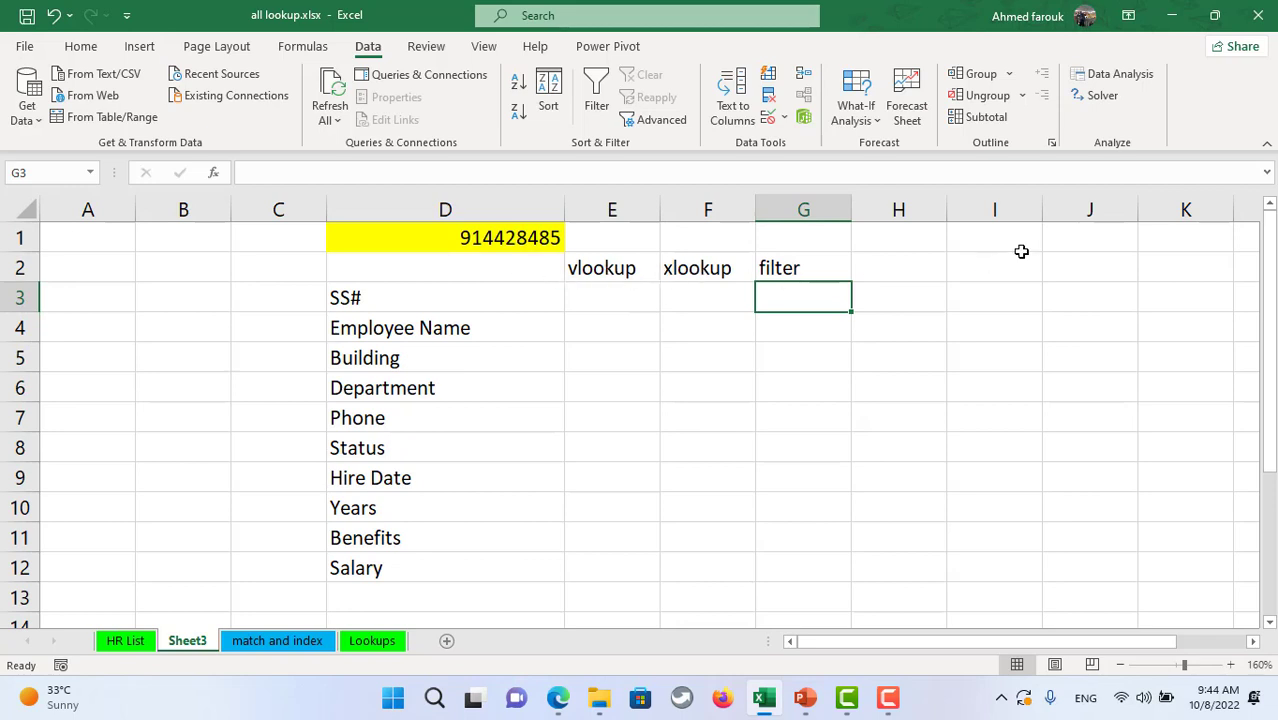
left_click(722, 270)
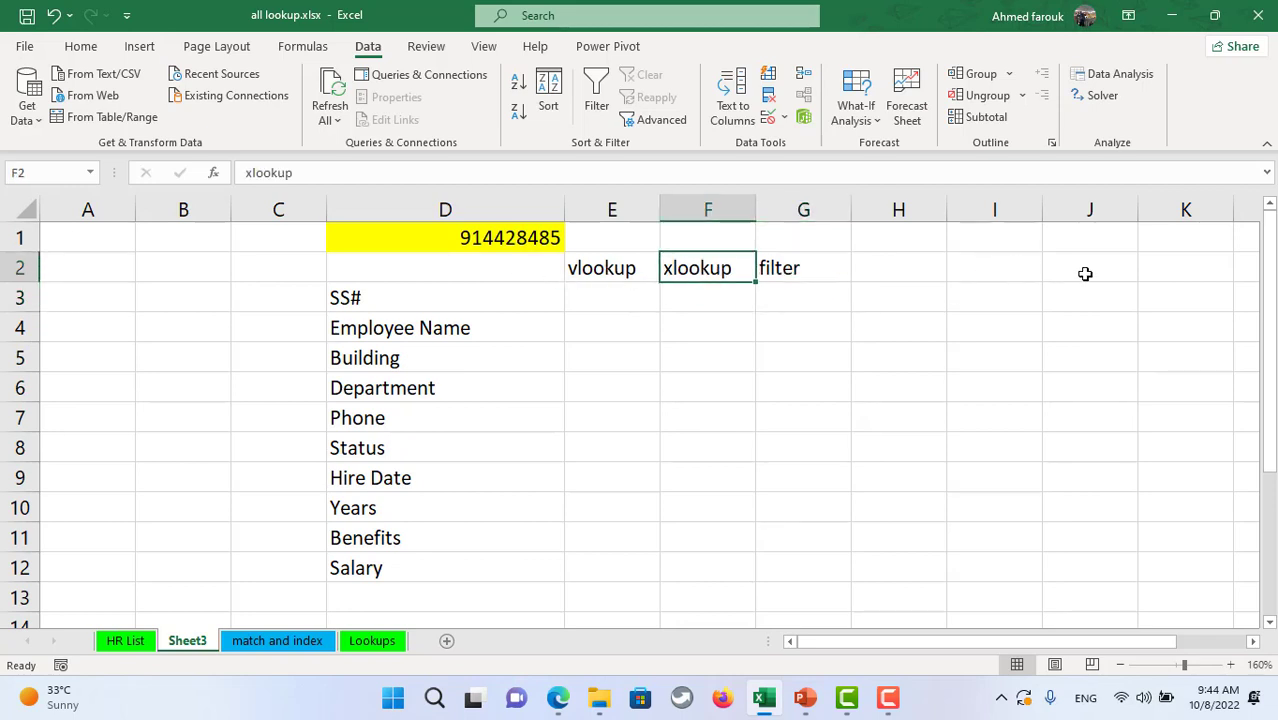
- Enter vlookup in J2 and the note '- search using left column' in J3
left_click(1085, 275)
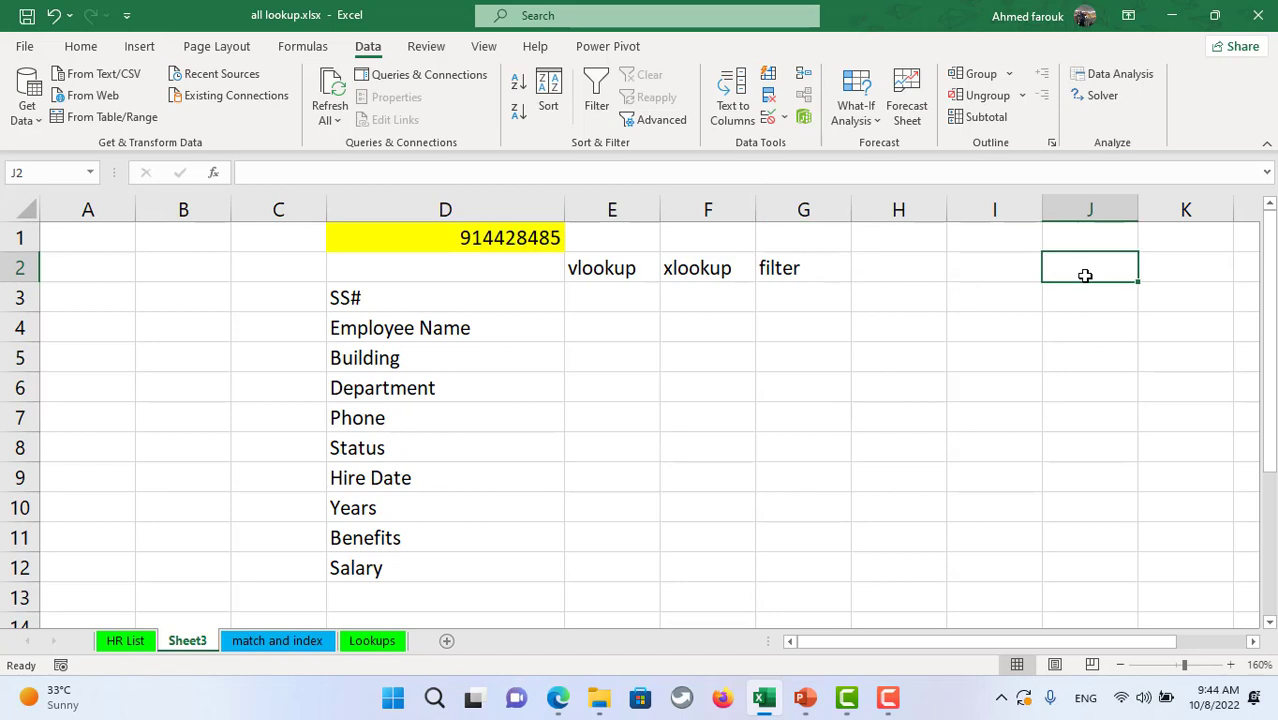
type("vlookup")
key("Return")
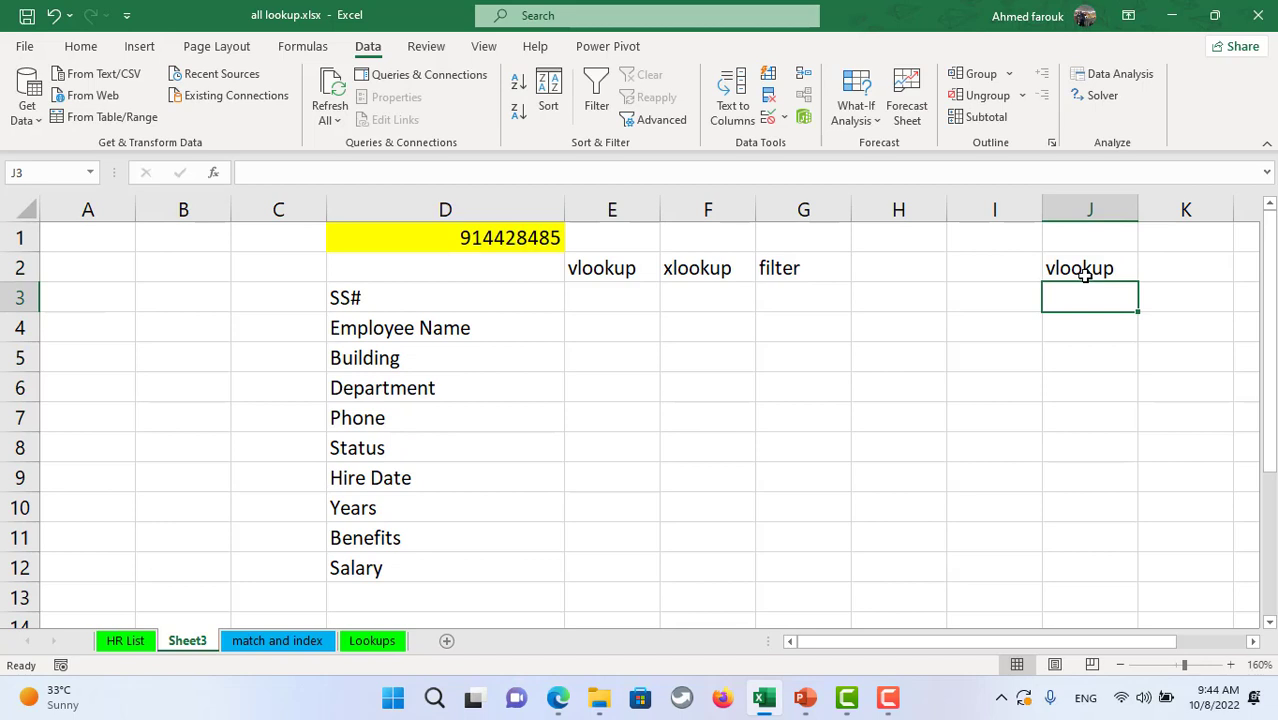
type("-")
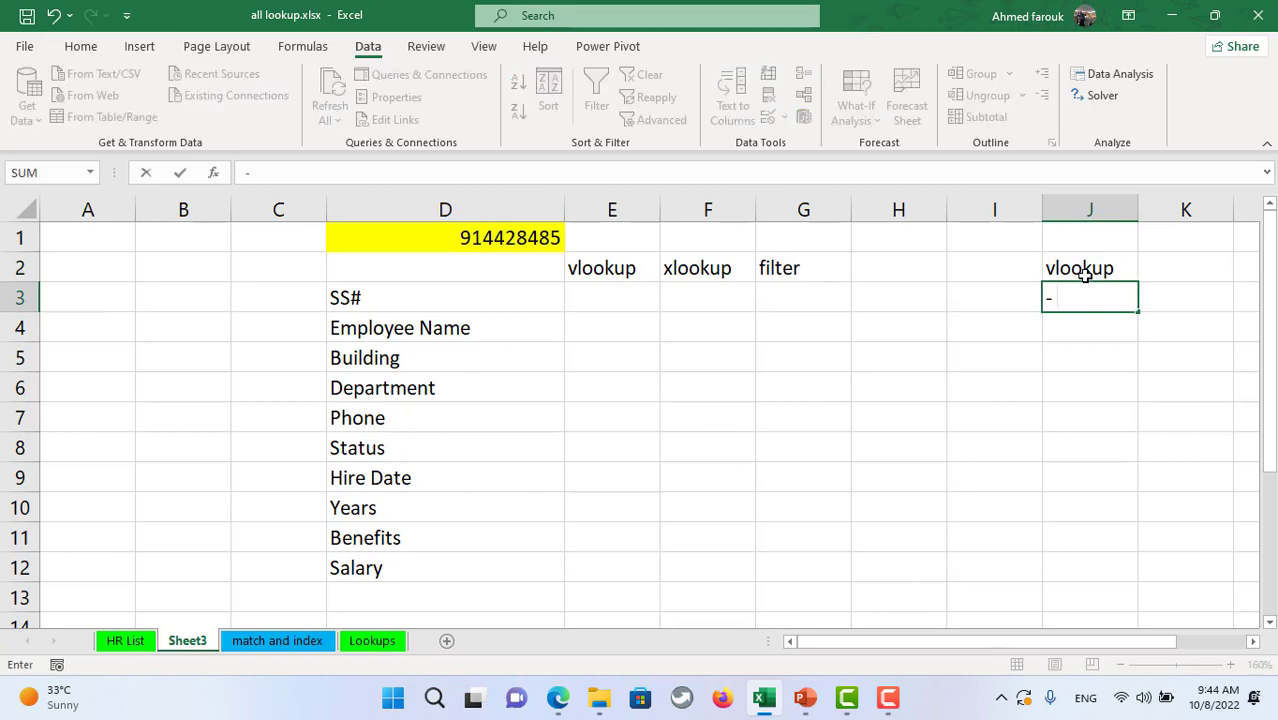
type(" search")
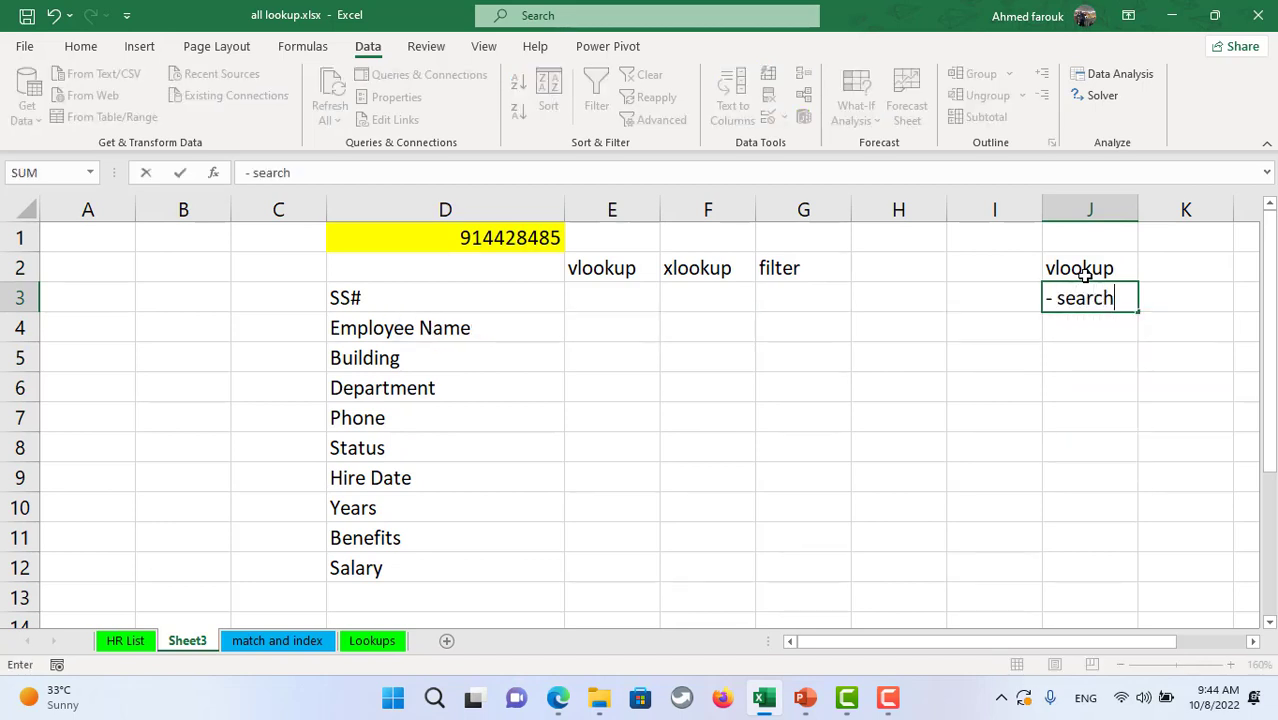
type(" using lef")
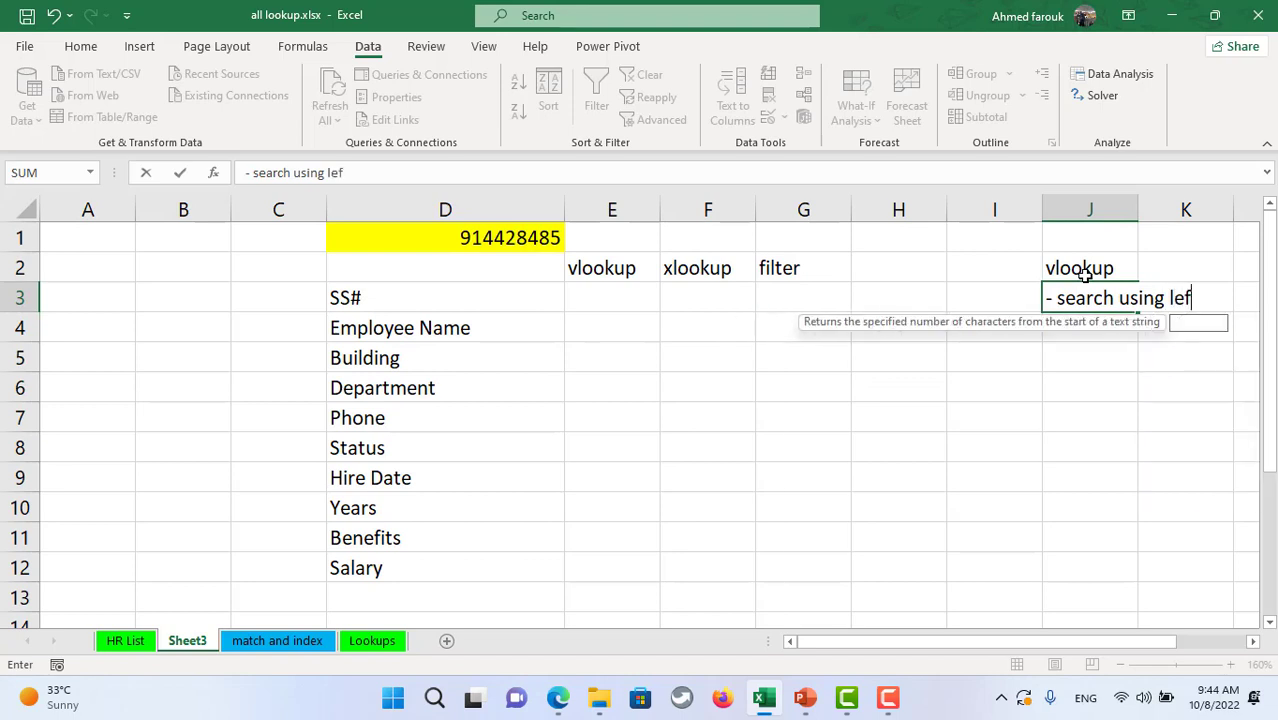
type("t column")
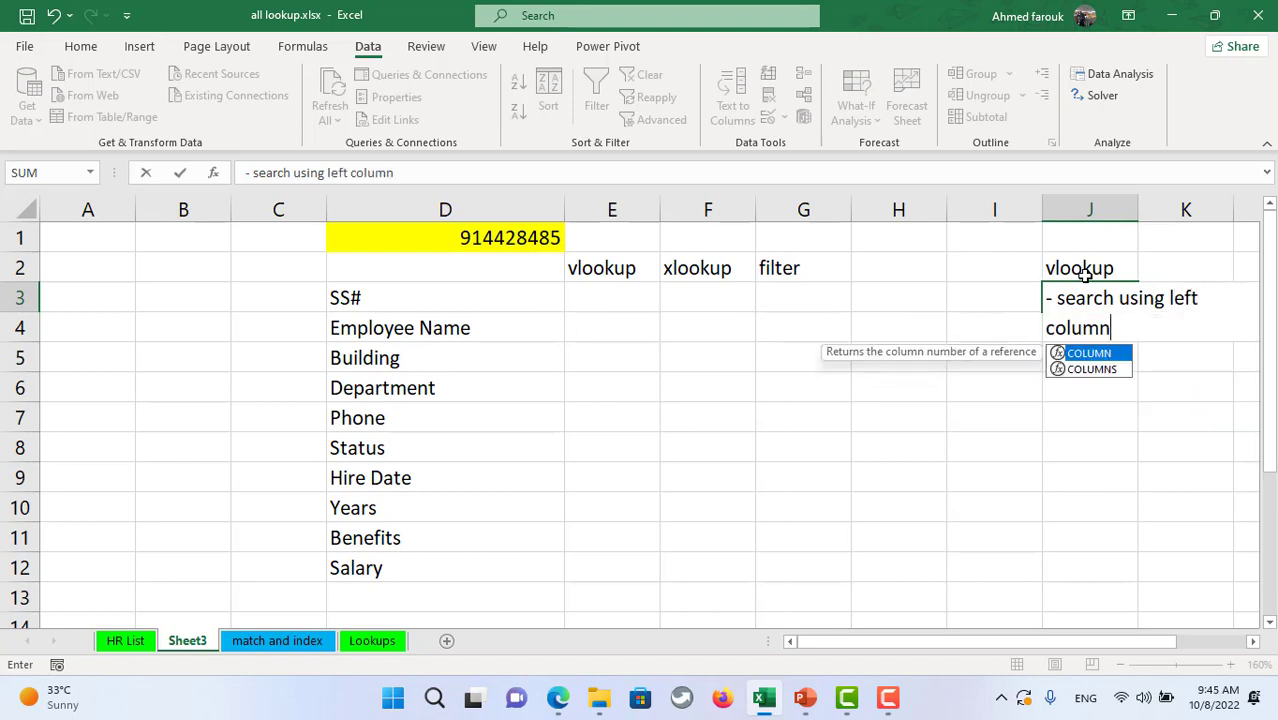
key("Return")
key("Home")
type("'")
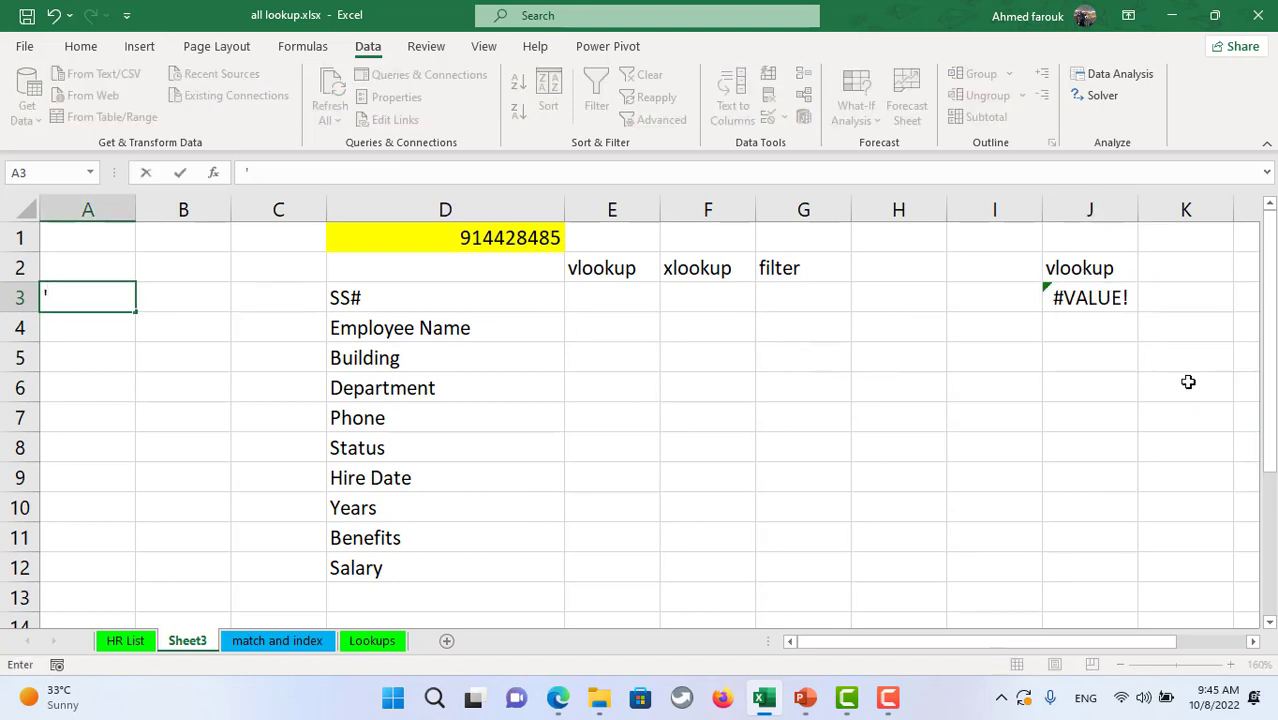
- Fix J3's #VALUE! error by storing the note as text with an apostrophe, and autofit column J
left_click(1090, 297)
double_click(1090, 297)
left_click(249, 172)
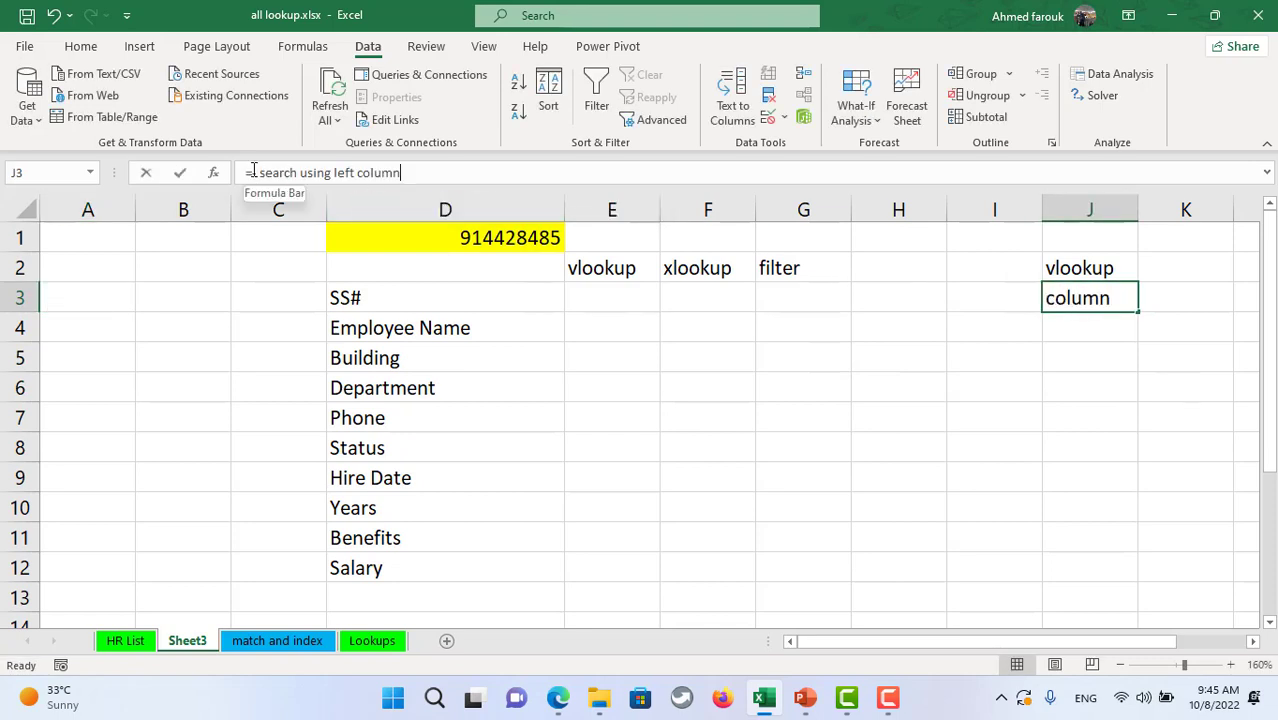
key("Delete")
type("'")
key("Return")
left_click_drag(1140, 207, 1140, 207)
double_click(1140, 207)
left_click_drag(1098, 640, 1140, 641)
left_click(516, 265)
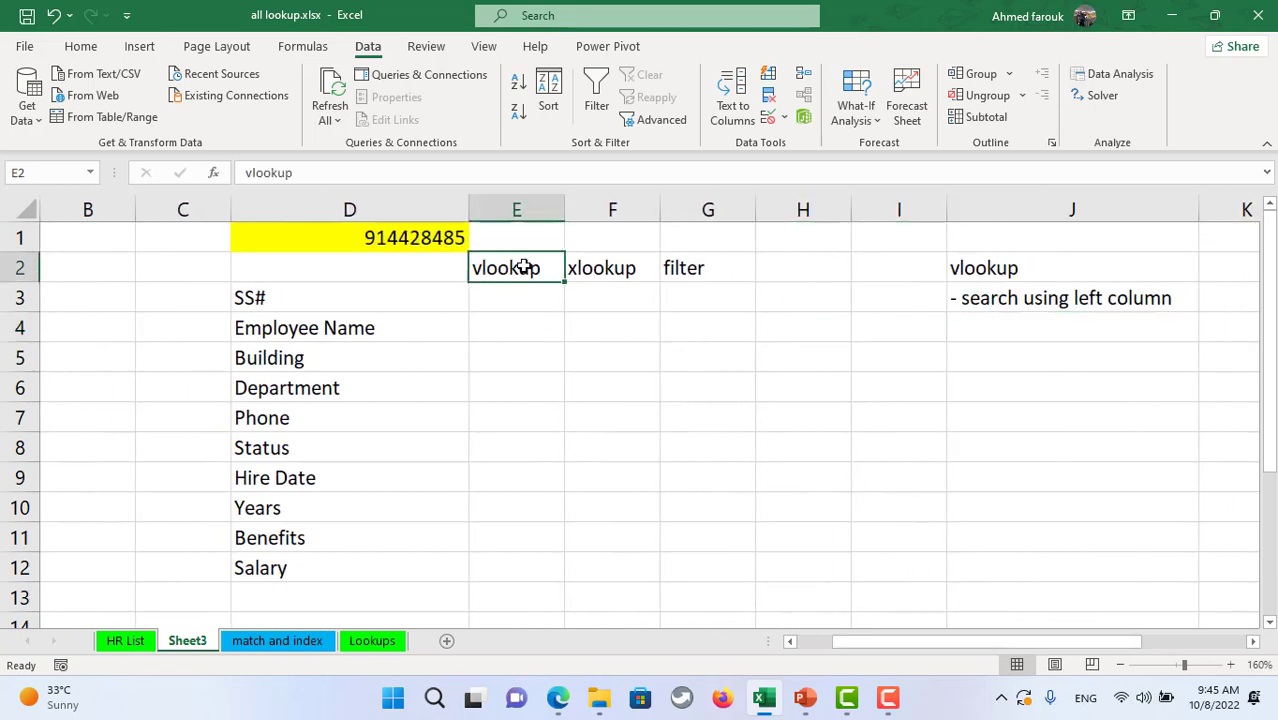
- Check the SS number chosen in D1 against the HR List sheet, then select E3
left_click(605, 272)
left_click(520, 290)
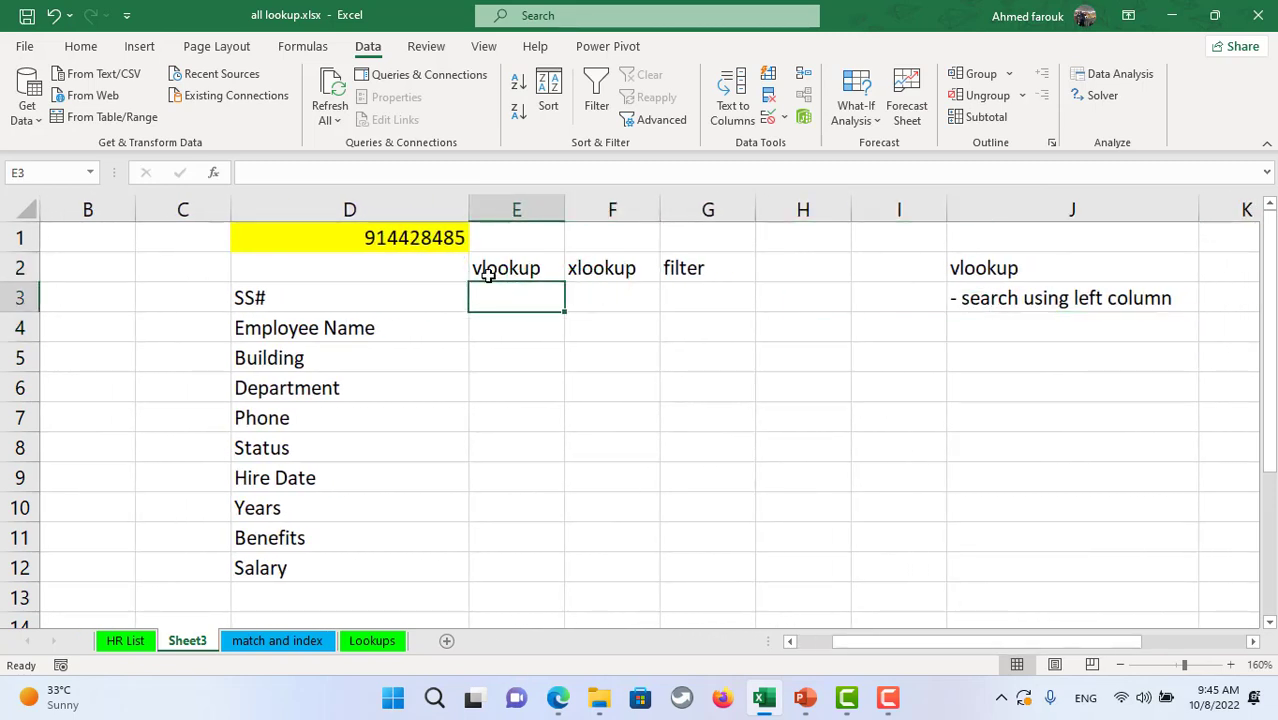
left_click(455, 240)
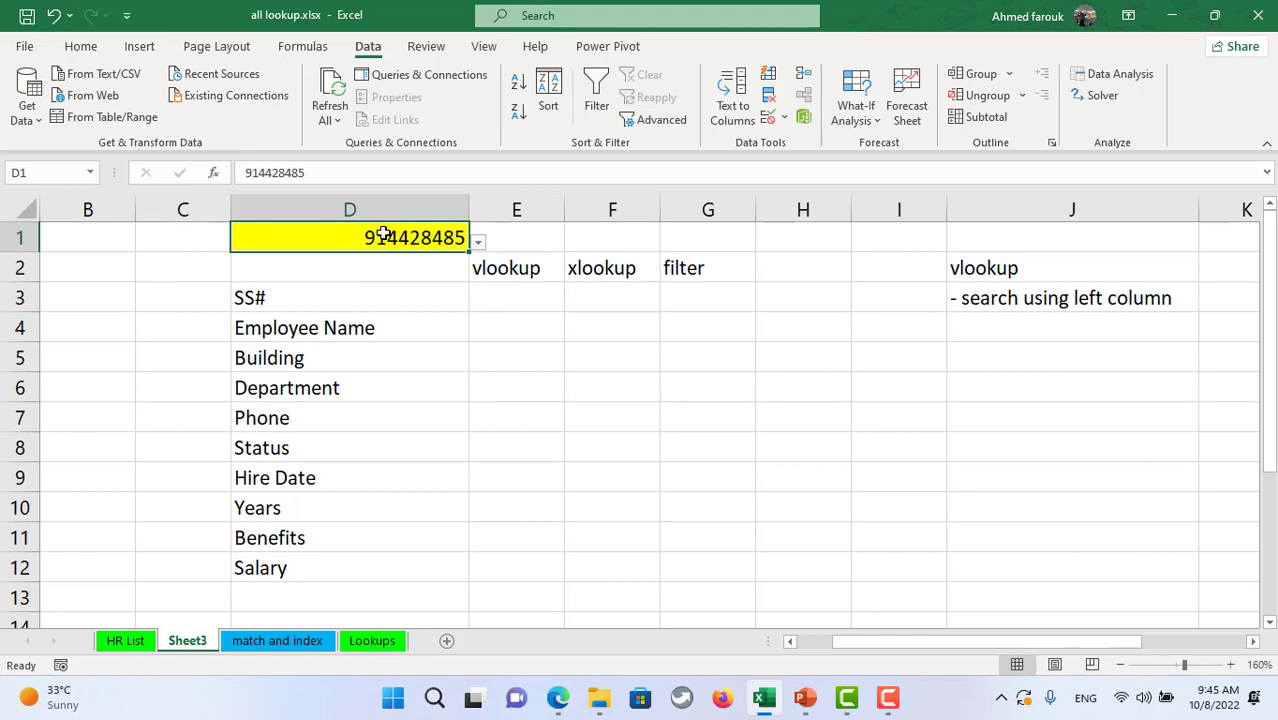
left_click(125, 640)
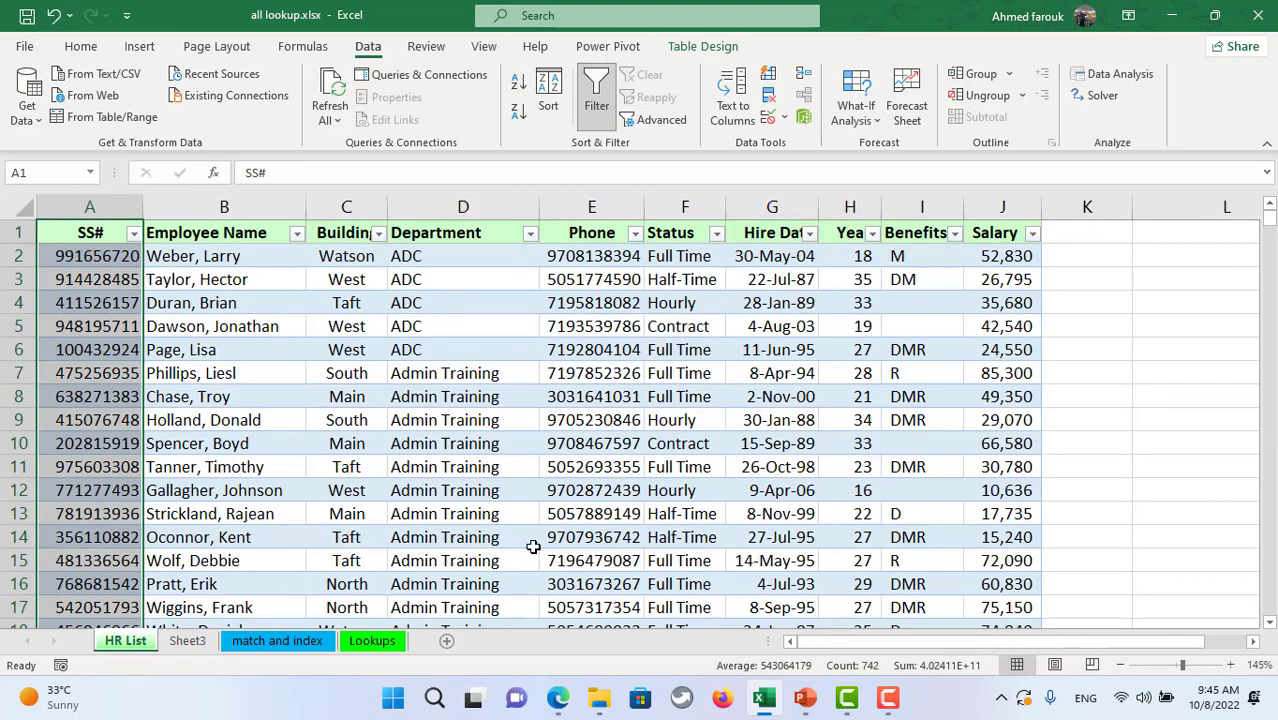
left_click(187, 641)
left_click(503, 296)
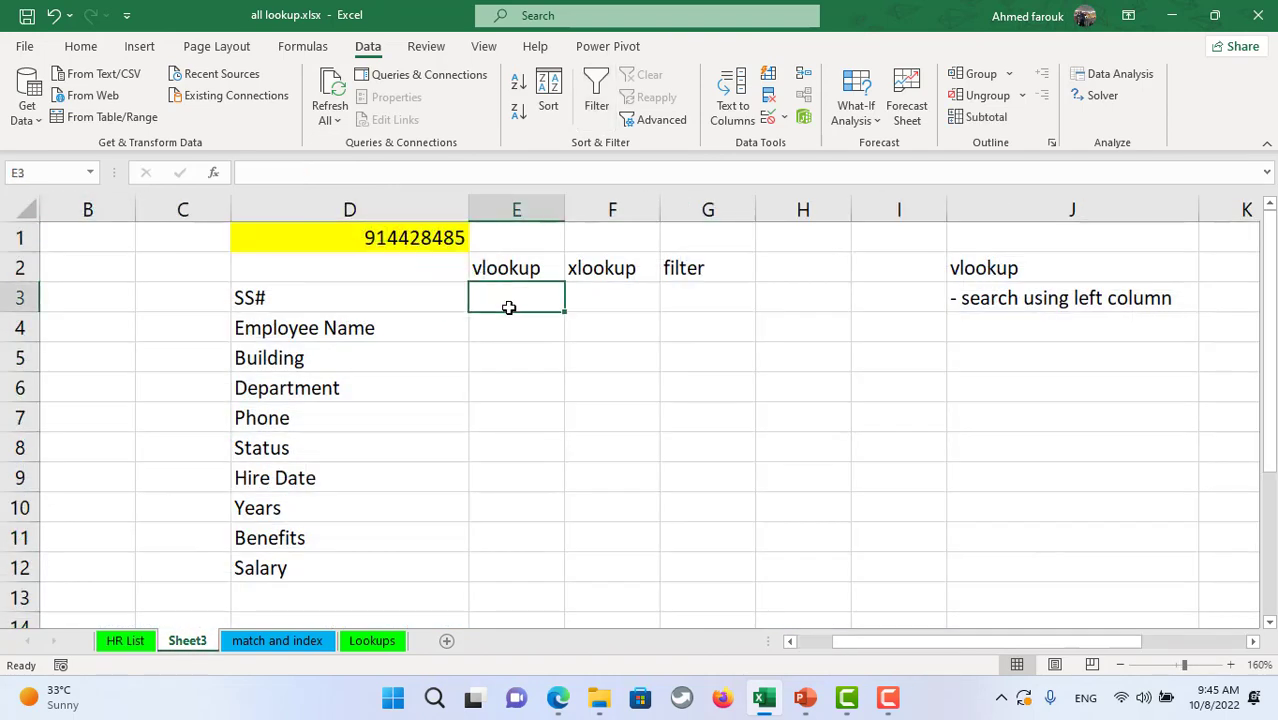
- Enter =VLOOKUP(D1,staff,2,0) in E3 and widen column E to fit the name
type("=vl")
key("Tab")
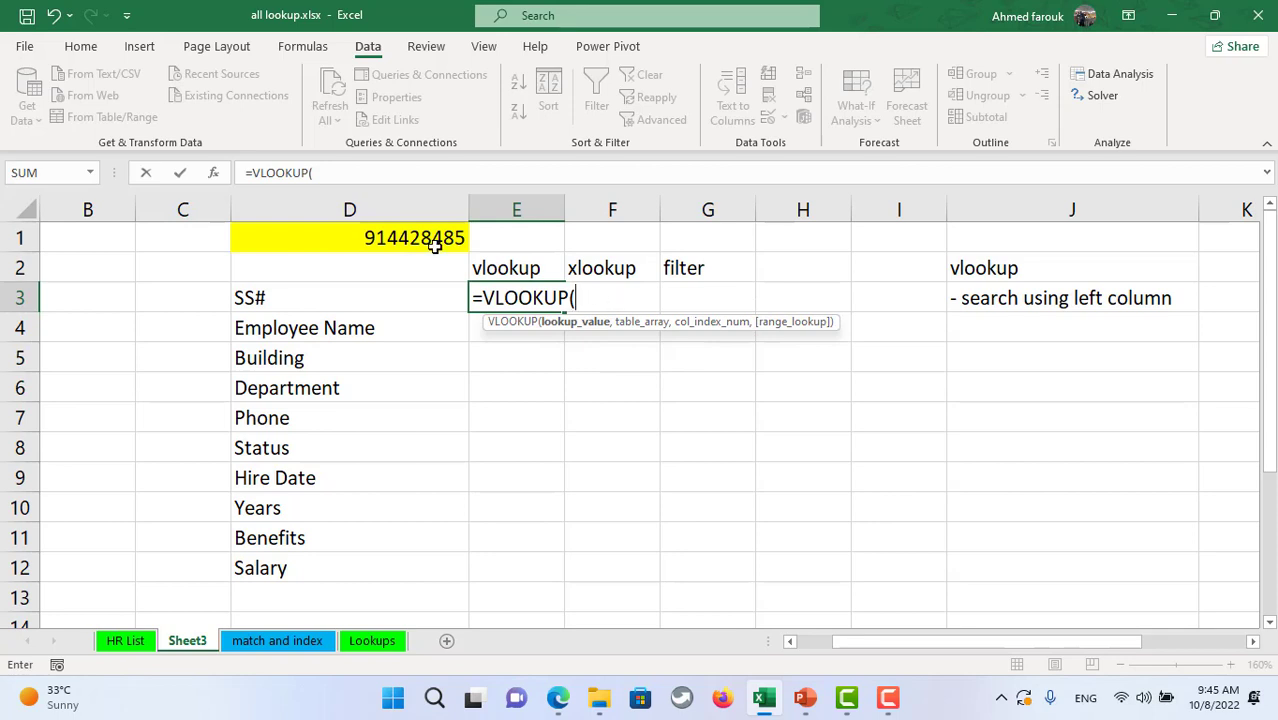
left_click(435, 245)
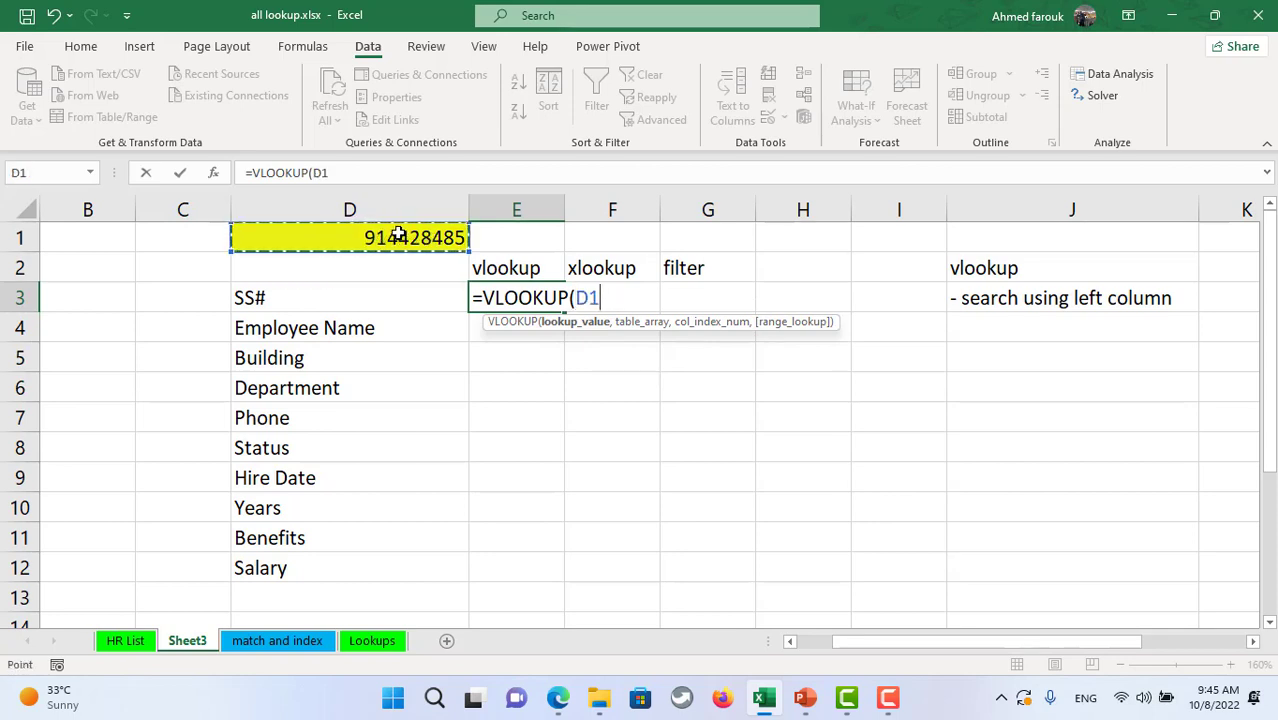
type(",st")
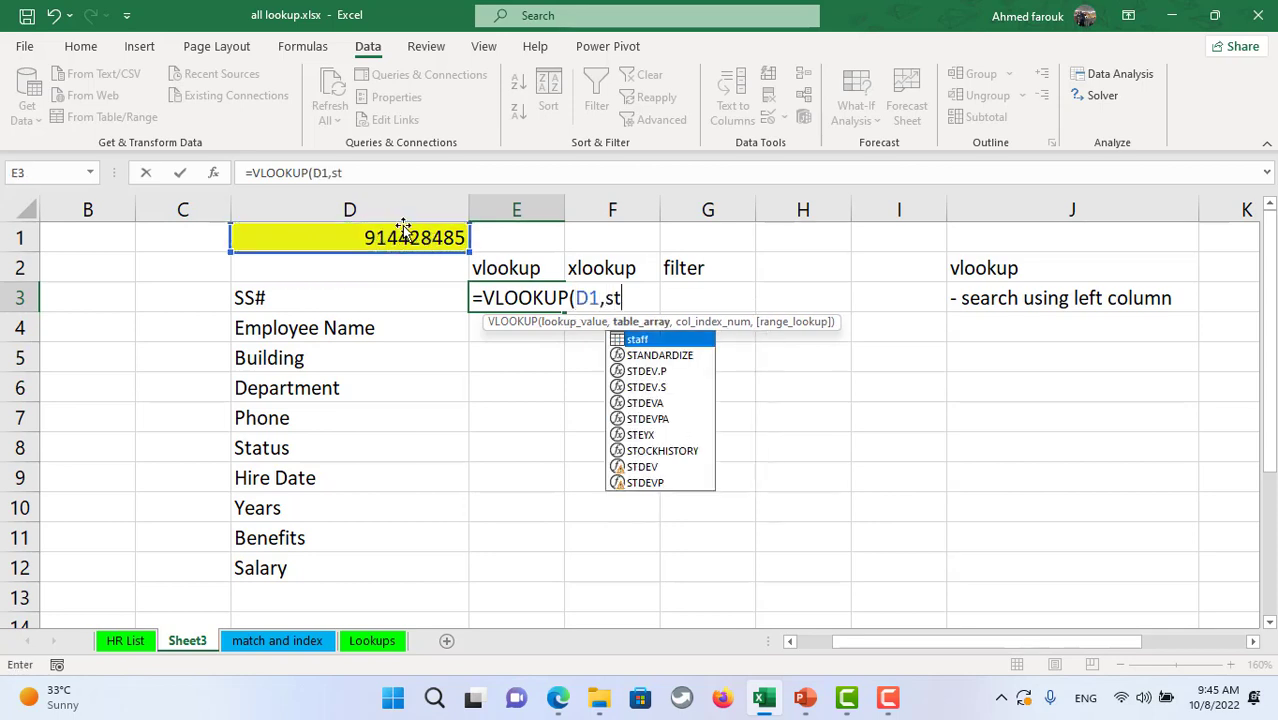
type("aff,2")
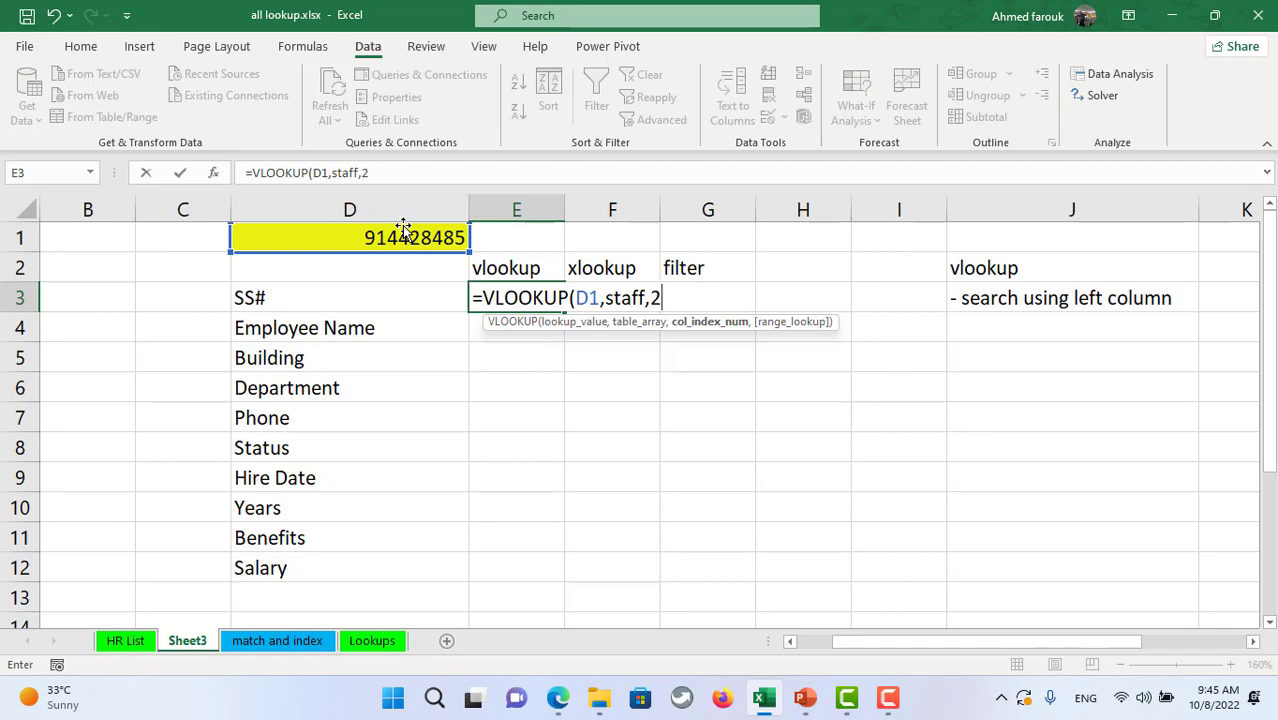
type(",")
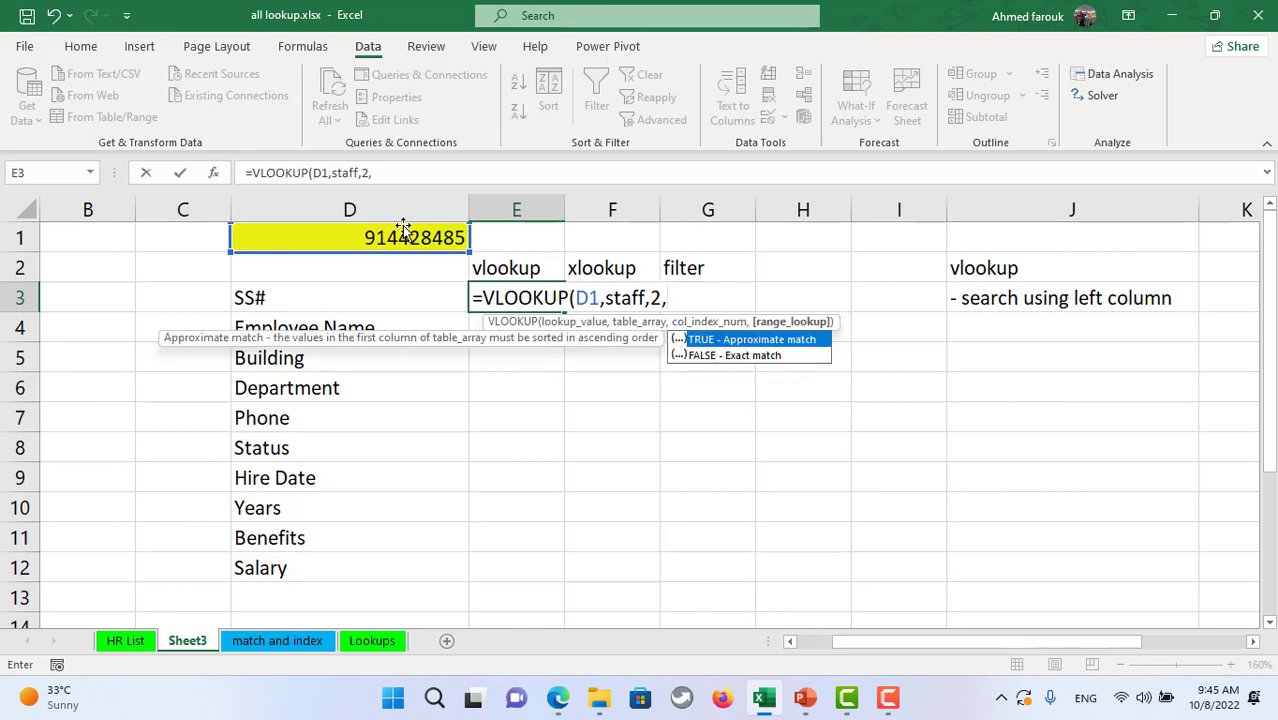
type("0")
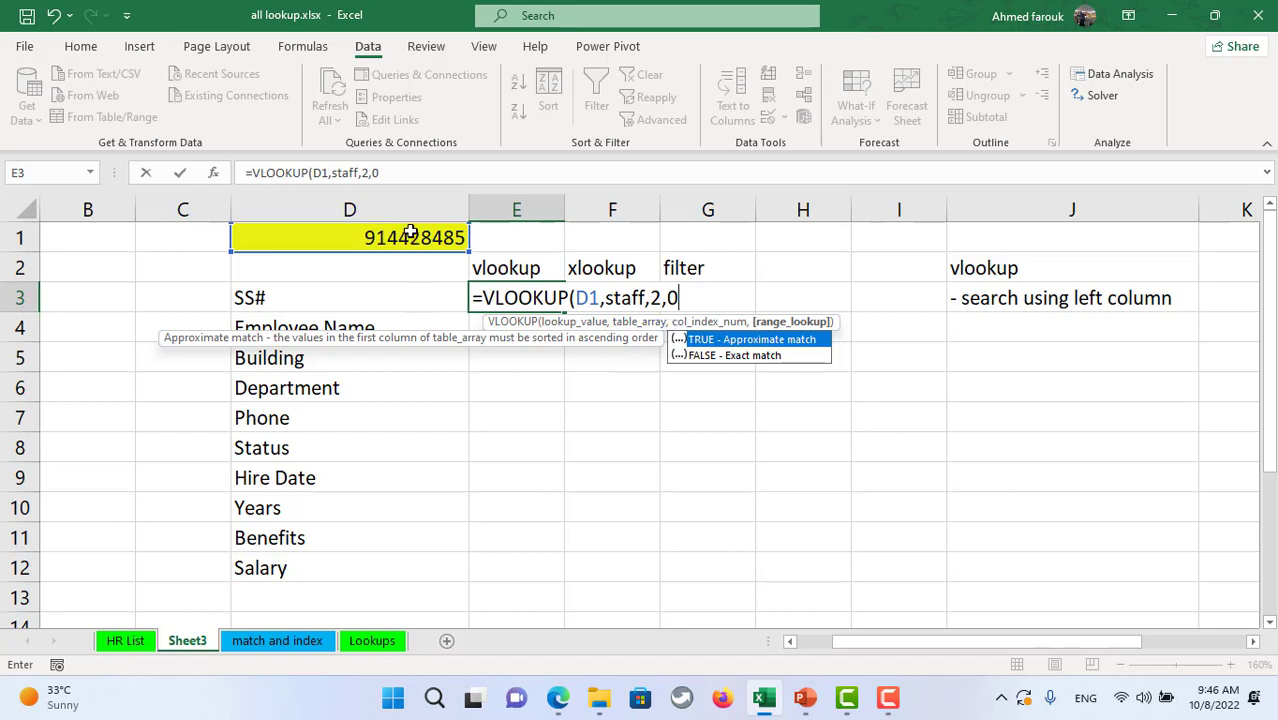
key("Return")
left_click(516, 296)
left_click_drag(565, 194, 609, 194)
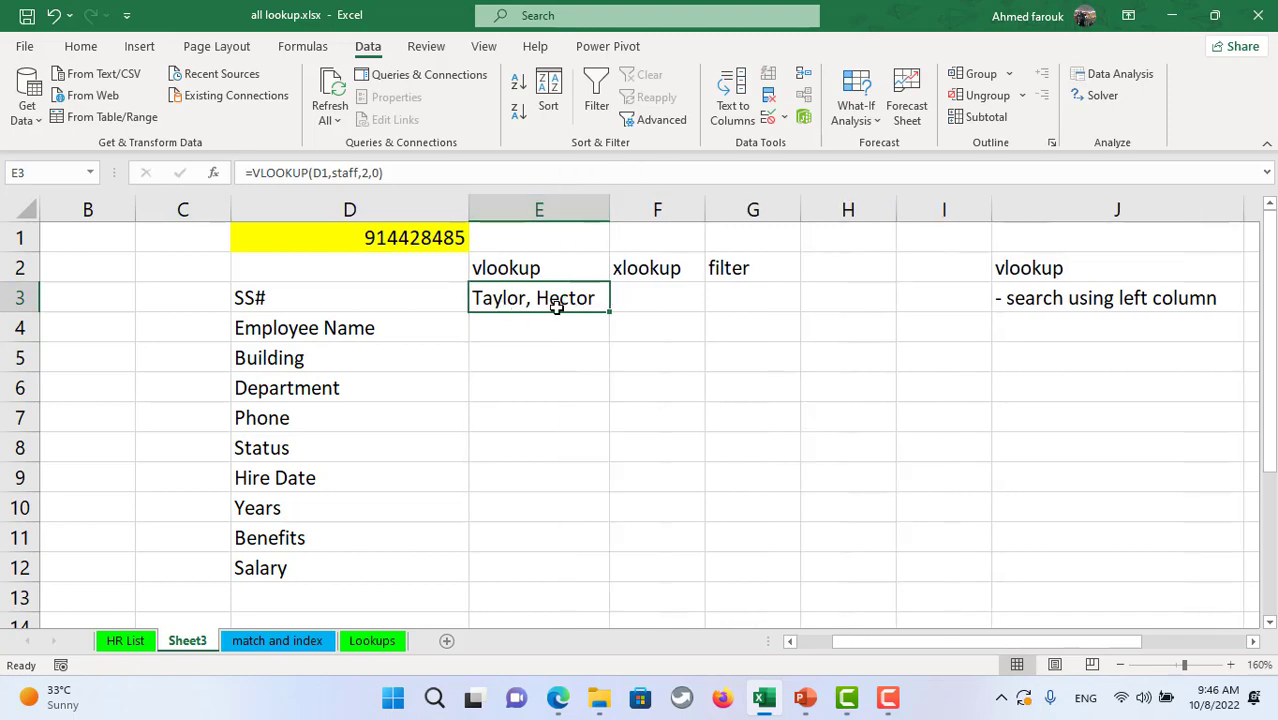
- Compare the matching employee row on HR List with E3's VLOOKUP formula, widening column E
left_click(127, 641)
left_click(237, 279)
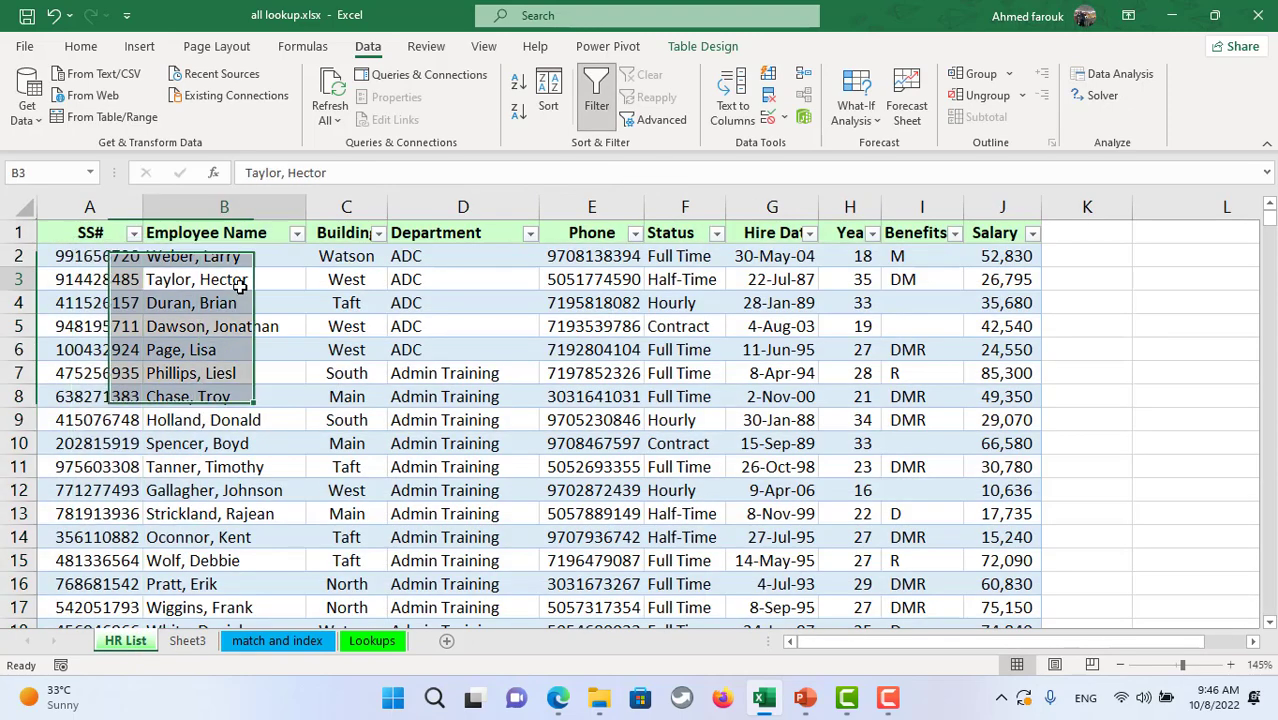
left_click(290, 641)
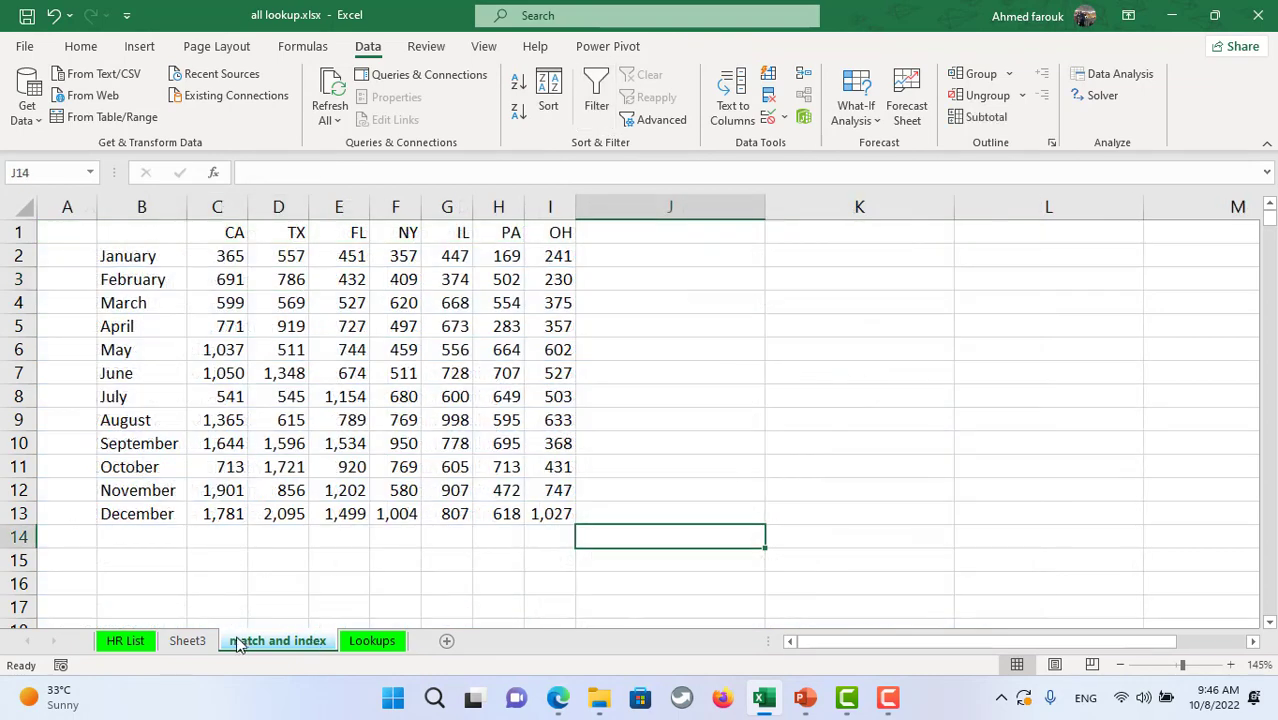
left_click(187, 641)
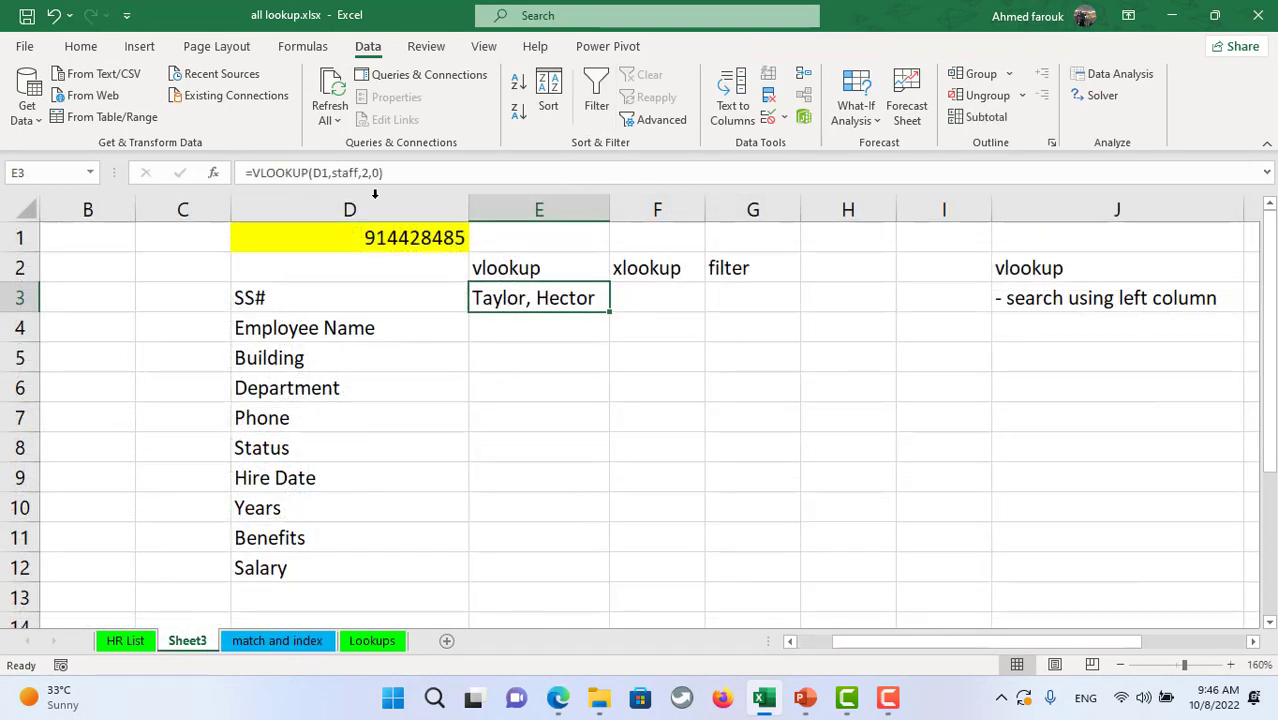
left_click_drag(405, 174, 238, 170)
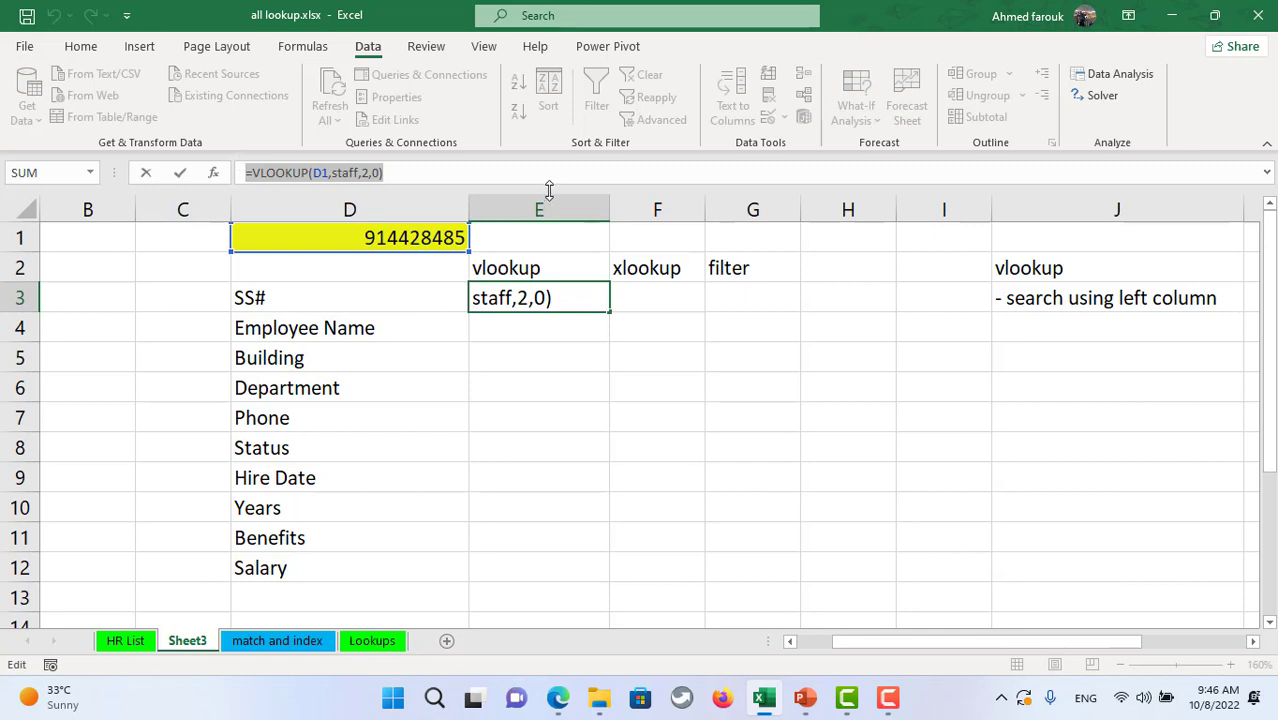
key("Escape")
left_click_drag(608, 205, 662, 203)
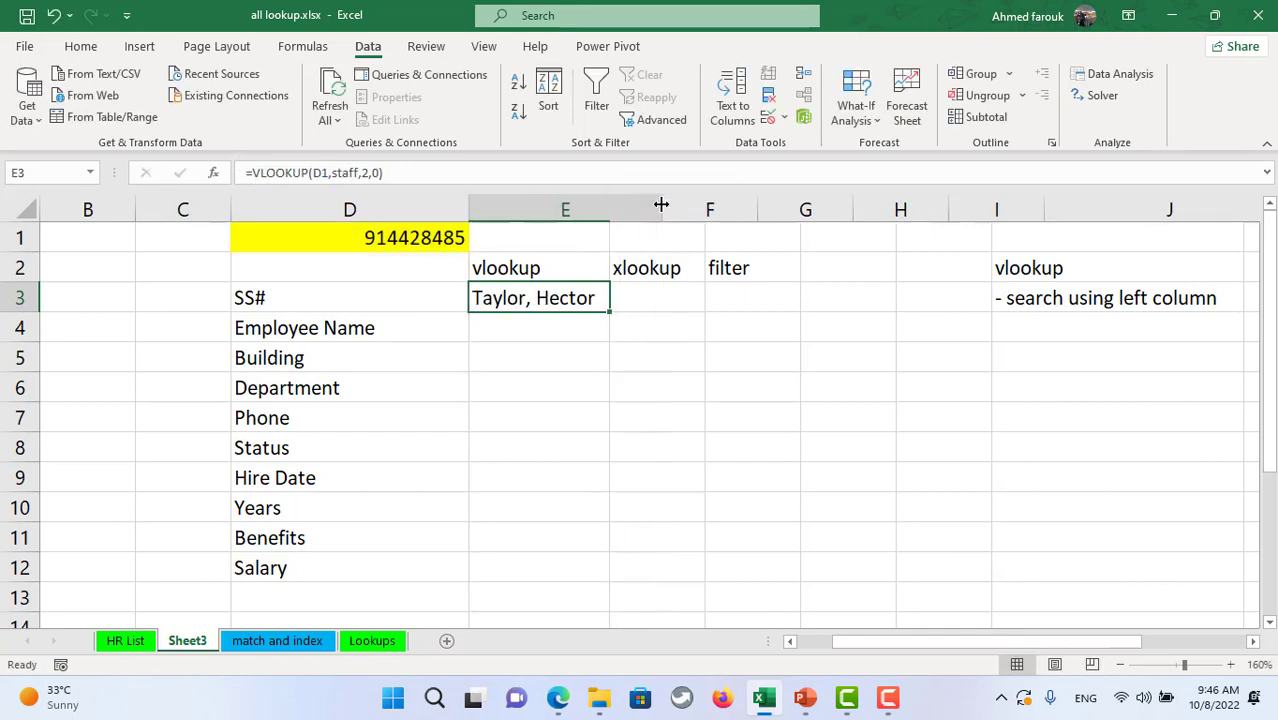
left_click(283, 172)
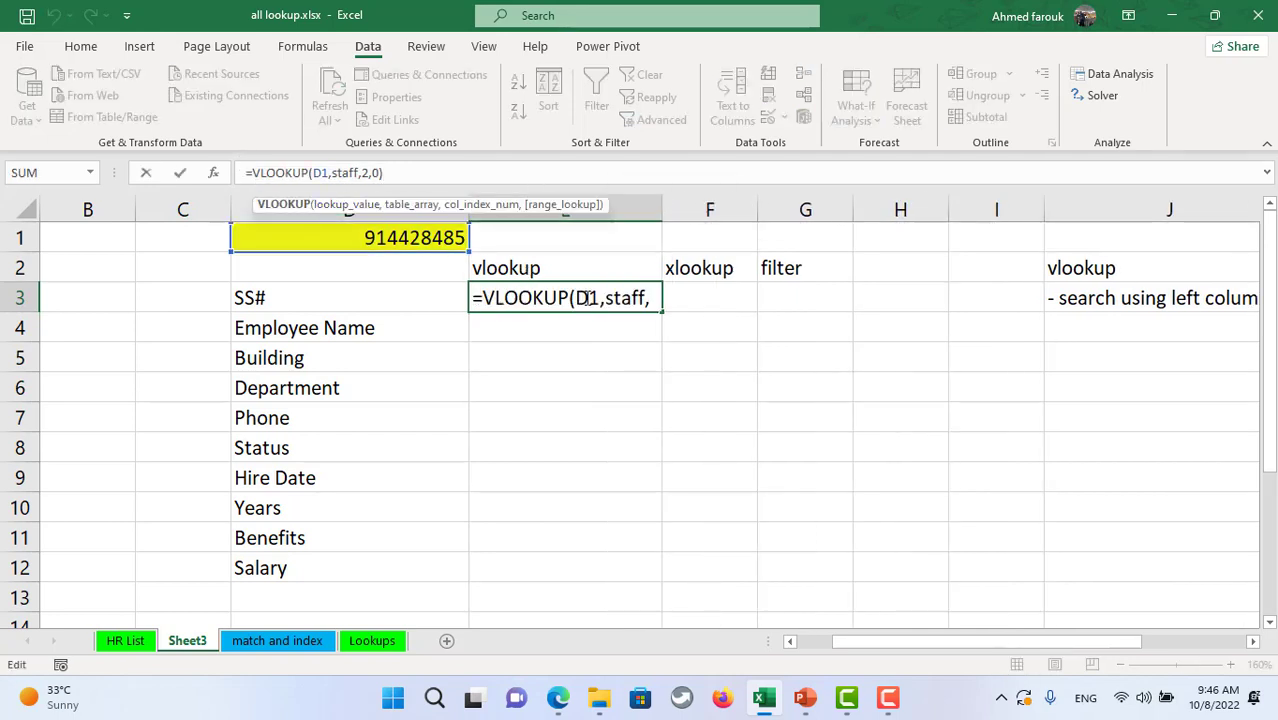
left_click(361, 172)
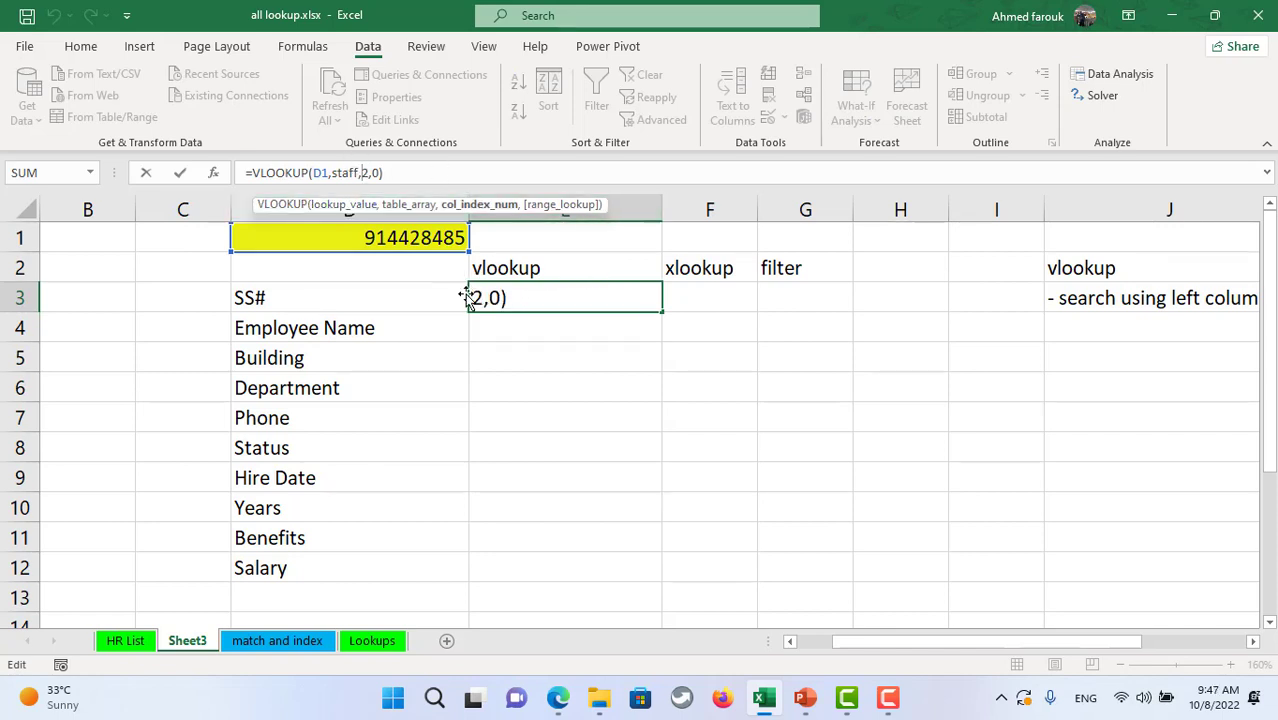
key("ctrl+Return")
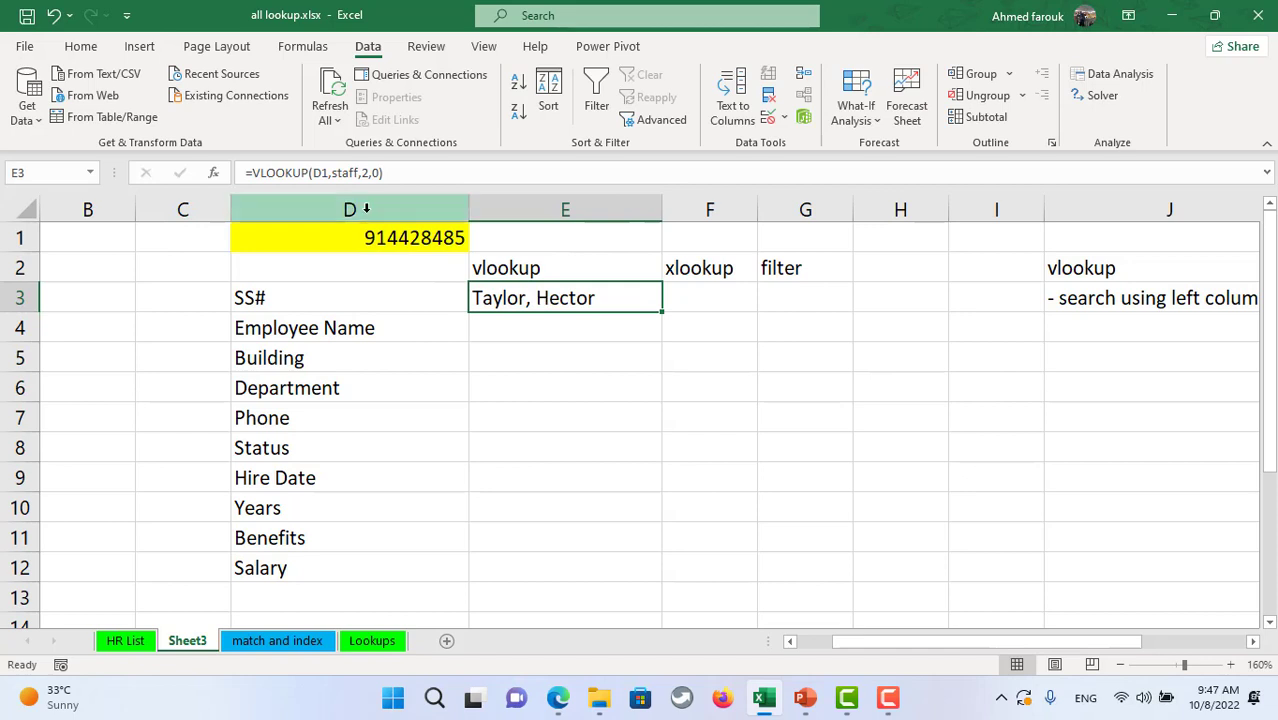
left_click(369, 172)
double_click(365, 172)
type("1")
key("Return")
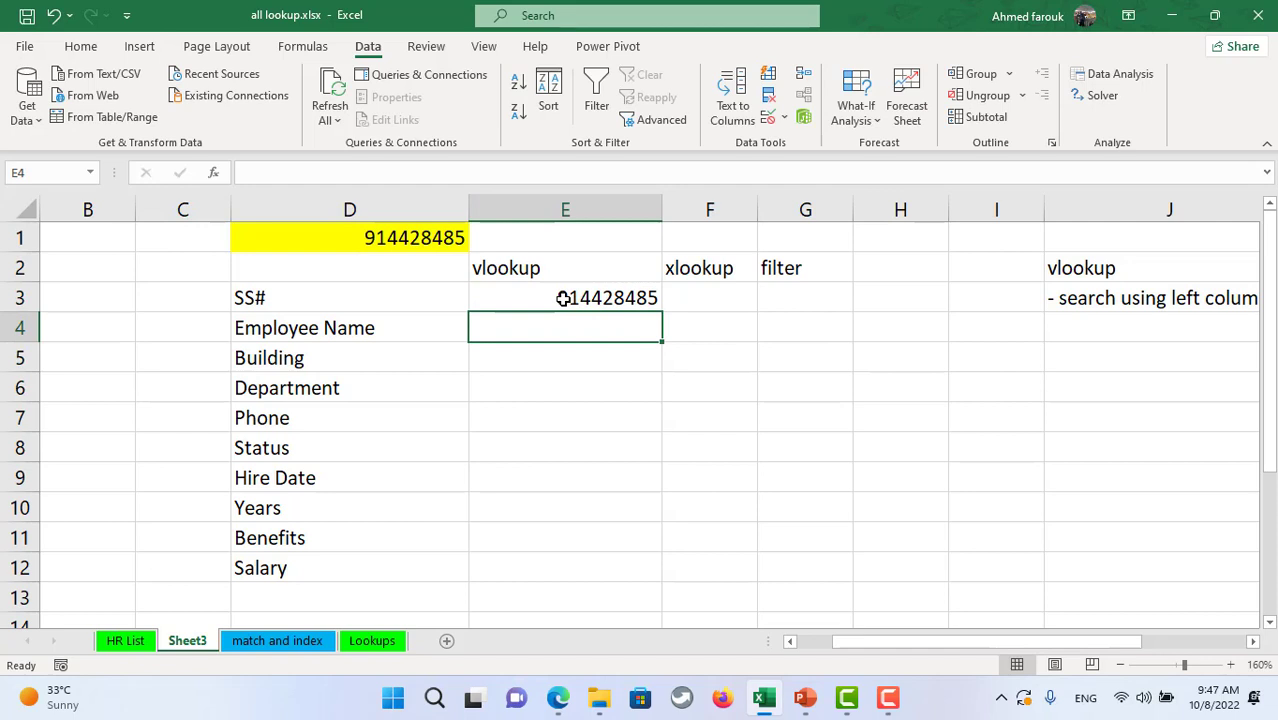
left_click(563, 298)
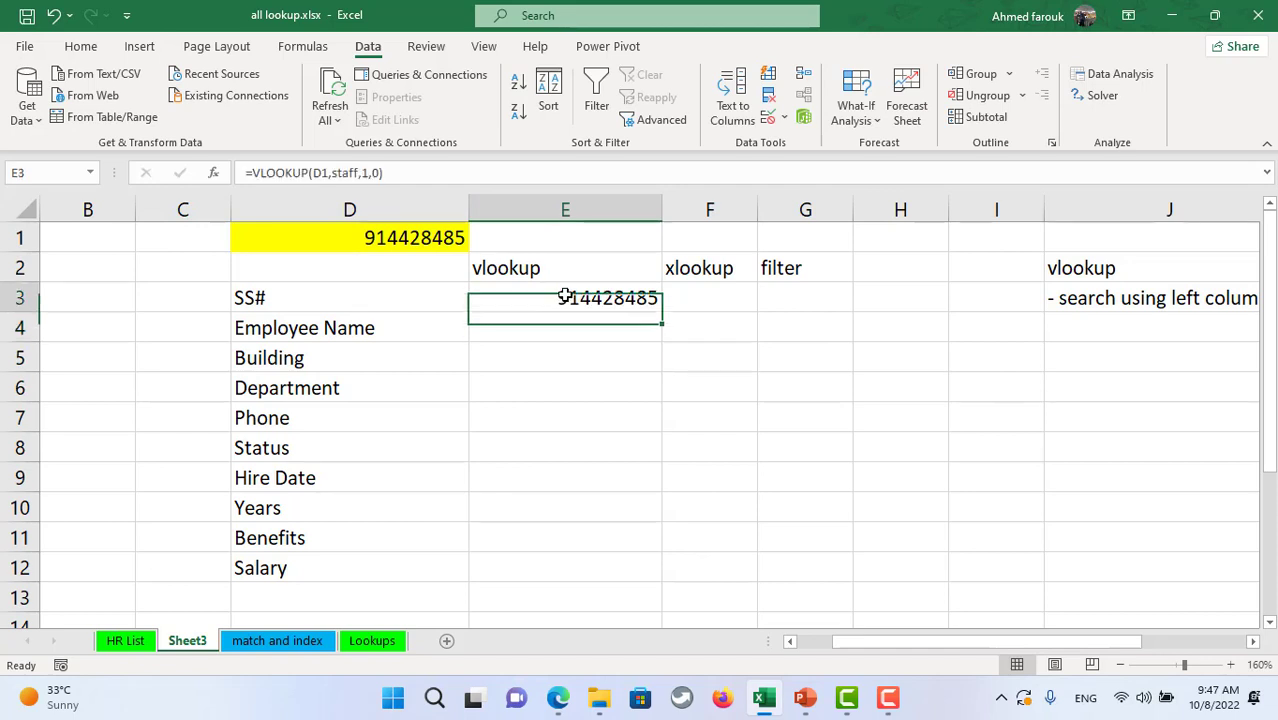
left_click(374, 170)
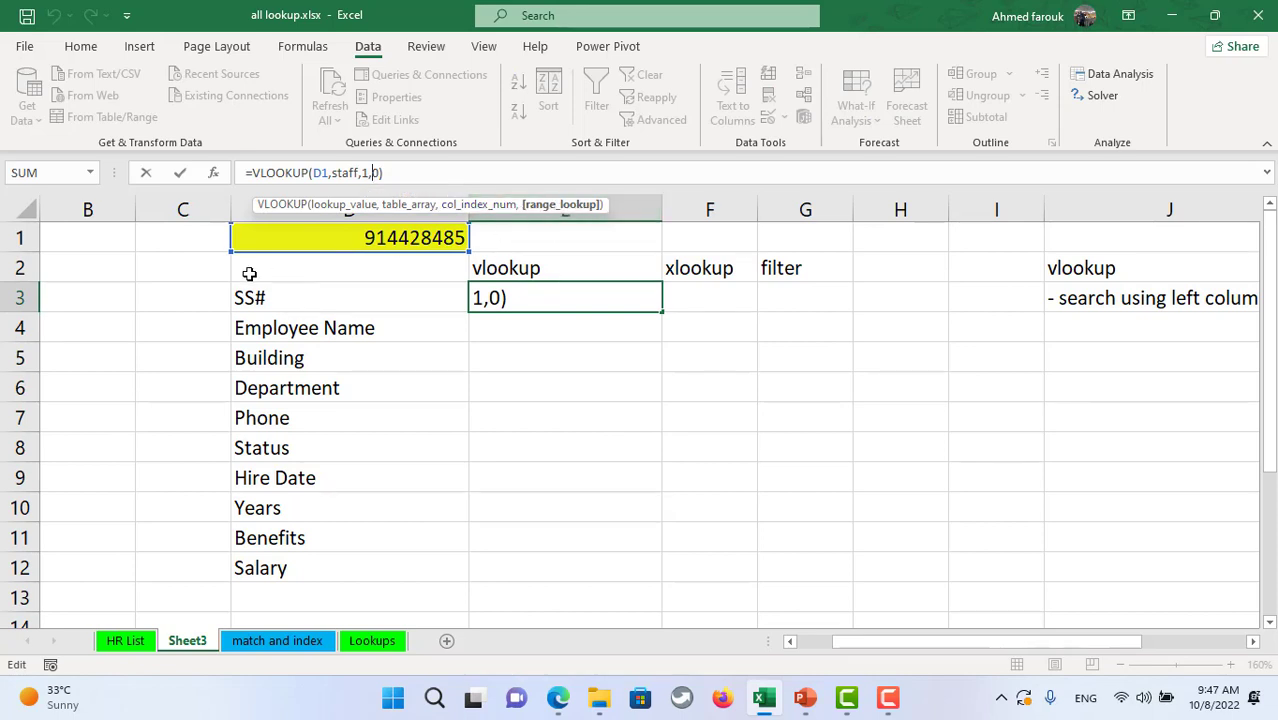
left_click(178, 180)
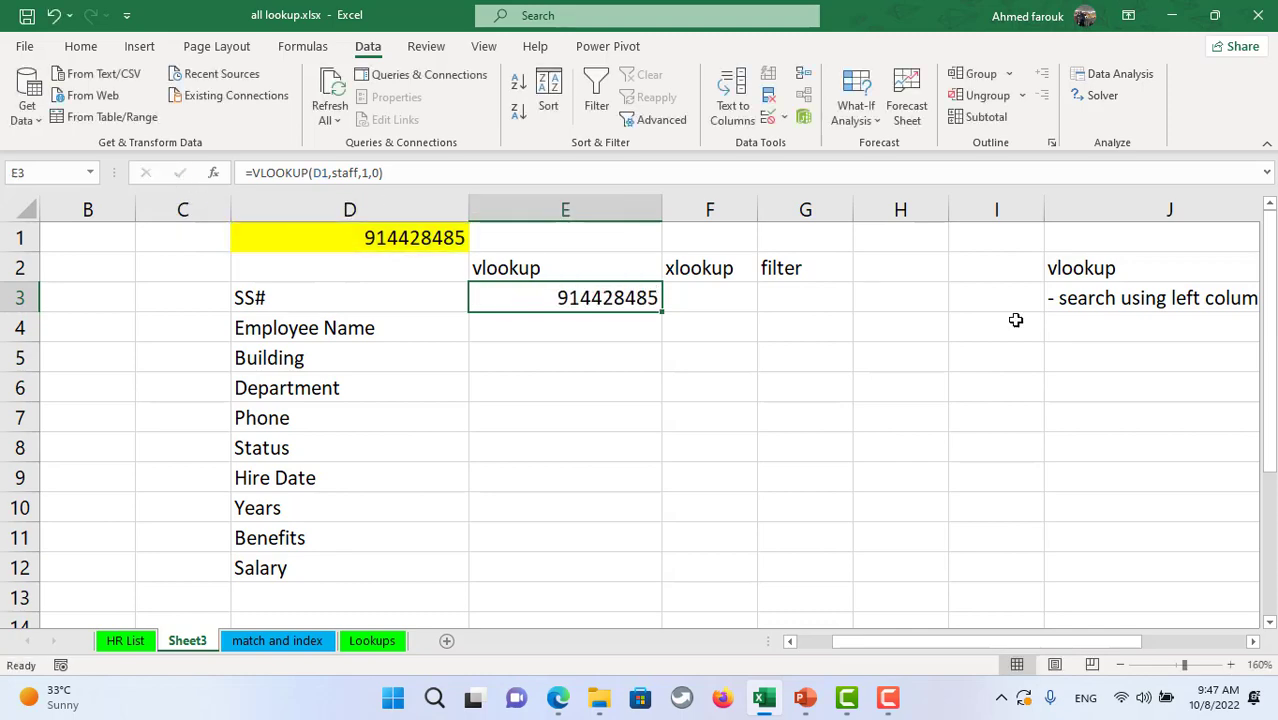
left_click_drag(1060, 641, 1149, 621)
- Append '-col index' and '- identify the exact search' as separate lines in the J3 note
scroll(793, 298, "right", 2)
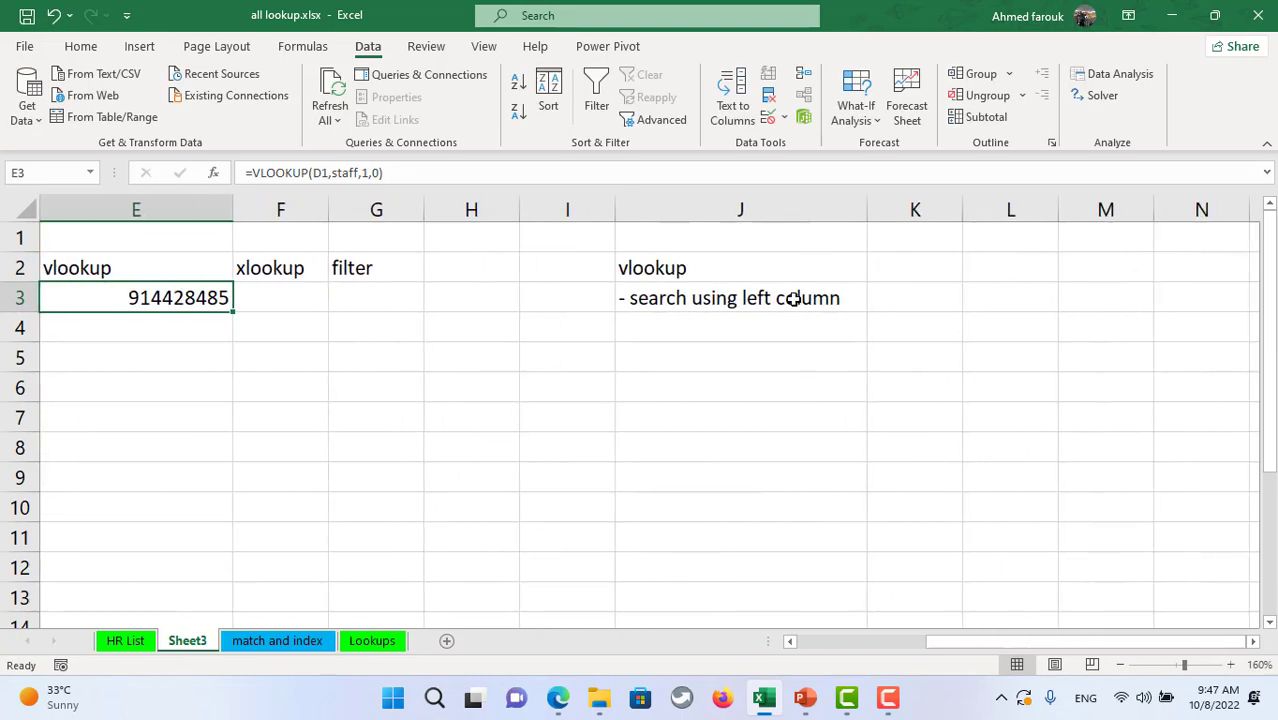
left_click(793, 298)
double_click(850, 299)
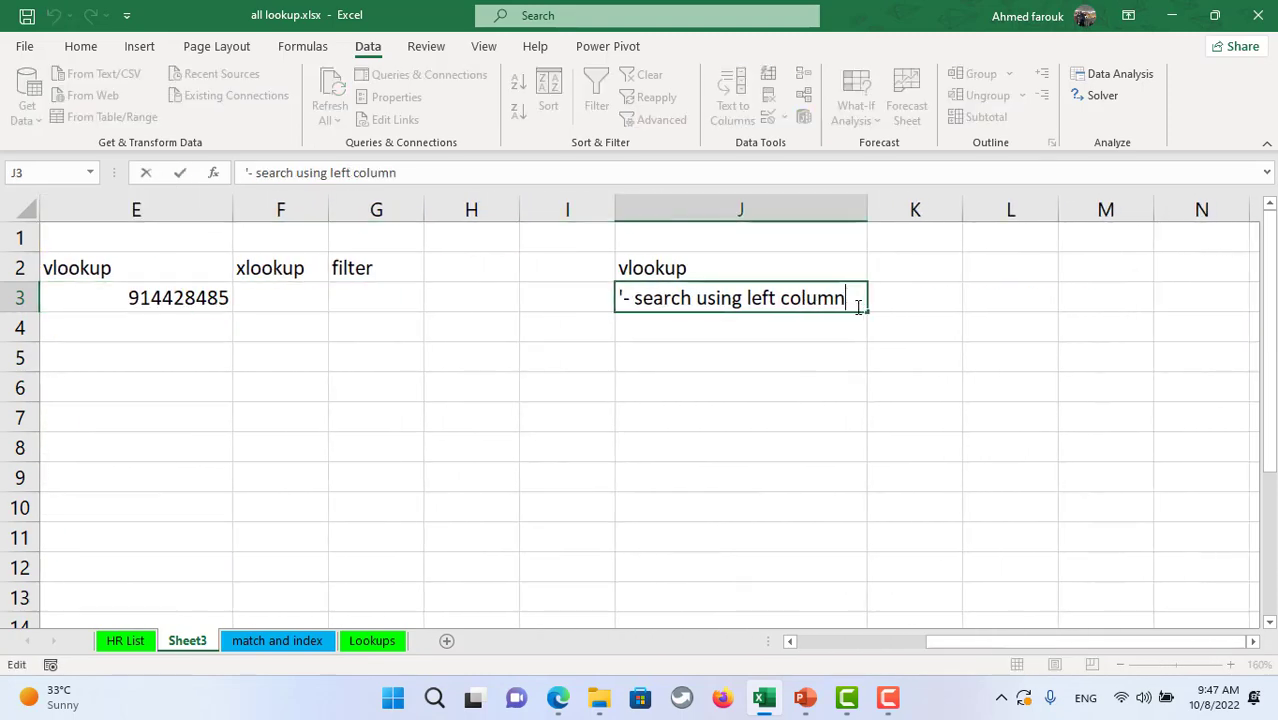
key("alt+Return")
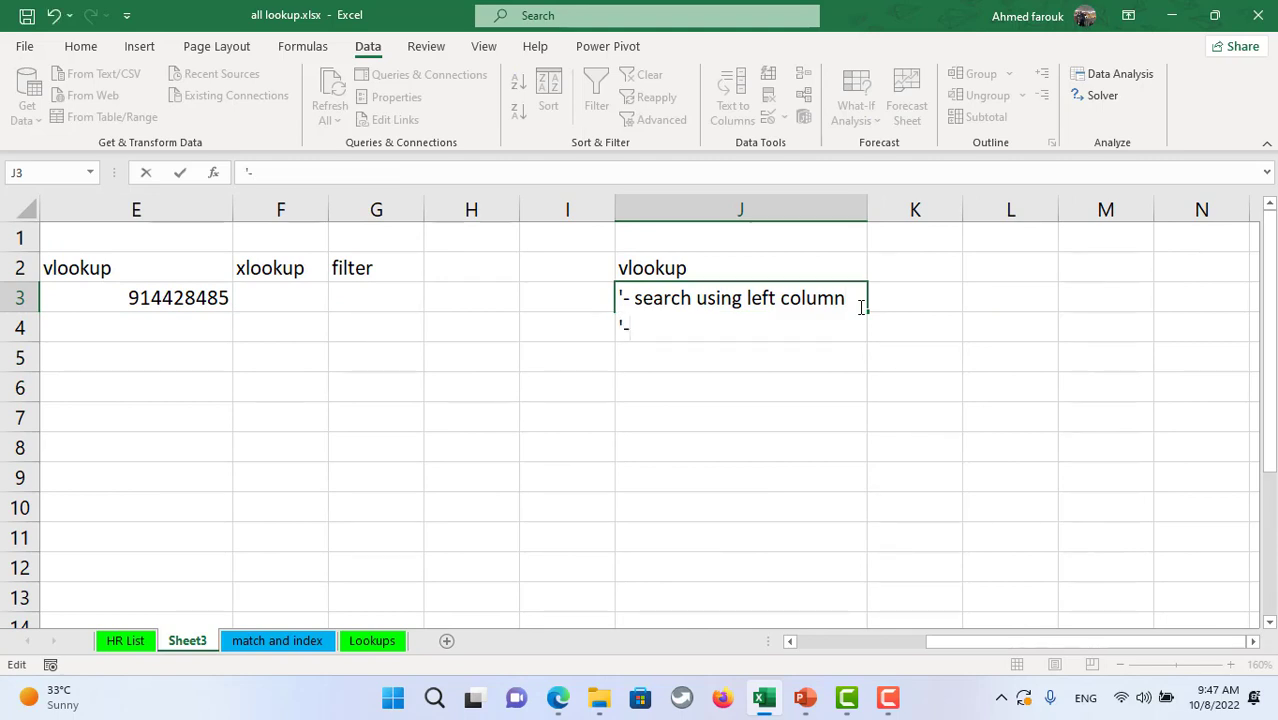
type("'-col index")
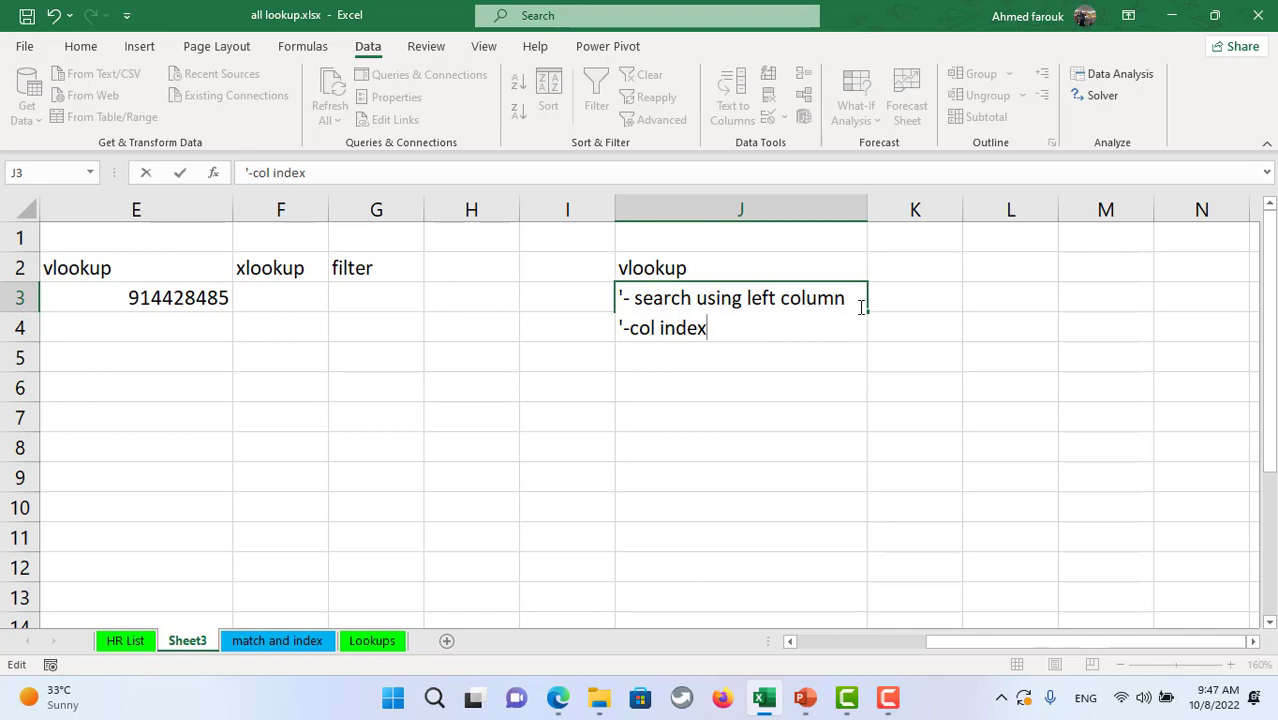
key("alt+Return")
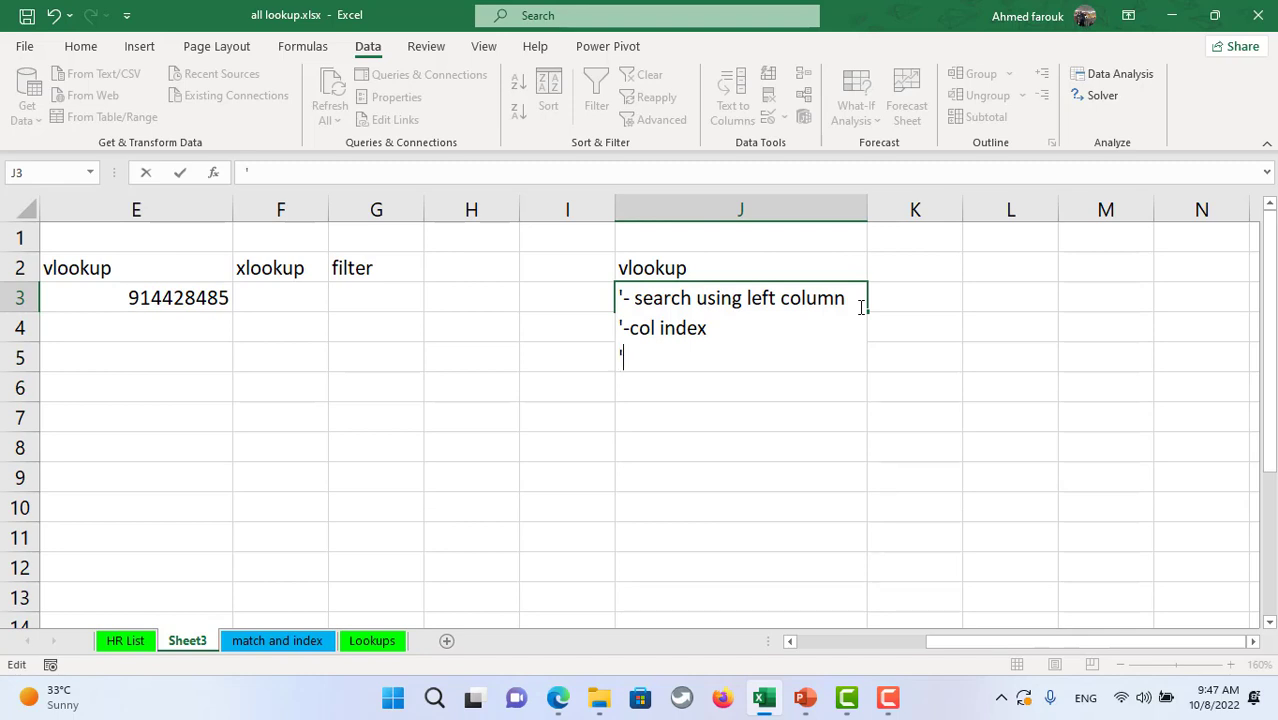
type("'- identify ")
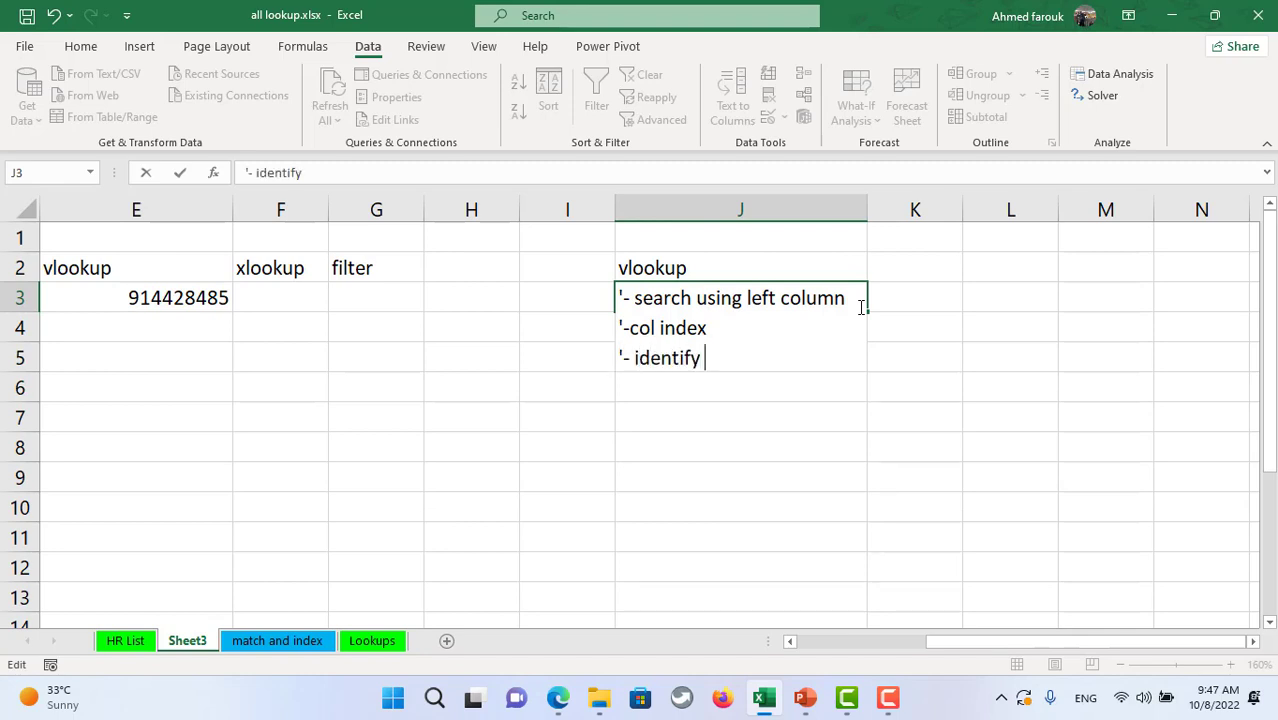
type("the exact ")
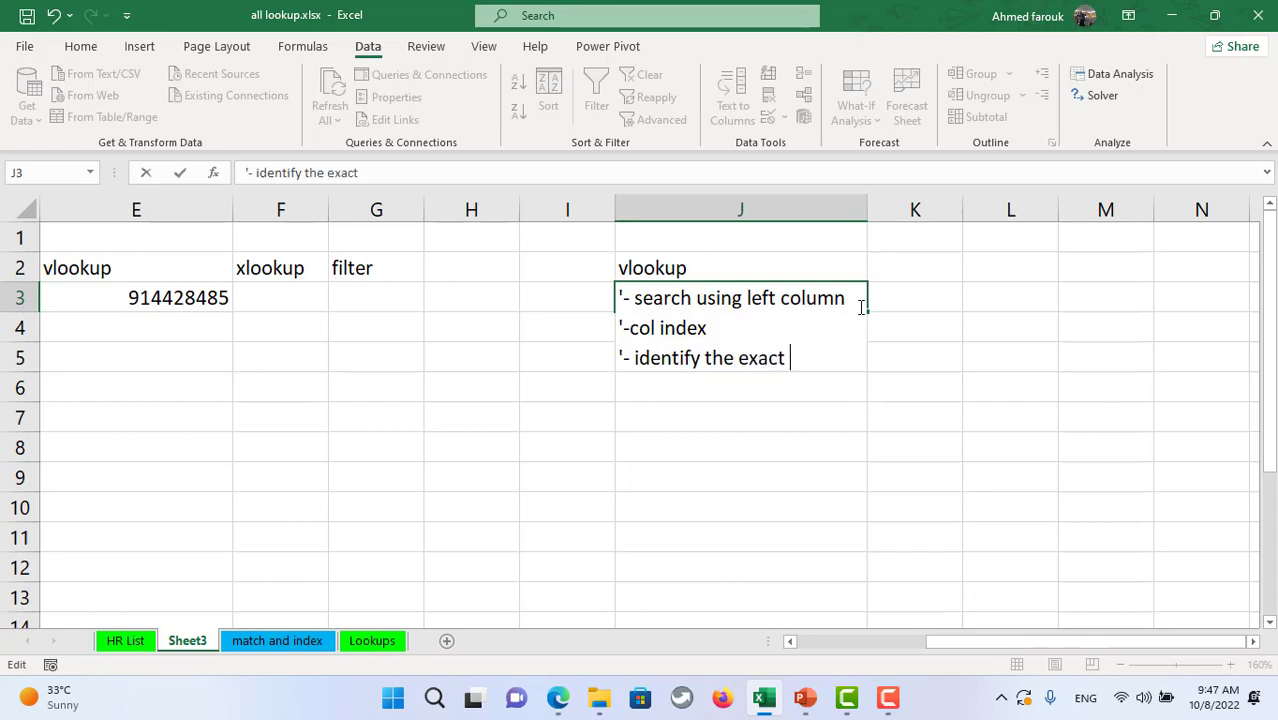
type("search")
key("Return")
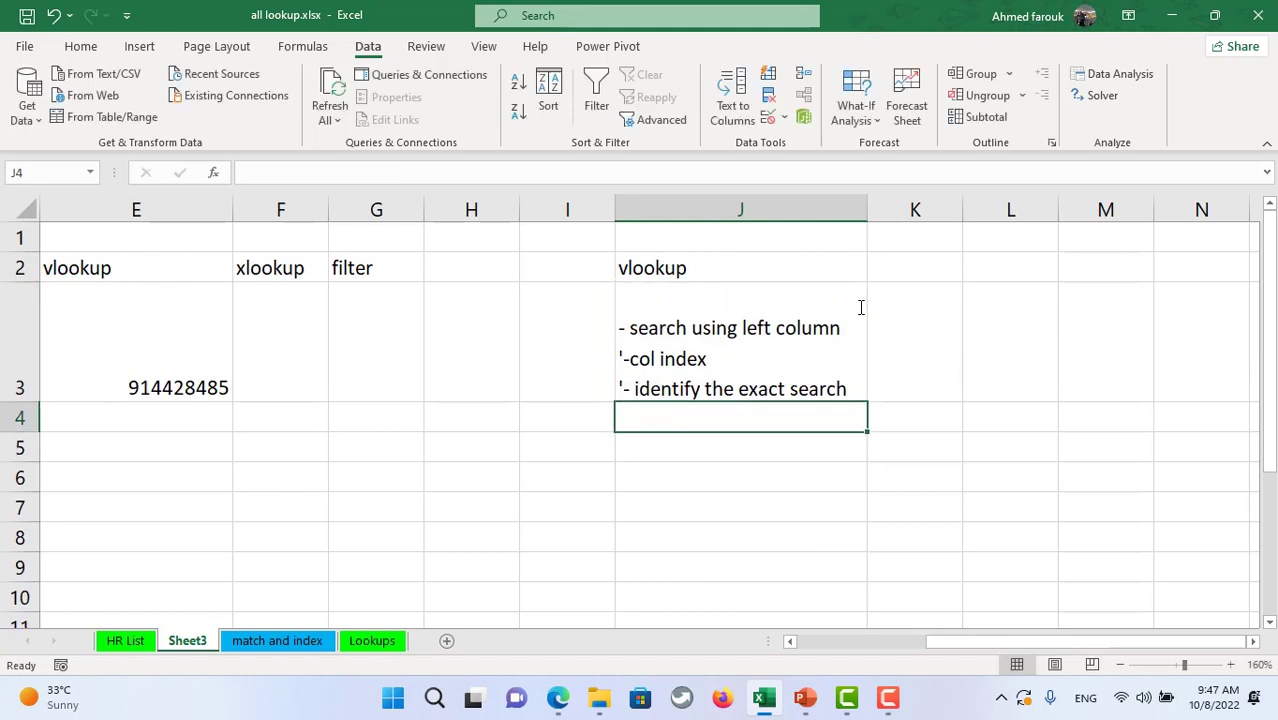
- Test E3's VLOOKUP without the exact-match argument, then restore the 0 argument
left_click(805, 348)
left_click_drag(990, 645, 888, 646)
left_click(608, 365)
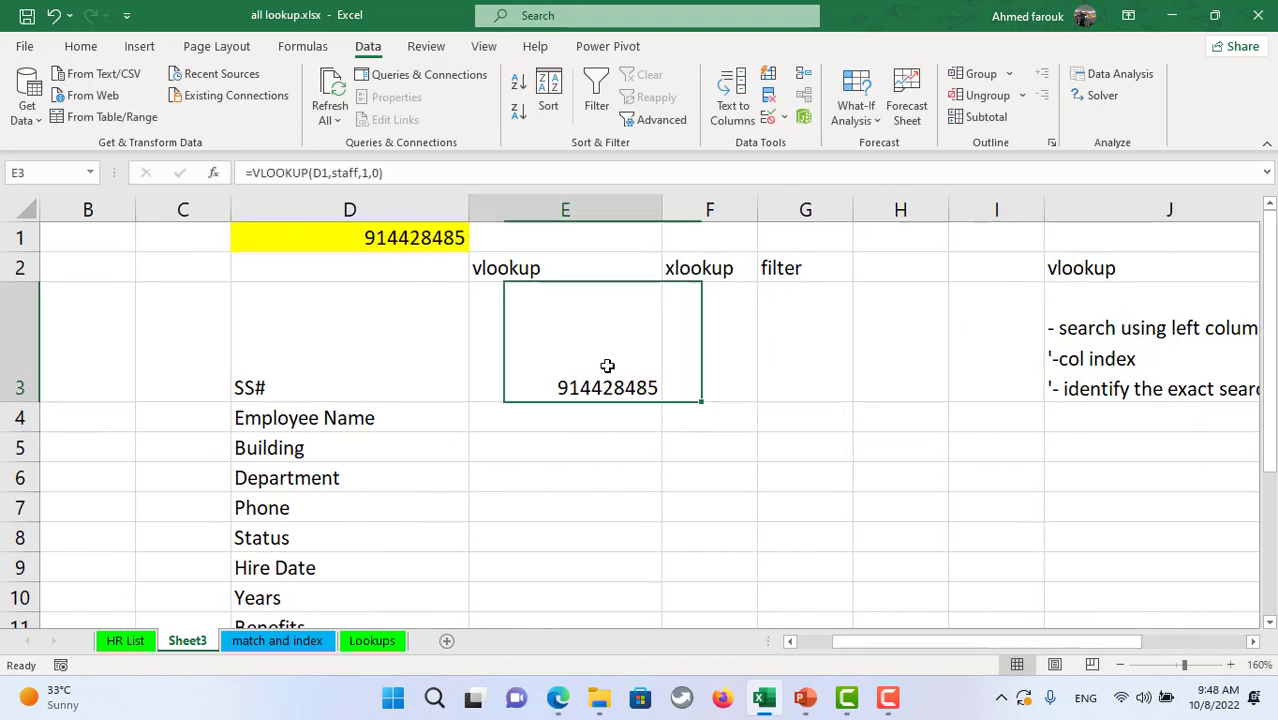
left_click(380, 172)
key("BackSpace")
key("BackSpace")
key("BackSpace")
key("Return")
left_click(613, 365)
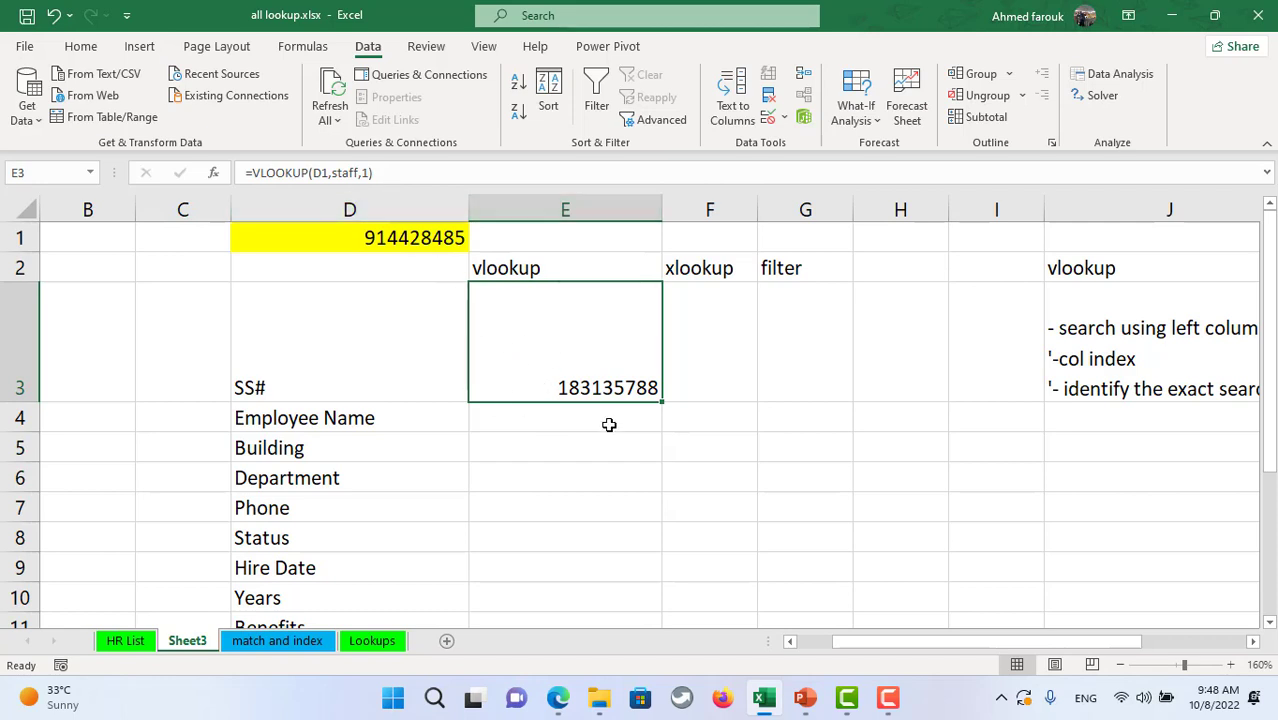
left_click(368, 173)
type(",0")
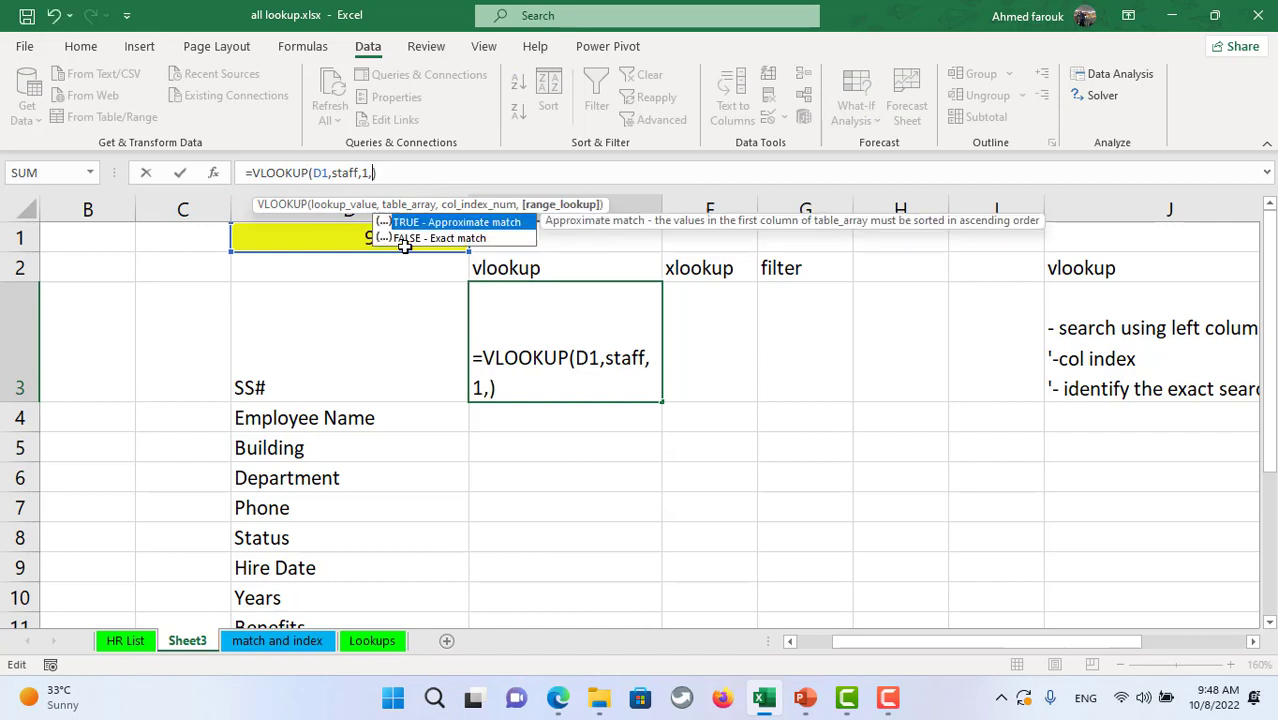
left_click(587, 339)
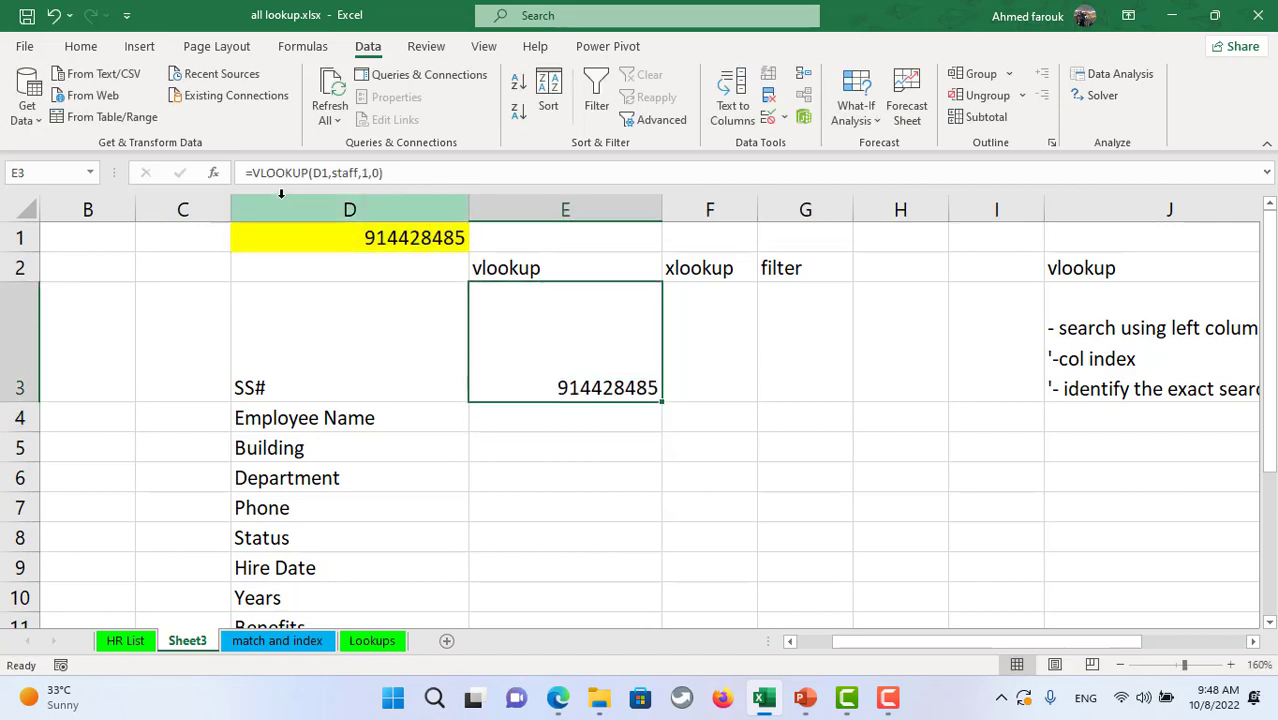
- Lock D1 as $D$1 and replace the column index 1 with ROW(A1) in E3's VLOOKUP
left_click(326, 173)
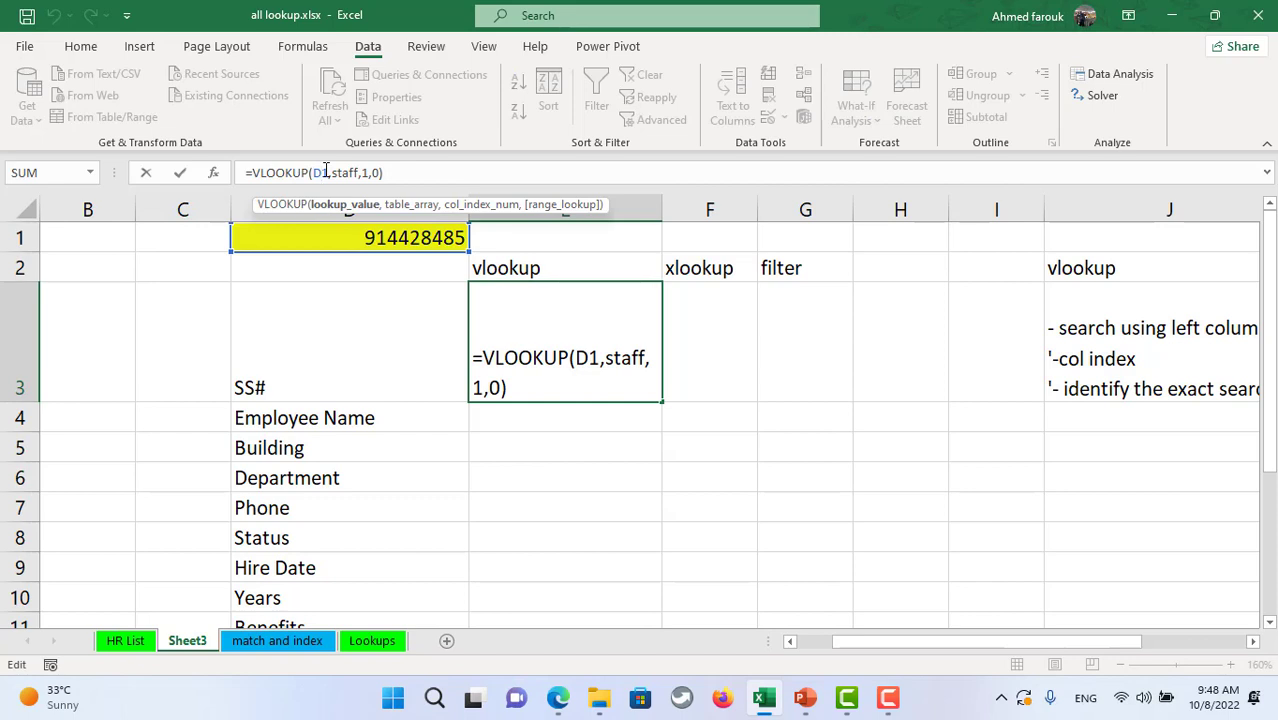
key("F4")
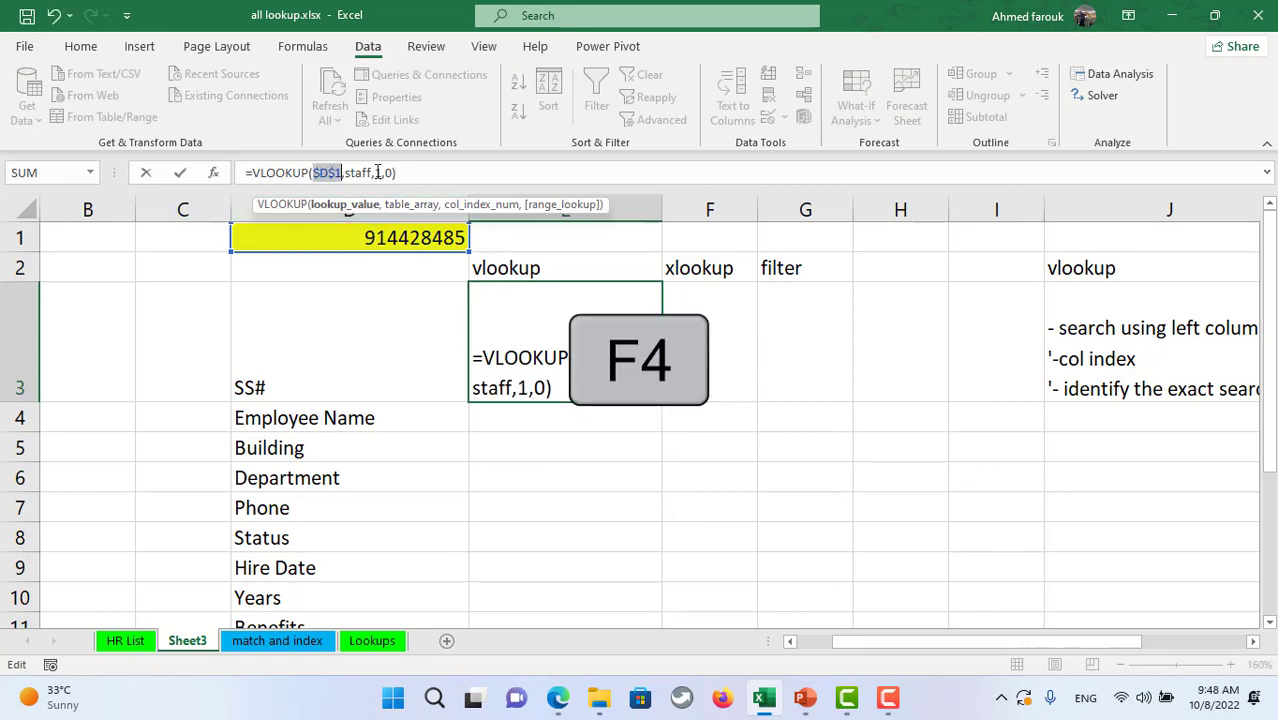
double_click(379, 173)
type("row")
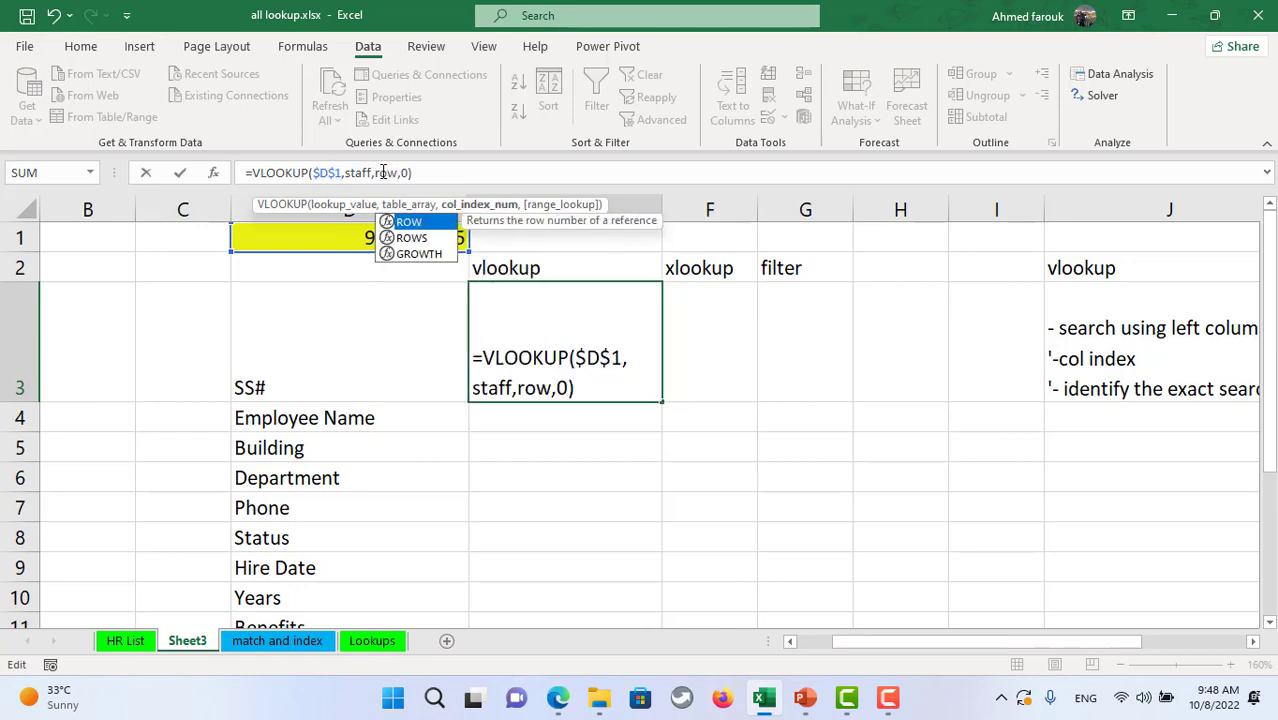
type("(a1")
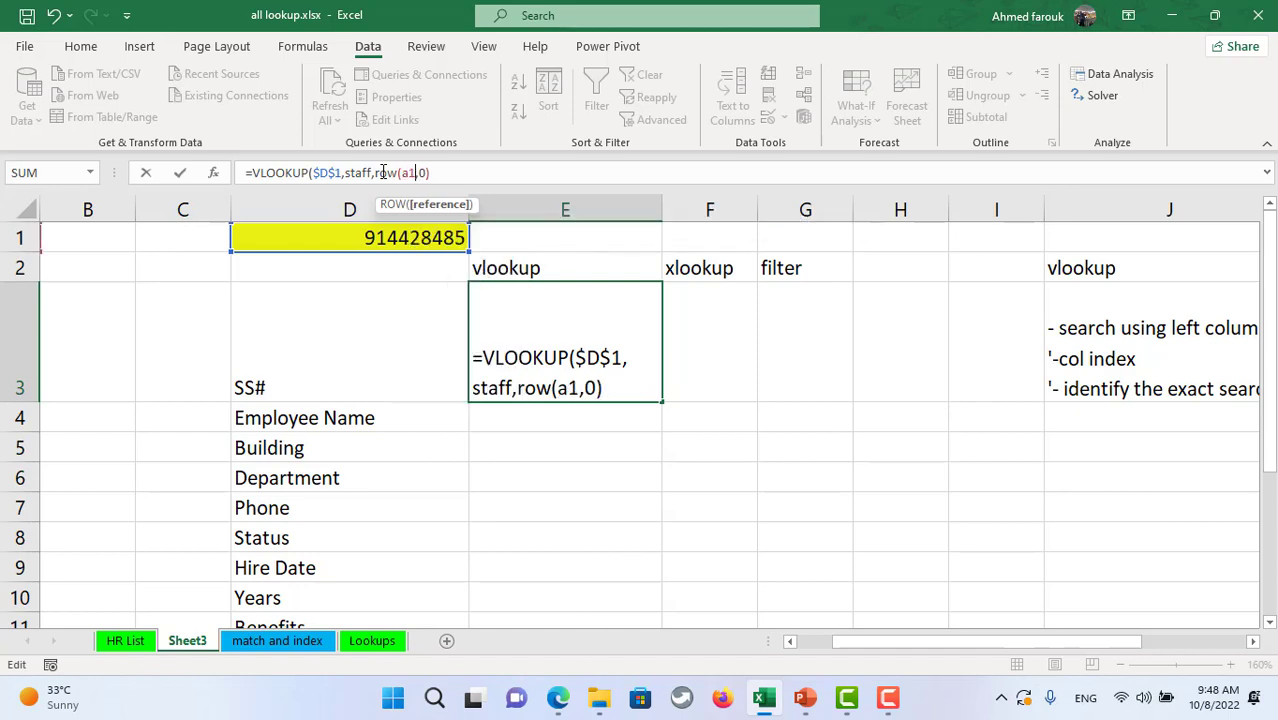
type(")")
key("Return")
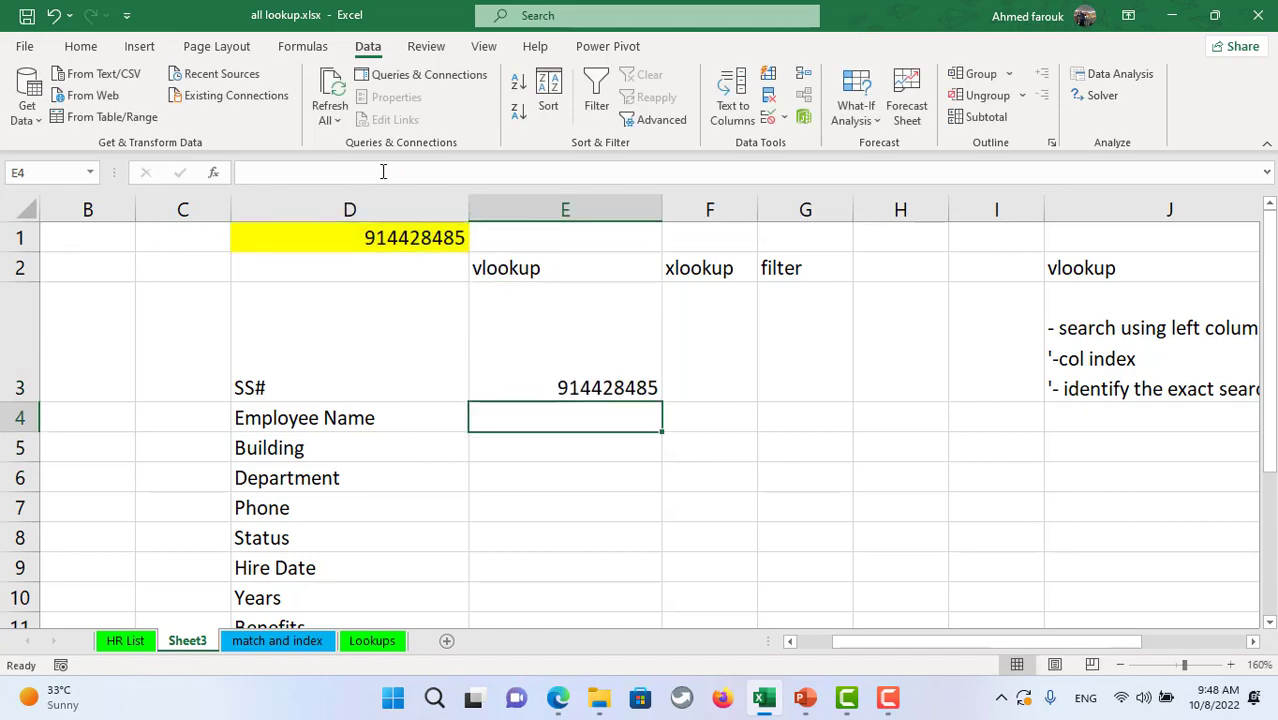
- Fill E3's VLOOKUP down through E12 and make row 3 shorter
left_click(563, 363)
left_click_drag(665, 404, 634, 503)
scroll(636, 506, "up", 1)
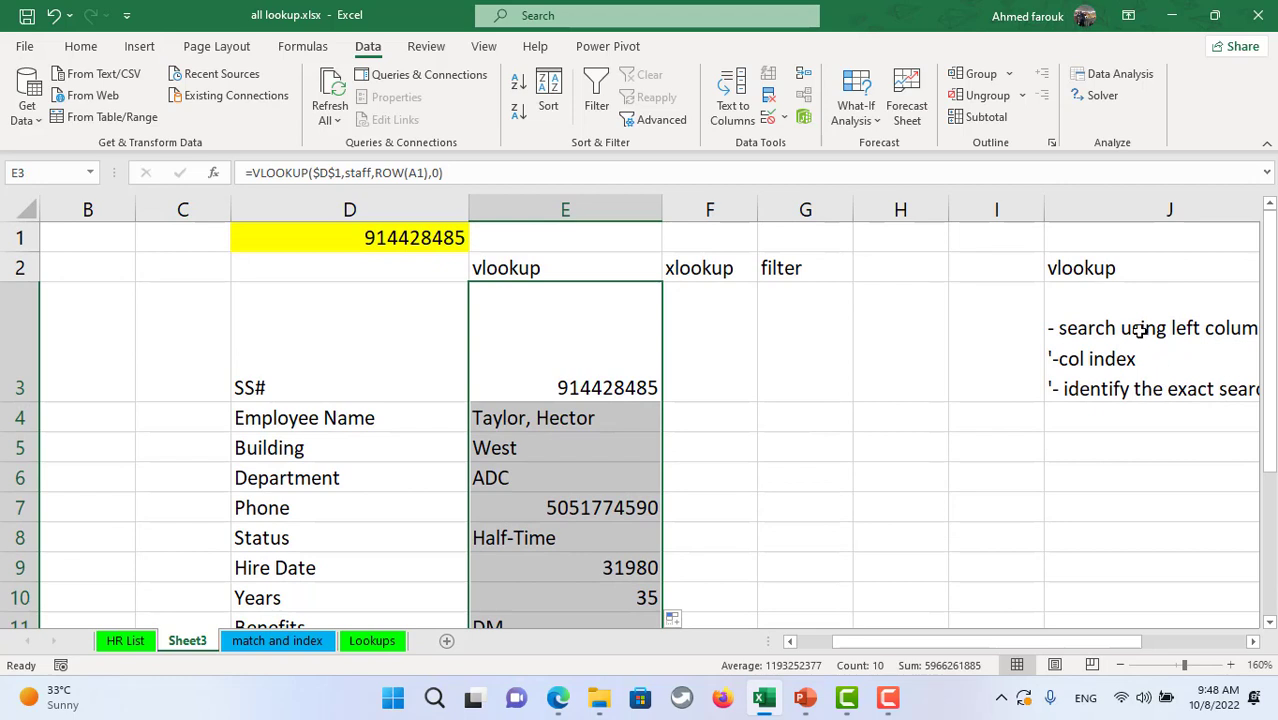
left_click_drag(20, 401, 21, 342)
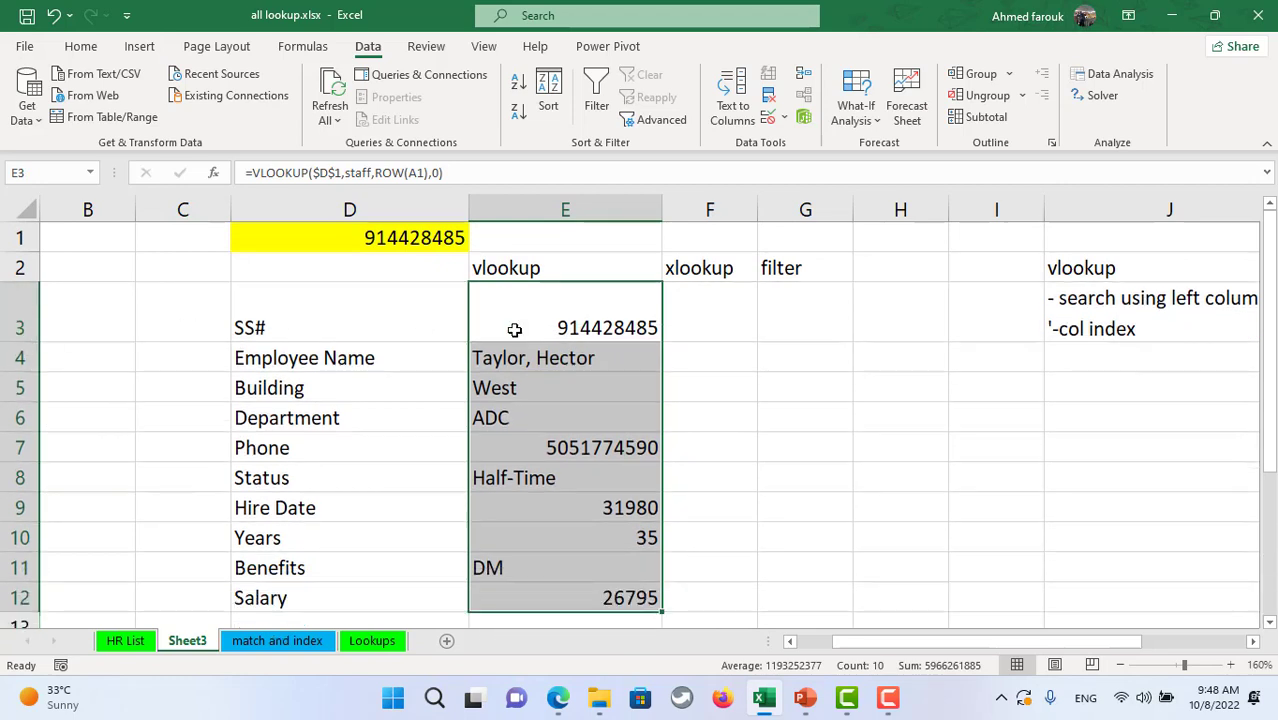
scroll(538, 516, "down", 1)
scroll(540, 517, "up", 1)
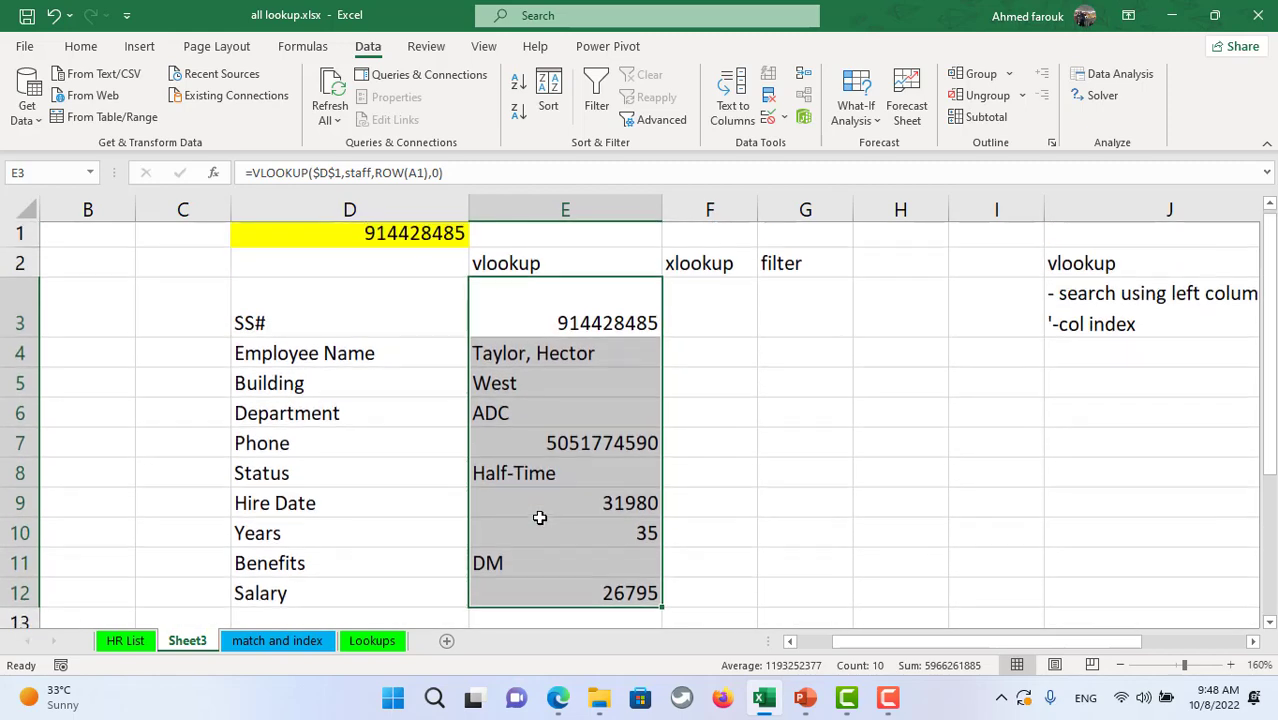
left_click(690, 315)
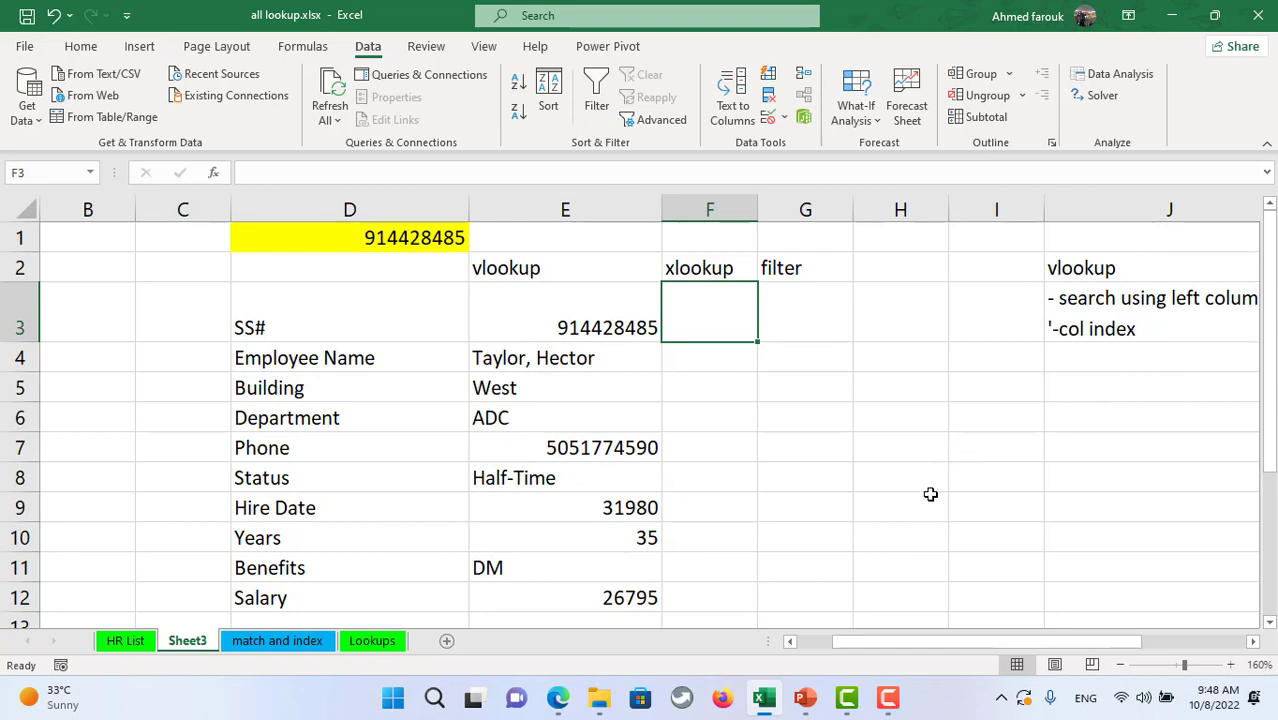
- Shrink row 3 to height 21 and start F3's XLOOKUP with D1 and staff[SS'#]
left_click(705, 270)
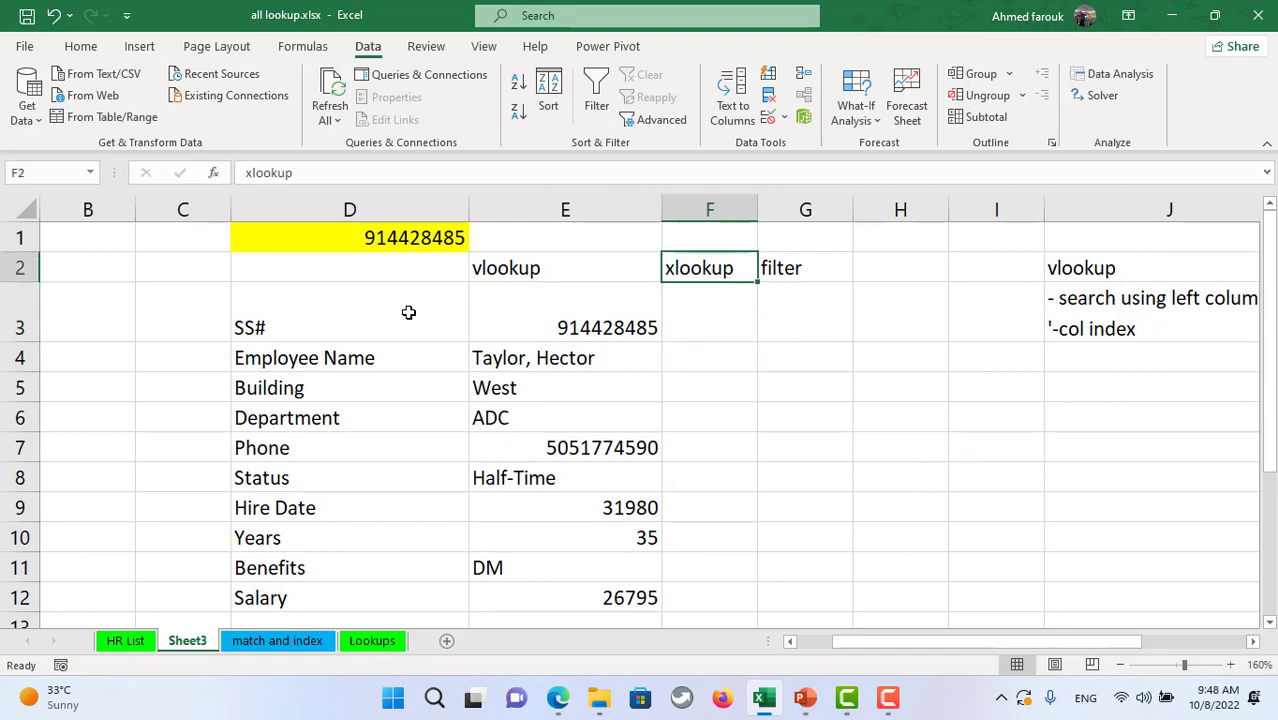
left_click_drag(24, 342, 29, 326)
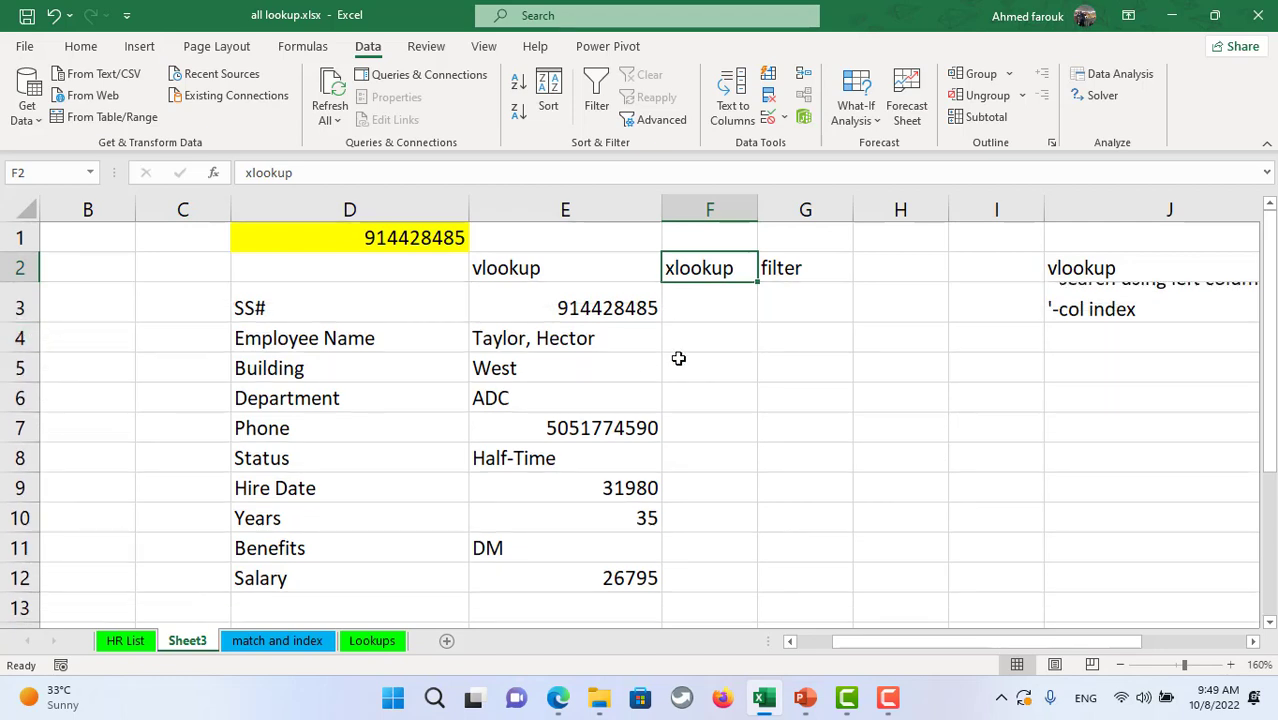
left_click(701, 323)
type("=")
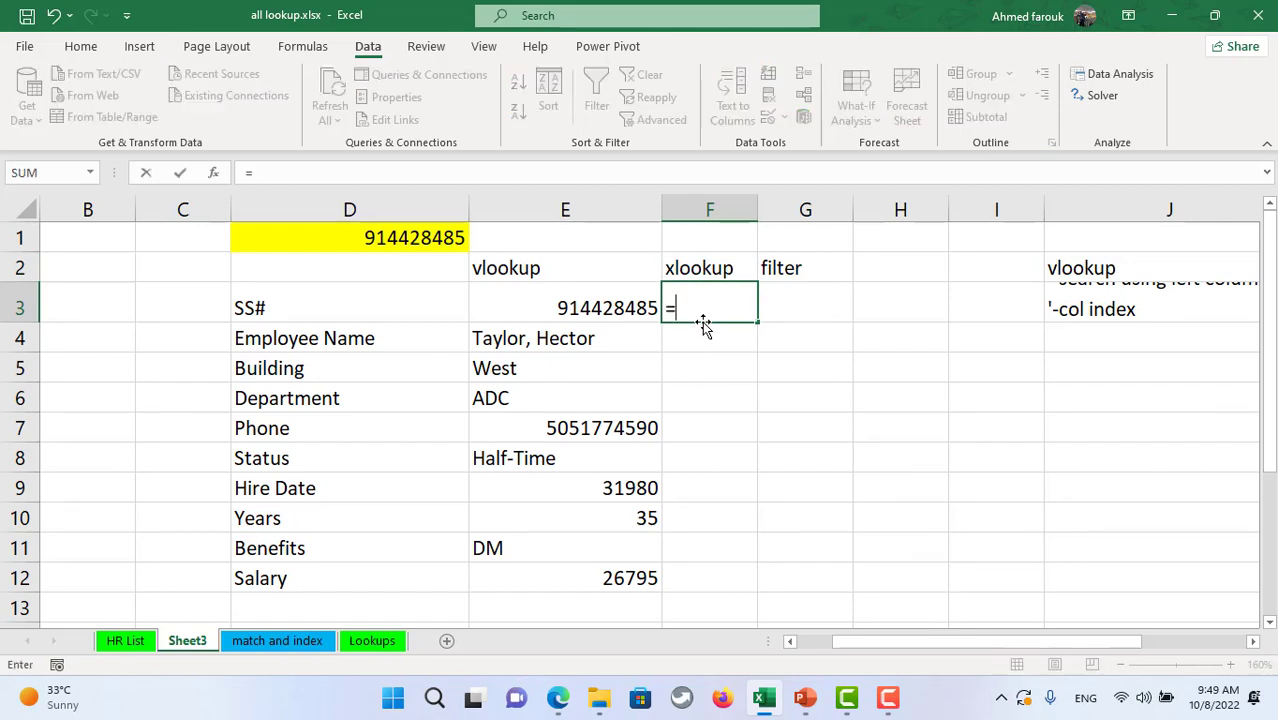
type("xl")
key("Tab")
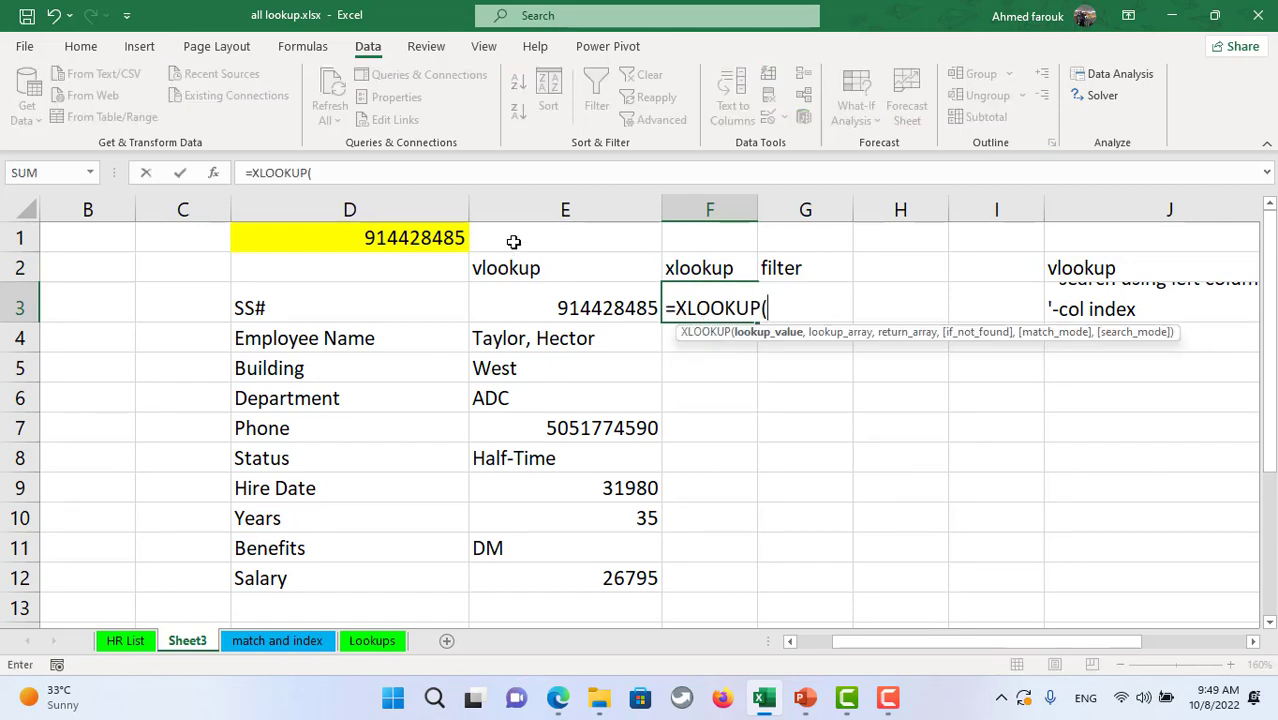
left_click(388, 238)
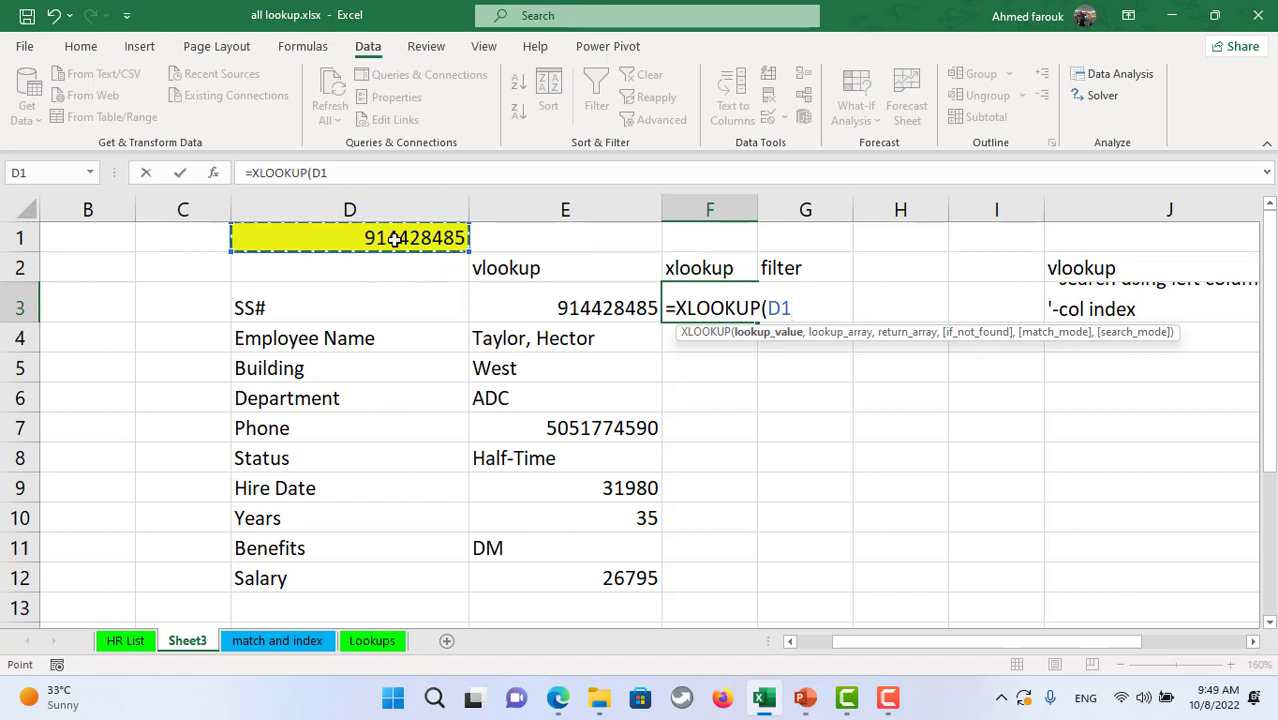
type(",")
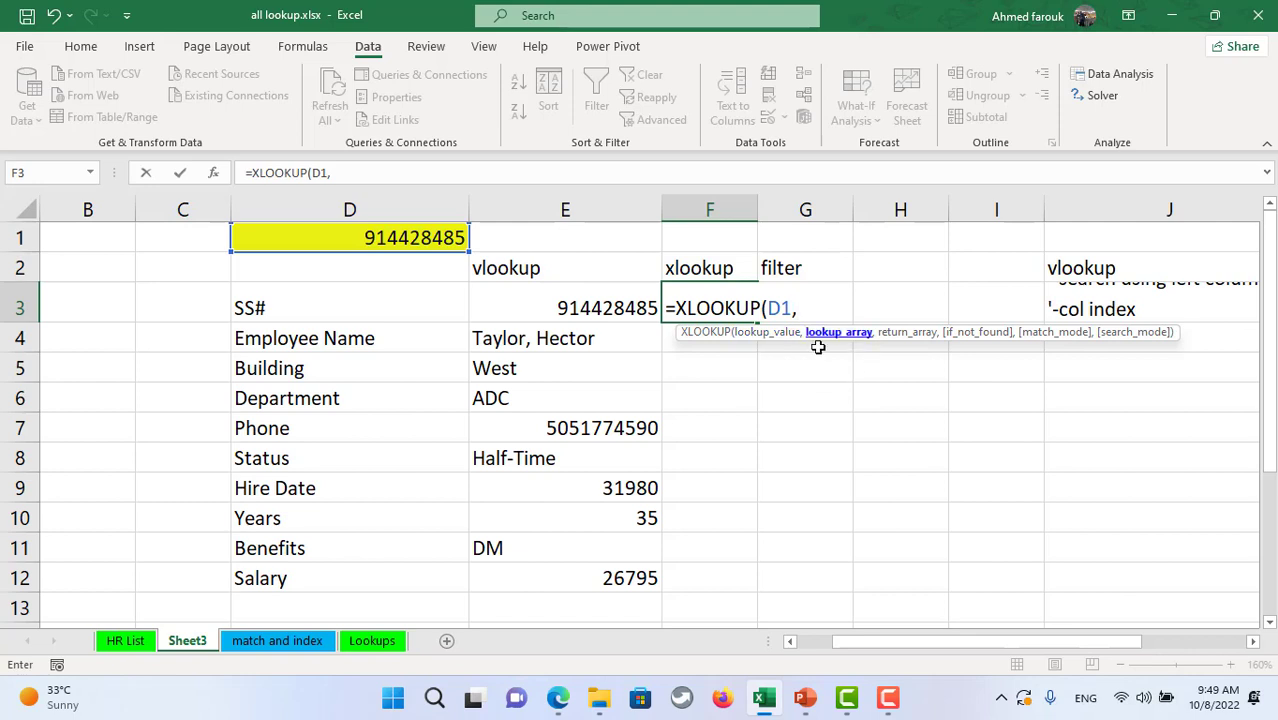
type("staff")
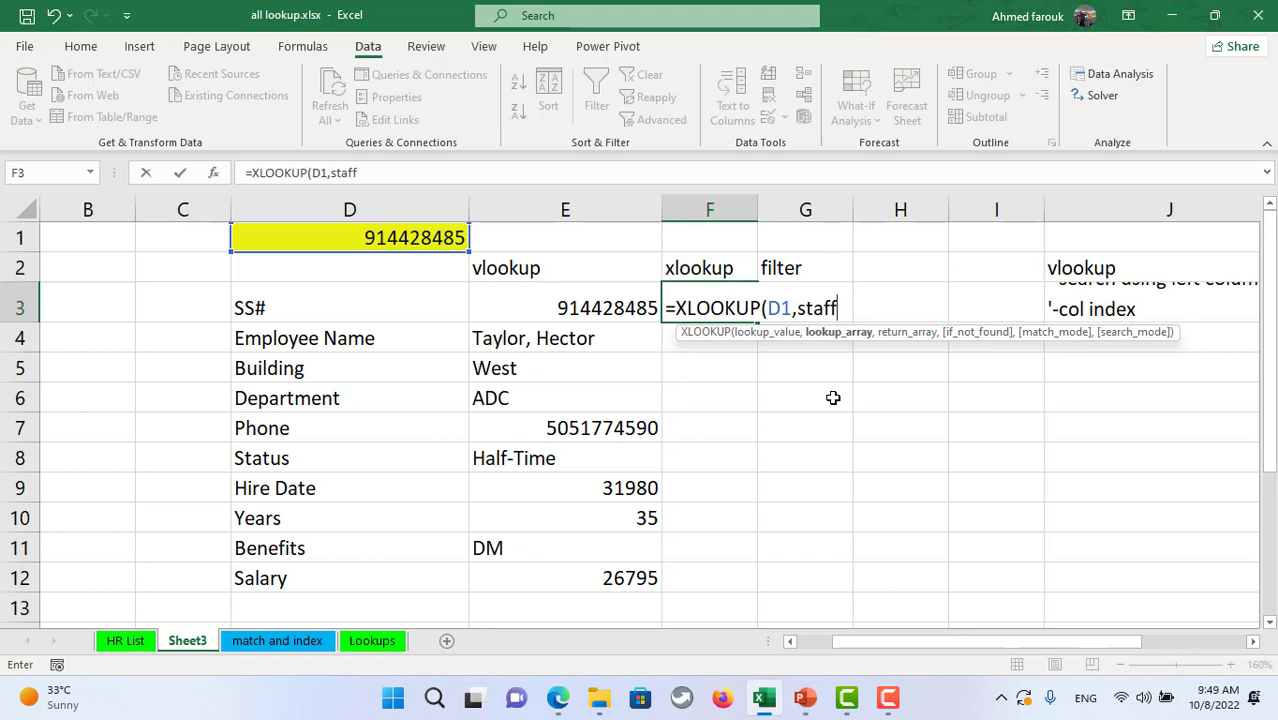
type("[")
key("Down")
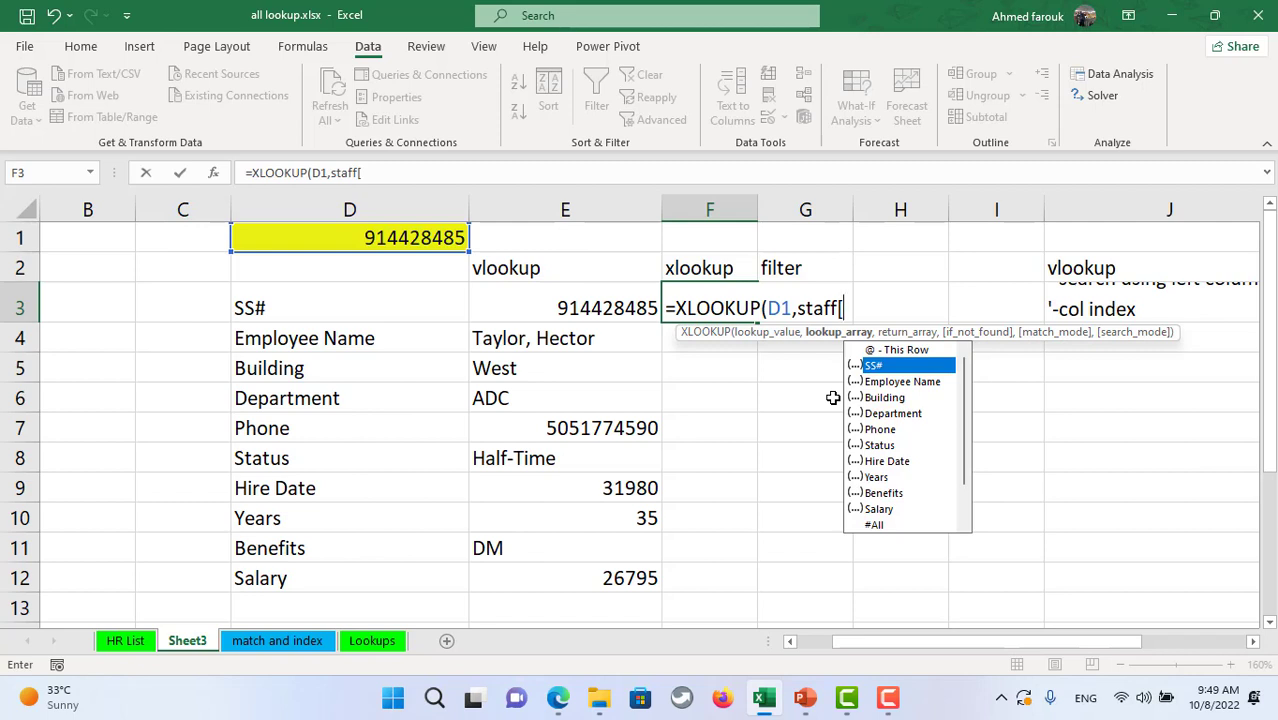
key("Tab")
type("]")
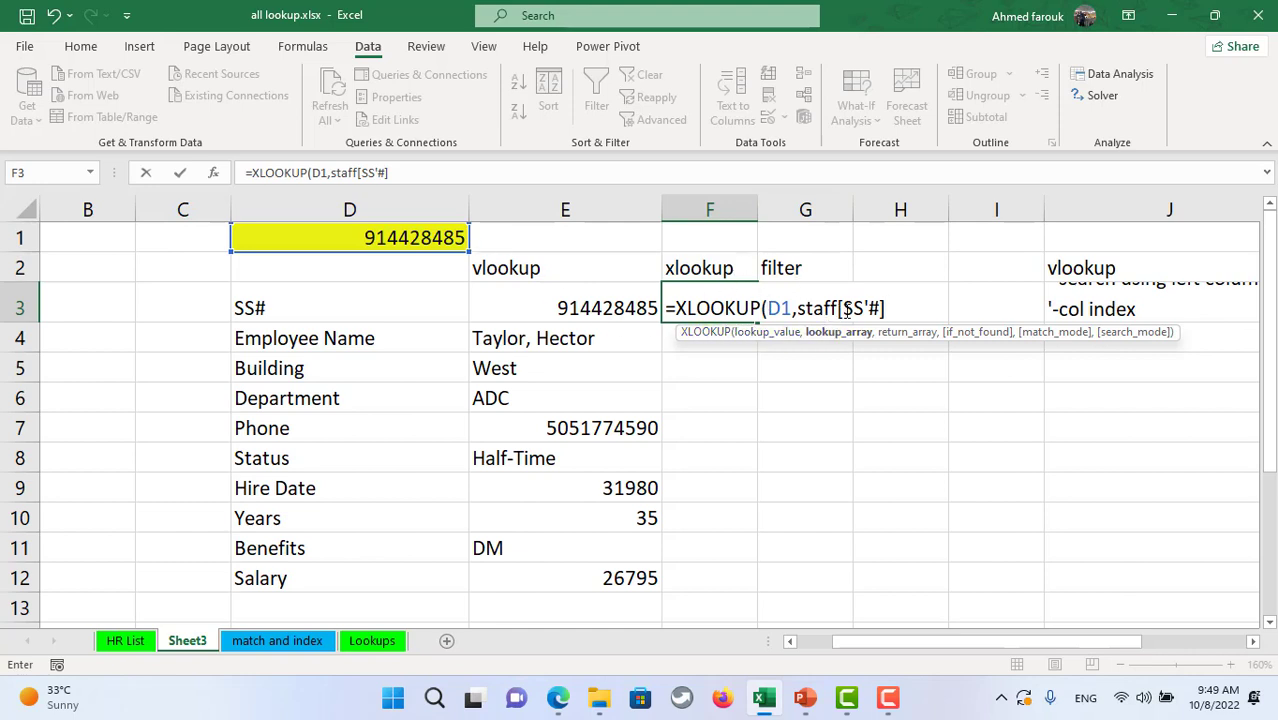
- Finish the XLOOKUP with the whole staff table as return array: =XLOOKUP(D1,staff[SS'#],staff)
type(",")
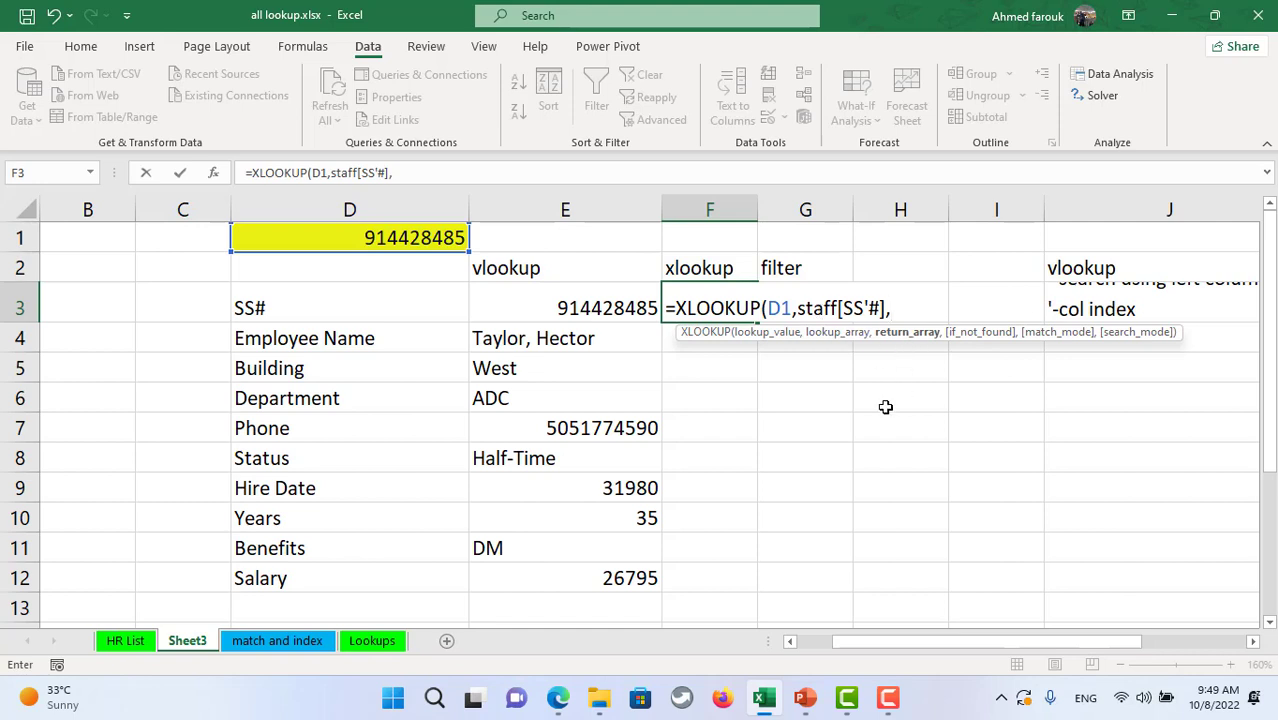
type("sta")
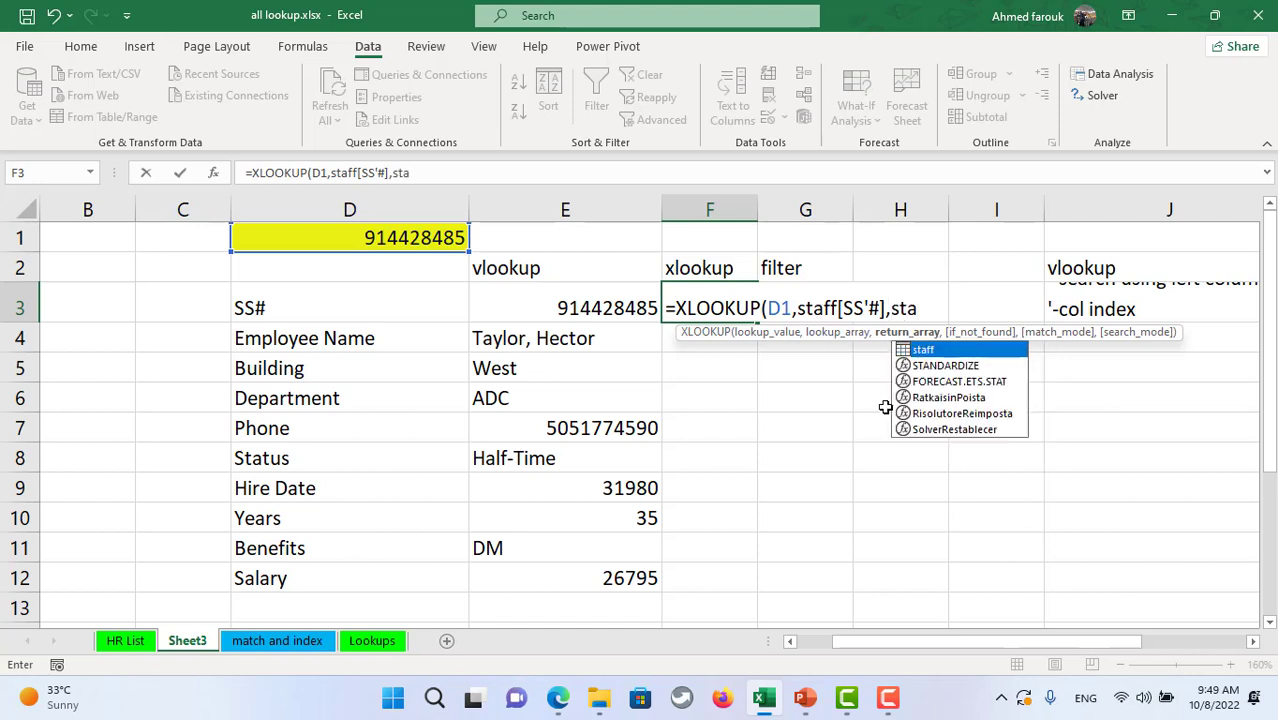
key("Tab")
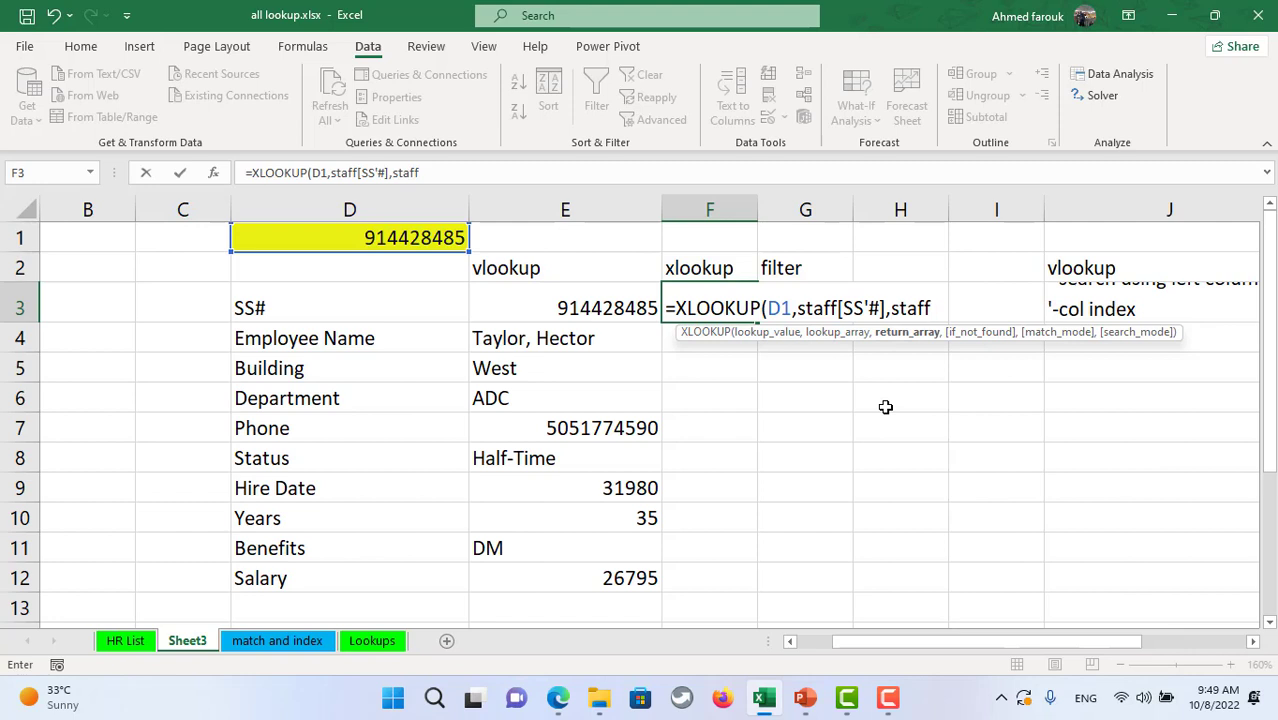
type("[")
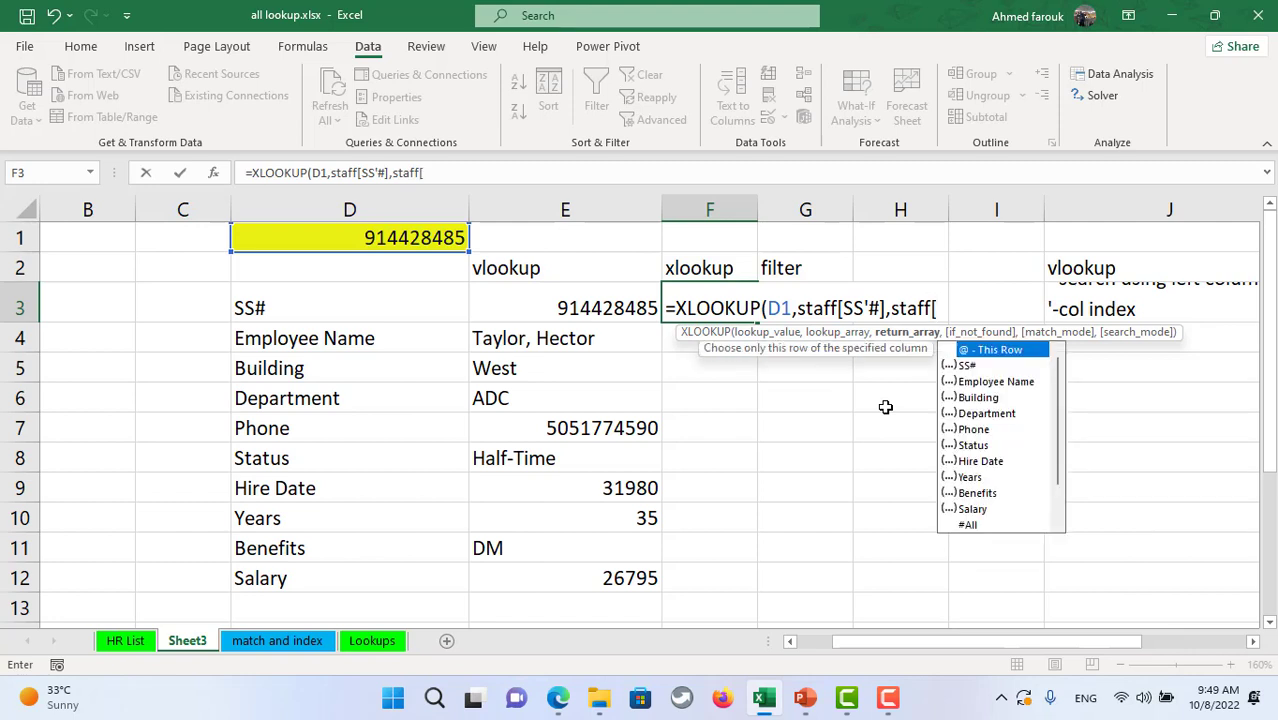
key("BackSpace")
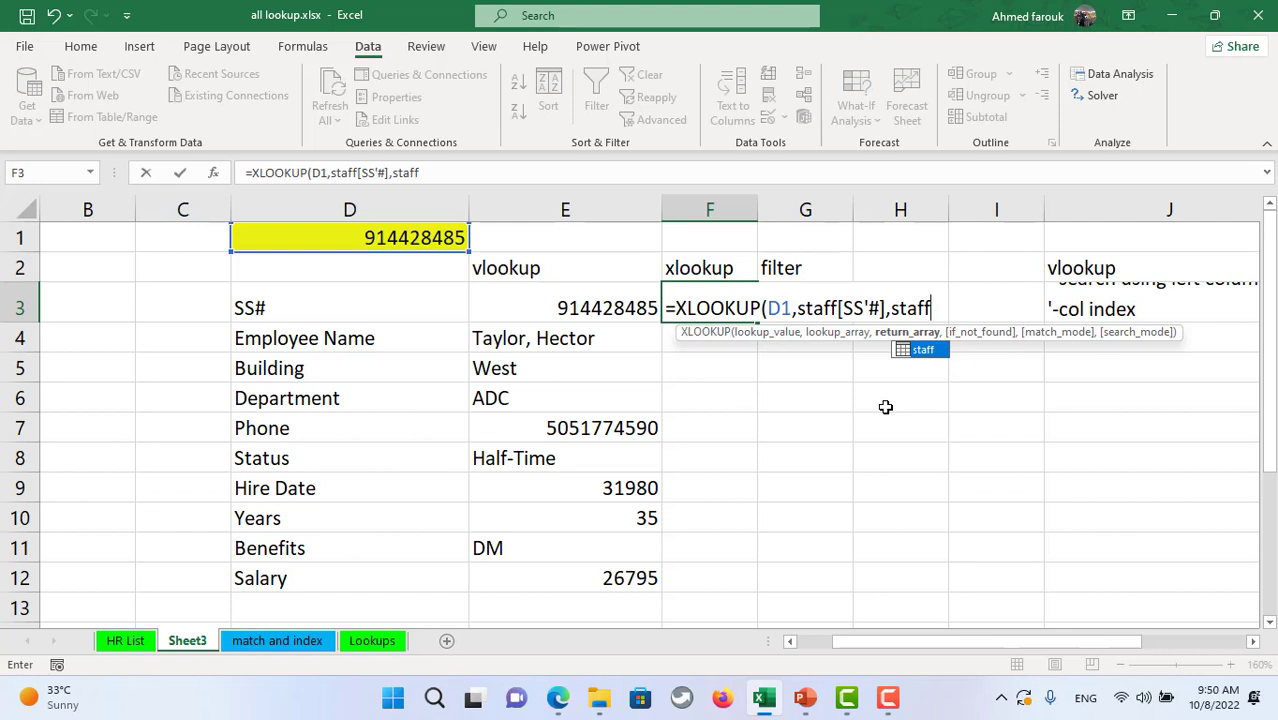
type(",,")
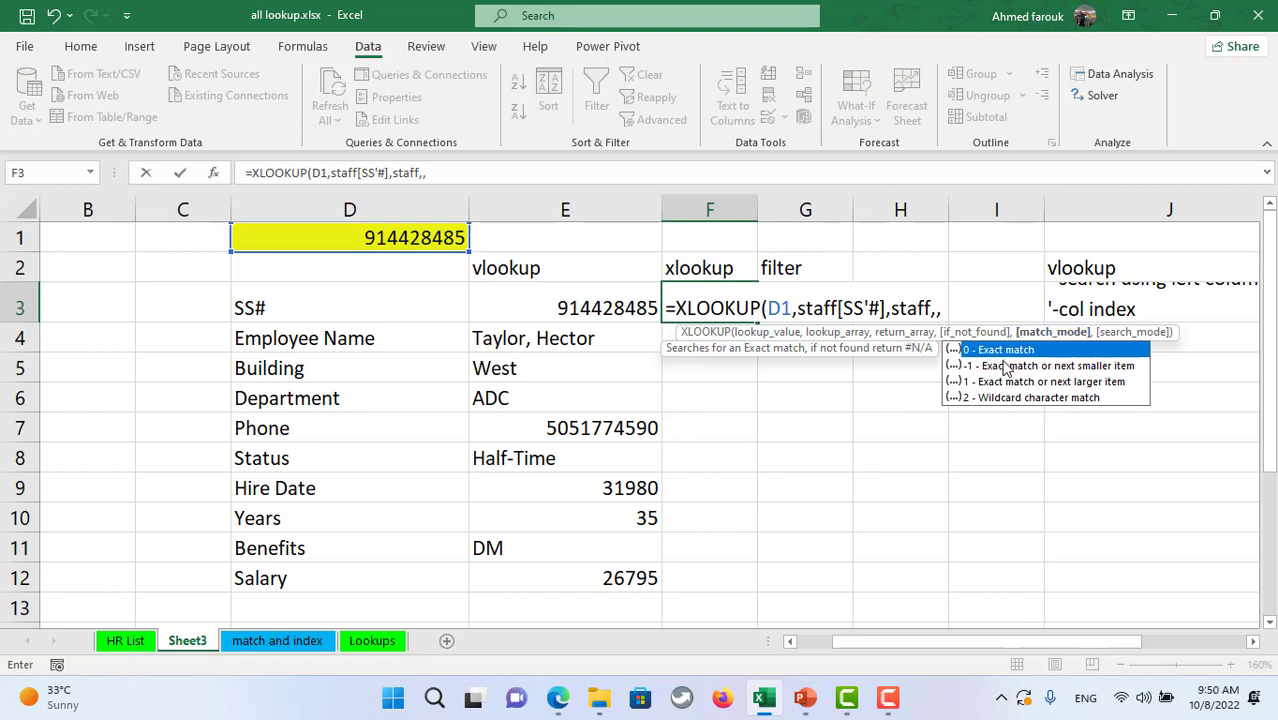
key("BackSpace")
key("BackSpace")
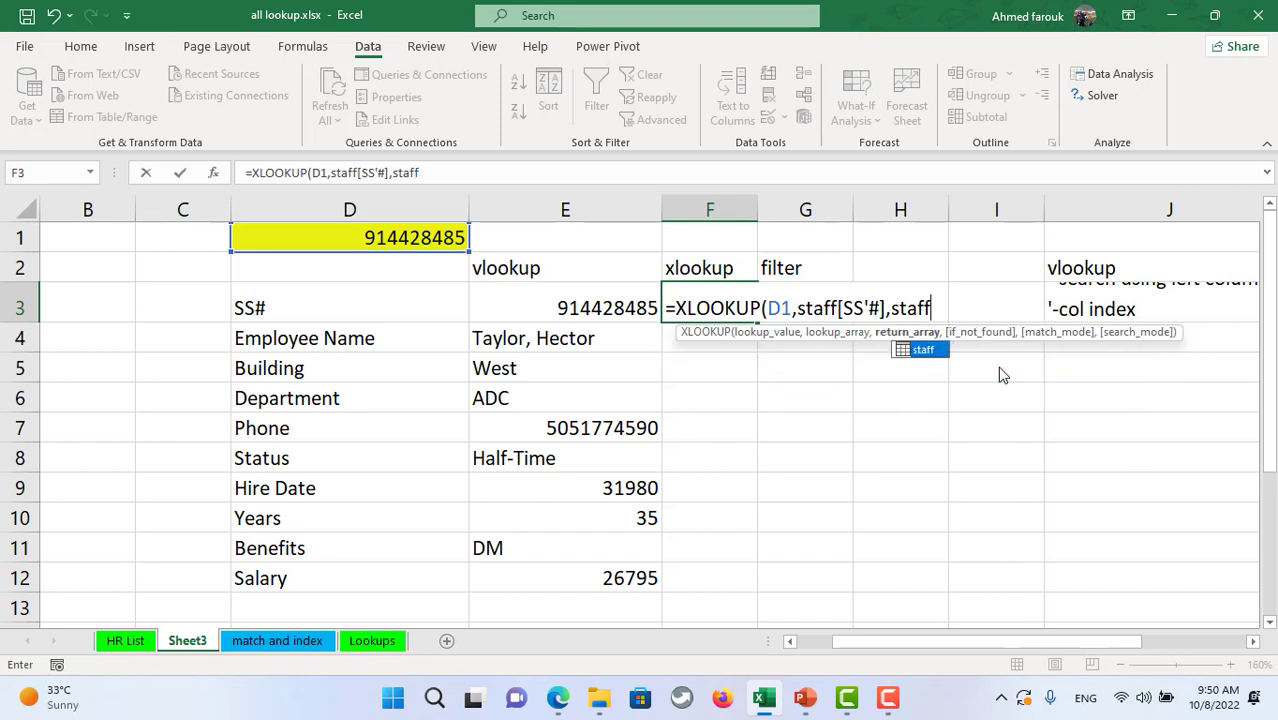
key("Return")
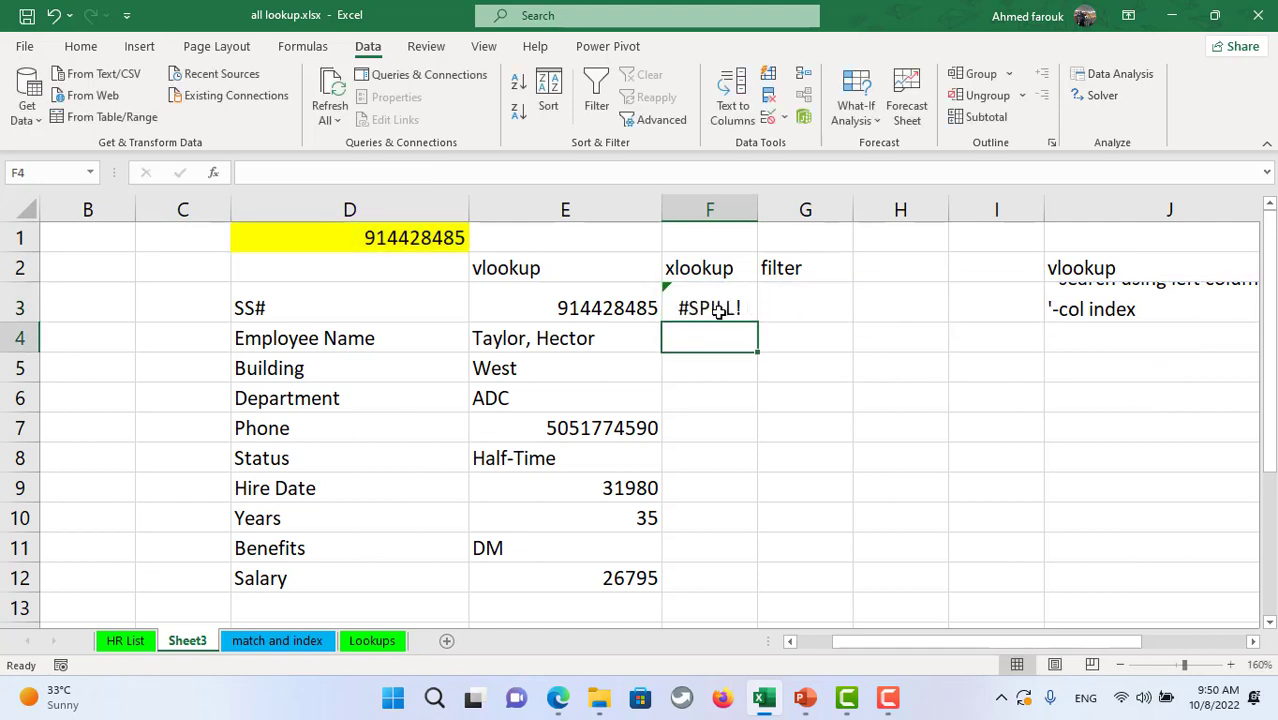
- Clear the note in J3 that blocks the XLOOKUP spill
left_click(725, 318)
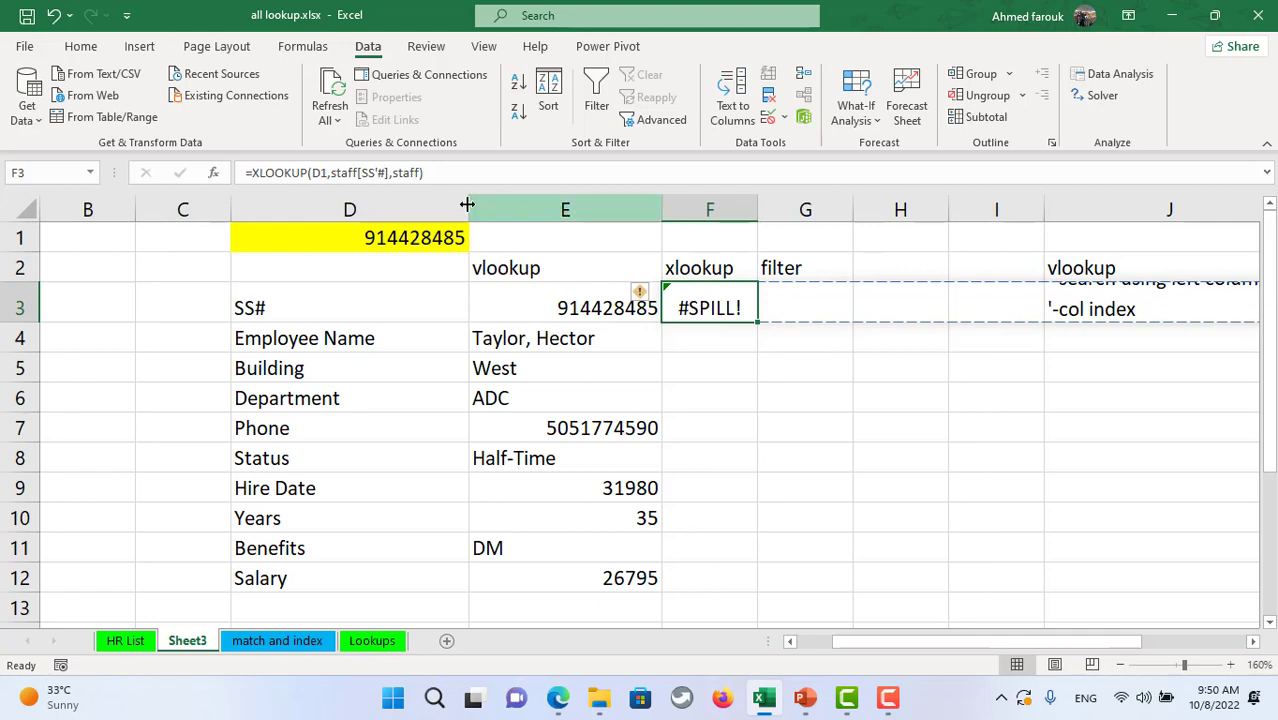
left_click(1091, 300)
key("Delete")
scroll(1097, 297, "right", 3)
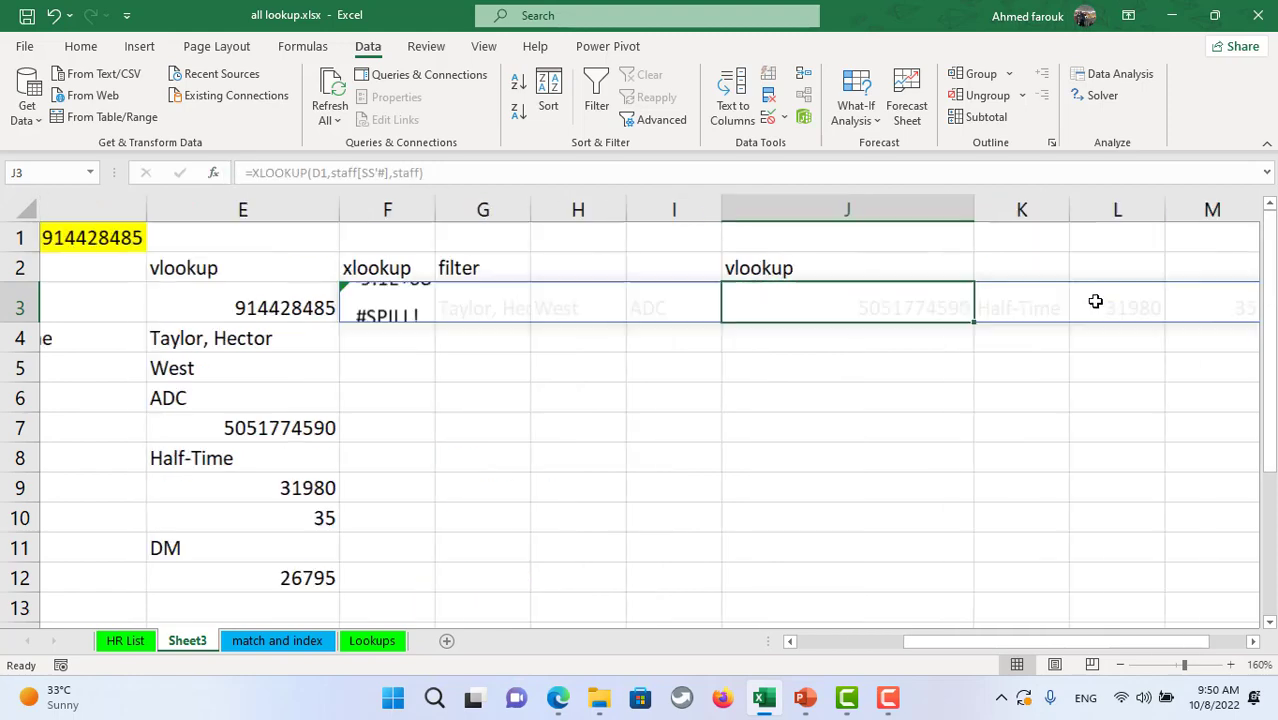
left_click_drag(1172, 641, 1128, 648)
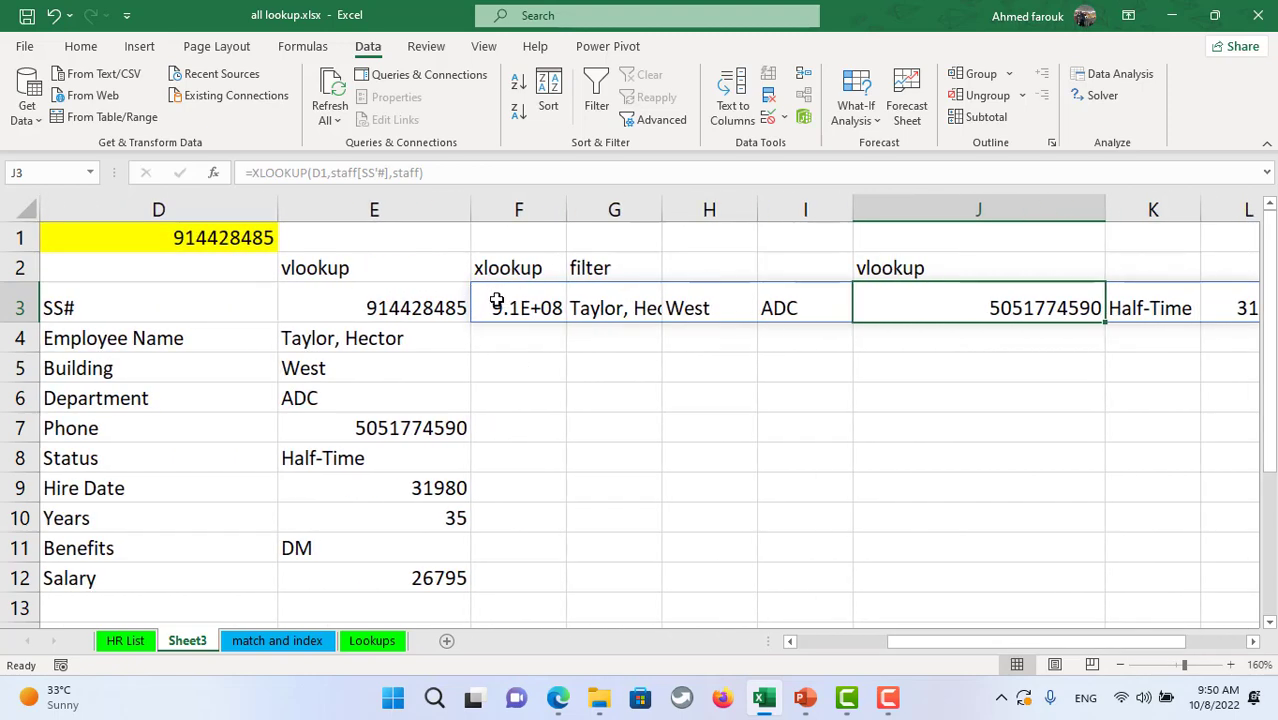
- Wrap F3's XLOOKUP in TRANSPOSE so details list down F3:F12, and autofit column F
left_click(528, 306)
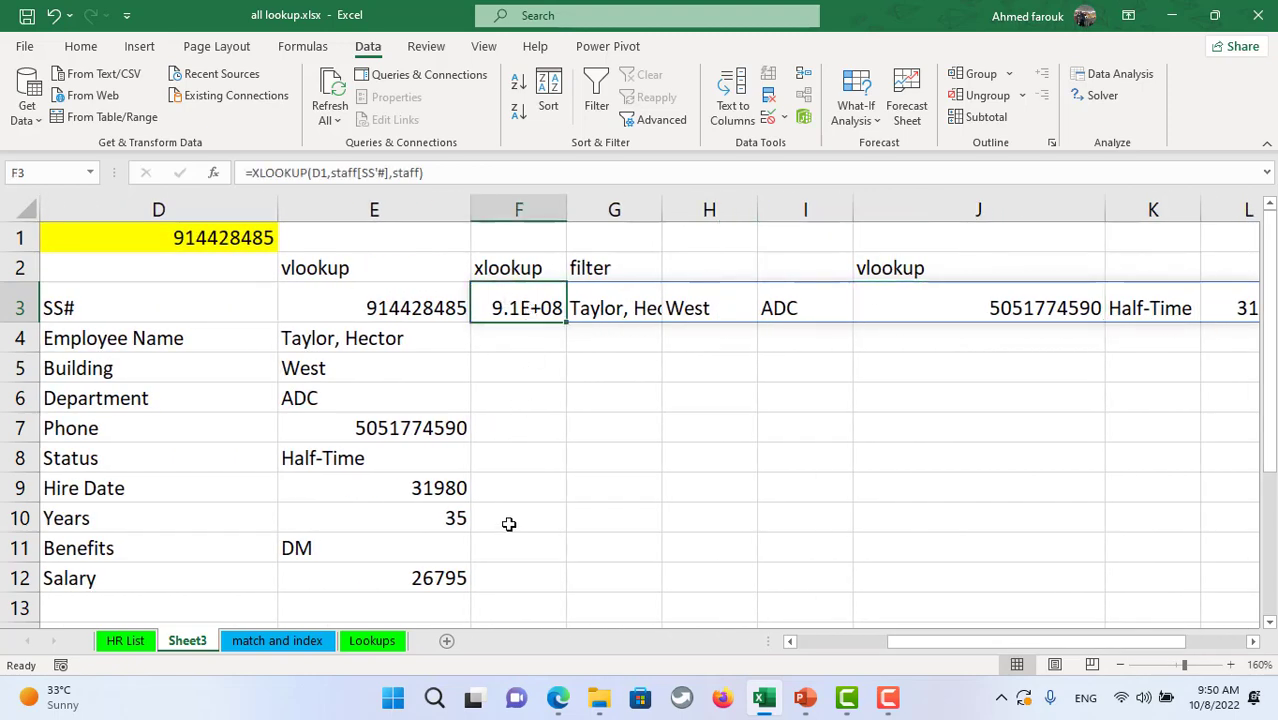
left_click(252, 170)
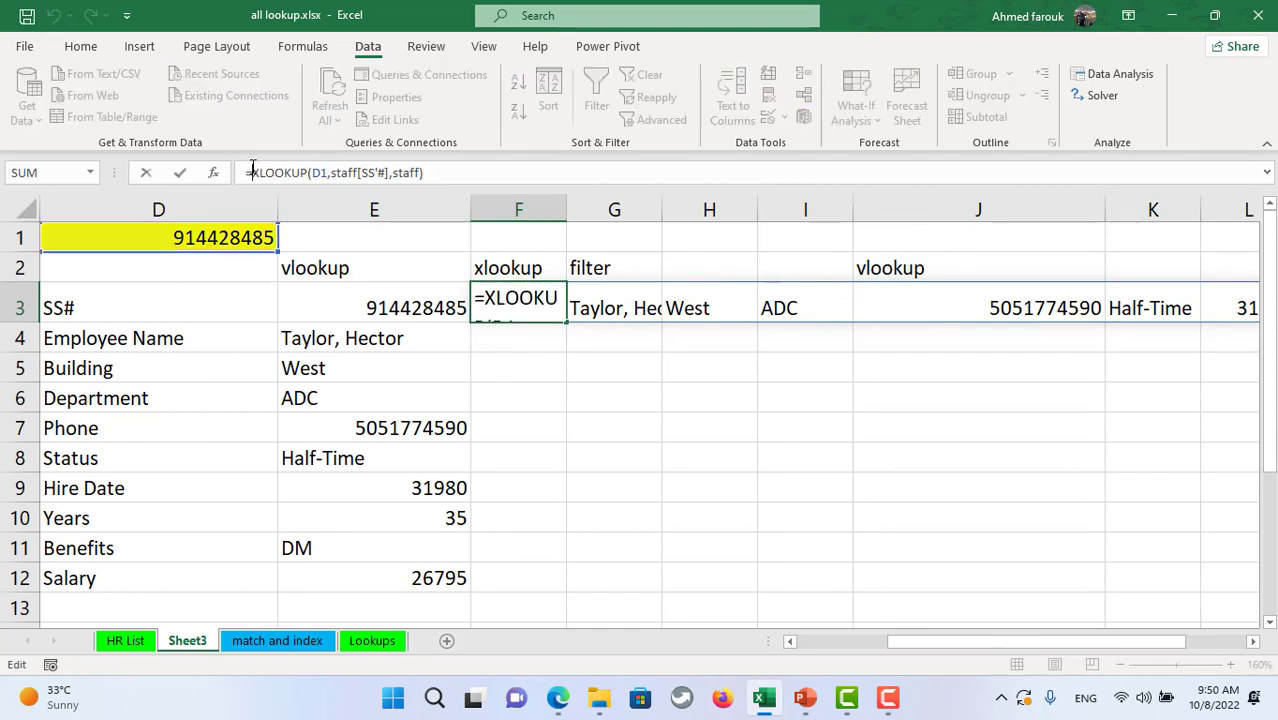
type("tr")
key("Tab")
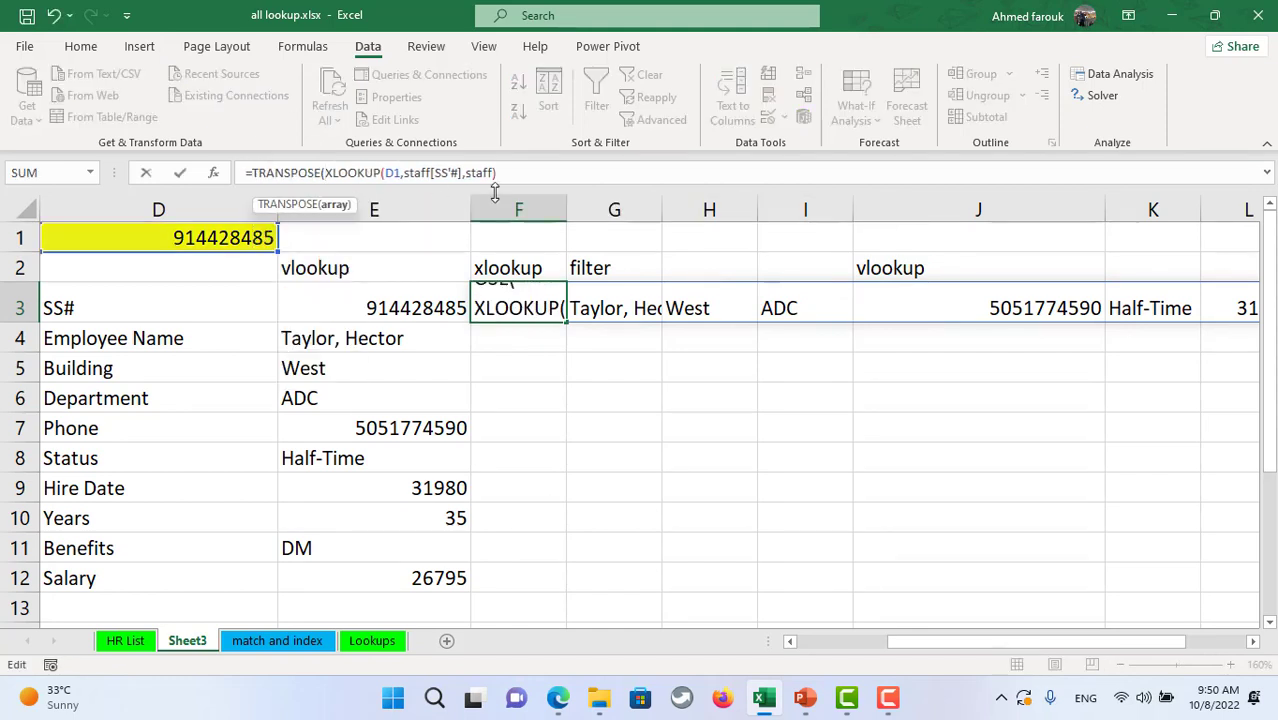
left_click(552, 177)
type(")")
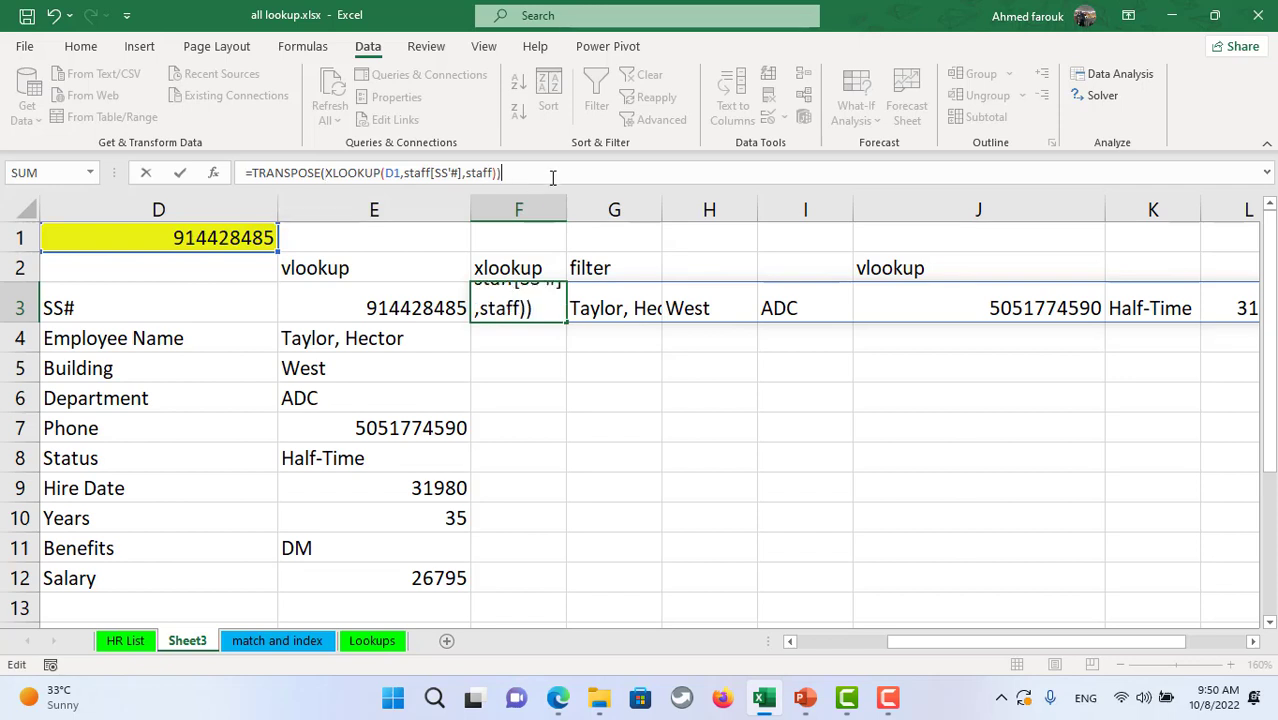
key("Return")
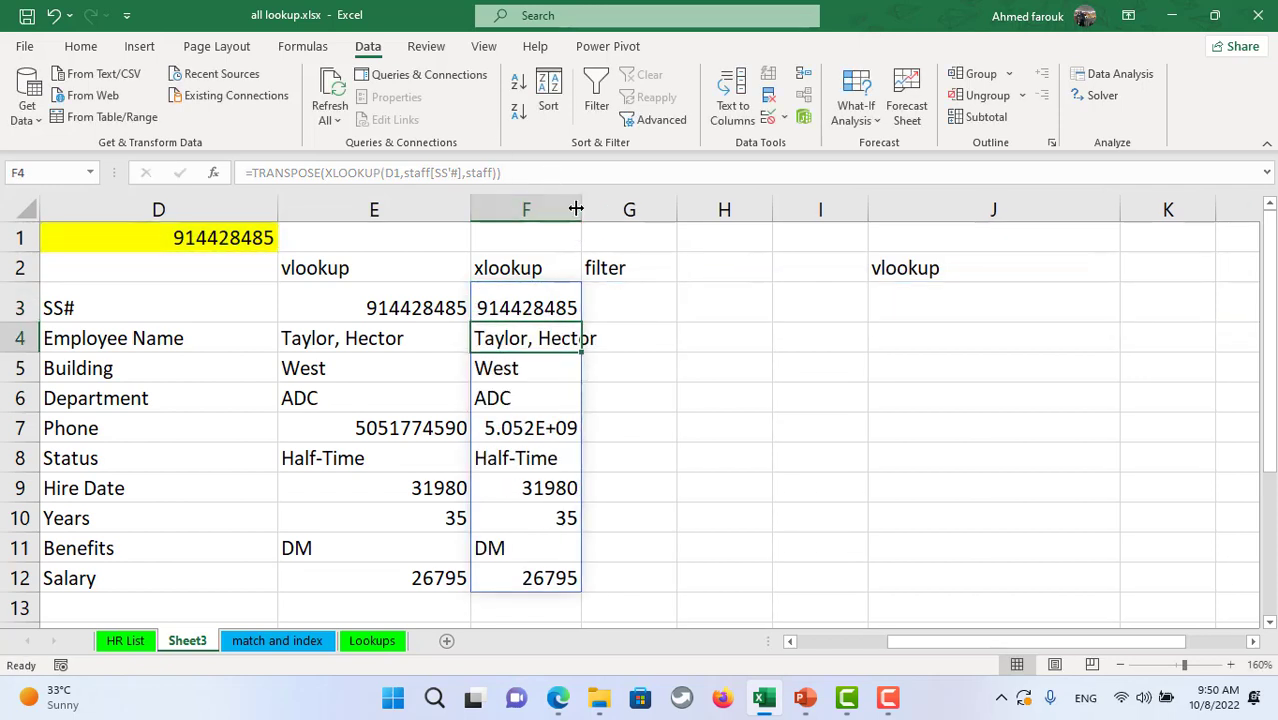
double_click(579, 208)
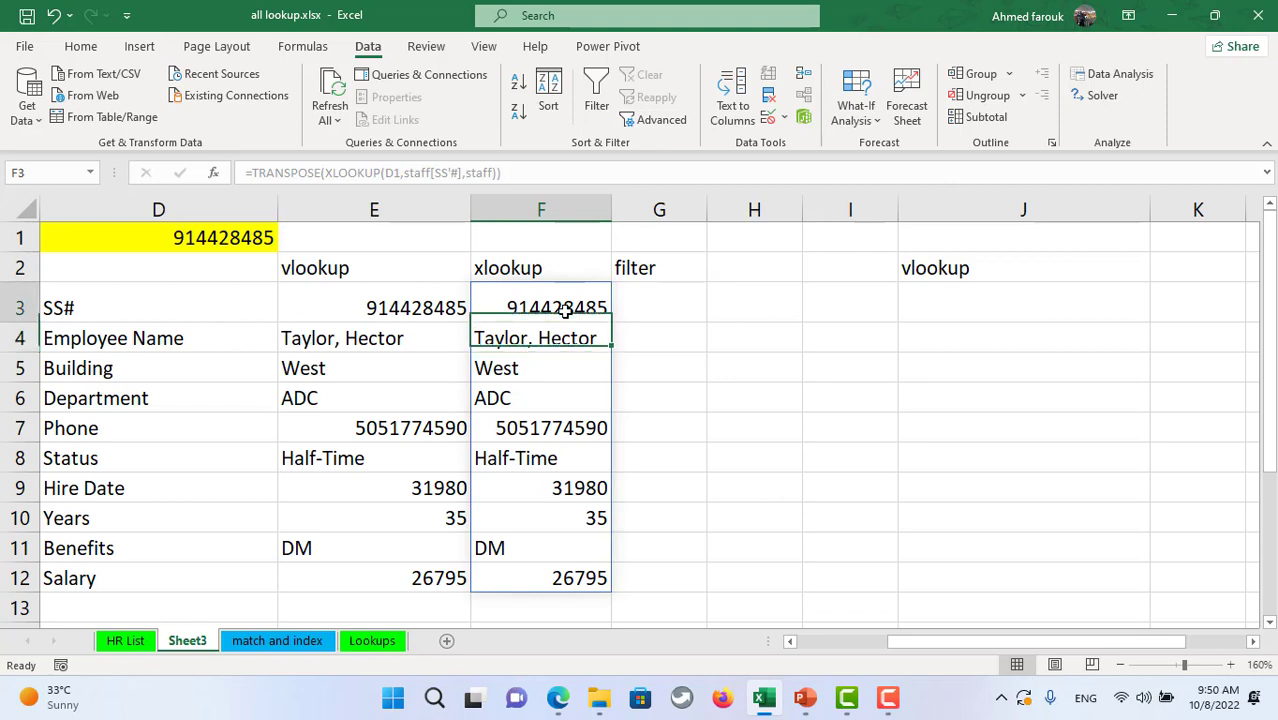
left_click(228, 237)
left_click(286, 242)
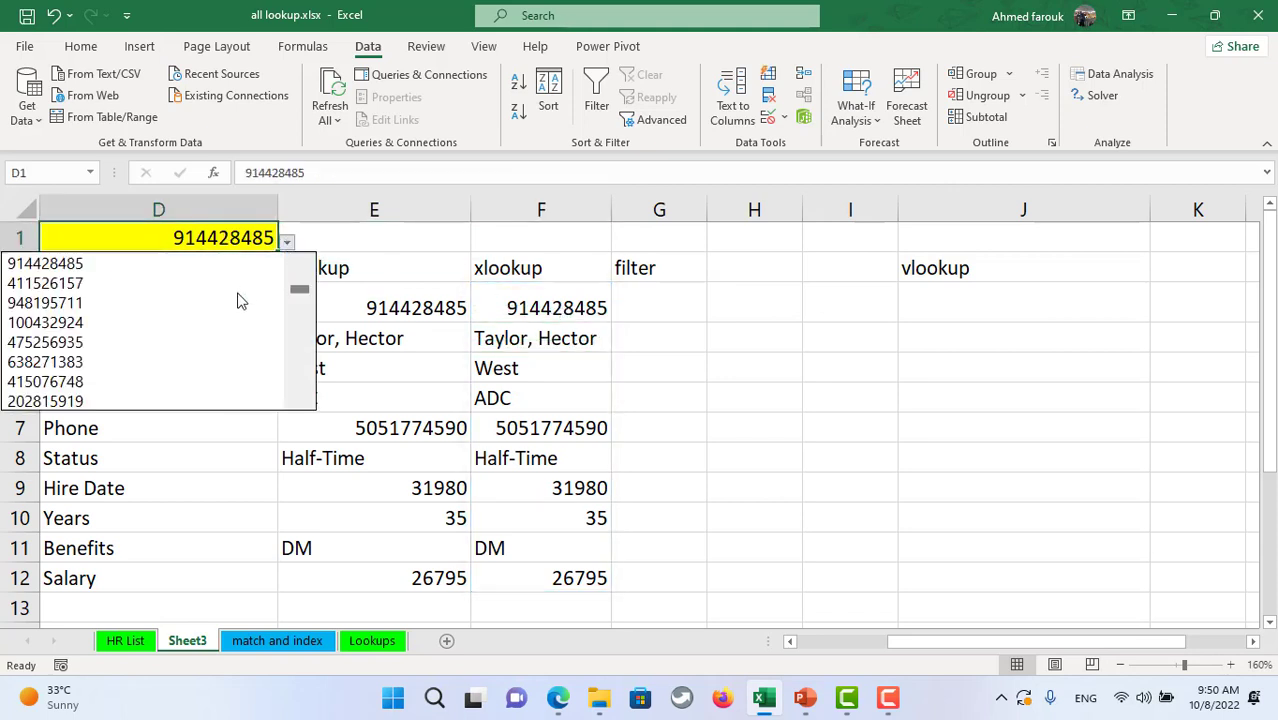
left_click(214, 323)
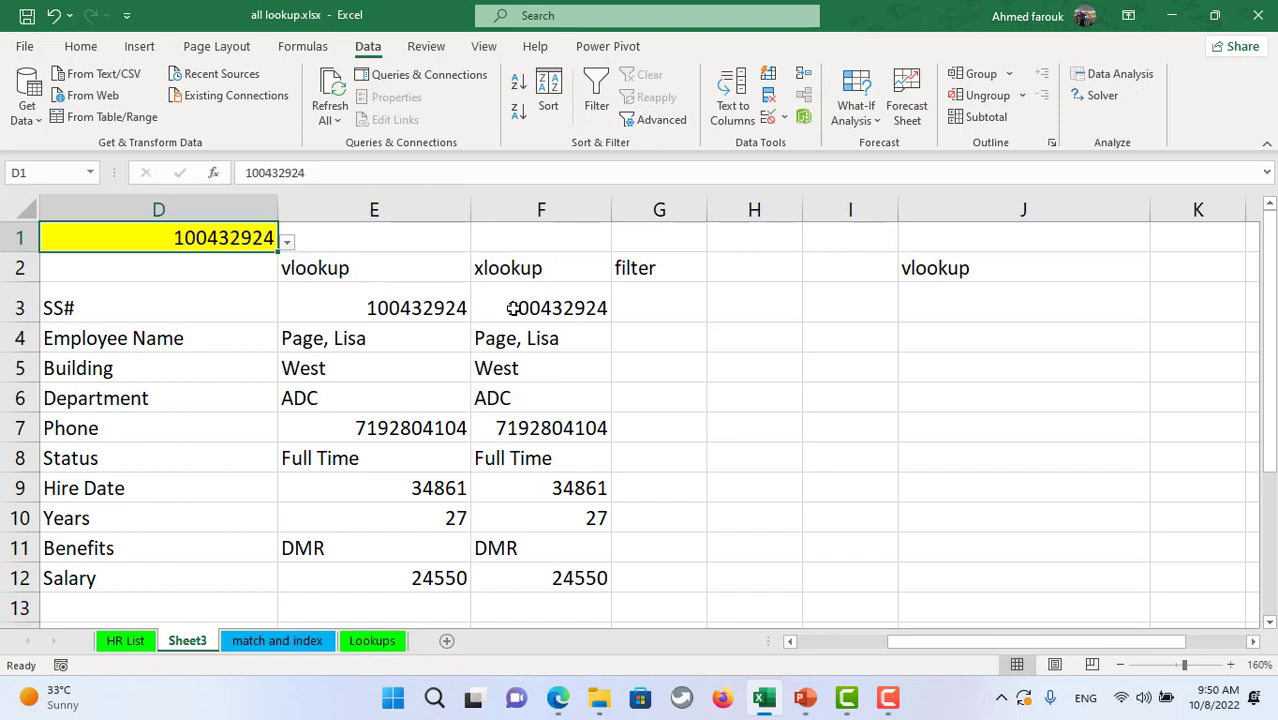
left_click(425, 310)
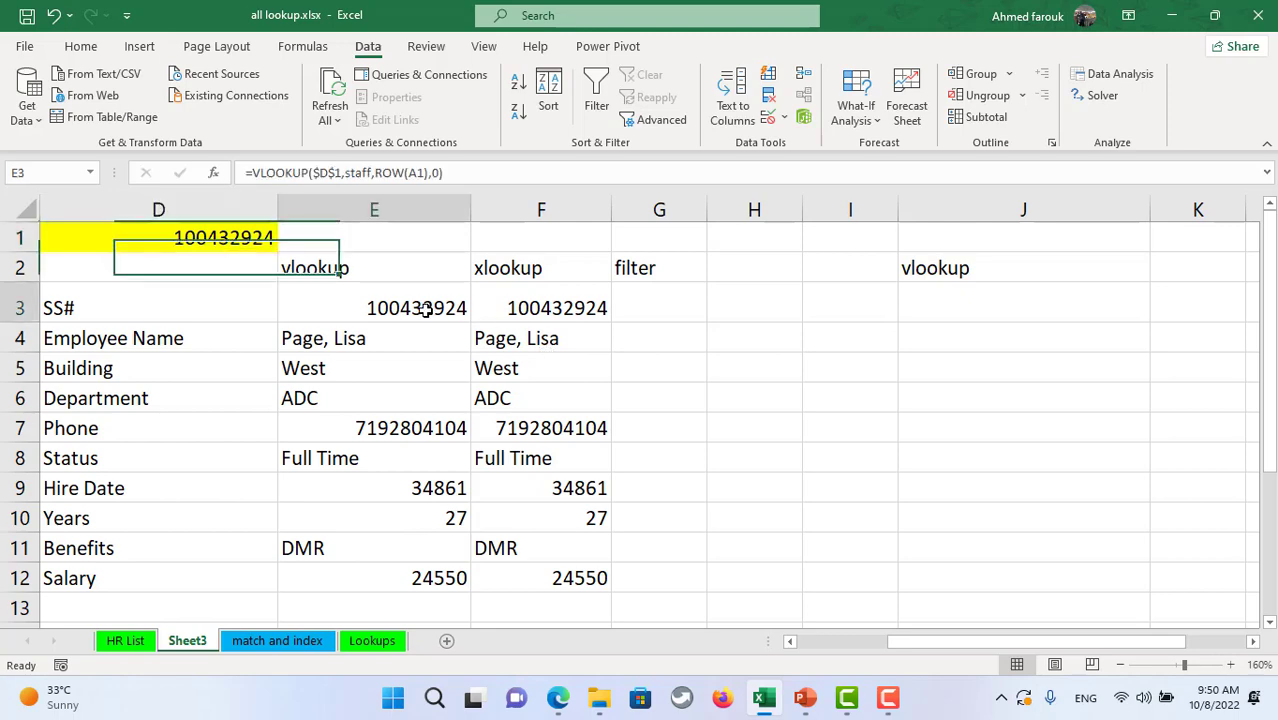
left_click(148, 641)
left_click(119, 350)
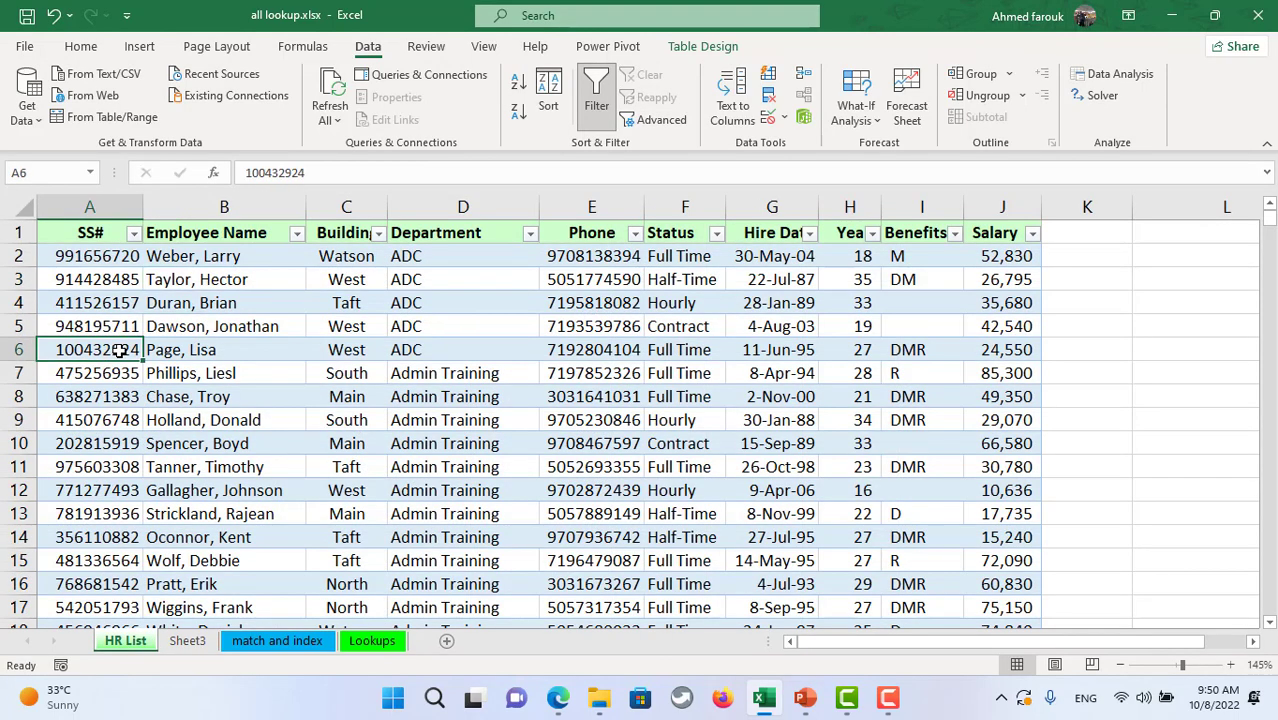
key("ctrl+c")
left_click(92, 514)
key("ctrl+v")
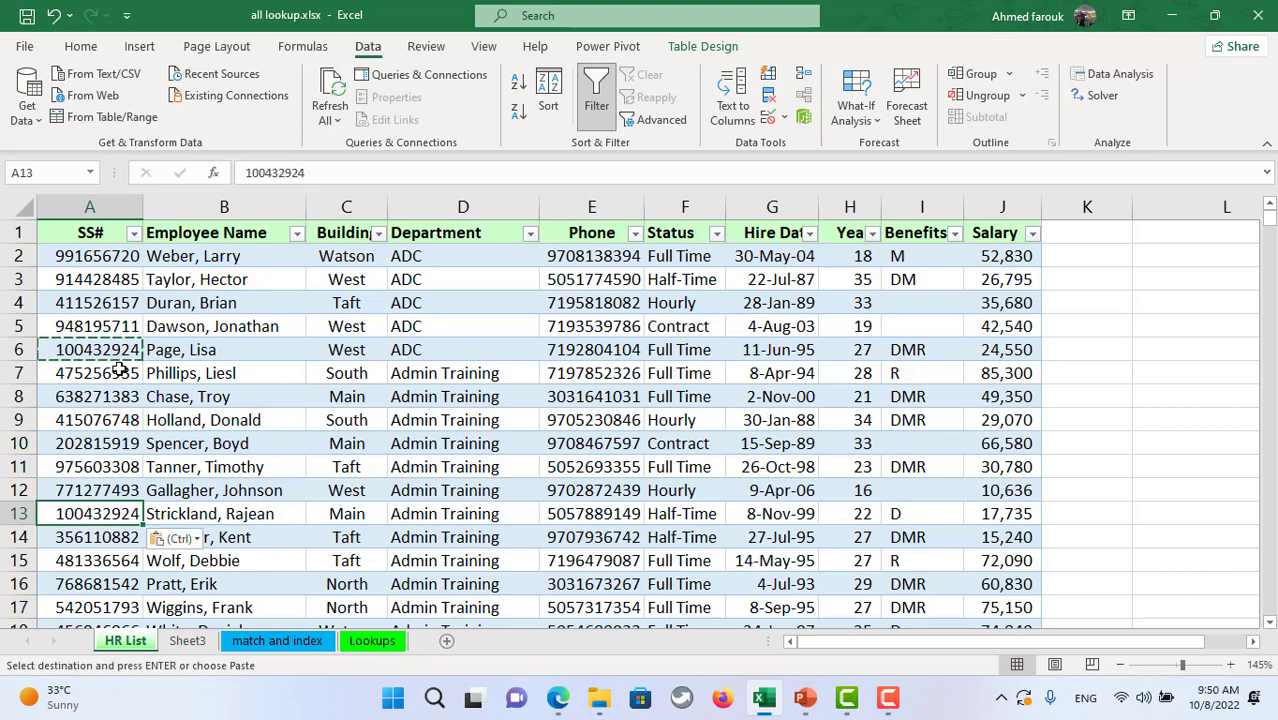
key("Escape")
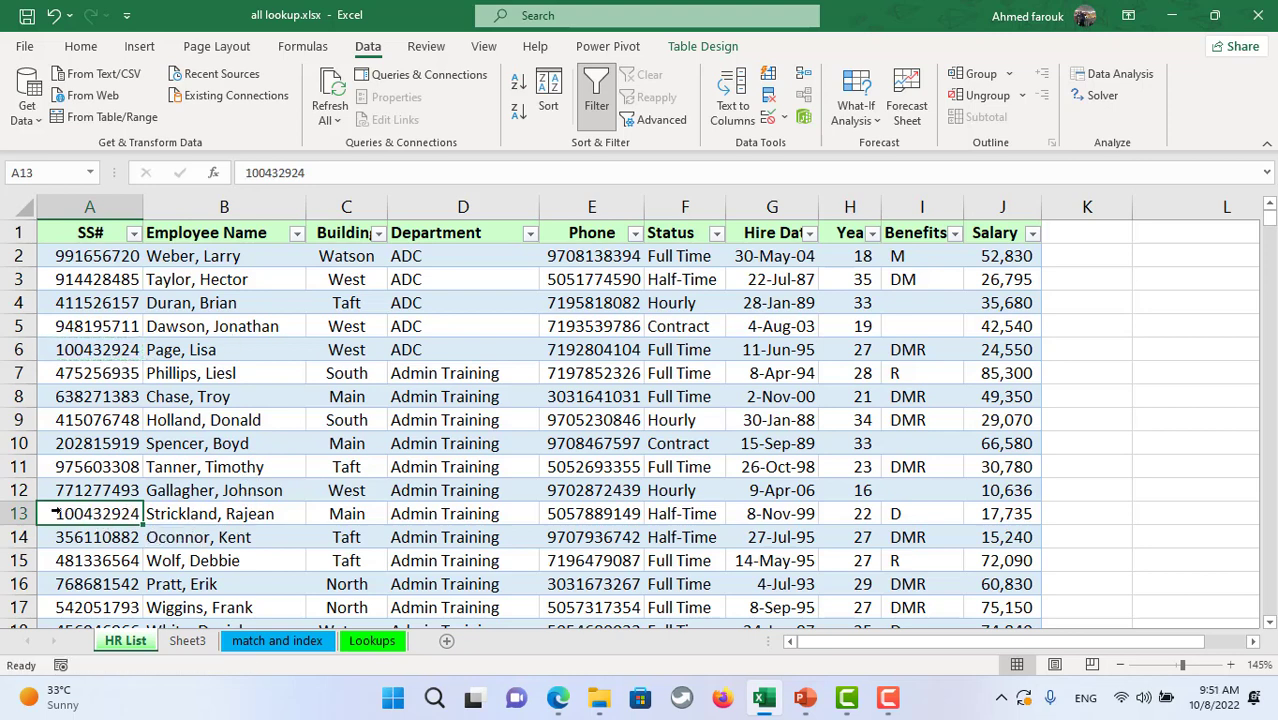
left_click(110, 350, "ctrl")
left_click(81, 46)
left_click(238, 111)
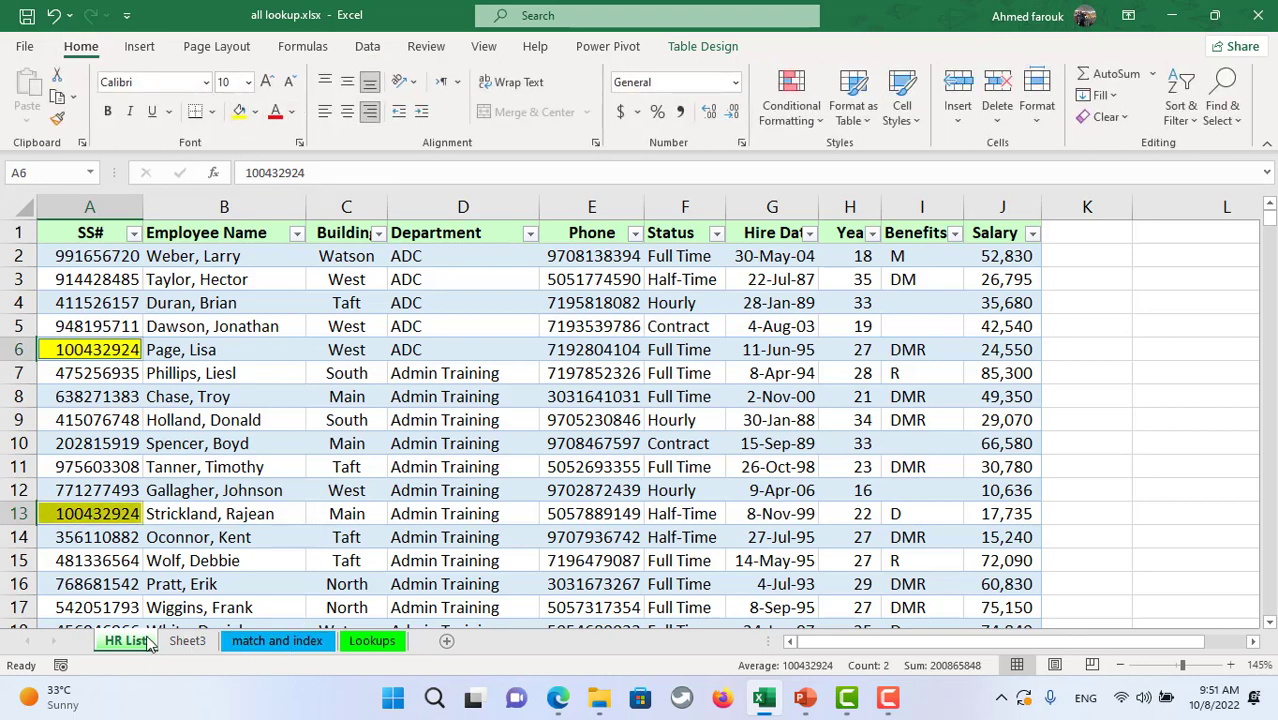
- Back on Sheet3, begin typing =fil in G3
left_click(178, 641)
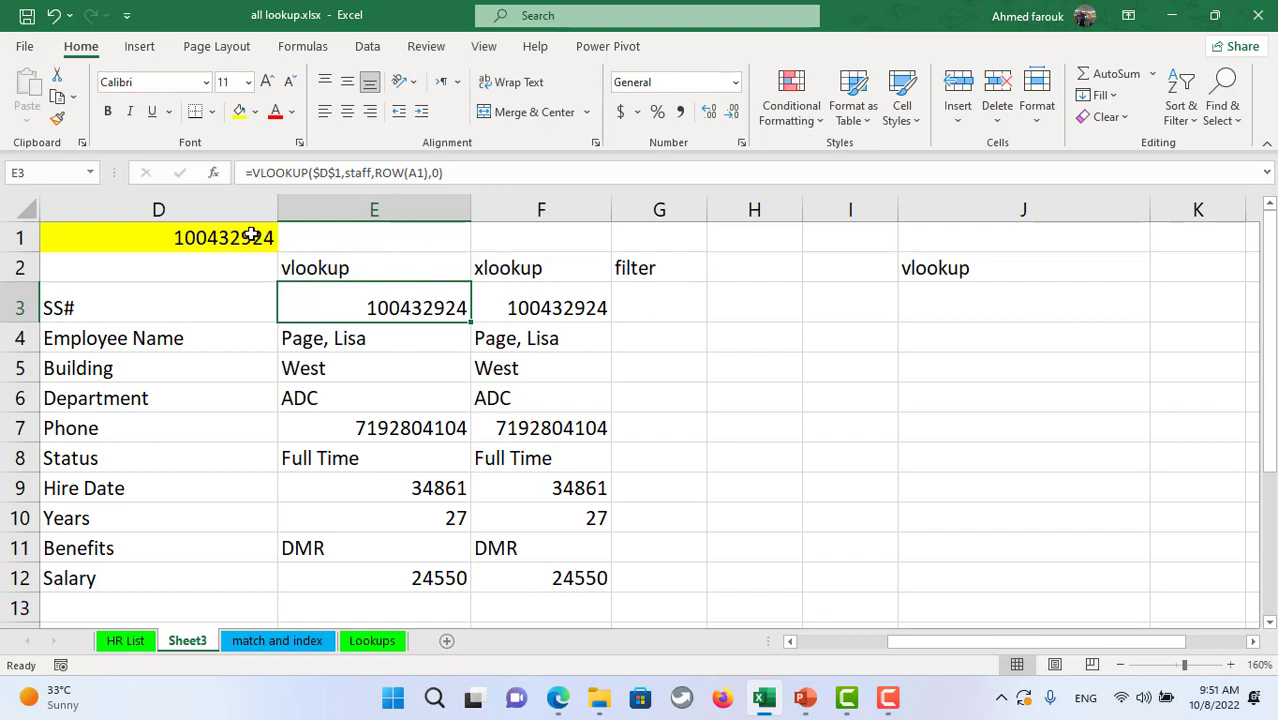
left_click(669, 295)
type("=fil")
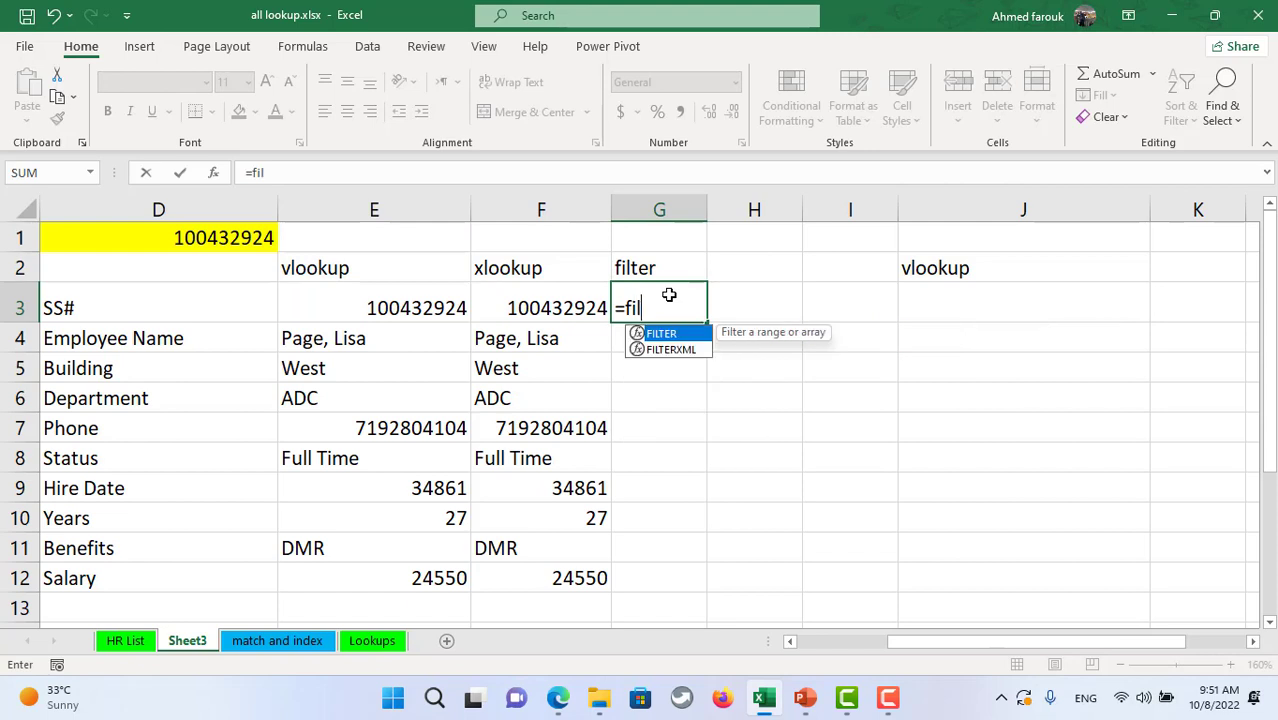
key("Tab")
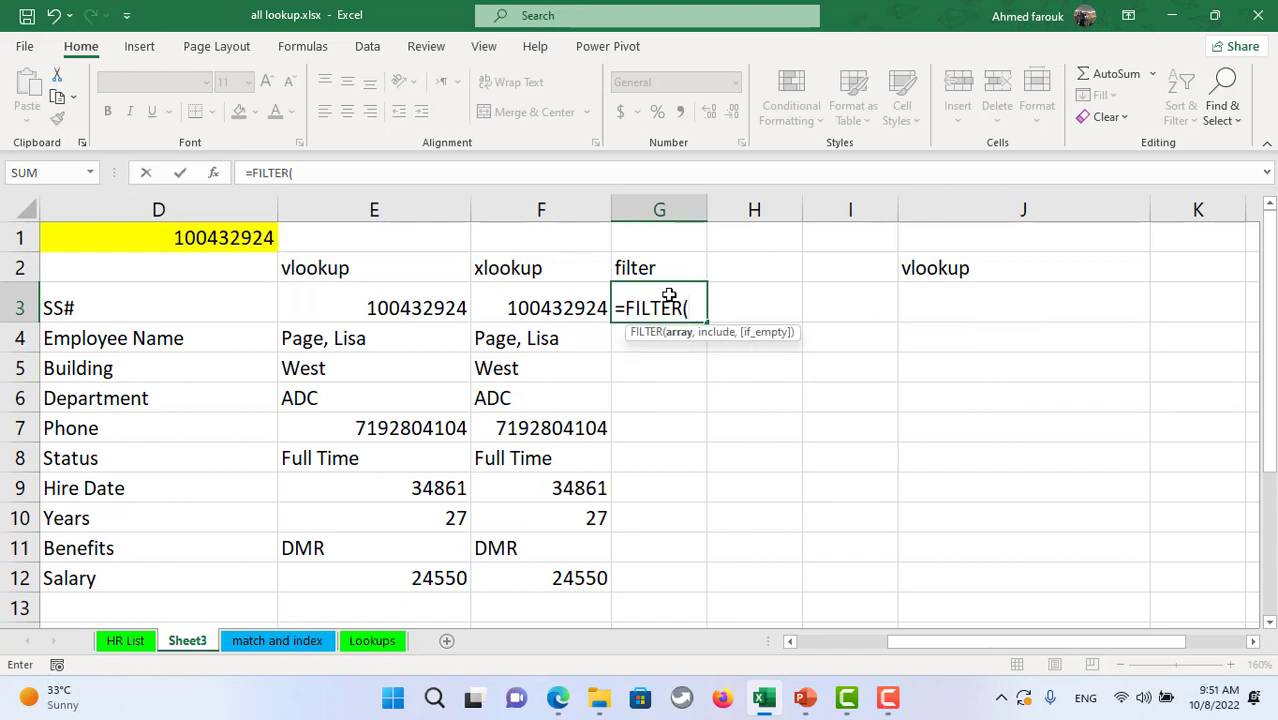
type("sta")
key("Tab")
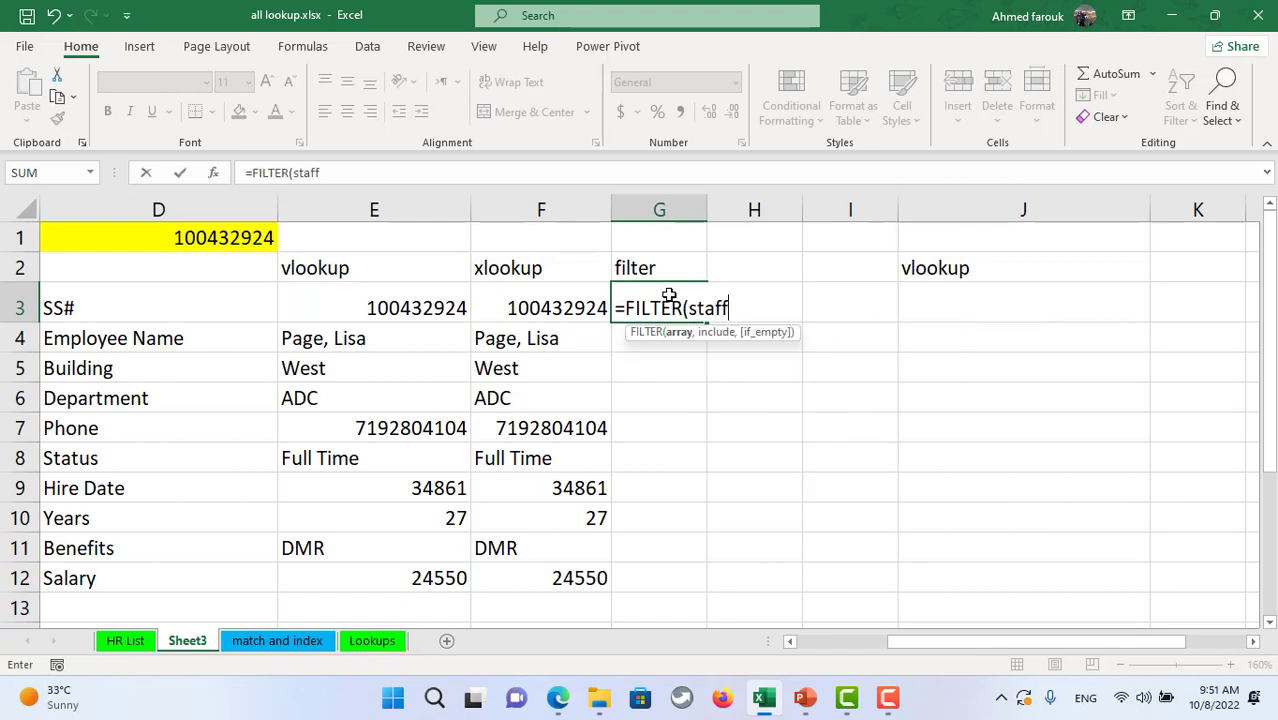
type(",")
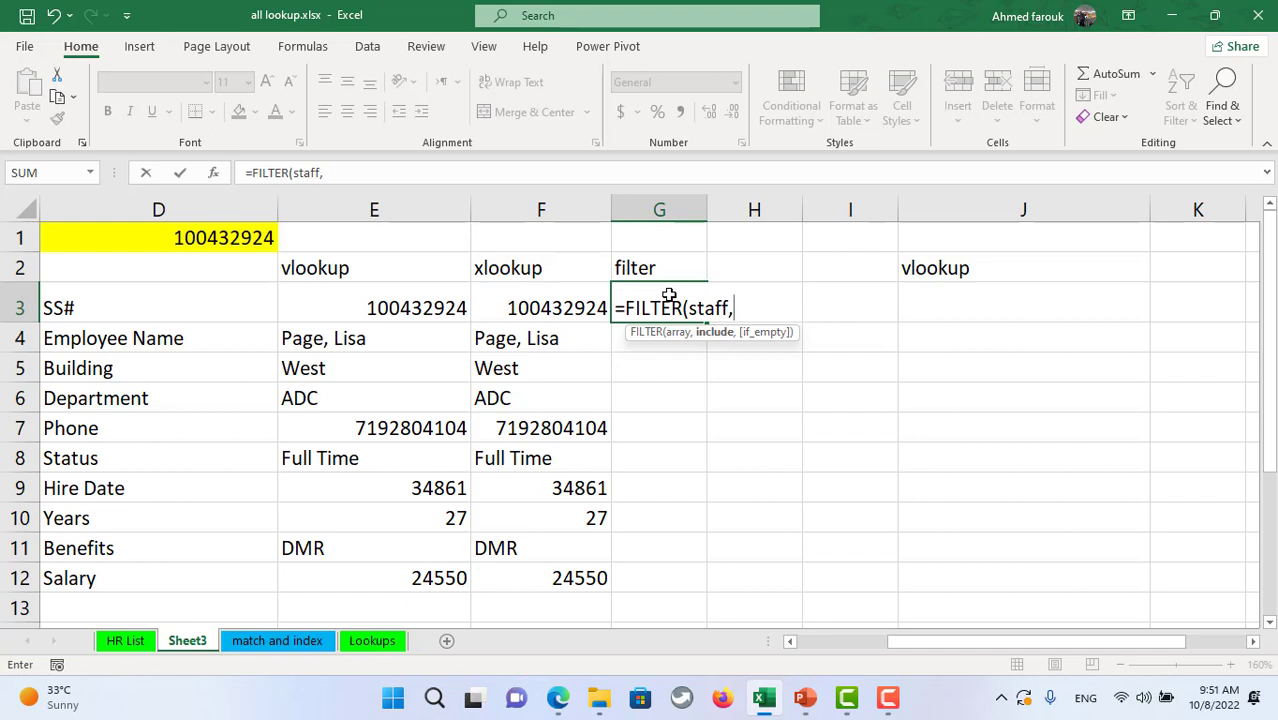
type("staff[SS'#]=")
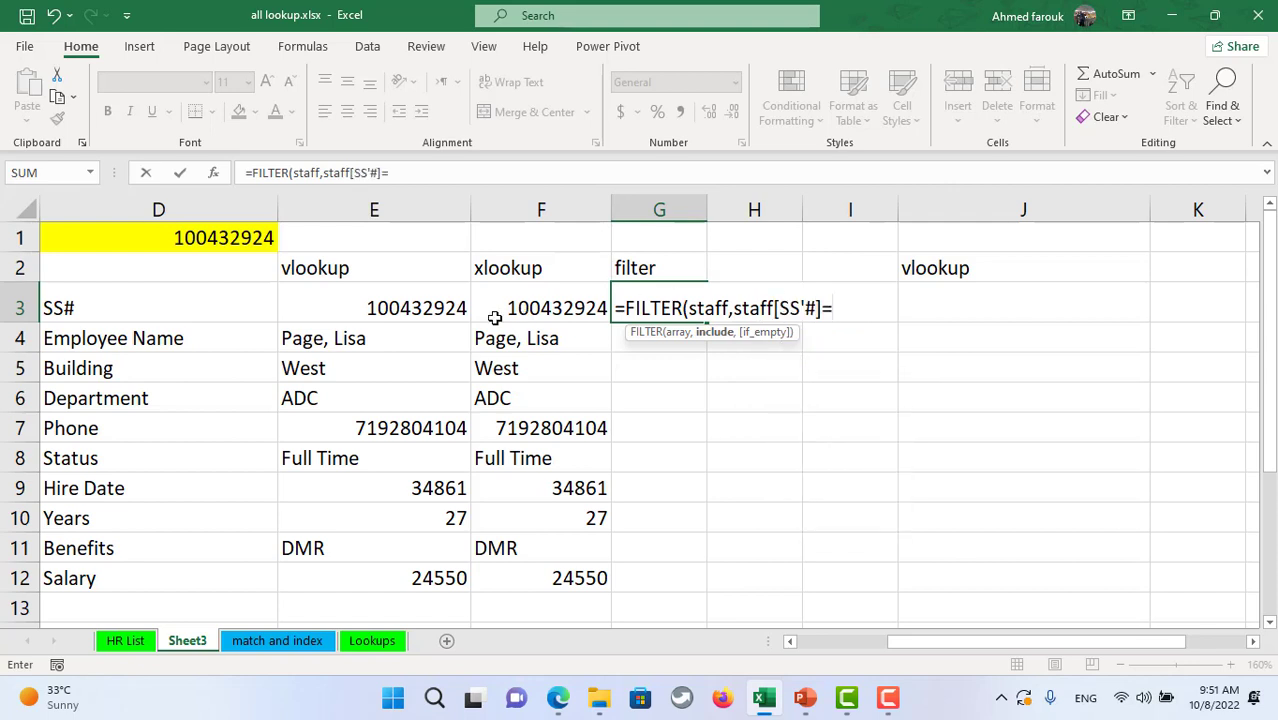
left_click(248, 236)
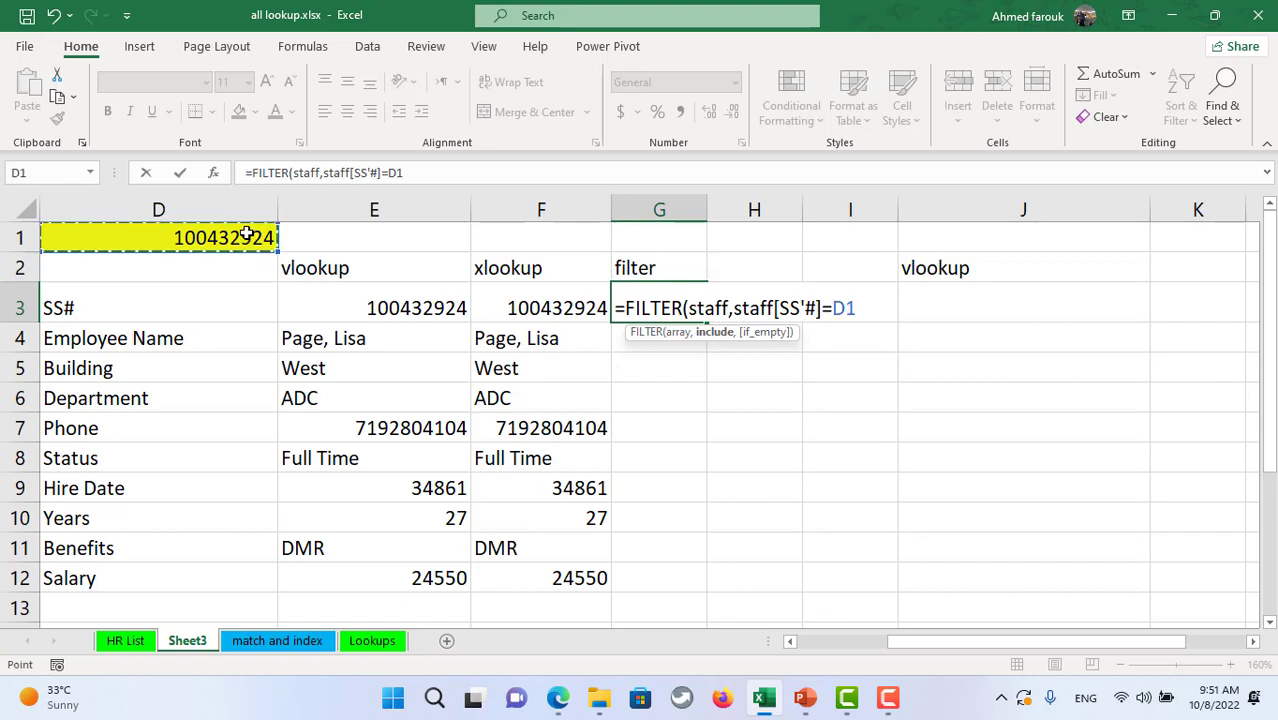
key("Return")
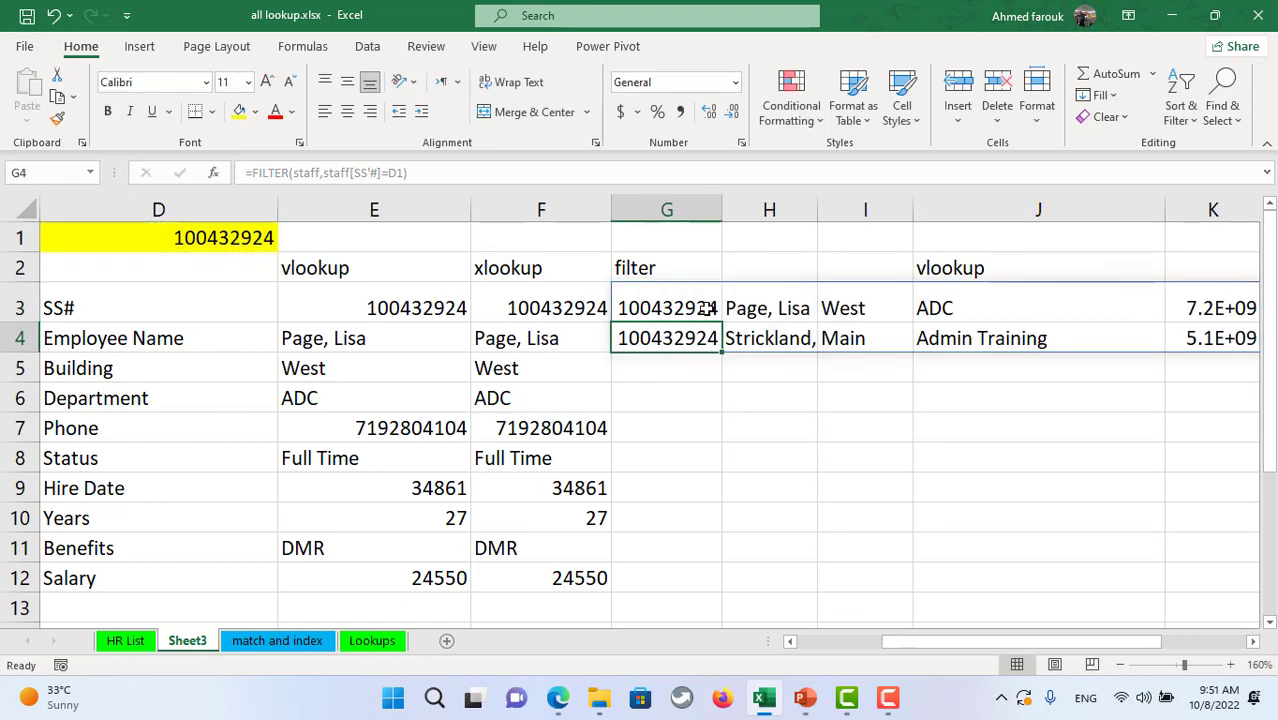
left_click(700, 310)
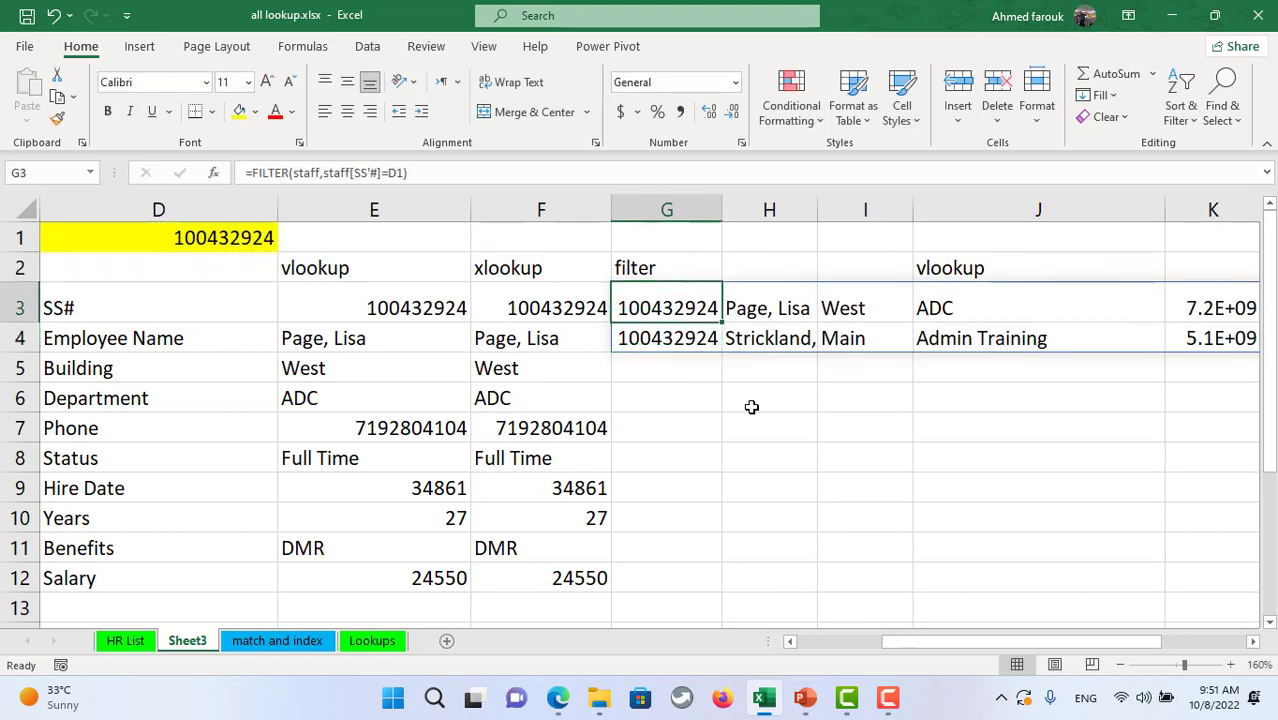
- Wrap G3's FILTER in TRANSPOSE, autofit column H, and review the vlookup and xlookup headings
left_click(253, 173)
type("tr")
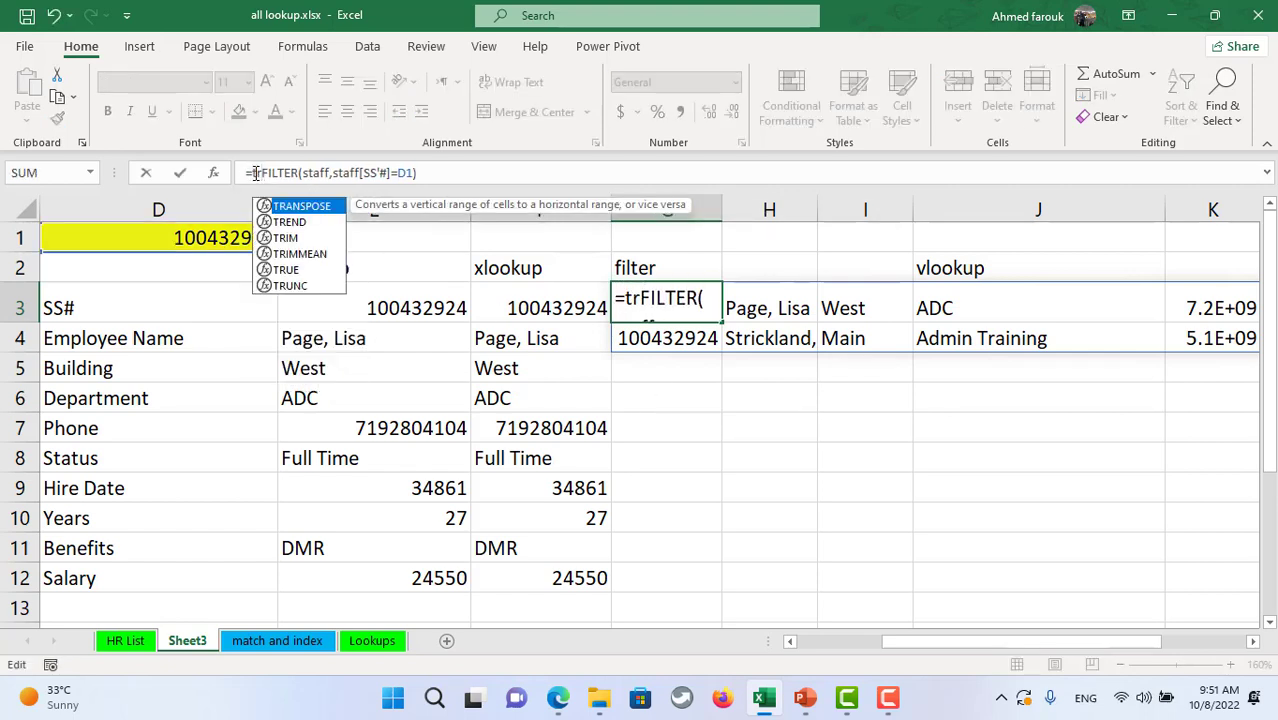
key("Tab")
left_click(489, 173)
type(")")
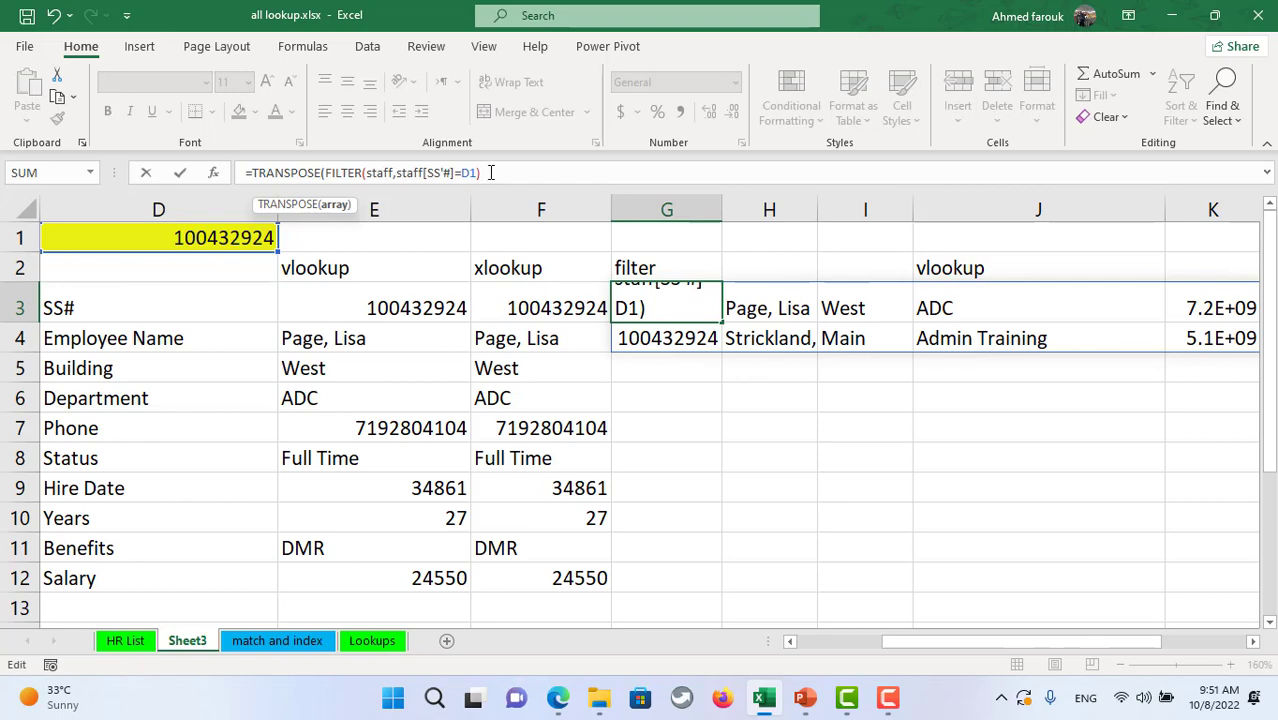
type(")")
left_click(179, 172)
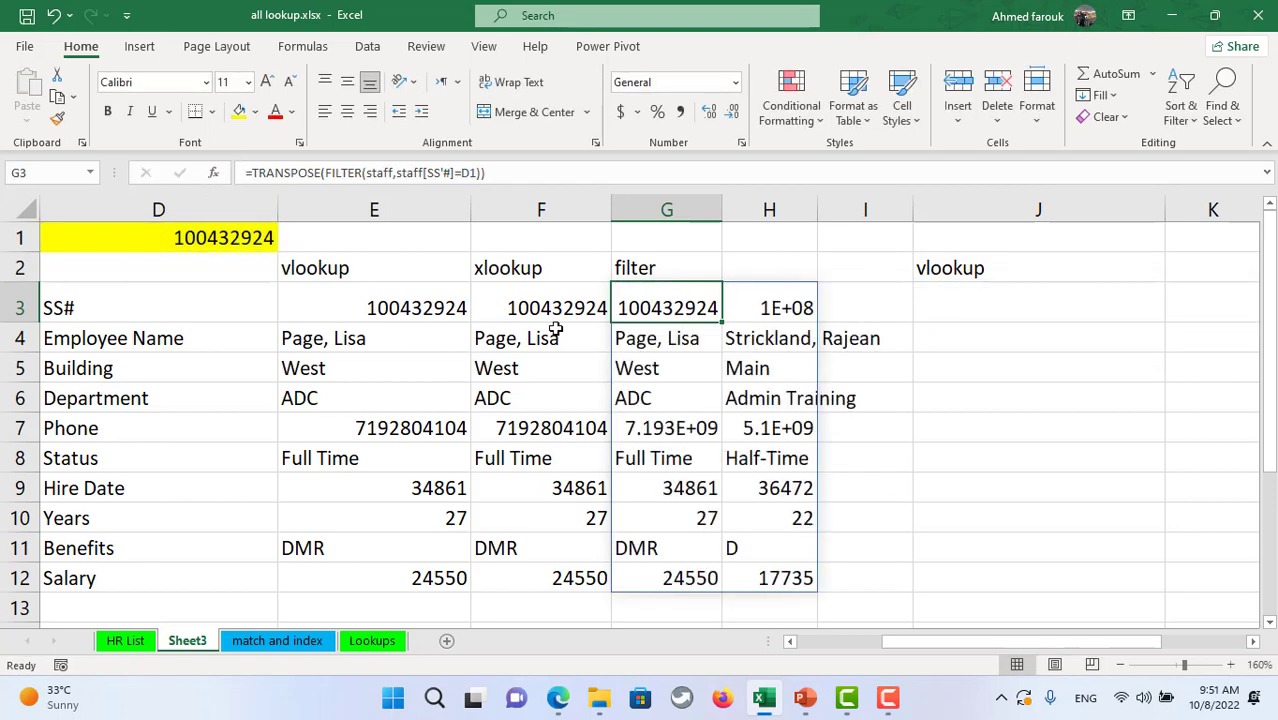
double_click(818, 210)
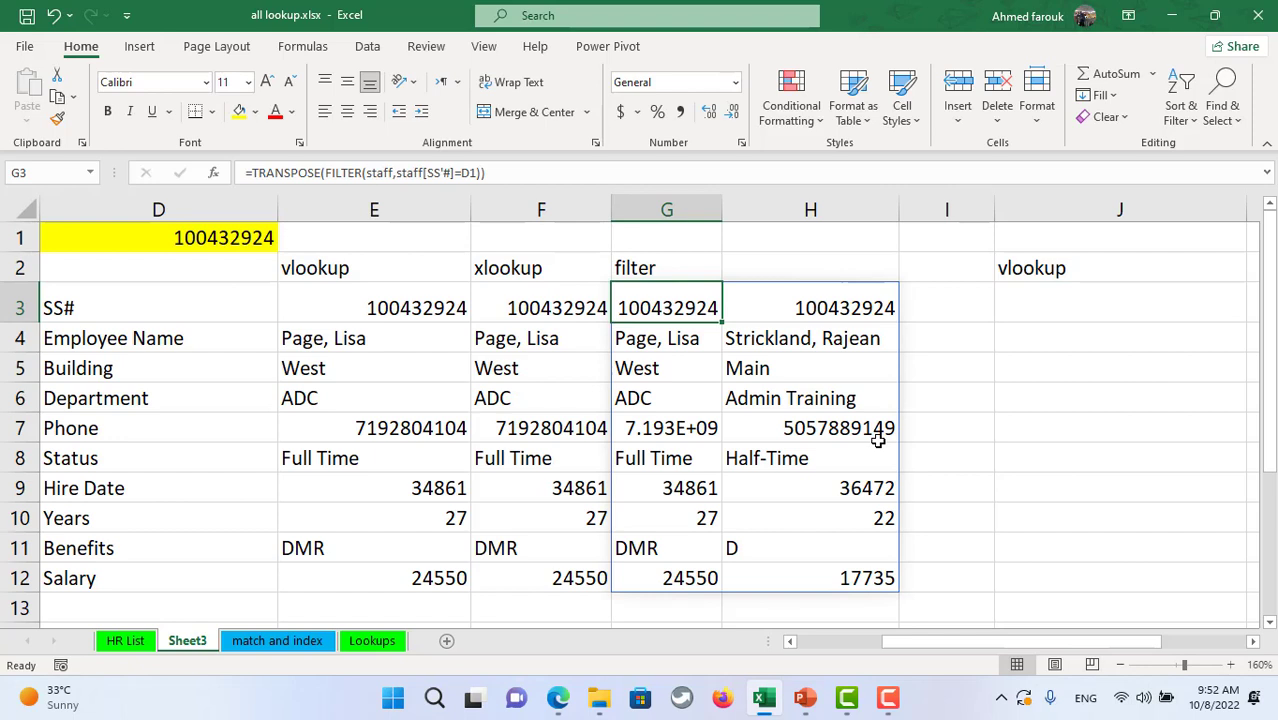
left_click(373, 262)
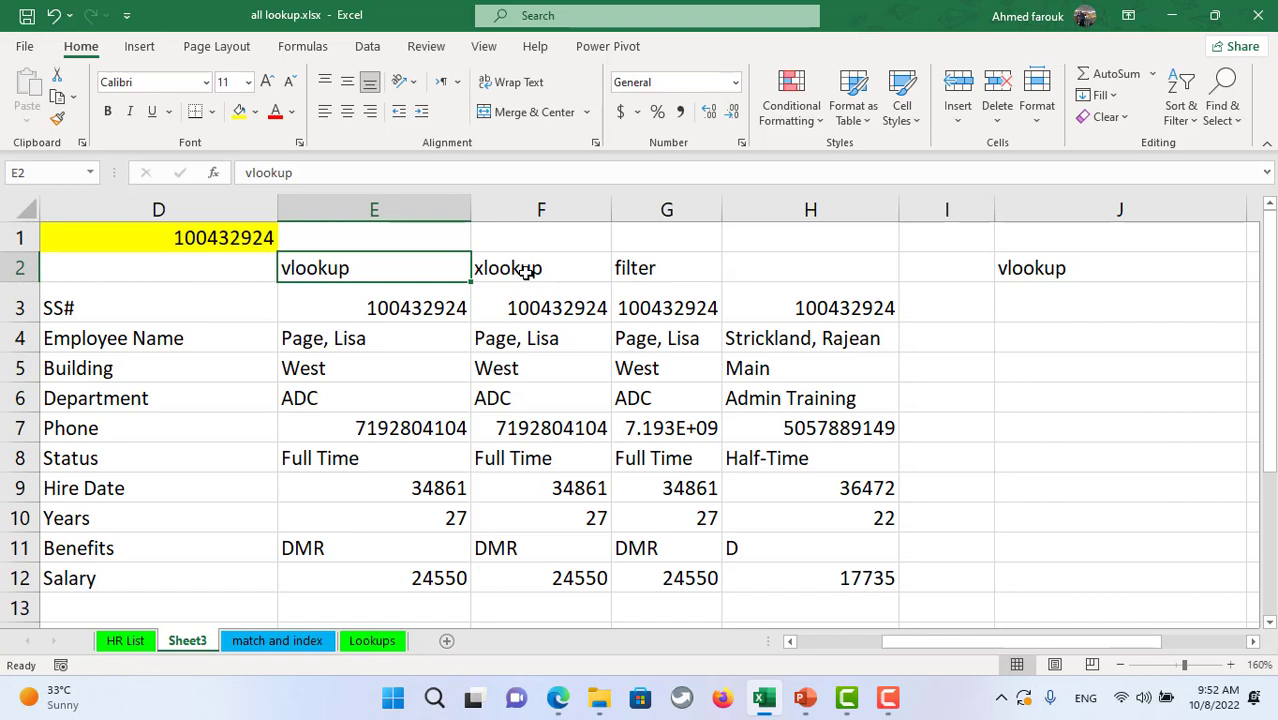
left_click(528, 270)
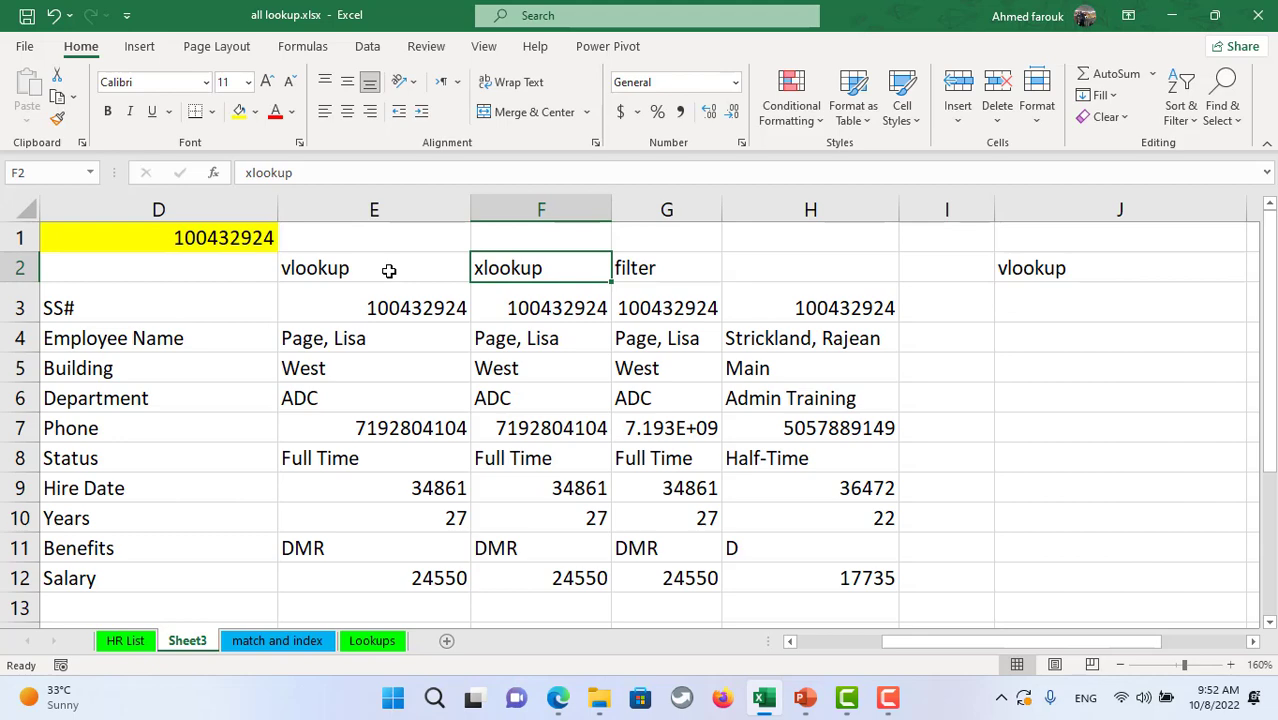
- Check the Phone column on HR List, then open the match and index sheet at K3
left_click(280, 646)
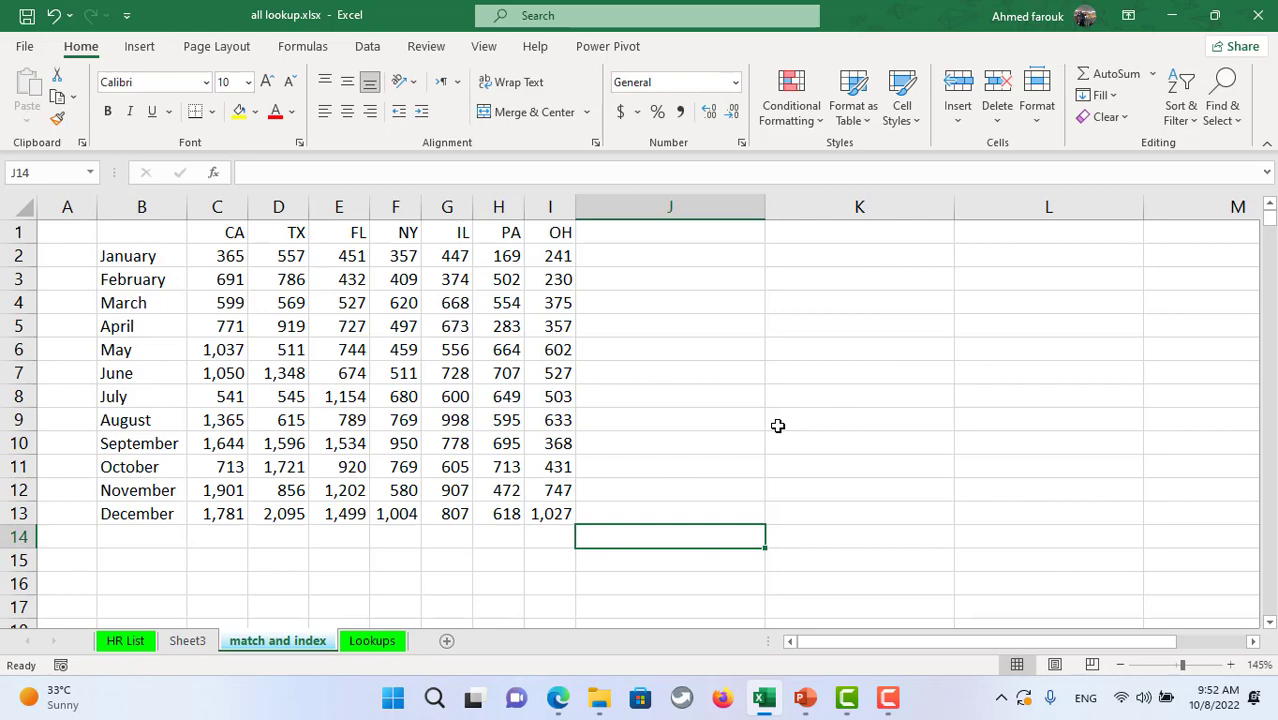
left_click(137, 648)
left_click(605, 289)
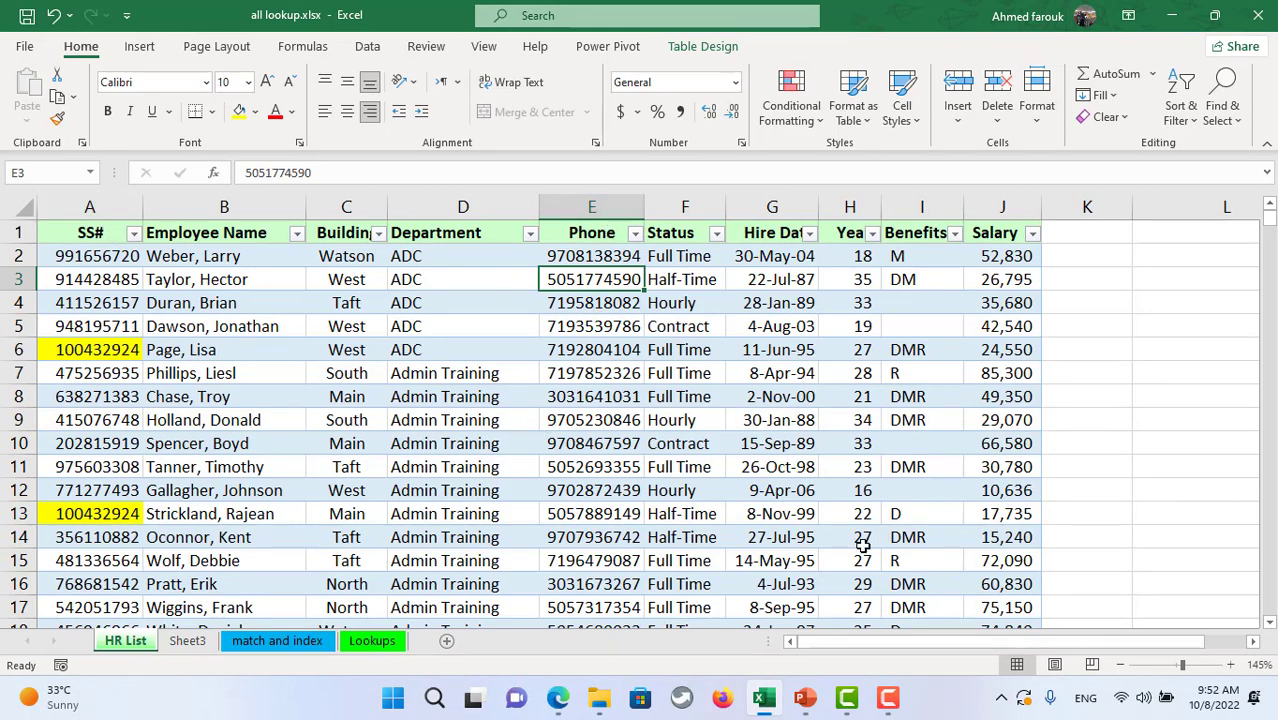
left_click(593, 212)
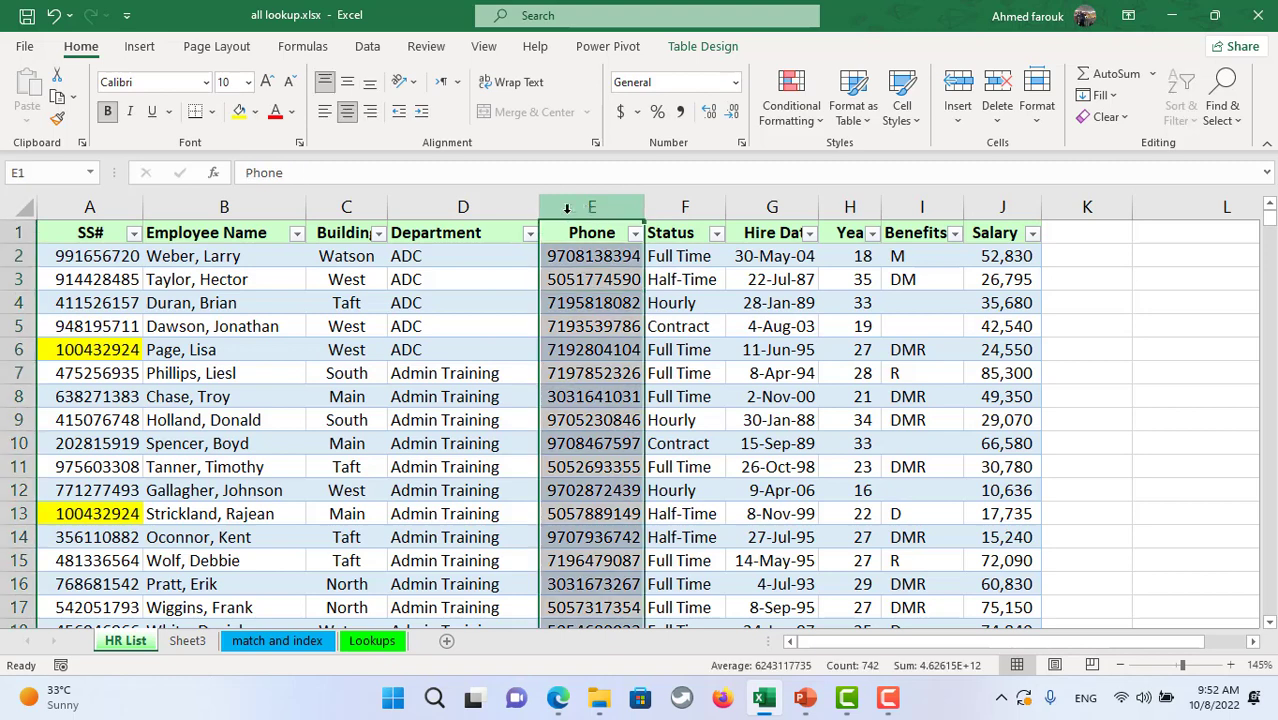
left_click_drag(1122, 642, 1118, 643)
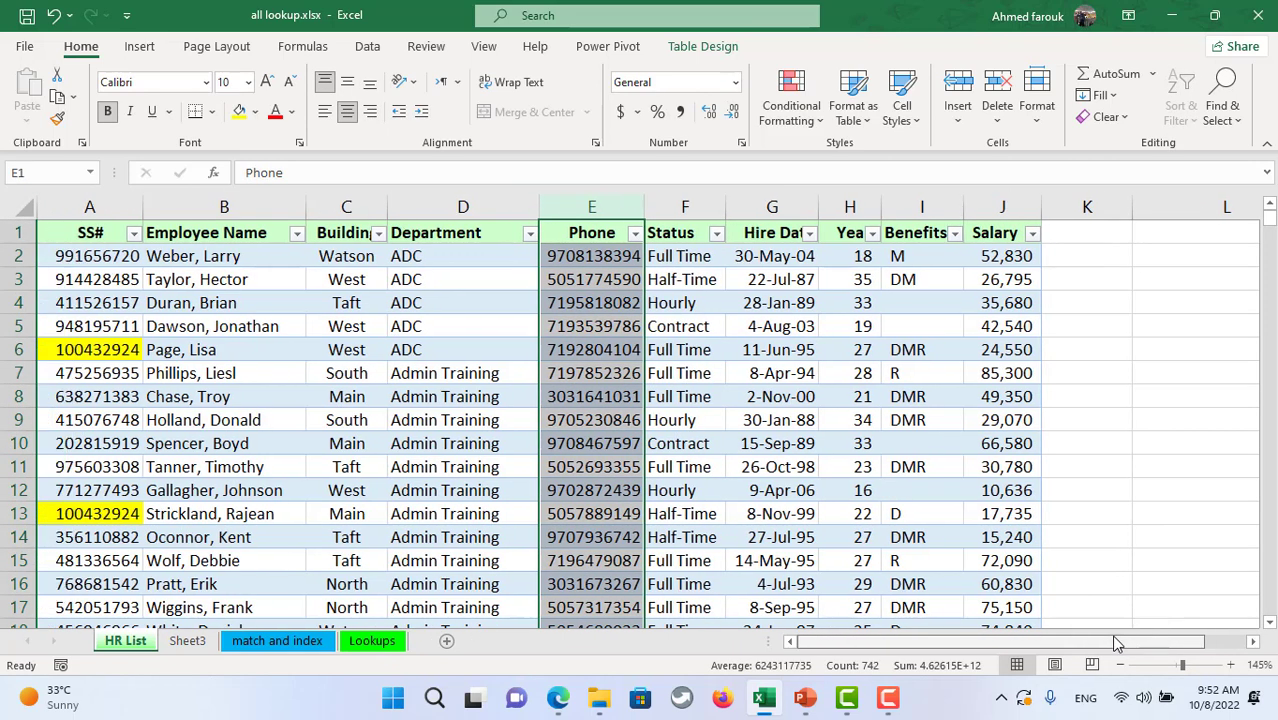
left_click(277, 641)
left_click(850, 282)
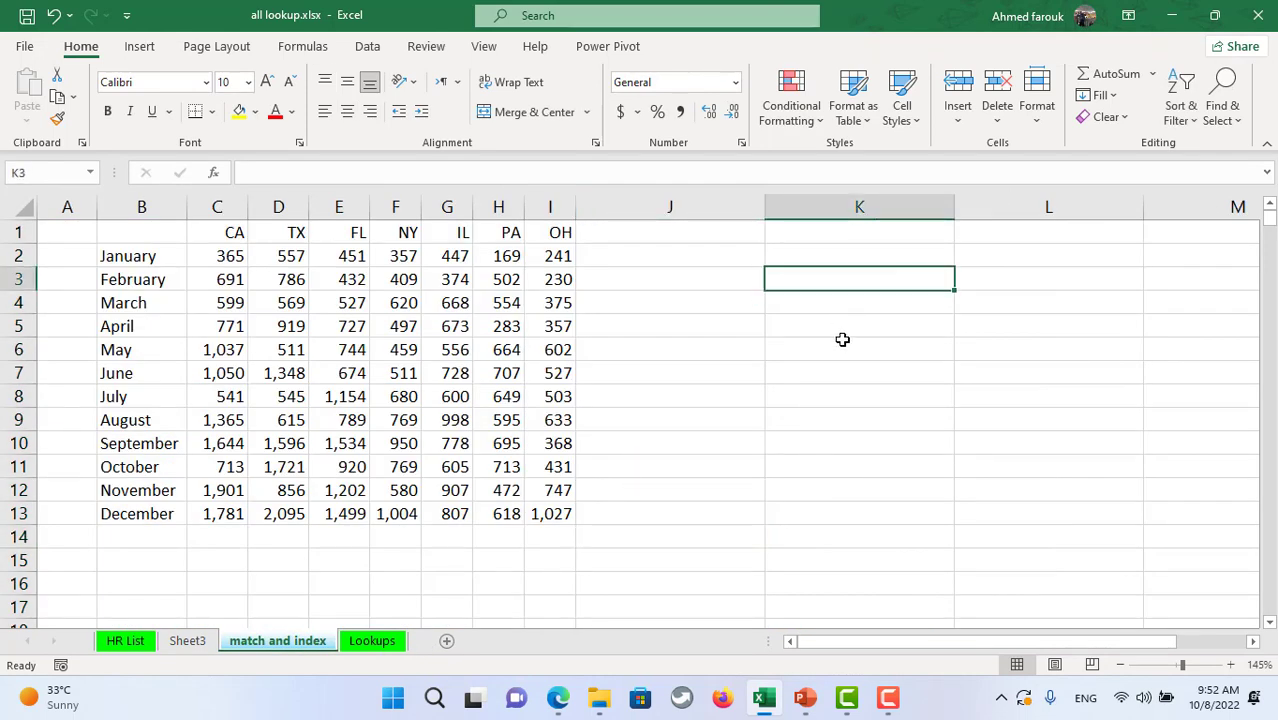
- Type the note 'match: return a position based on a value' in K3
type("match:")
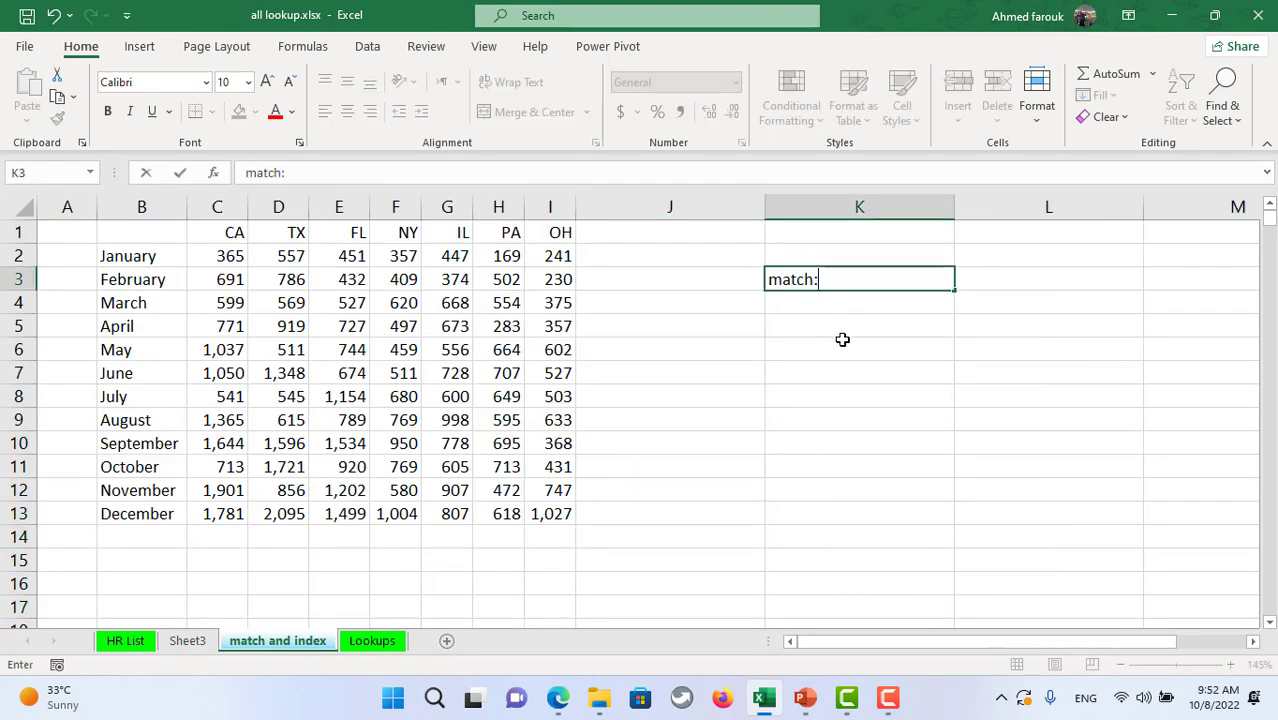
type(" return a pos")
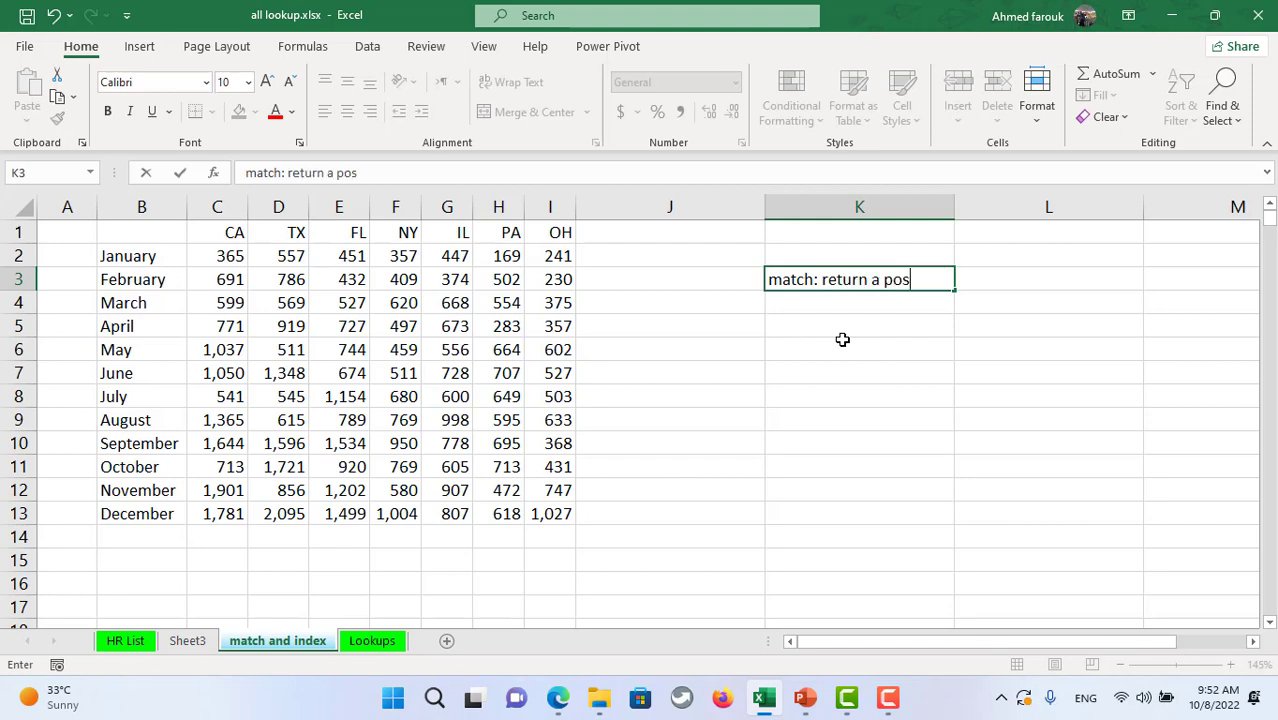
type("ition based on a a")
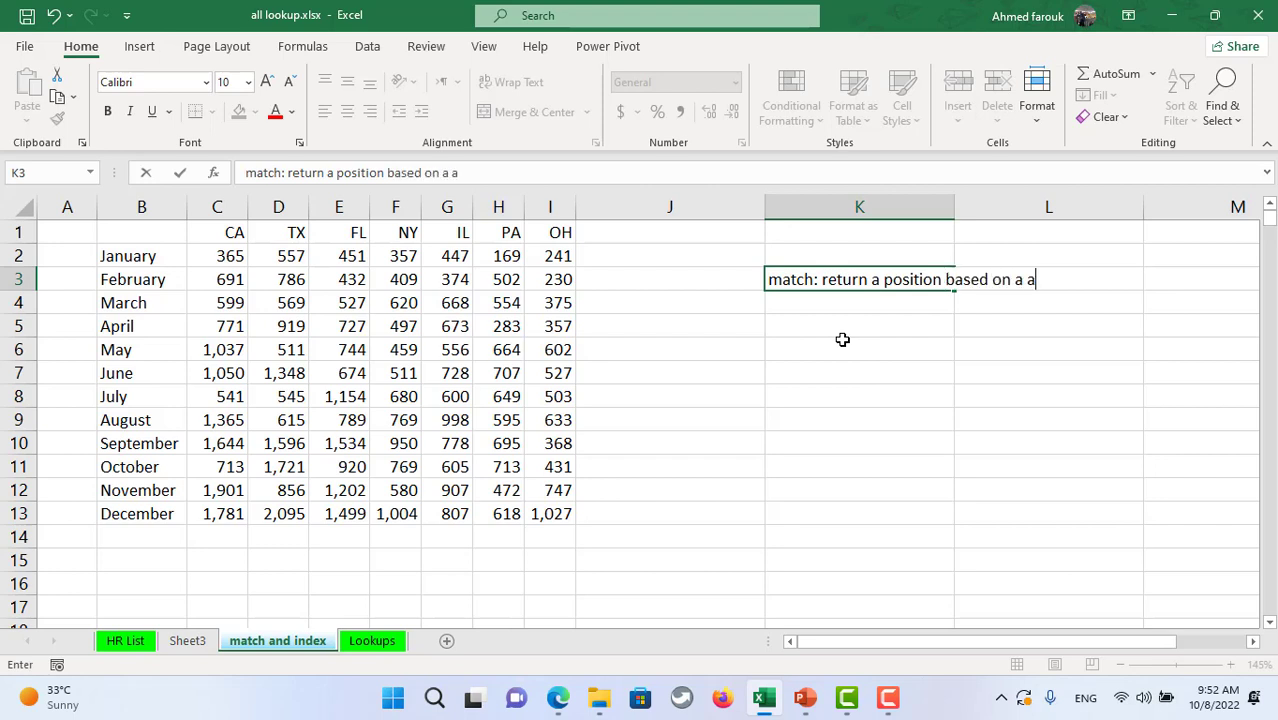
key("BackSpace")
type("value")
key("Return")
type("451")
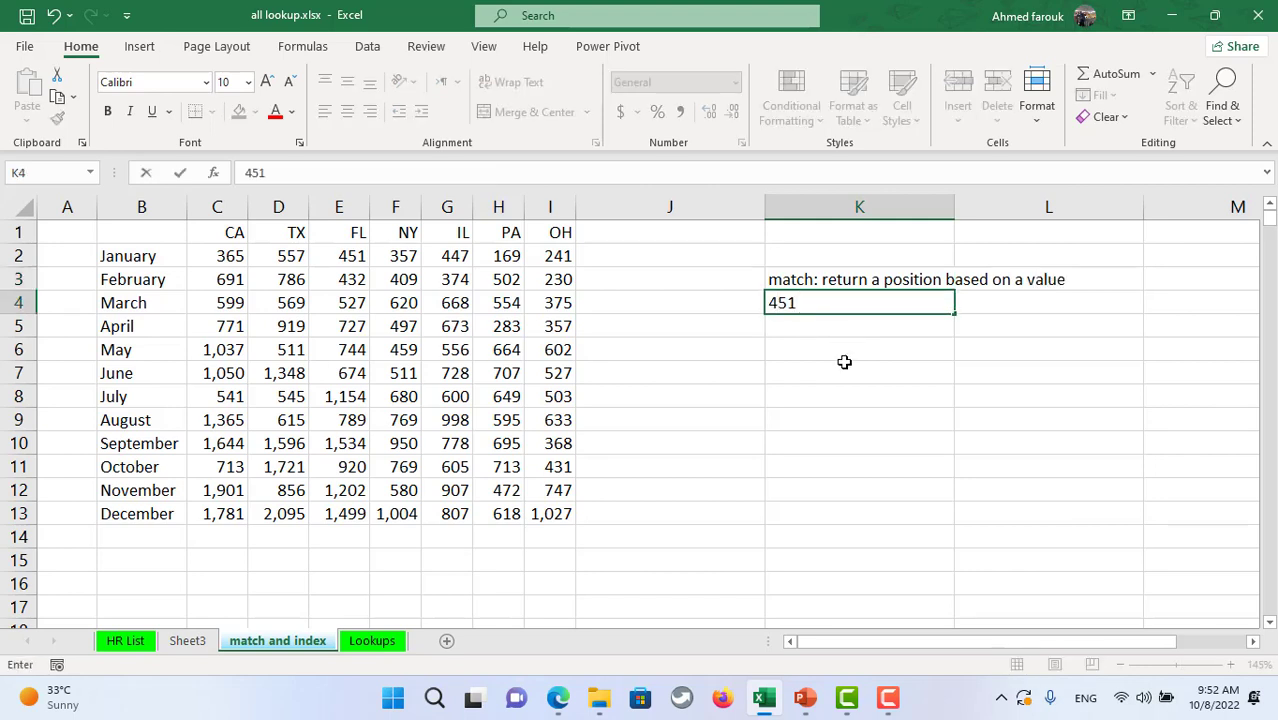
left_click(818, 455)
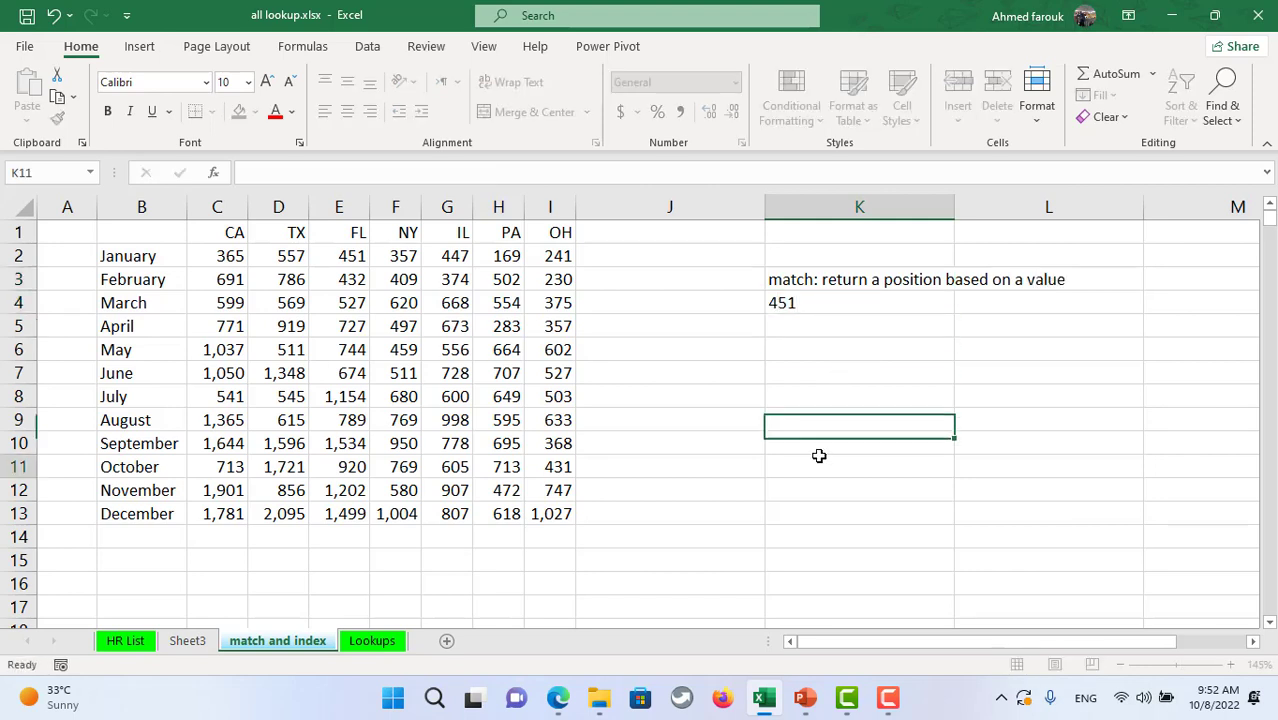
- Select the January row and the FL monthly column to illustrate positions
left_click_drag(238, 255, 565, 256)
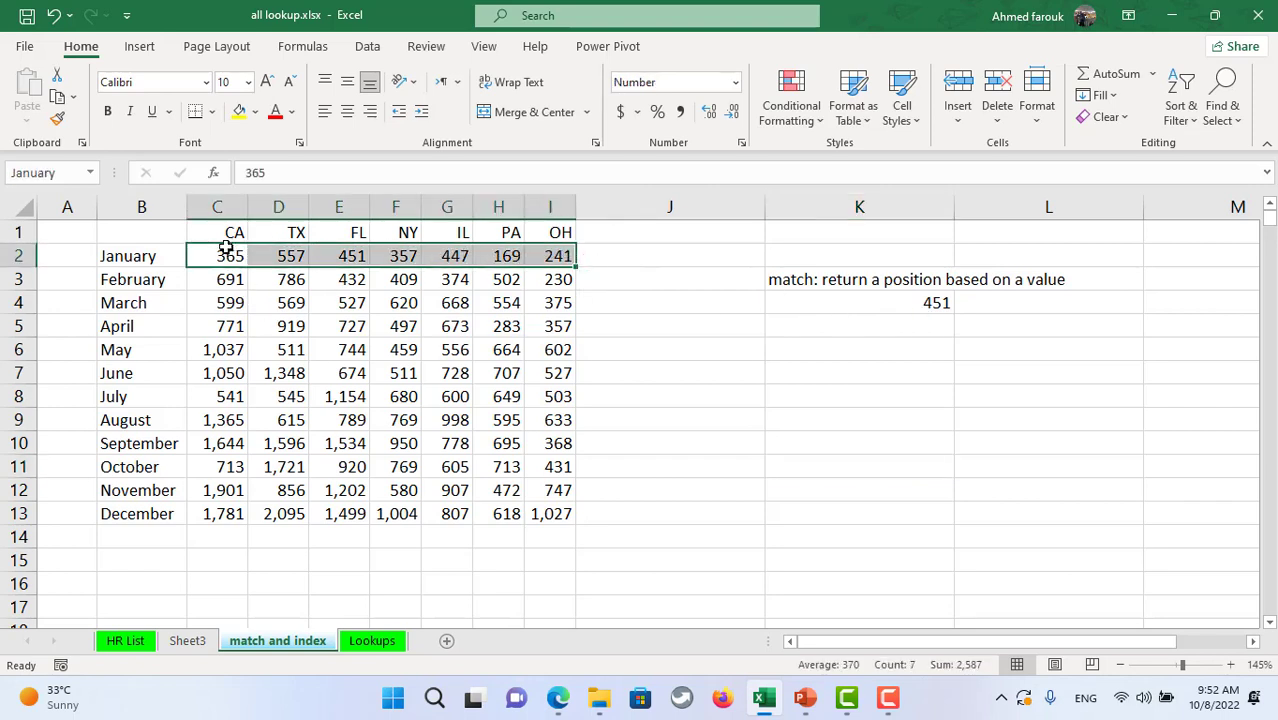
left_click(373, 303)
left_click_drag(134, 256, 560, 256)
left_click_drag(352, 256, 342, 512)
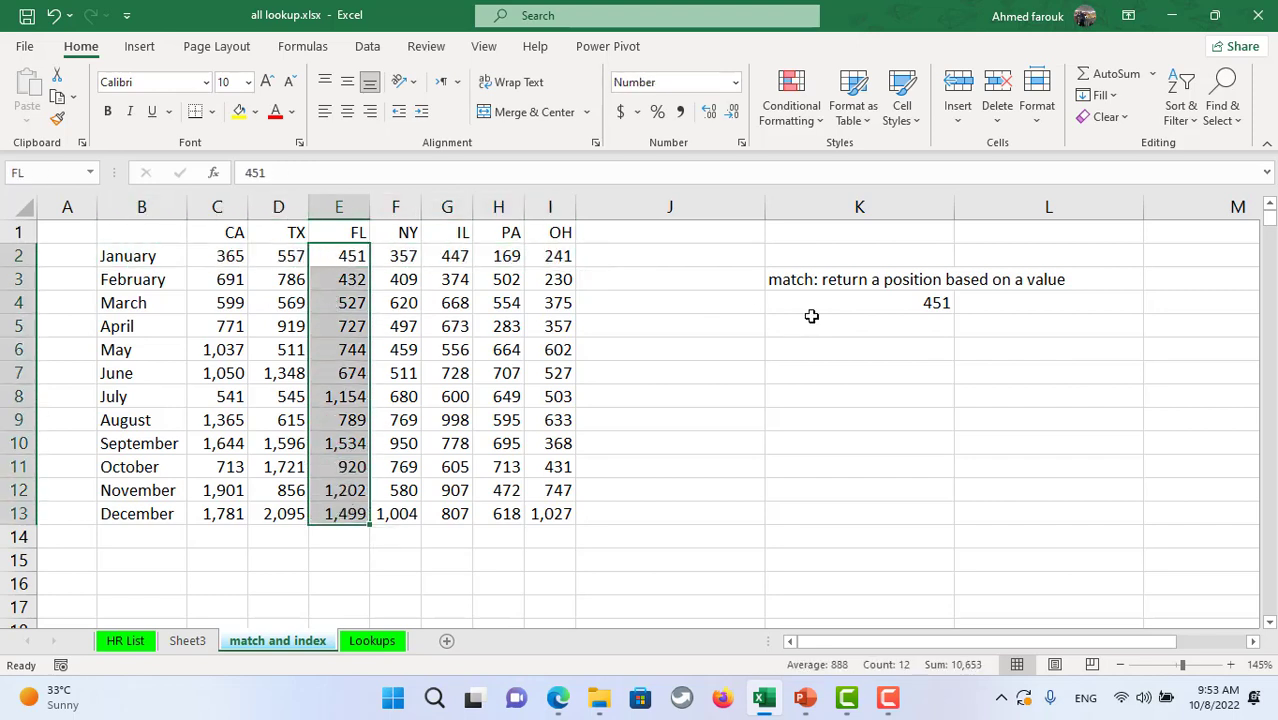
left_click(891, 346)
- Replace K4's content with the note 'index: return value based on position'
left_click(875, 299)
type("index: re")
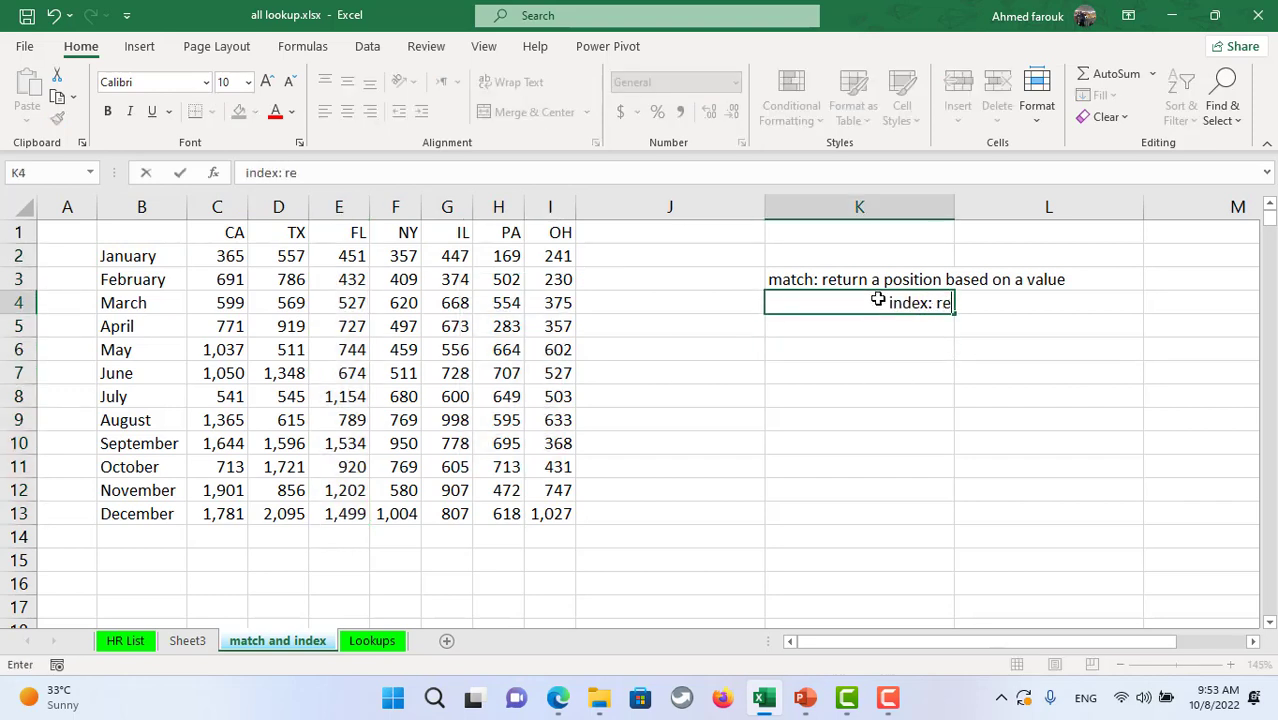
type("turn value b")
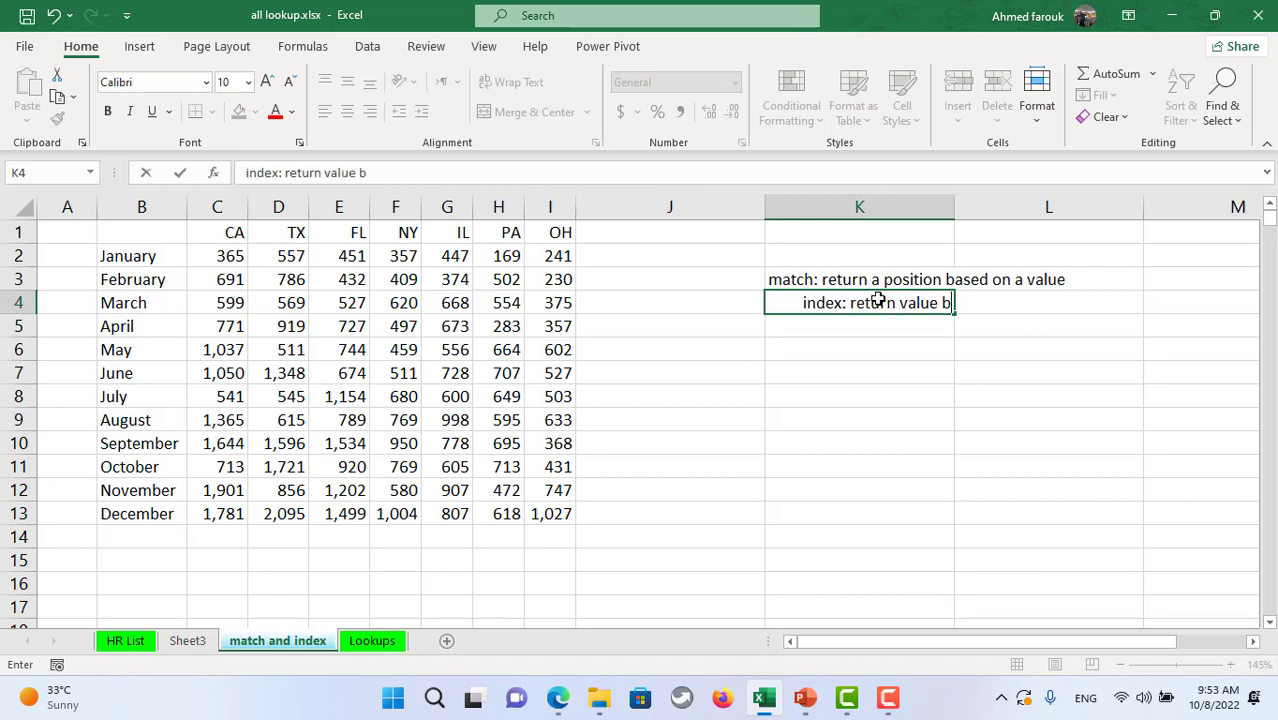
type("ased on position")
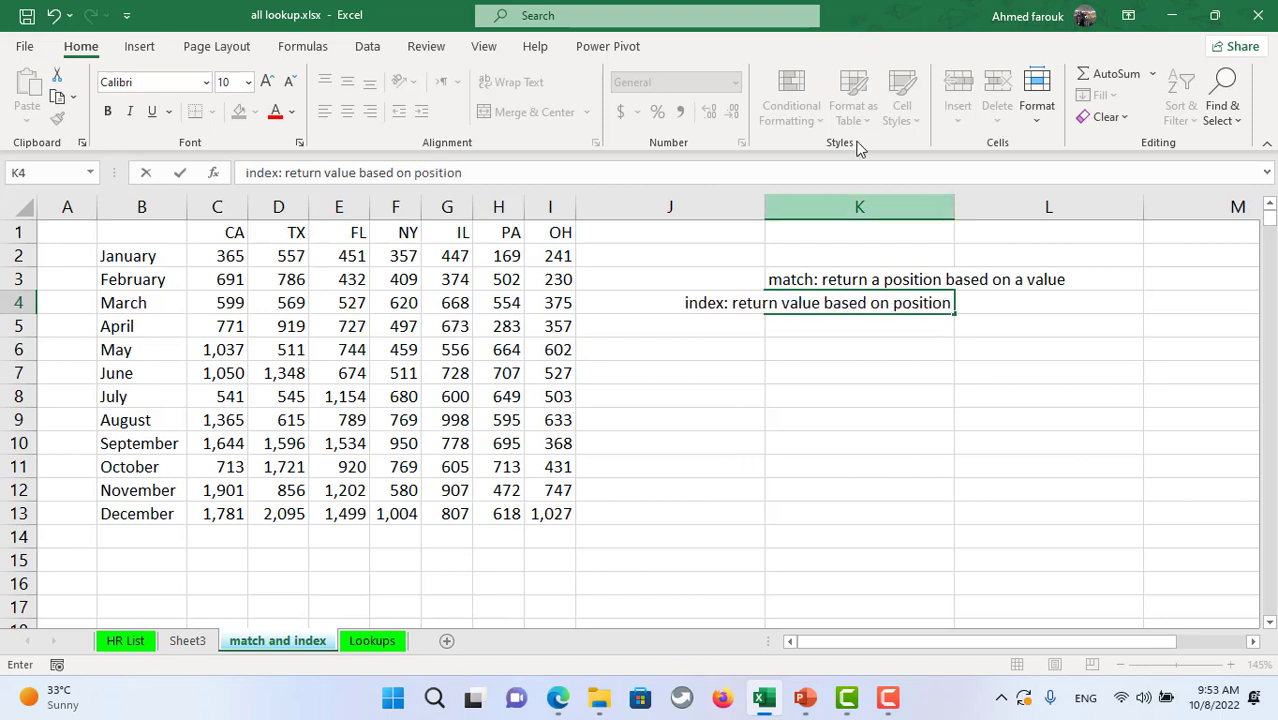
key("Return")
left_click(847, 422)
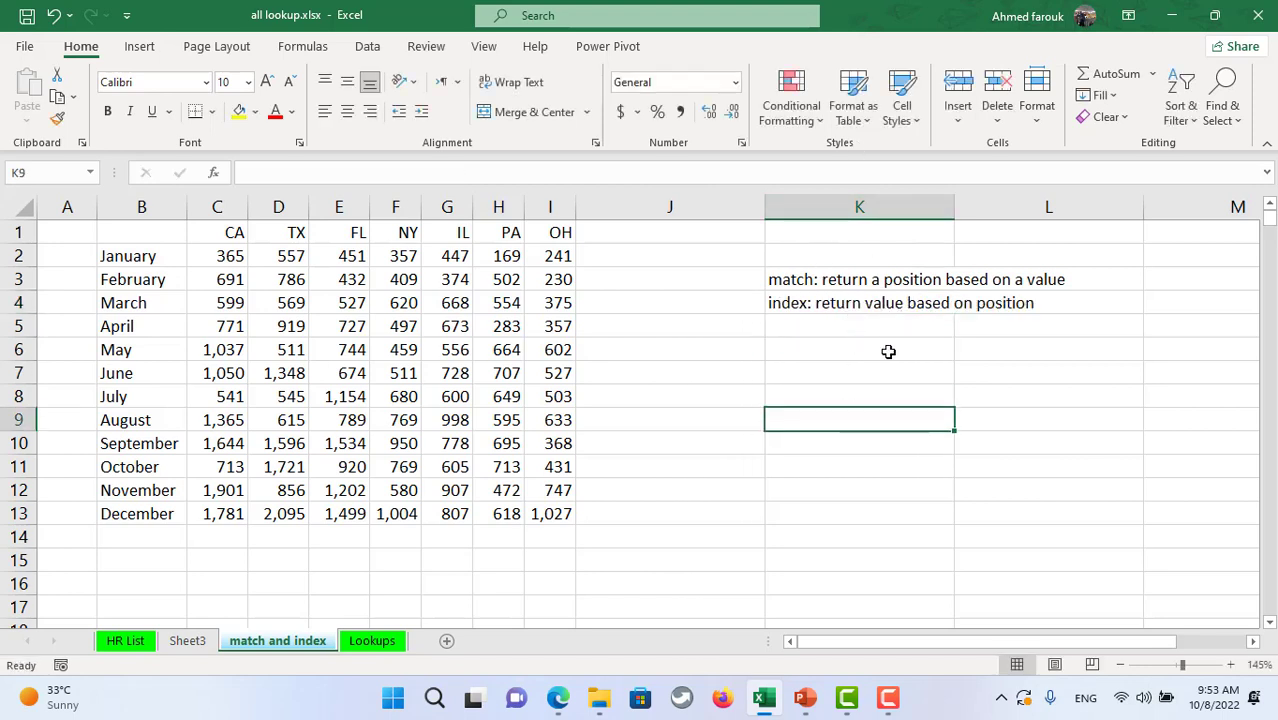
- Highlight the March row, TX column and April row, then enter 919 in K7
left_click_drag(223, 302, 563, 308)
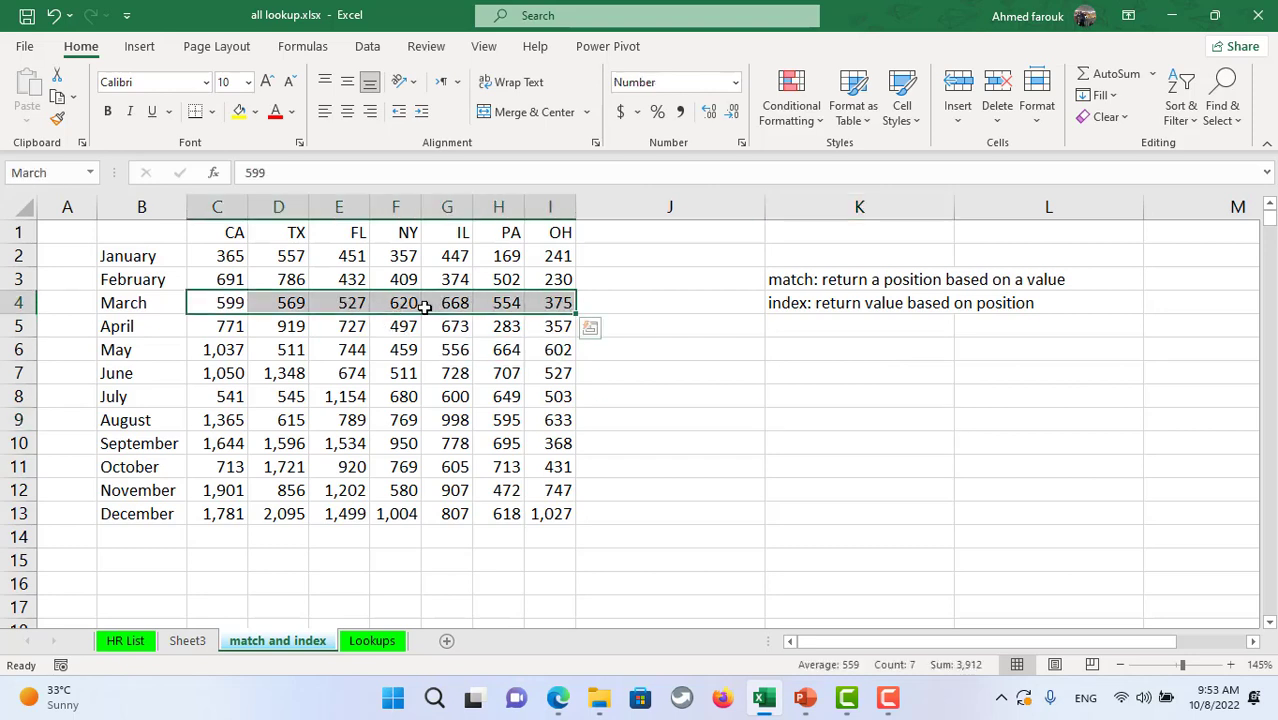
left_click(853, 283)
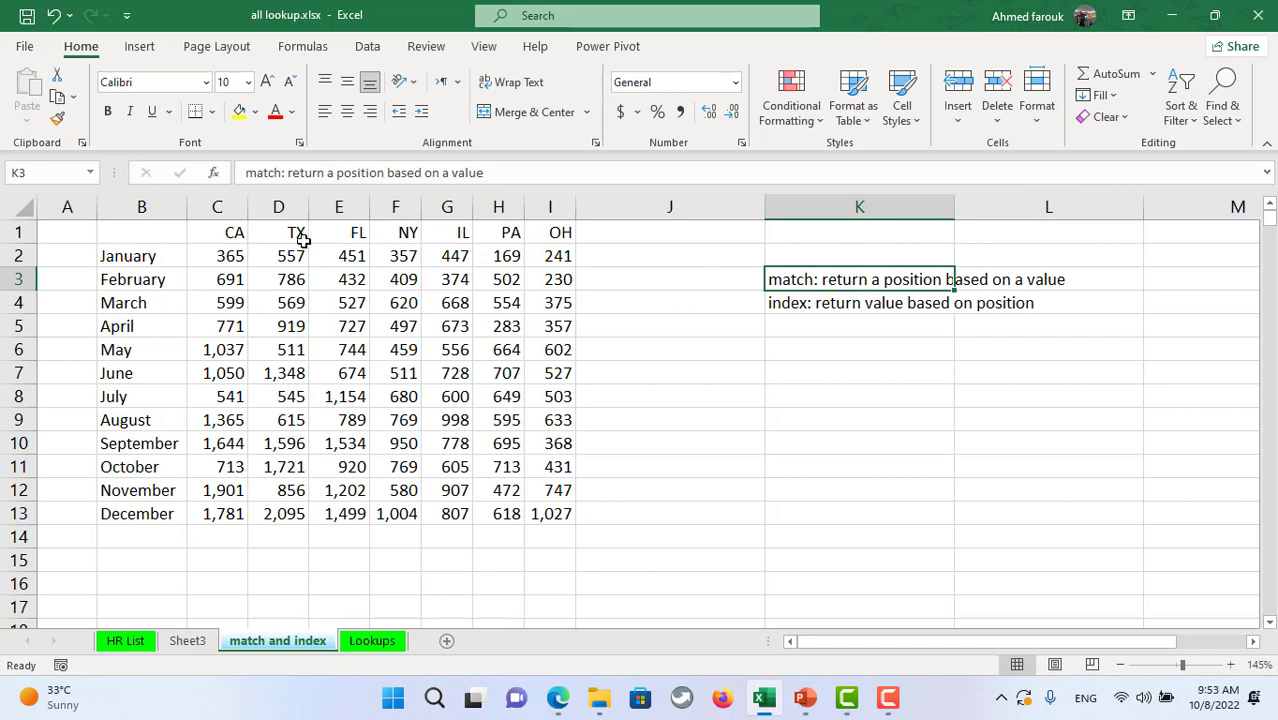
left_click_drag(295, 249, 293, 514)
left_click_drag(228, 330, 573, 328)
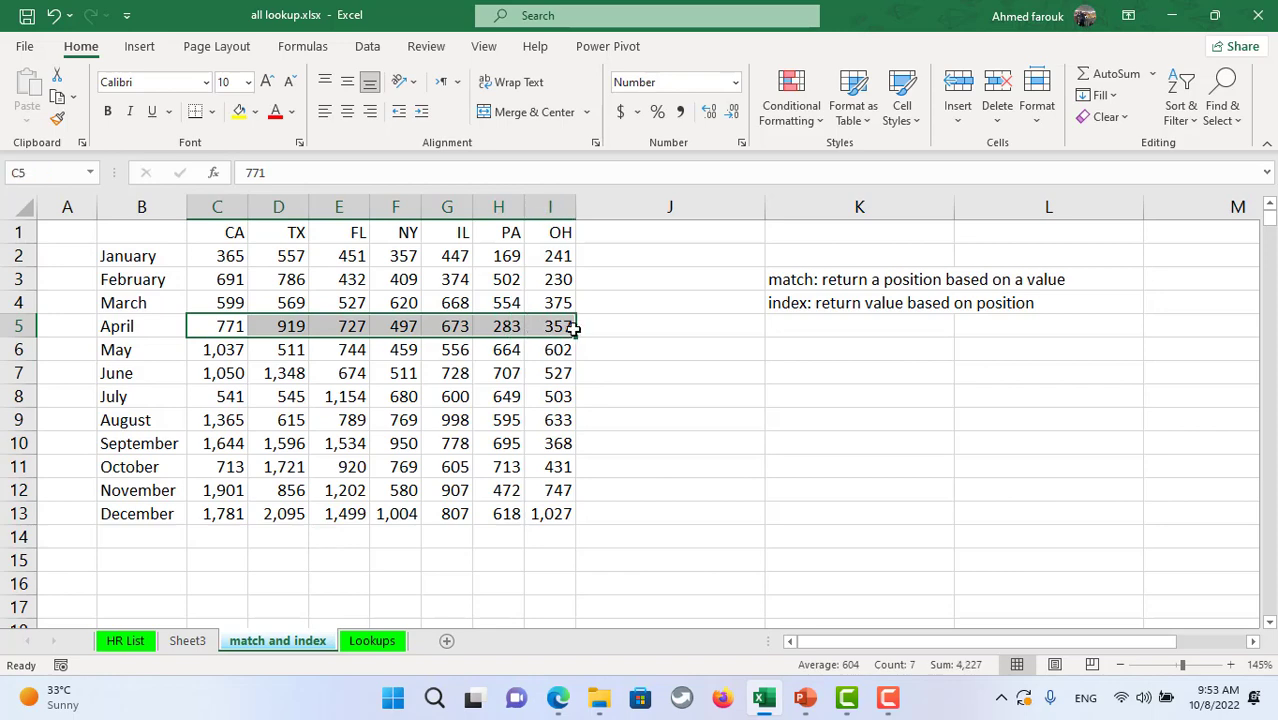
left_click(877, 375)
type("91")
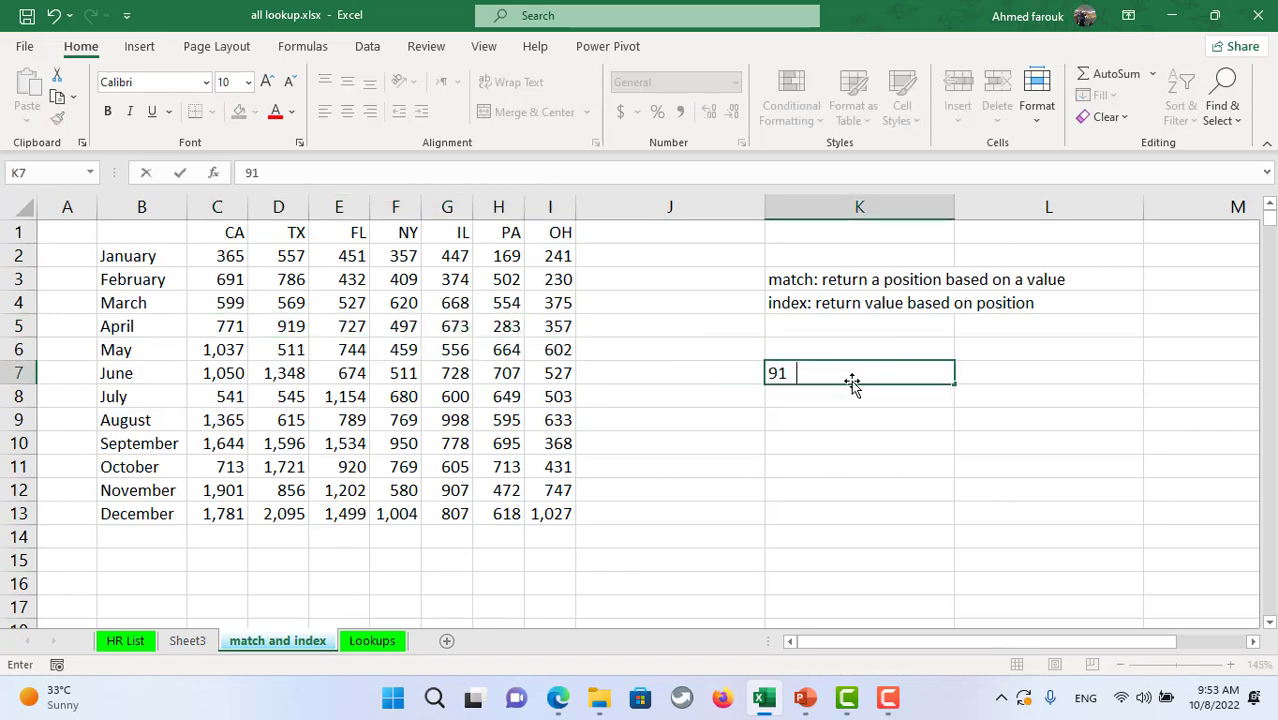
key("Return")
- Re-highlight the C2:I13 block, the TX column and the first three months to show positions
left_click_drag(228, 255, 562, 516)
left_click(684, 509)
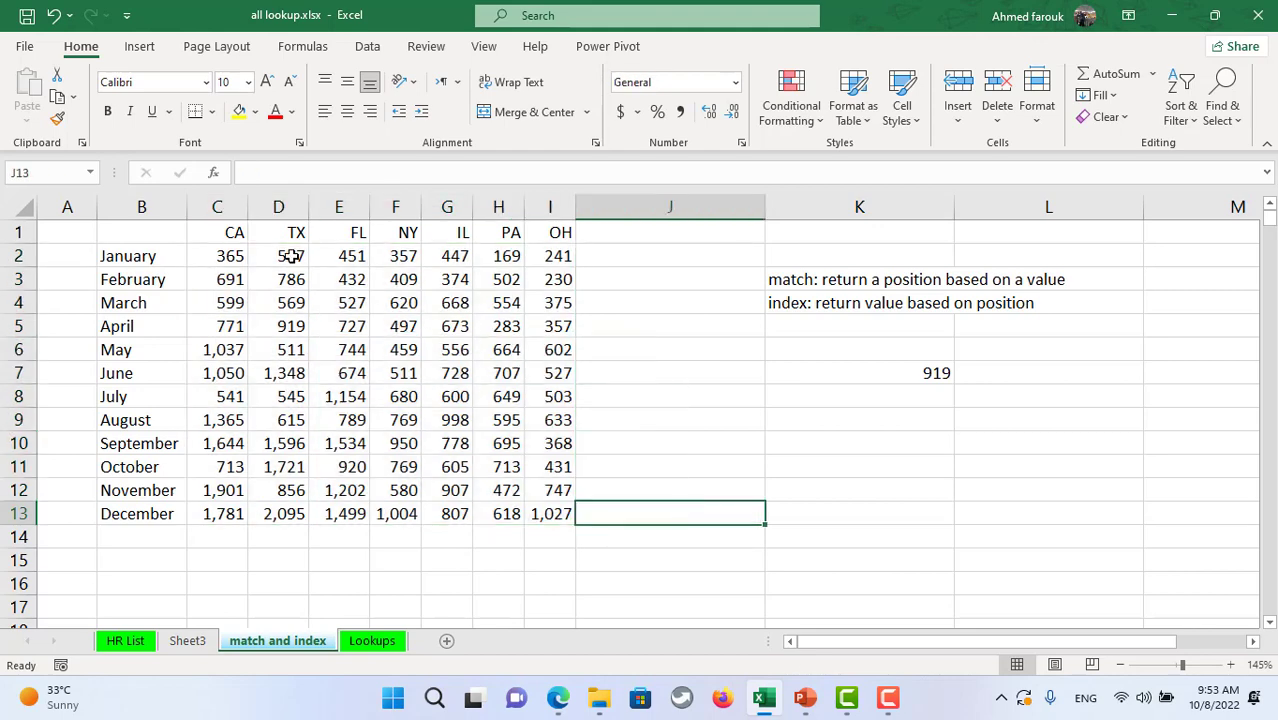
left_click_drag(287, 257, 291, 303)
left_click_drag(293, 382, 291, 514)
left_click(225, 303)
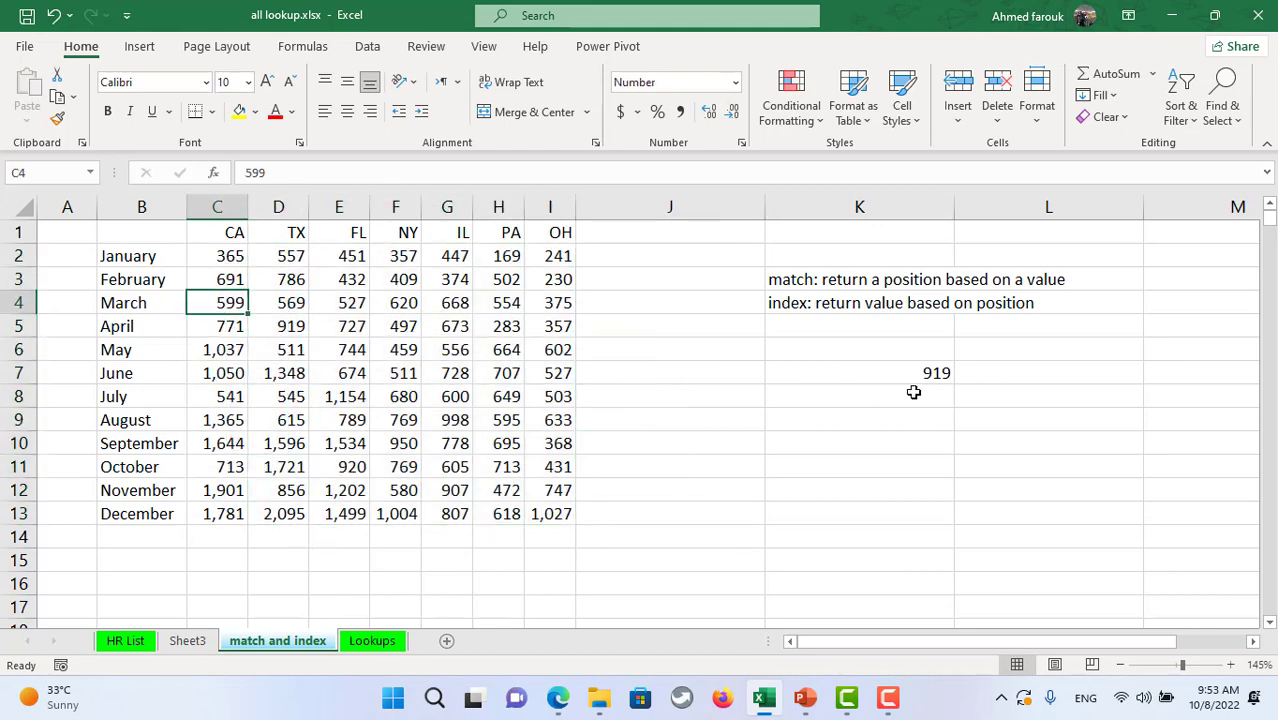
left_click_drag(222, 252, 400, 303)
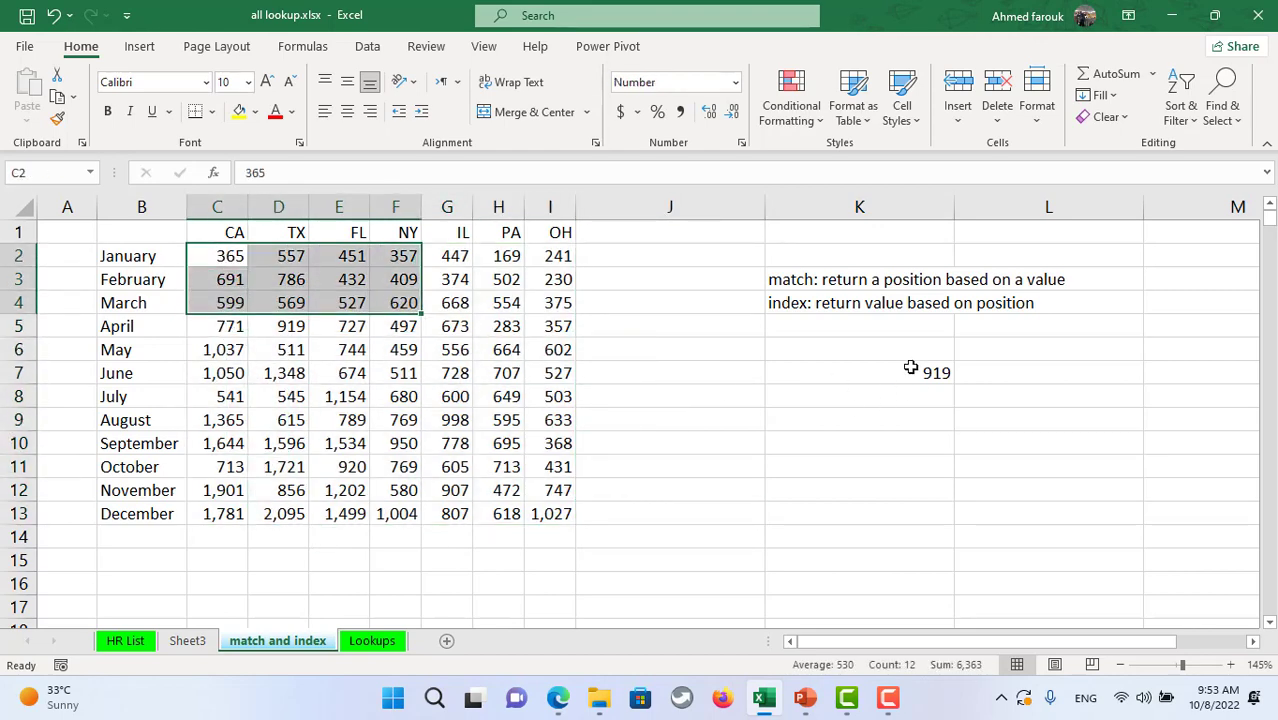
left_click(917, 368)
left_click_drag(222, 252, 539, 512)
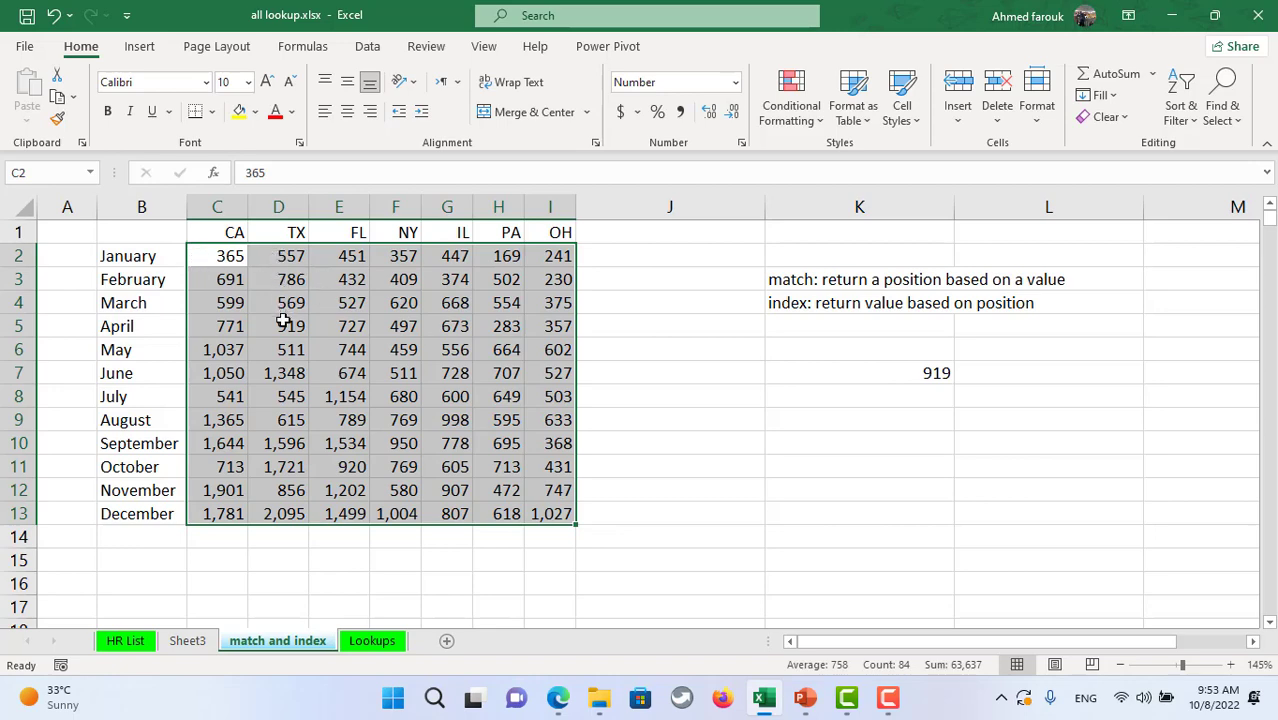
- Enter =INDEX(C2:I13,3,5) in K9 to return 668, March's IL figure
left_click(838, 427)
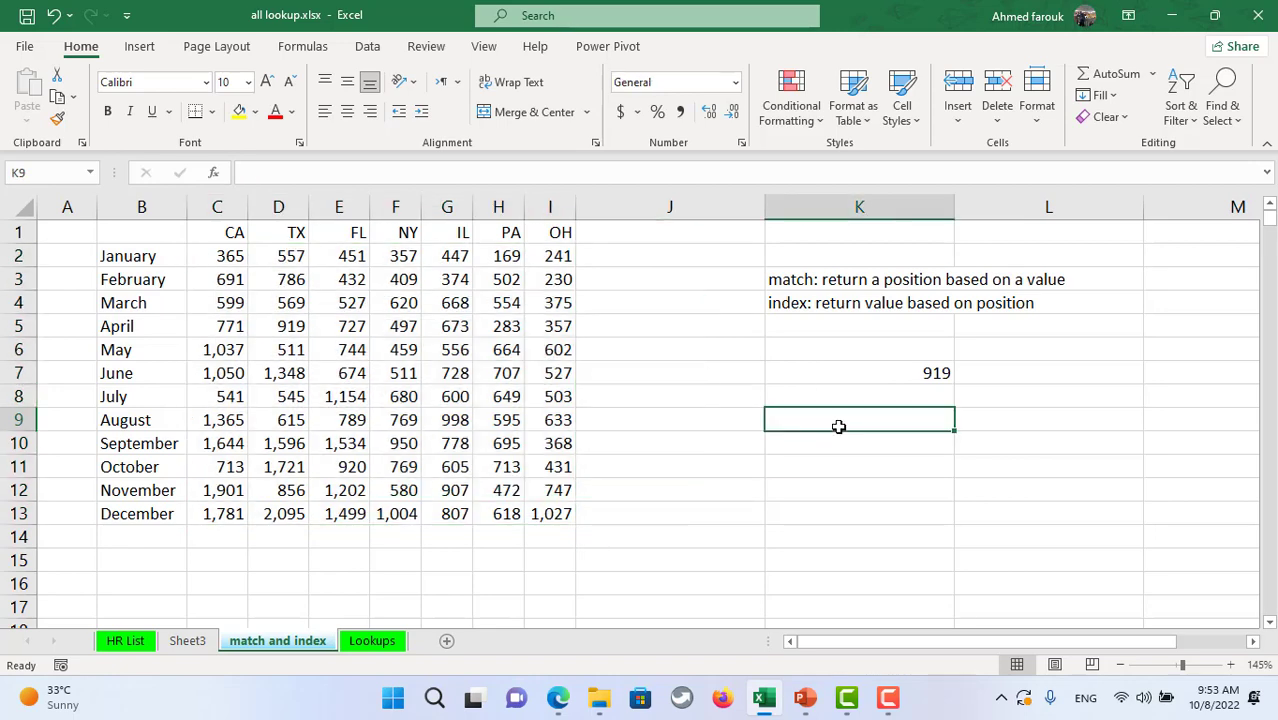
type("=index")
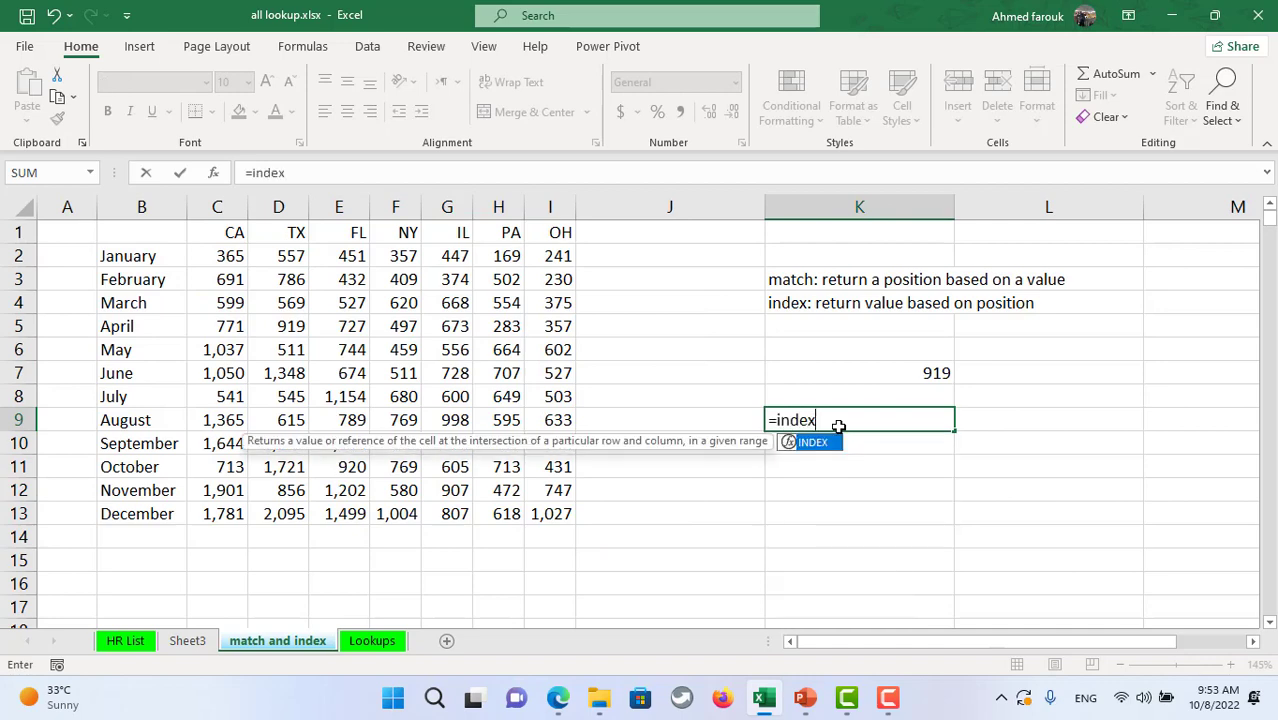
key("Tab")
left_click_drag(214, 257, 542, 507)
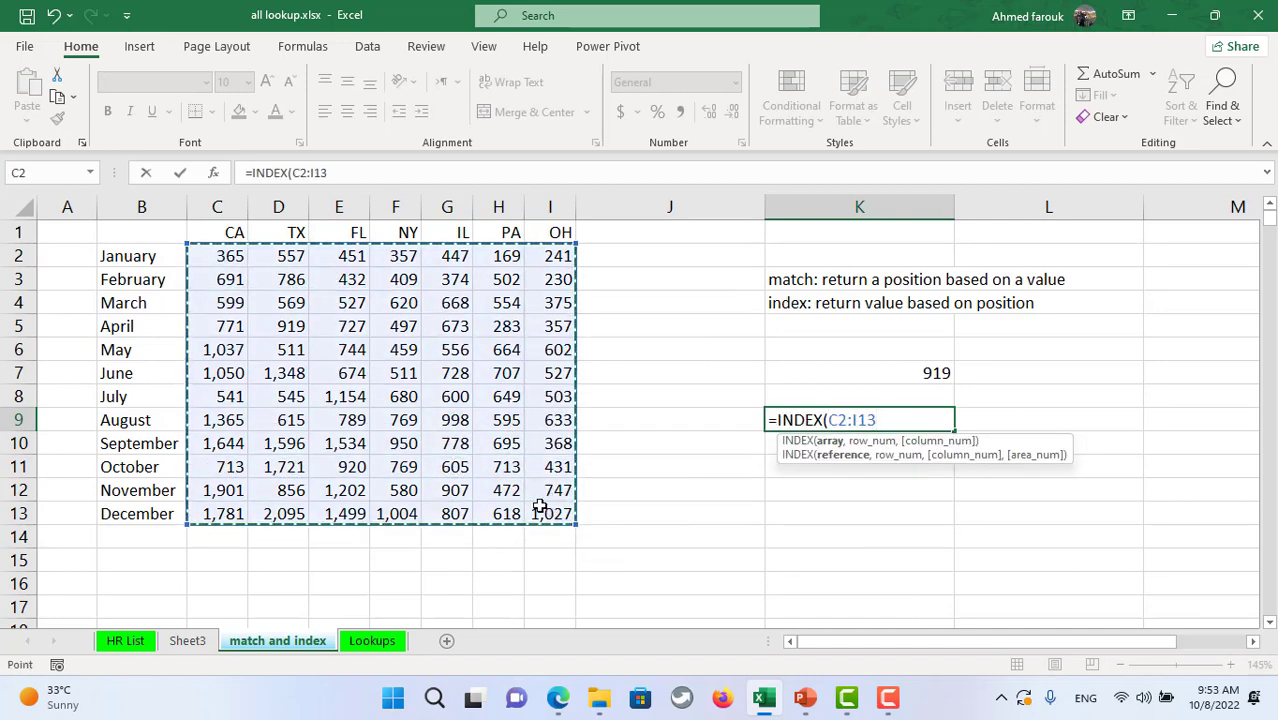
type(",3,5")
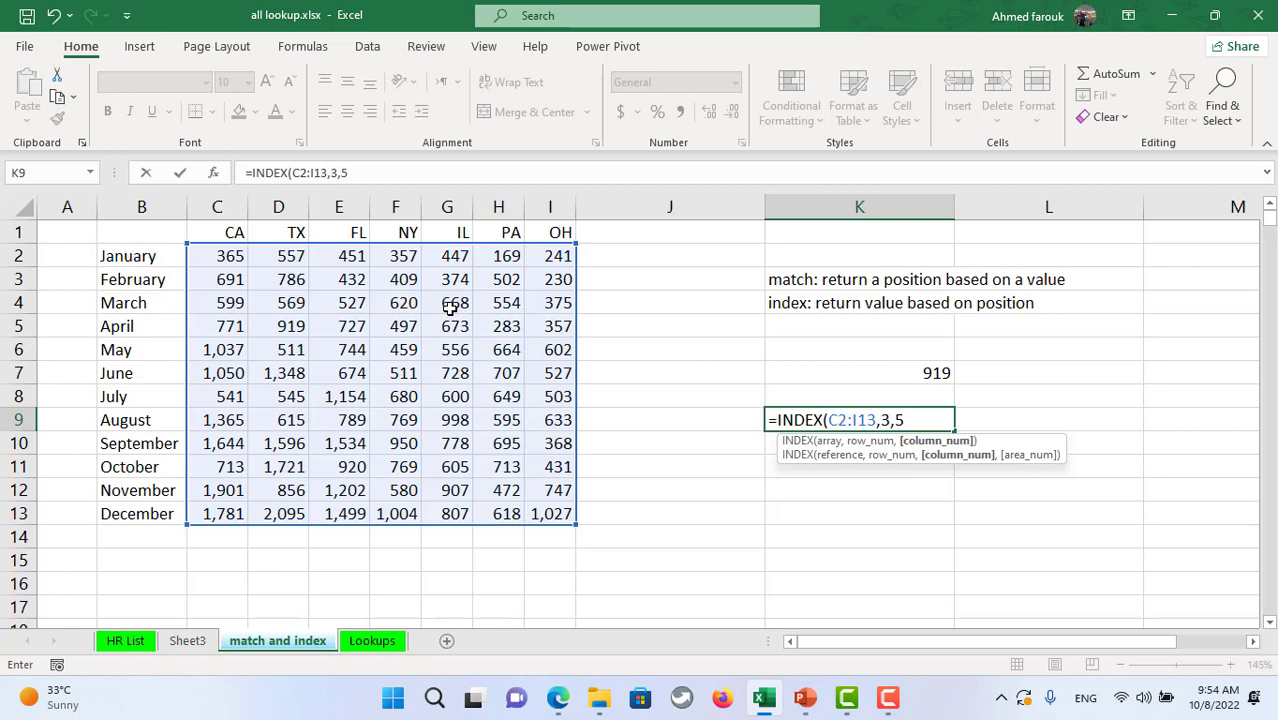
key("Return")
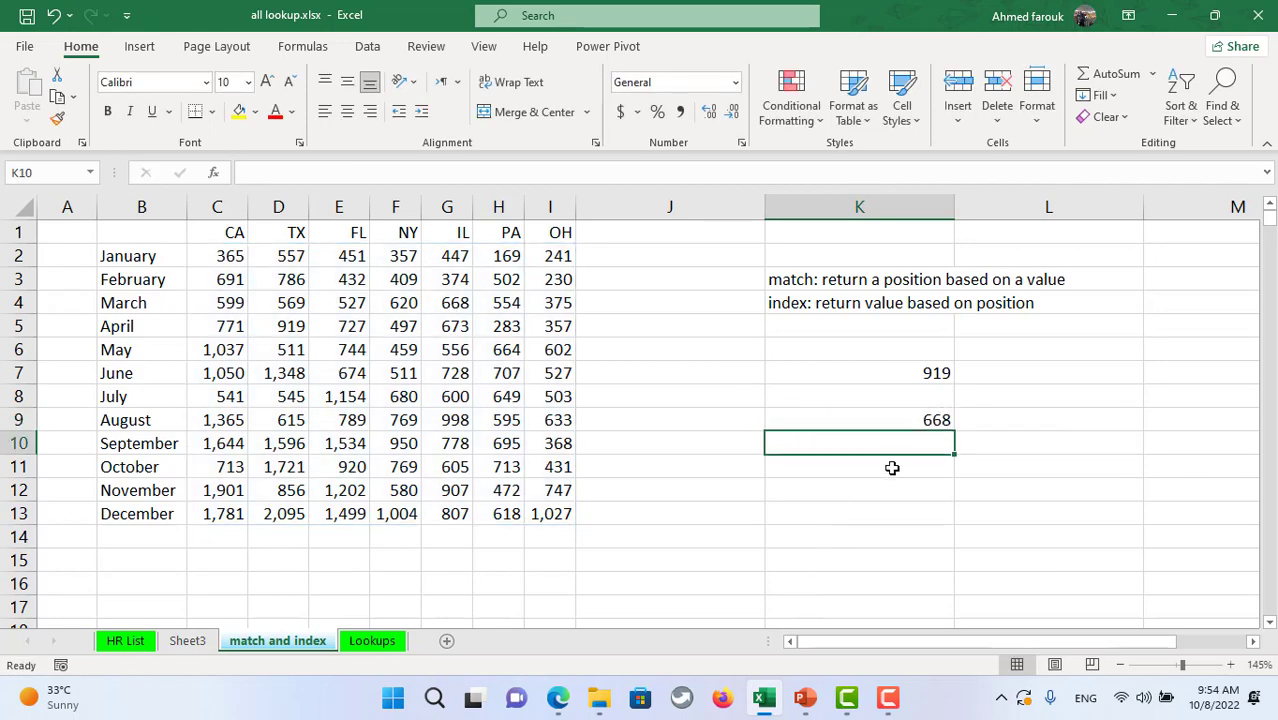
left_click(132, 640)
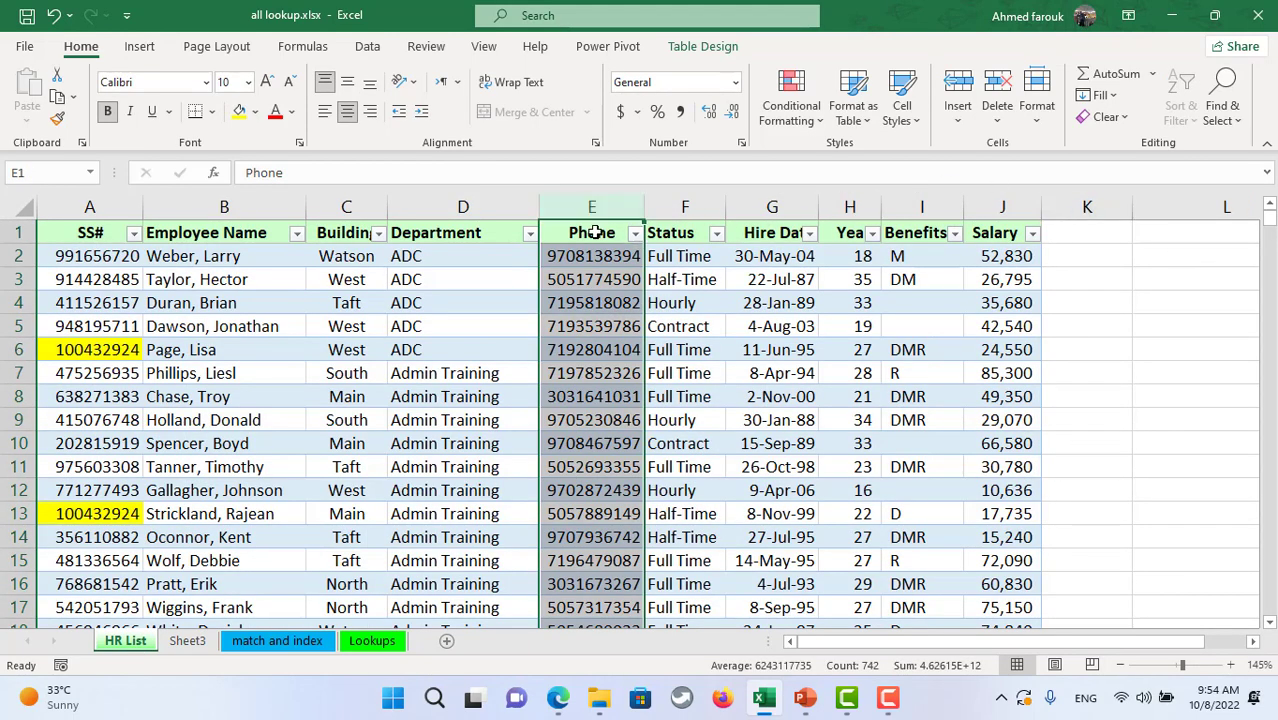
- Create the name Phone from column E's top-row header, then return to Sheet3
key("ctrl+shift+F3")
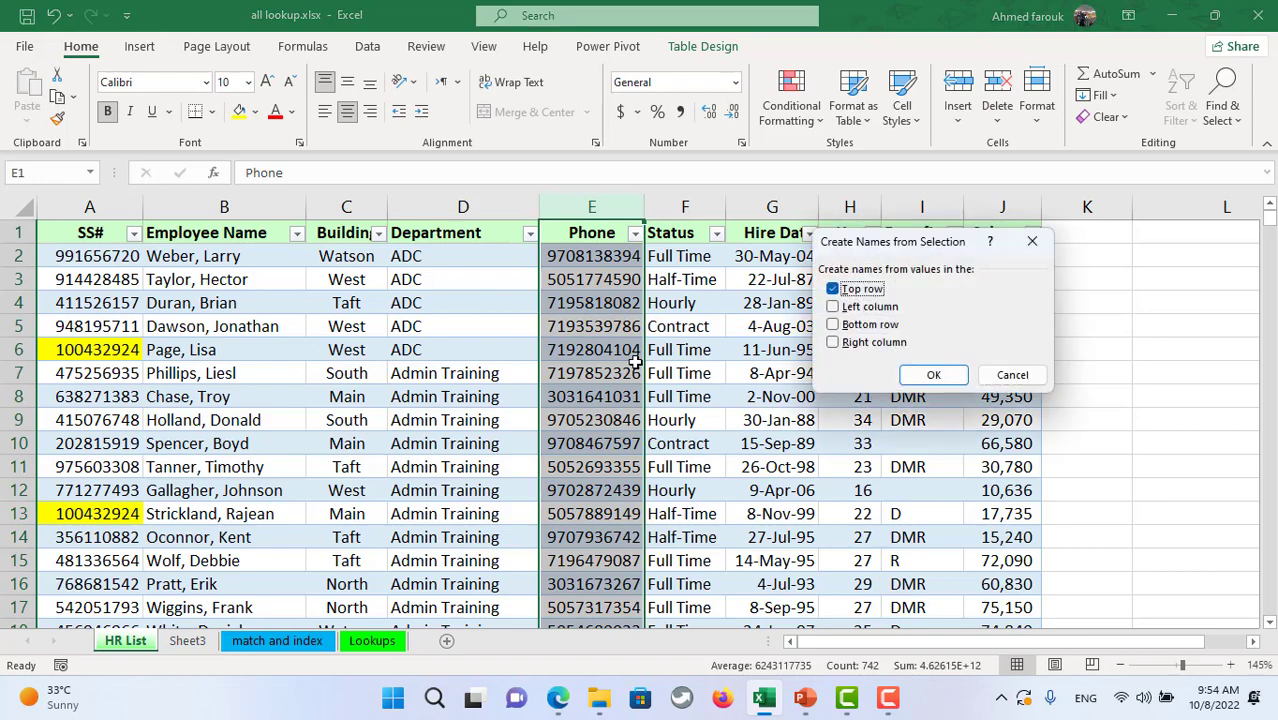
left_click(935, 375)
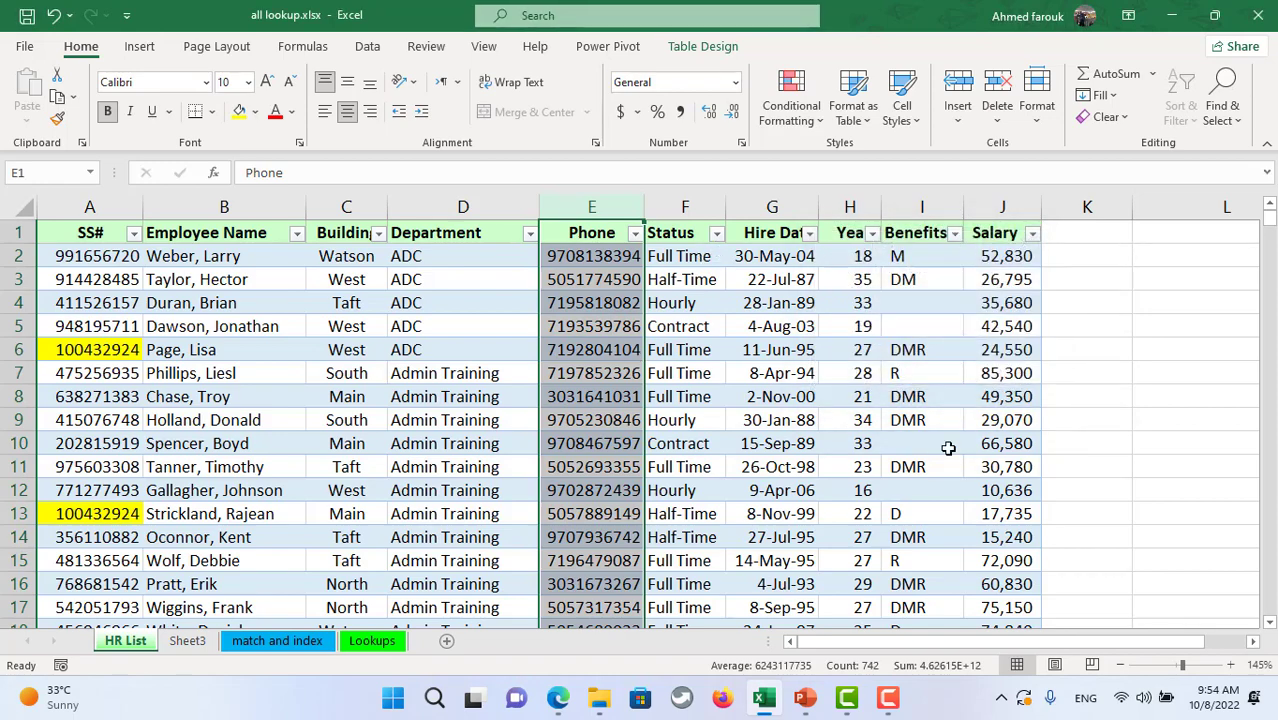
left_click(187, 641)
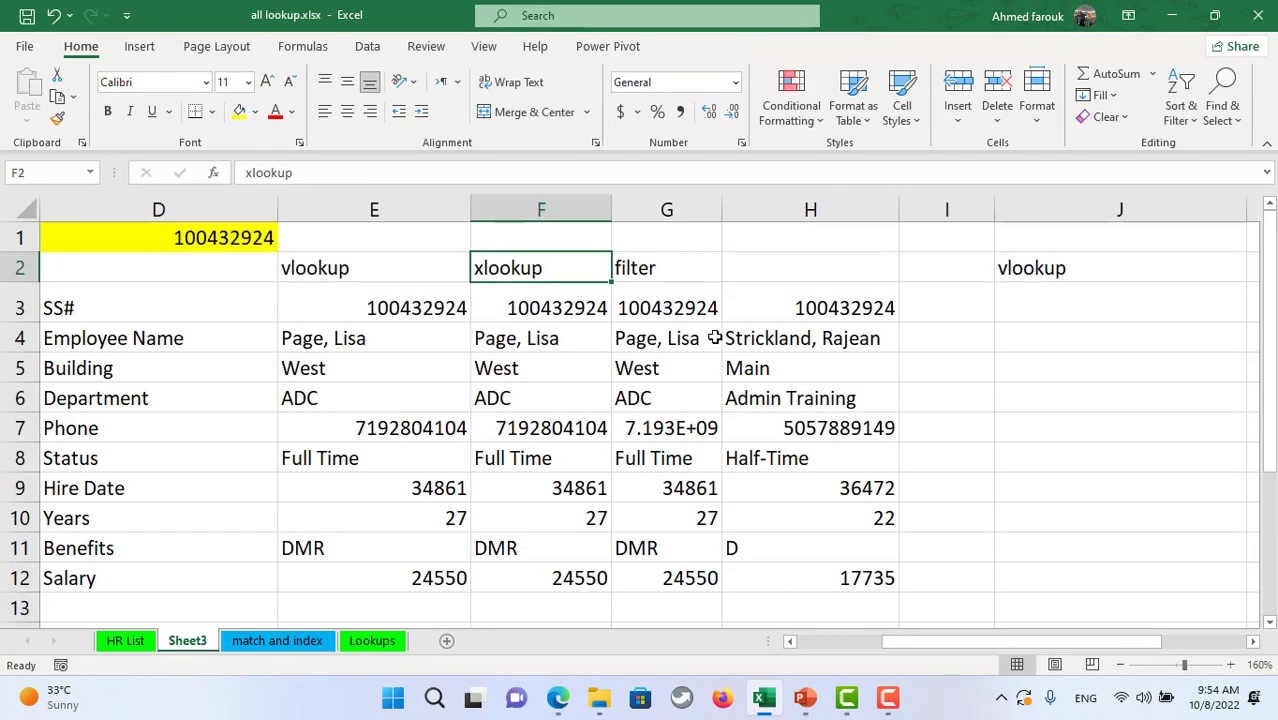
left_click(551, 237)
left_click(239, 111)
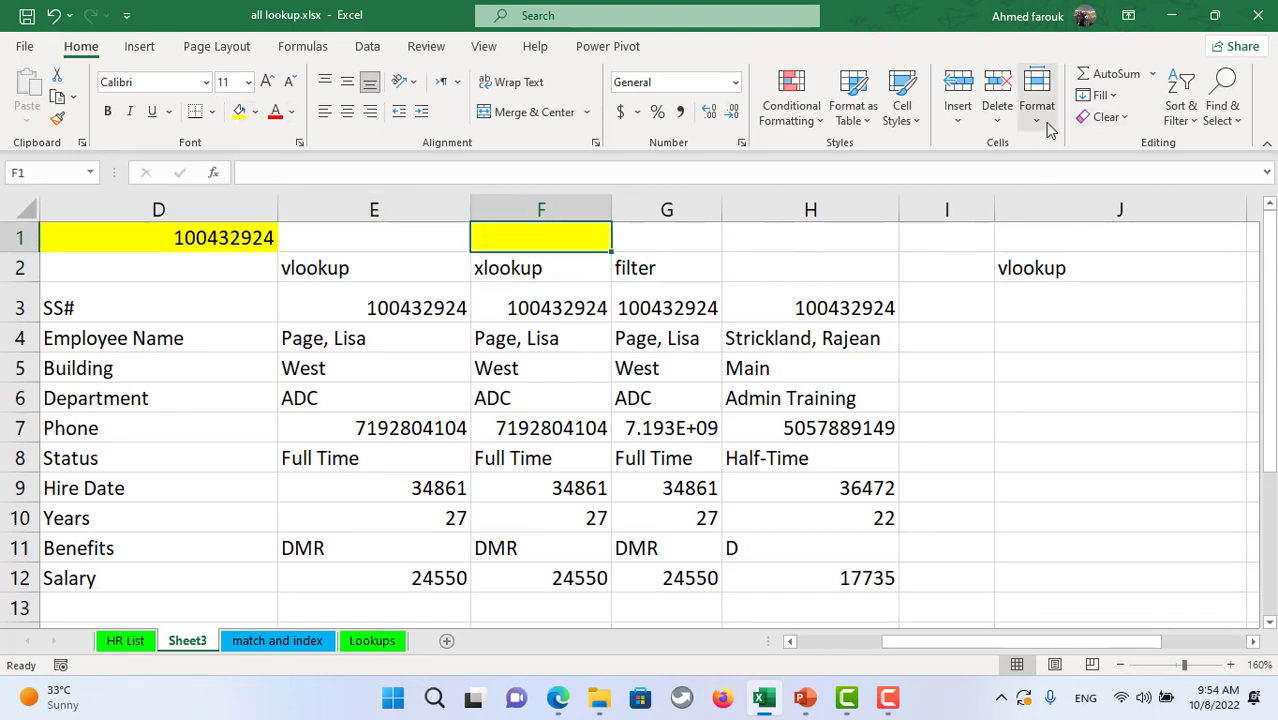
left_click(367, 46)
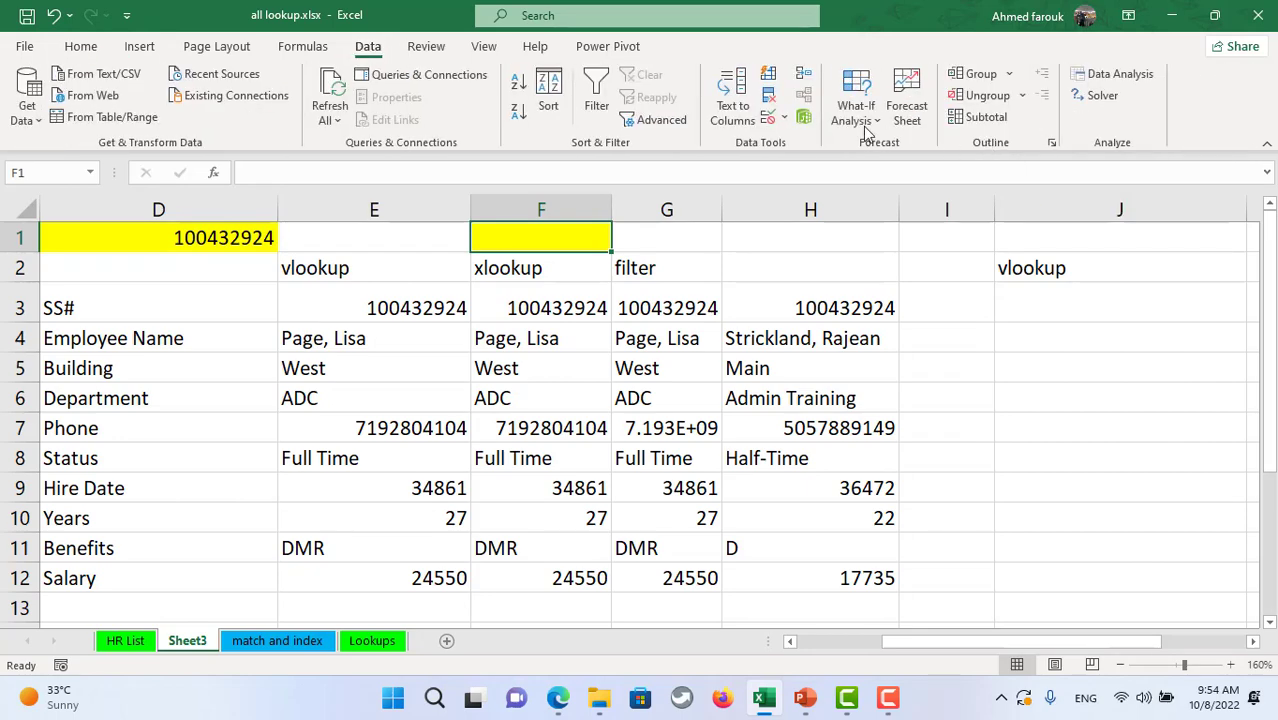
left_click(768, 117)
left_click(907, 269)
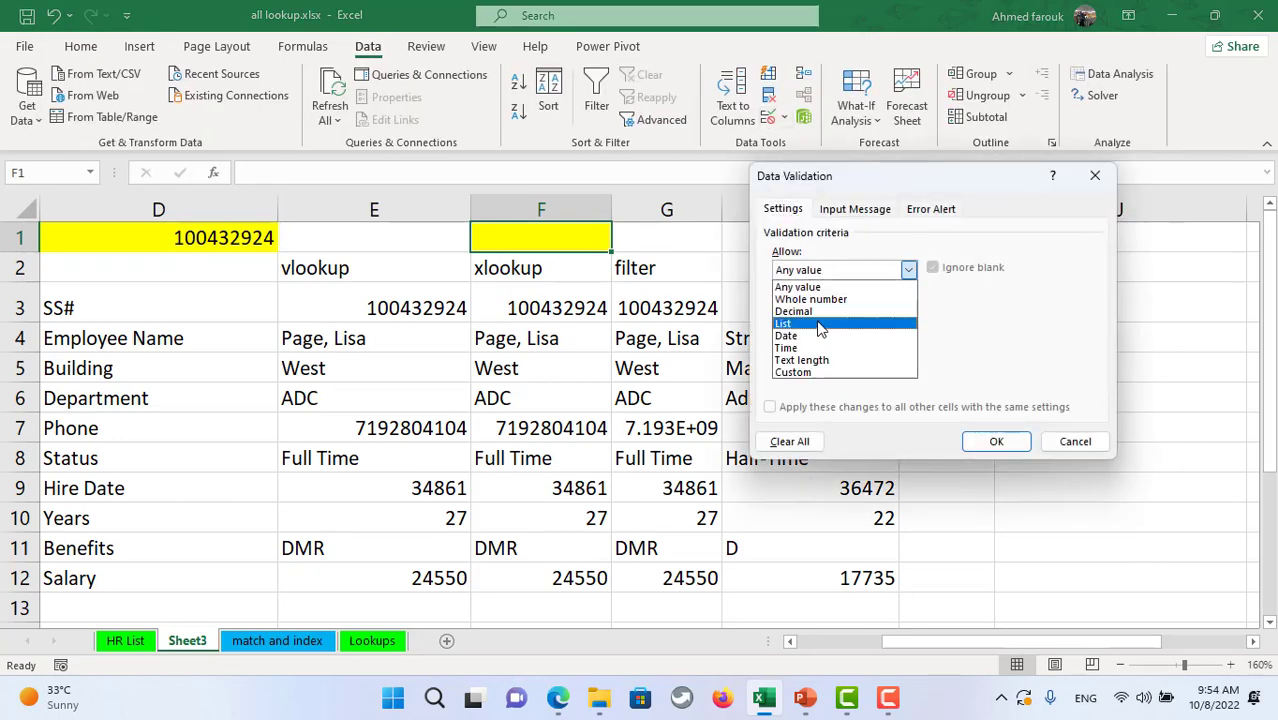
left_click(818, 323)
left_click(820, 345)
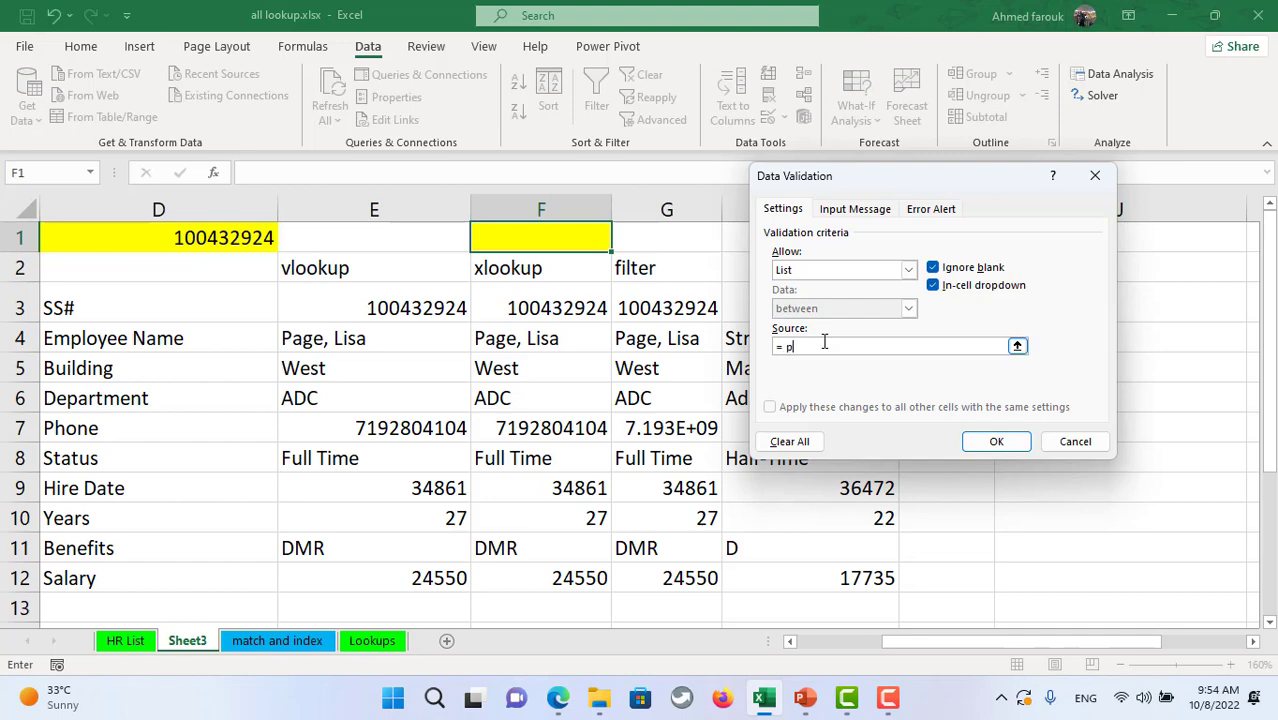
key("Return")
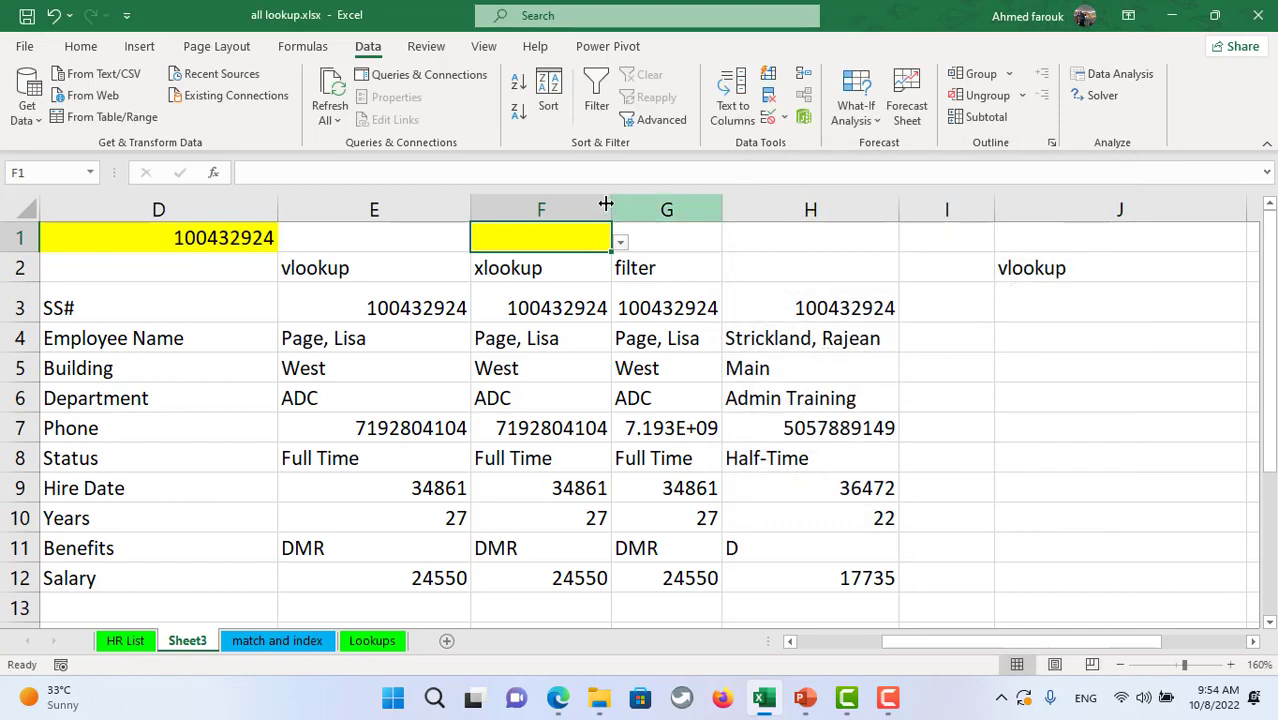
left_click(620, 243)
left_click(583, 286)
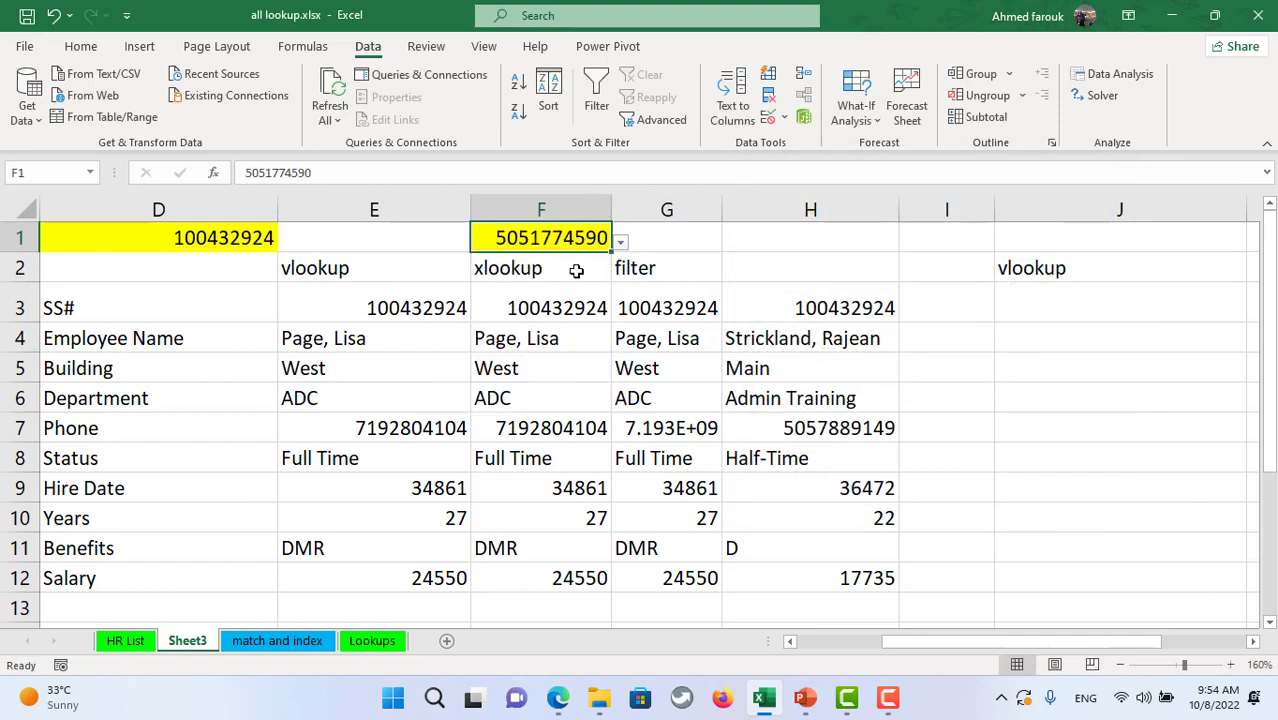
- Delete the results in E3:H3 and the column E cells below, then go to HR List
left_click(430, 311)
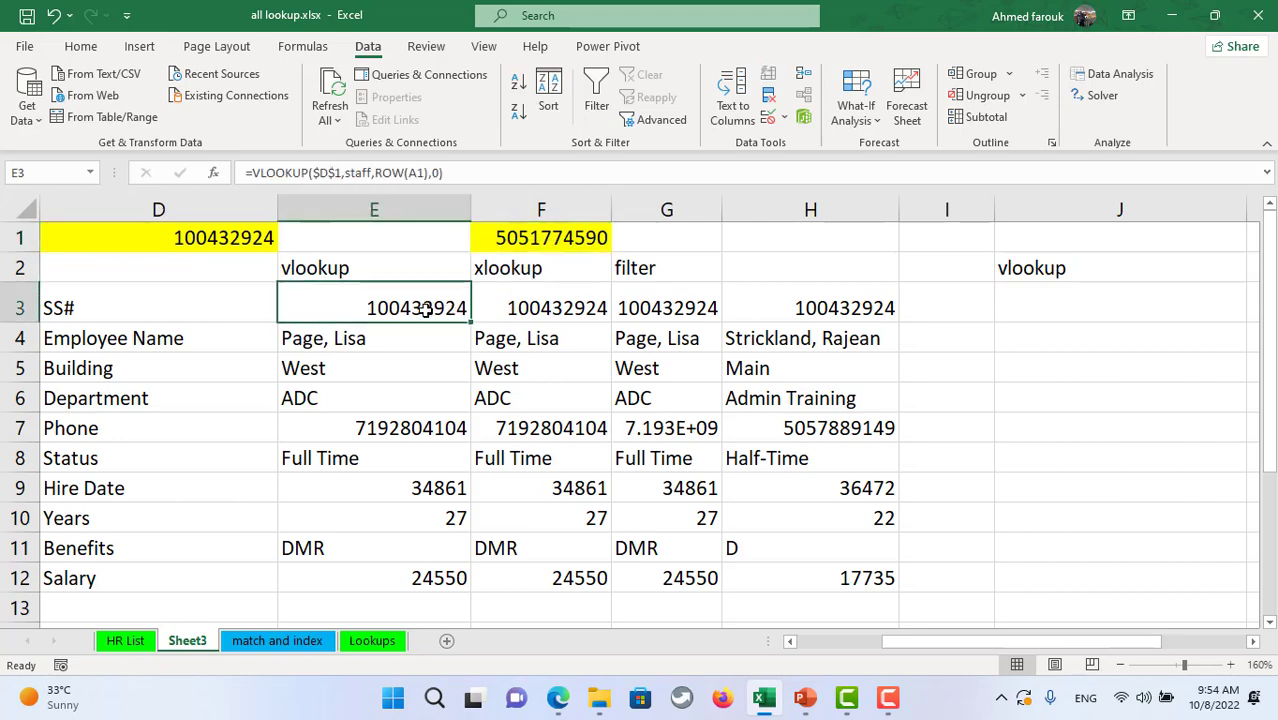
left_click_drag(415, 306, 773, 300)
key("Delete")
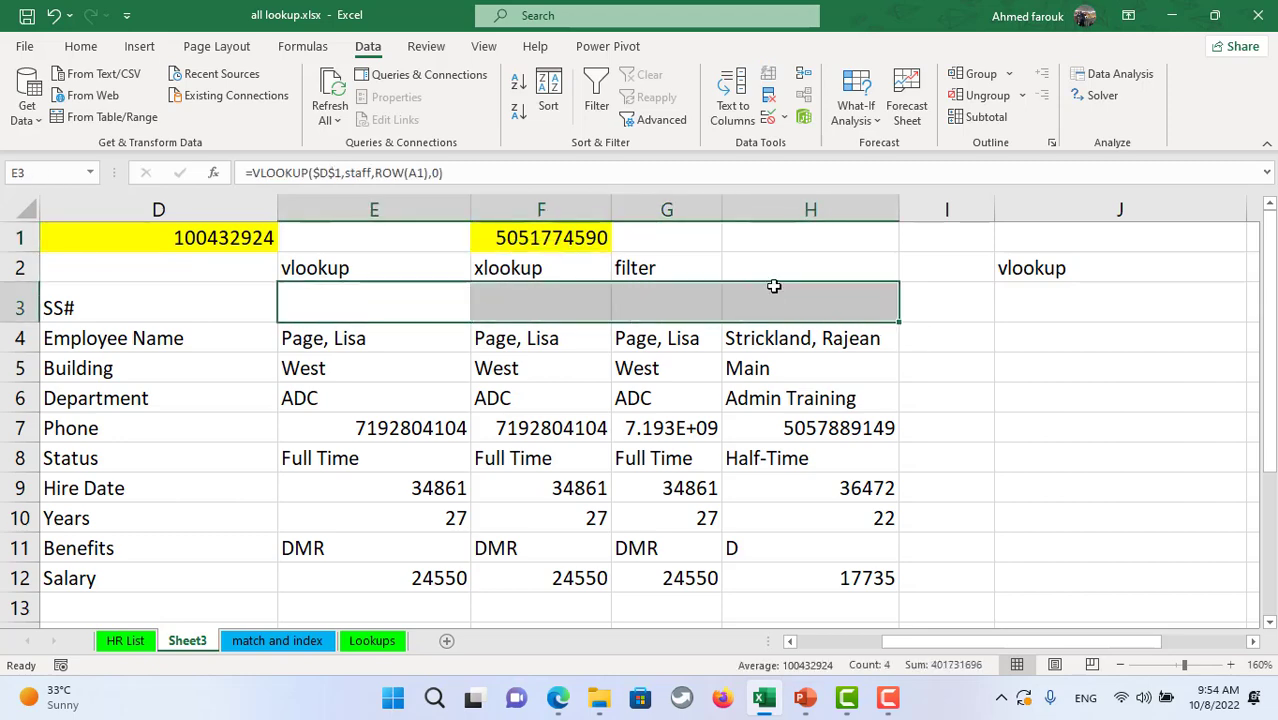
left_click_drag(409, 337, 399, 528)
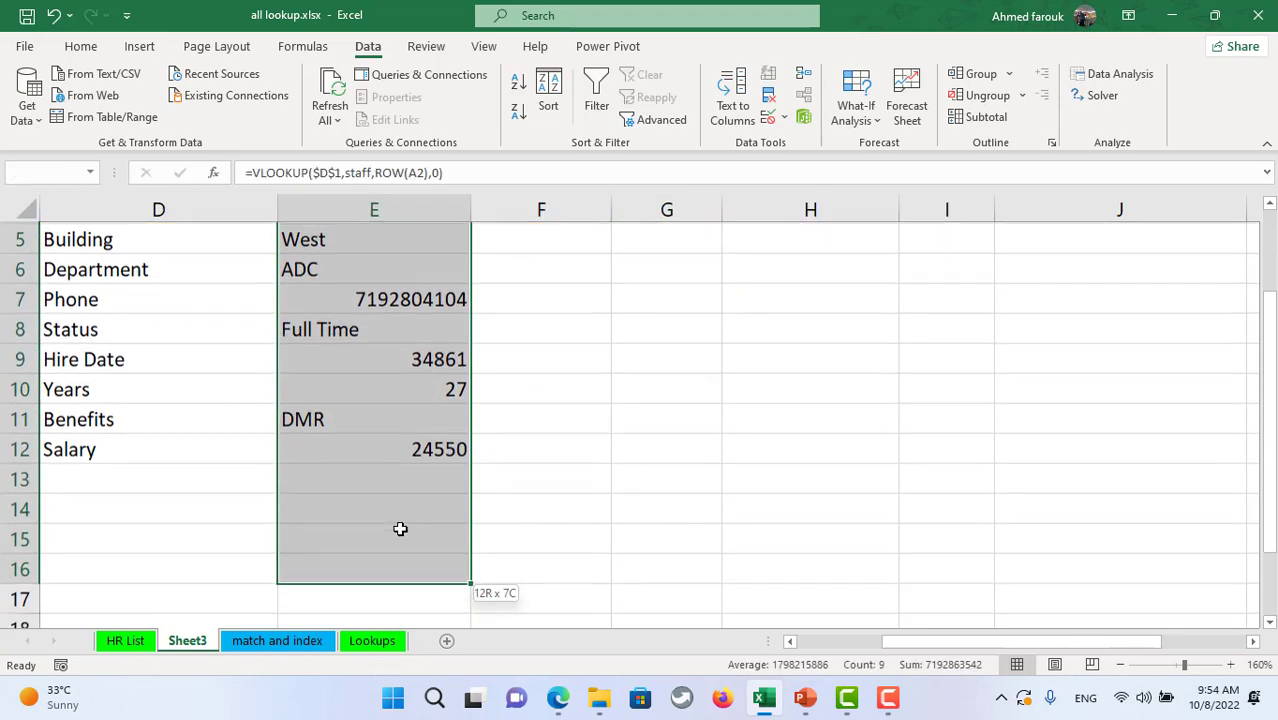
key("Delete")
scroll(399, 522, "up", 1)
scroll(397, 331, "up", 1)
left_click(408, 298)
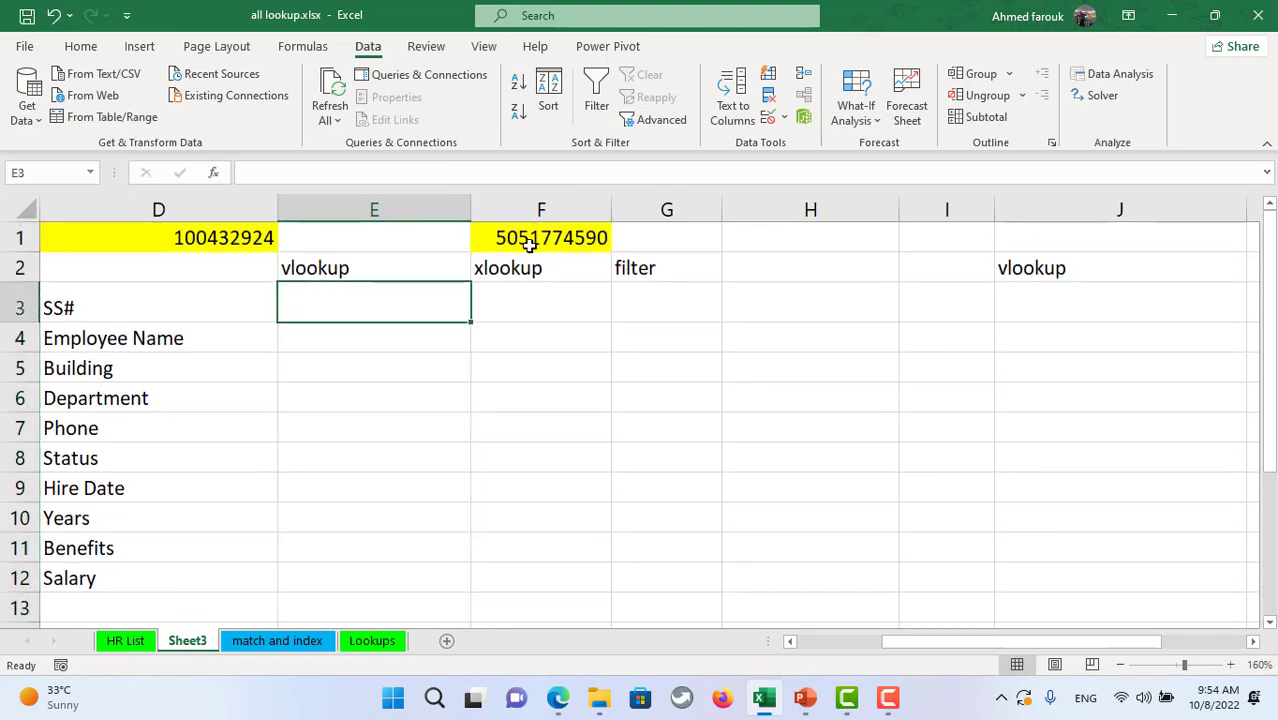
left_click(130, 640)
- On Sheet3, change the E2 label from vlookup to 'match and index'
left_click(591, 206)
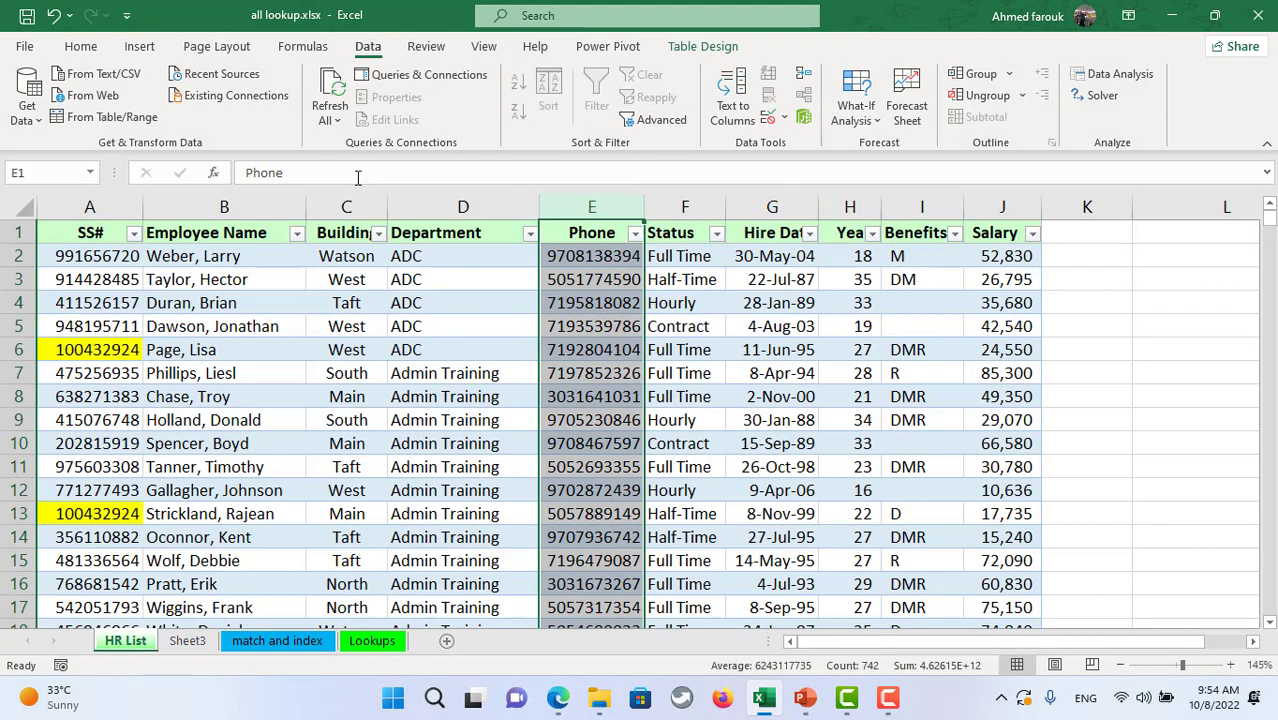
left_click(188, 641)
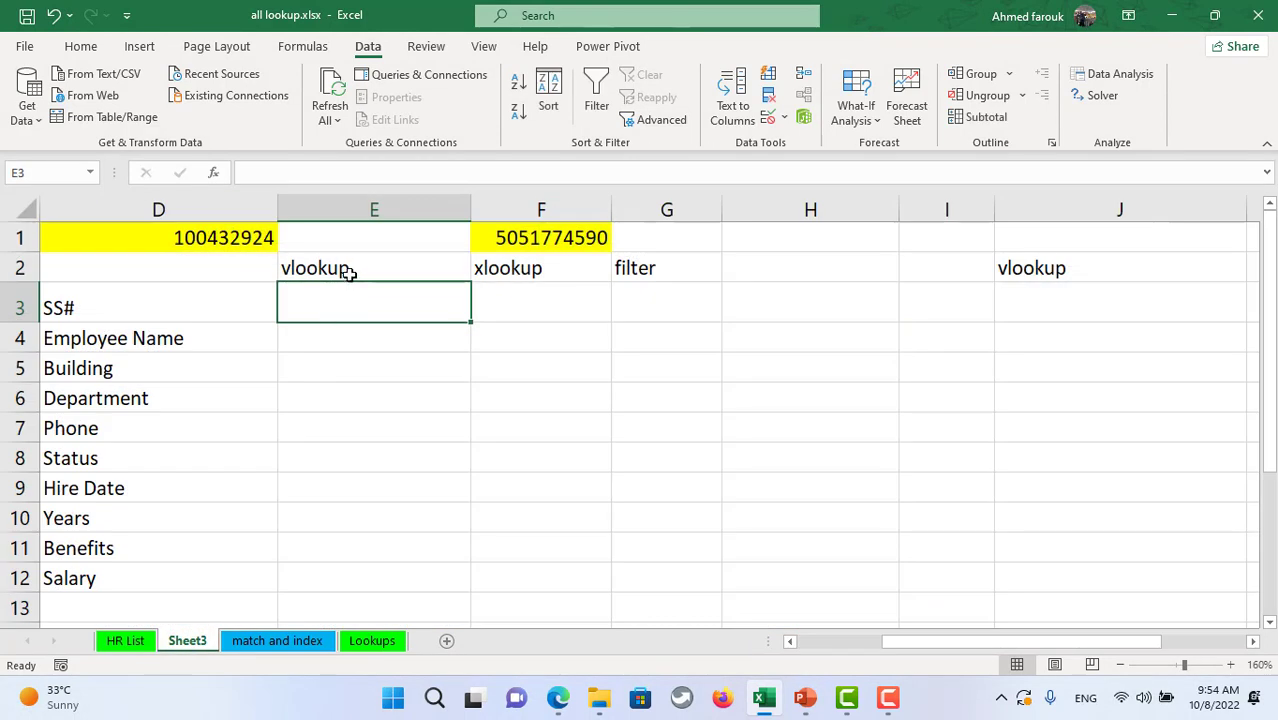
left_click(374, 258)
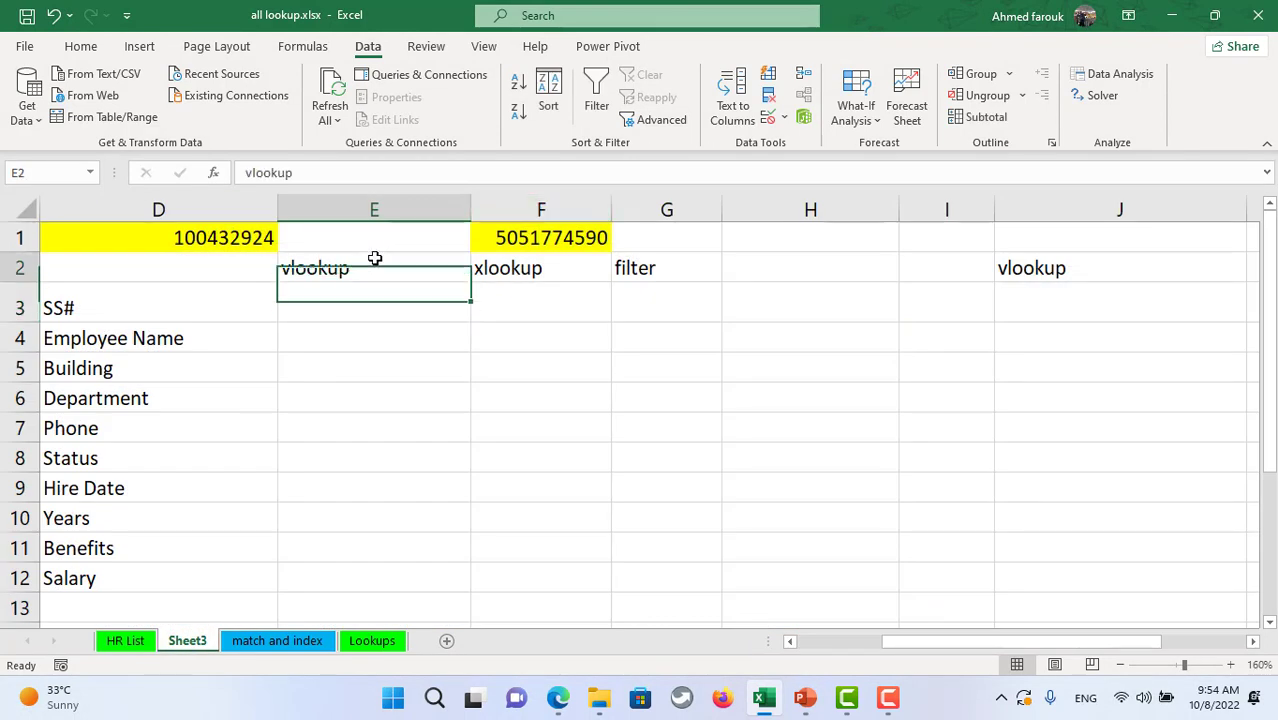
type("matc")
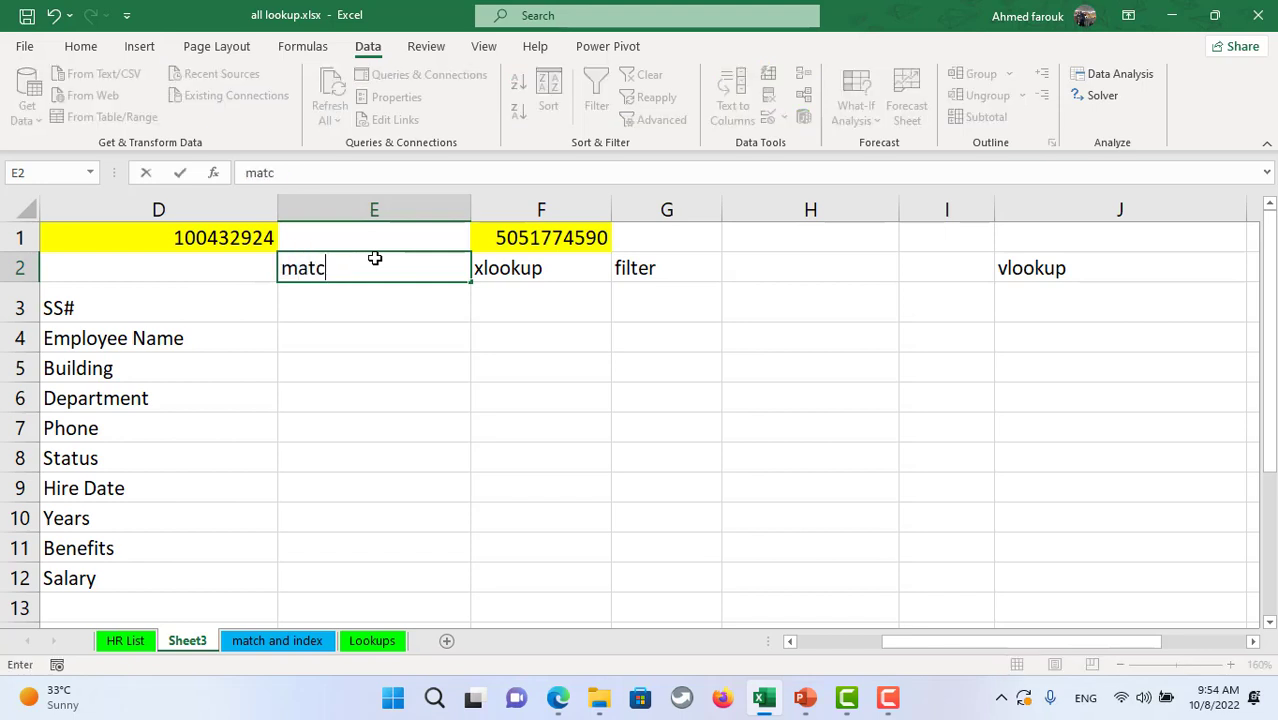
type("h and index")
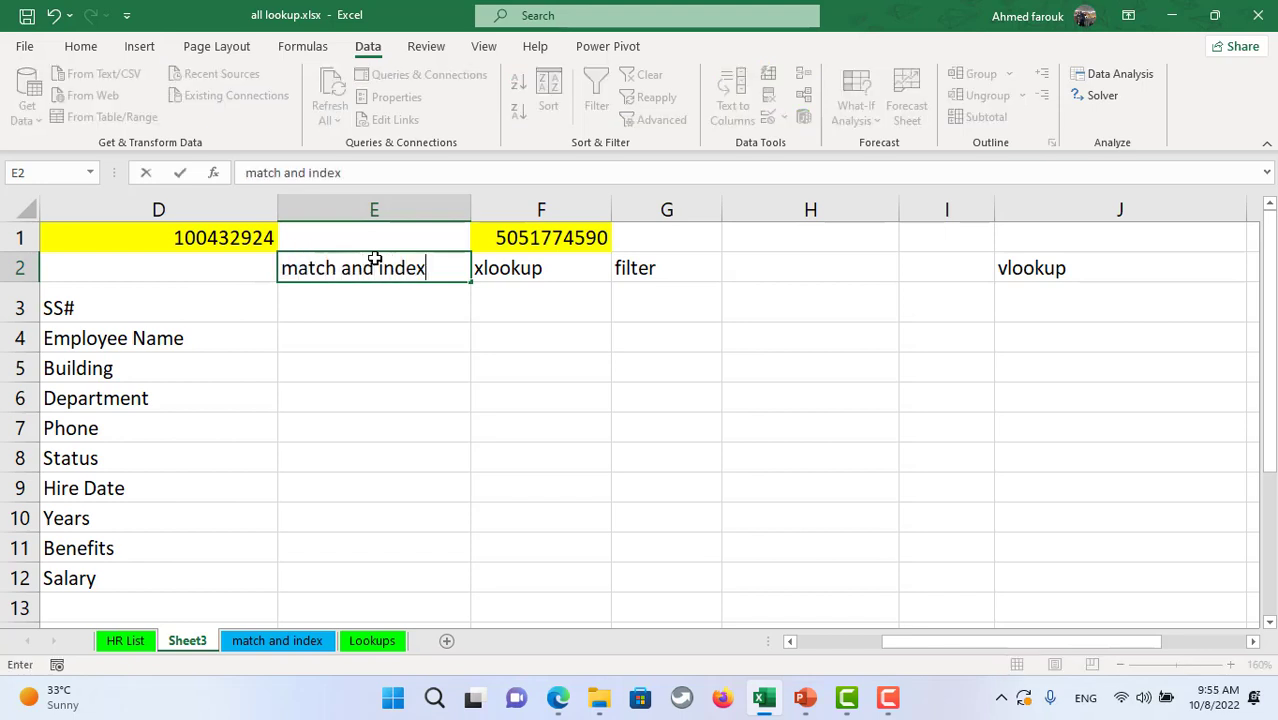
left_click(316, 305)
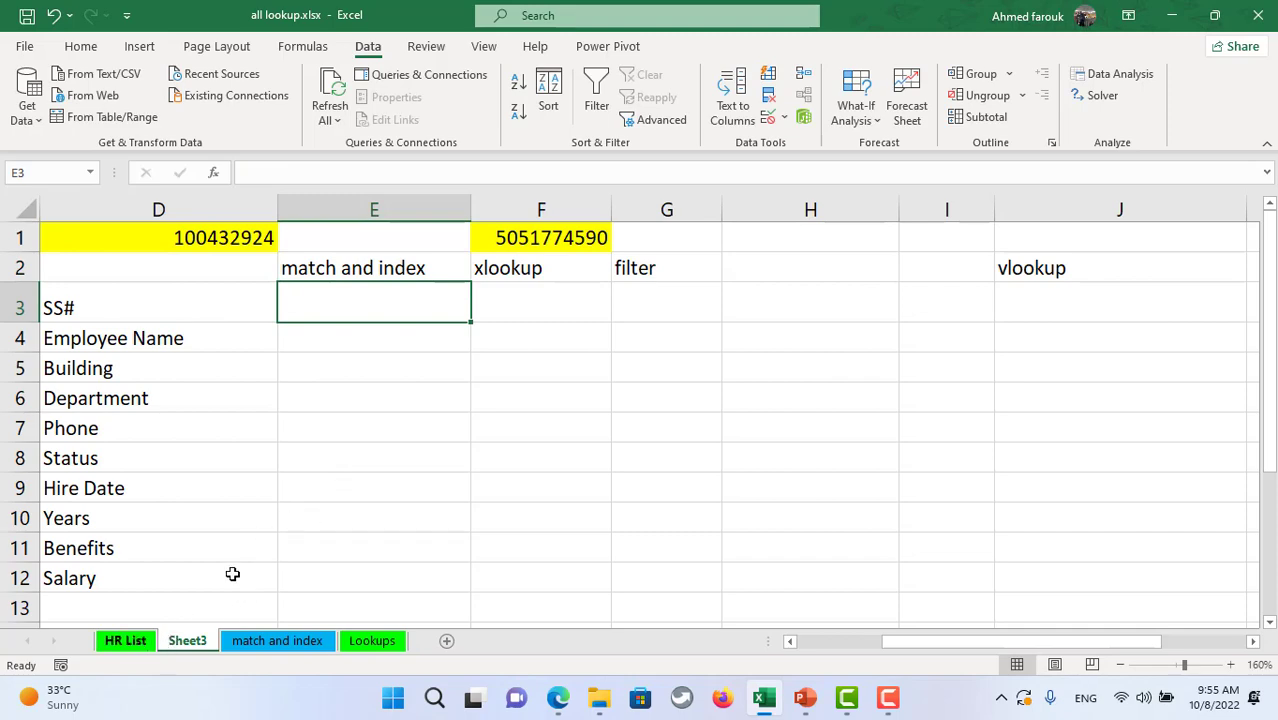
- Review HR List's Employee Name column and row 8 record, then return to Sheet3
left_click(126, 640)
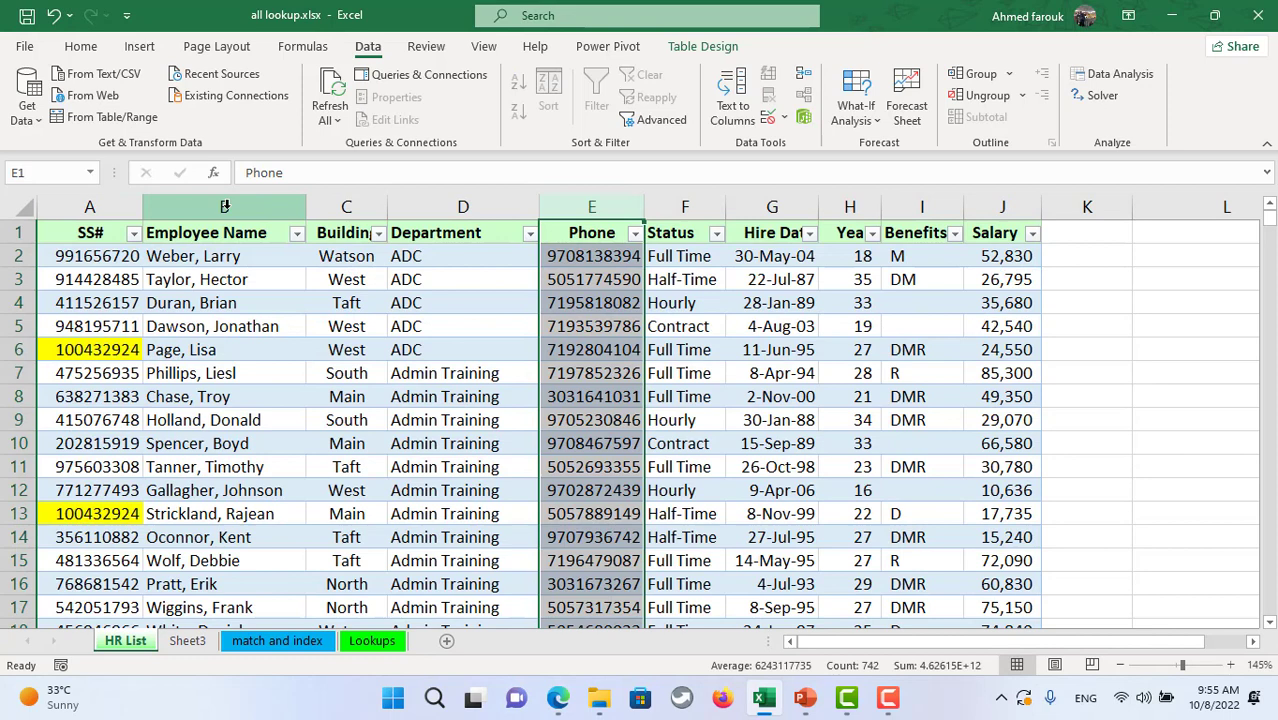
left_click(225, 206)
left_click(627, 398)
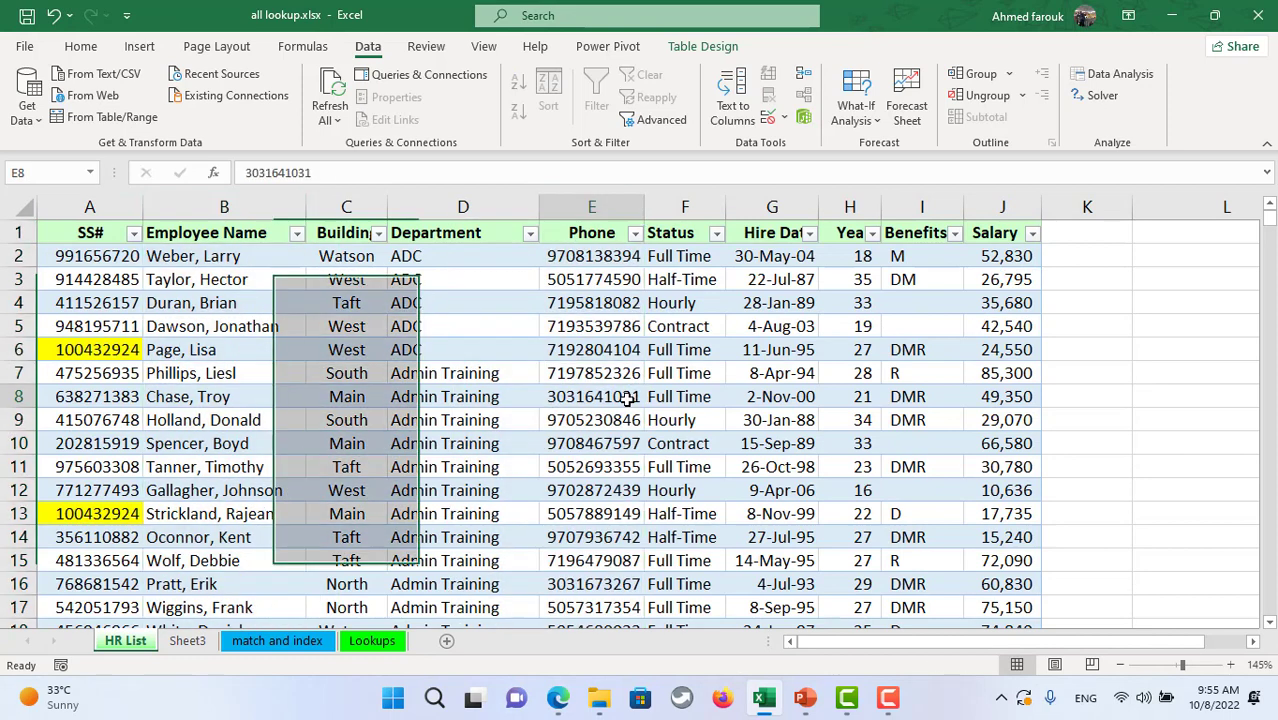
left_click(16, 397)
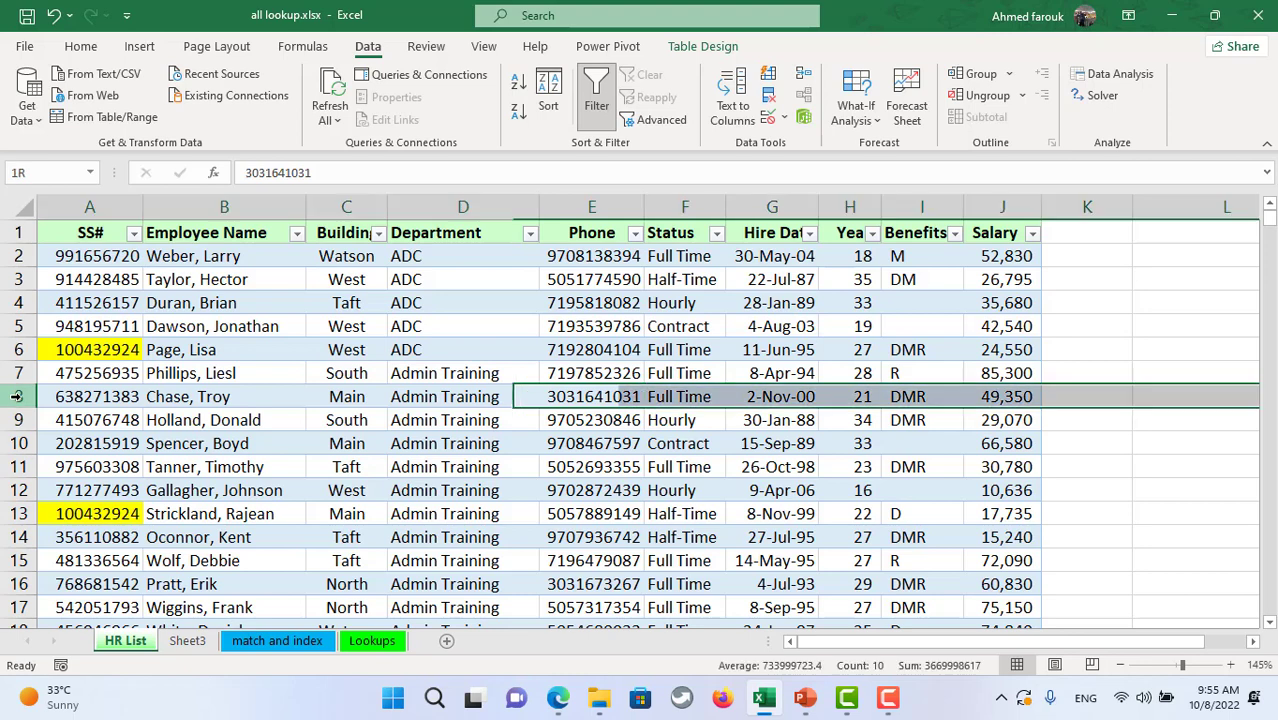
left_click(222, 206, "ctrl")
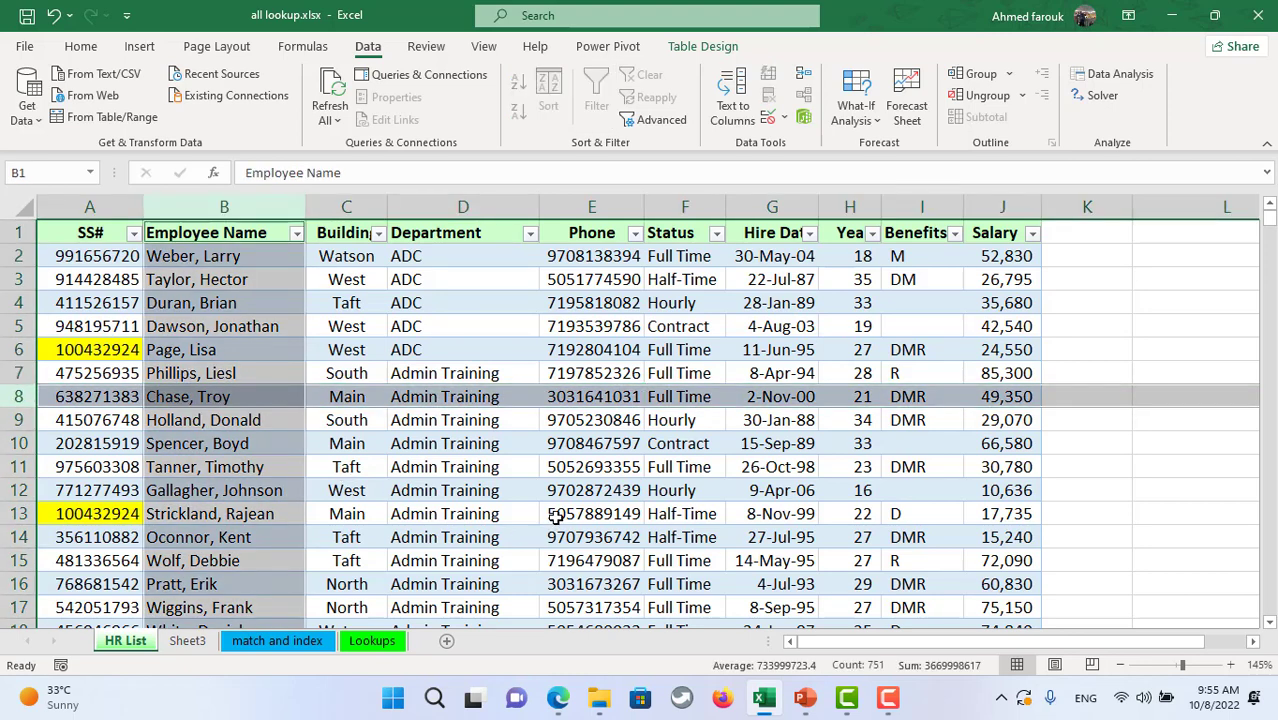
left_click(607, 320)
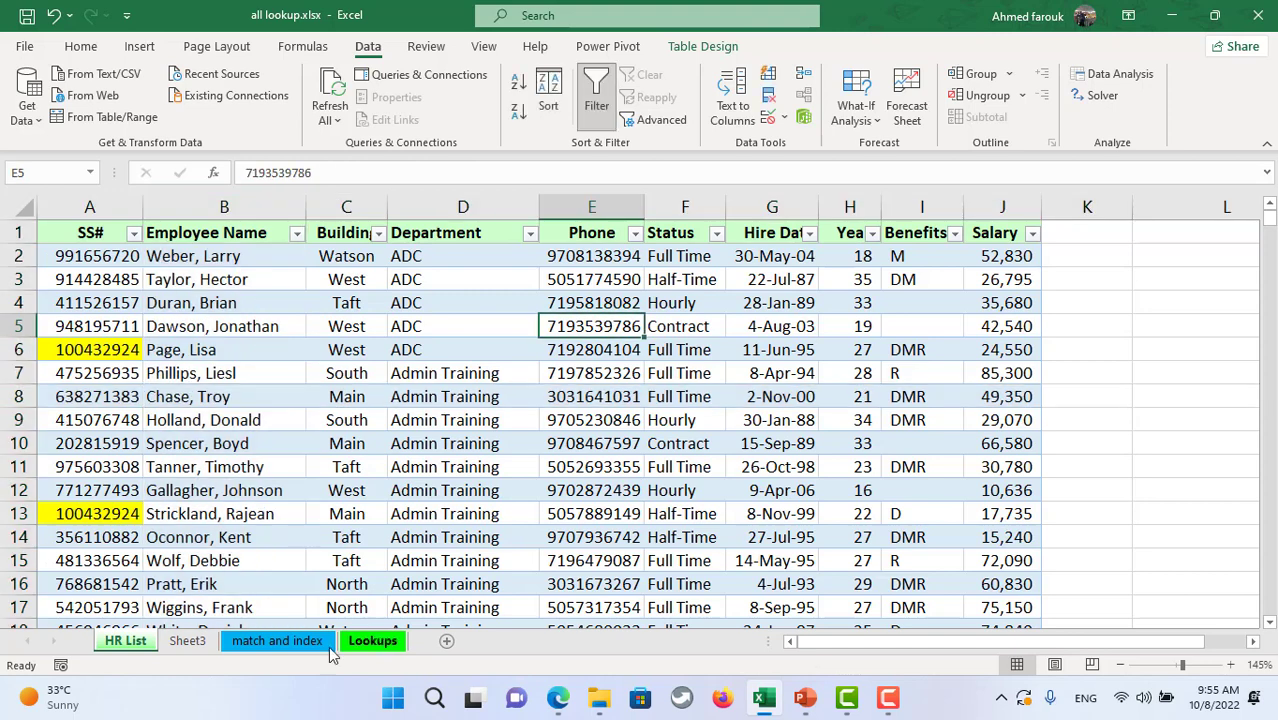
left_click(187, 641)
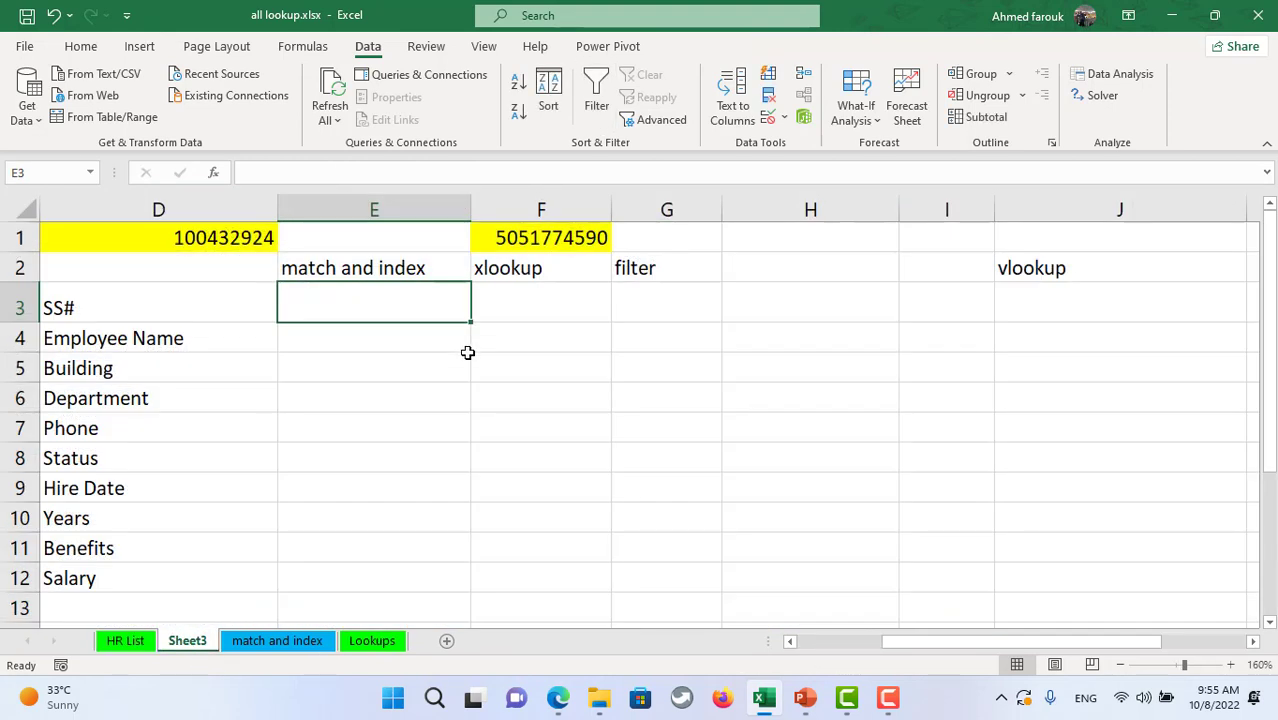
- Type an INDEX(staff,MATCH(F1,Phone,0)) lookup into E3, removing a stray period after Phone
type("=in")
key("Down")
key("Tab")
type("staff,")
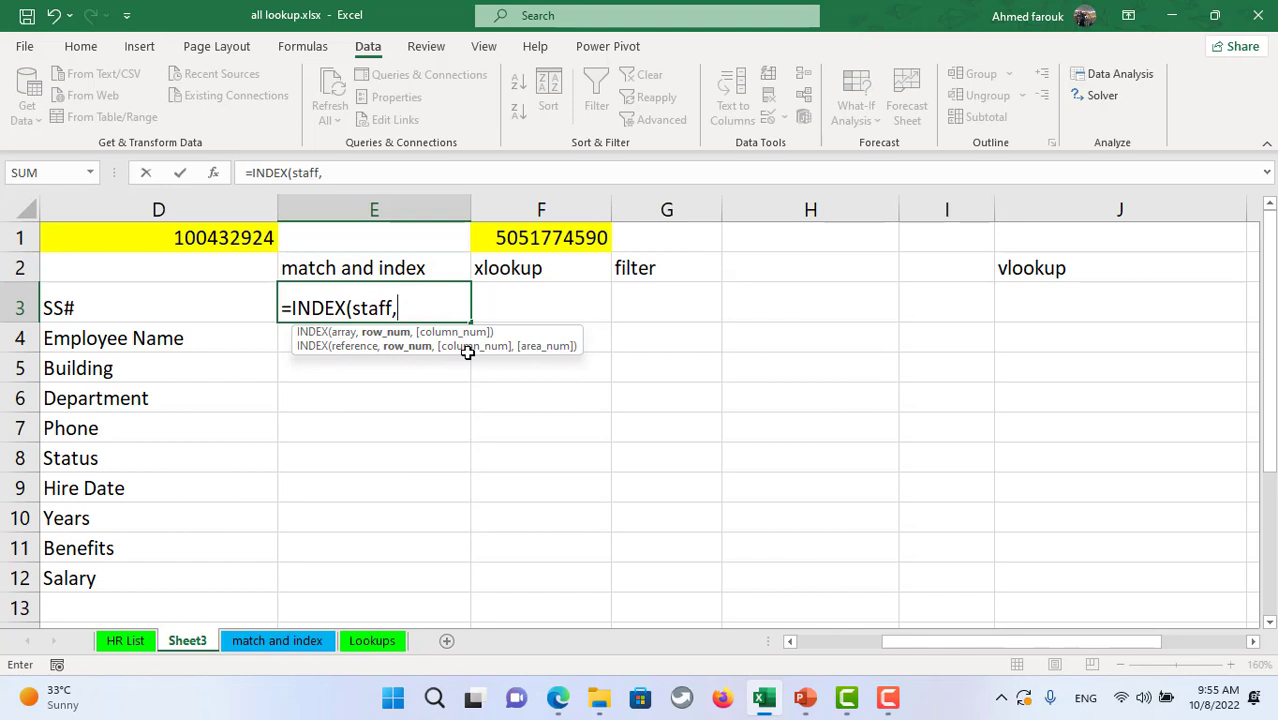
type("matc")
key("Tab")
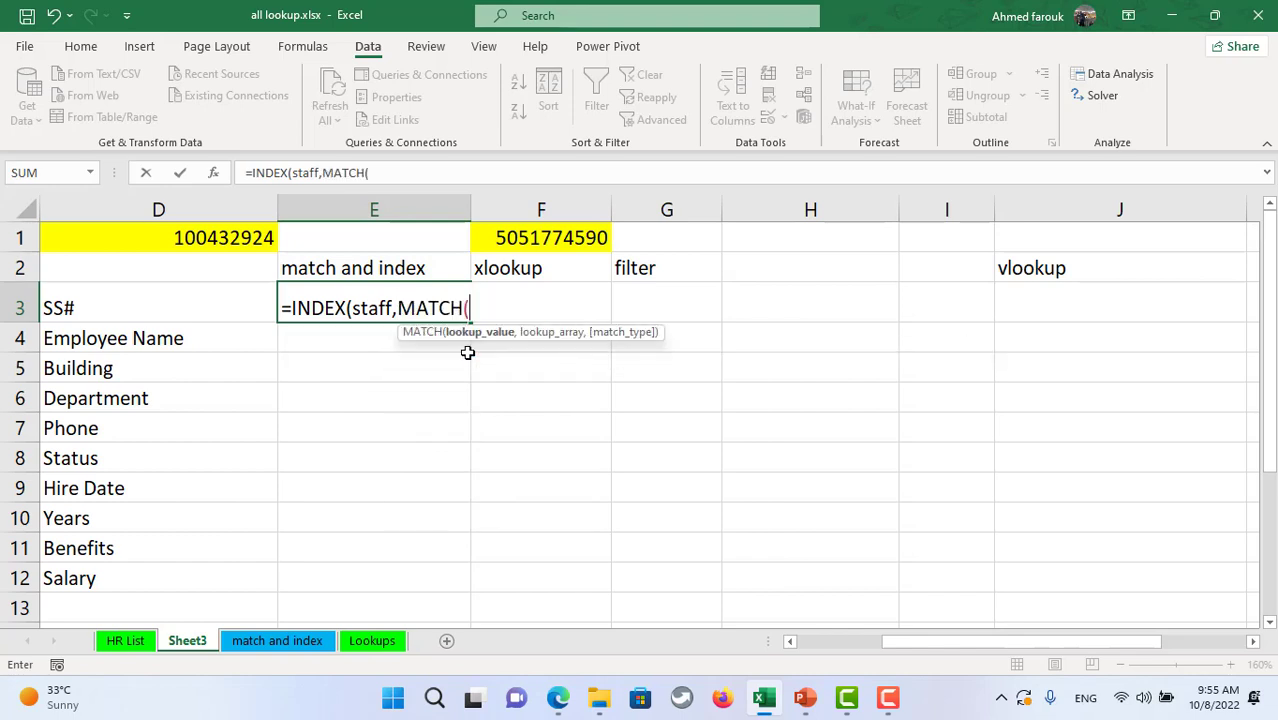
left_click(577, 237)
type(",pho")
key("Tab")
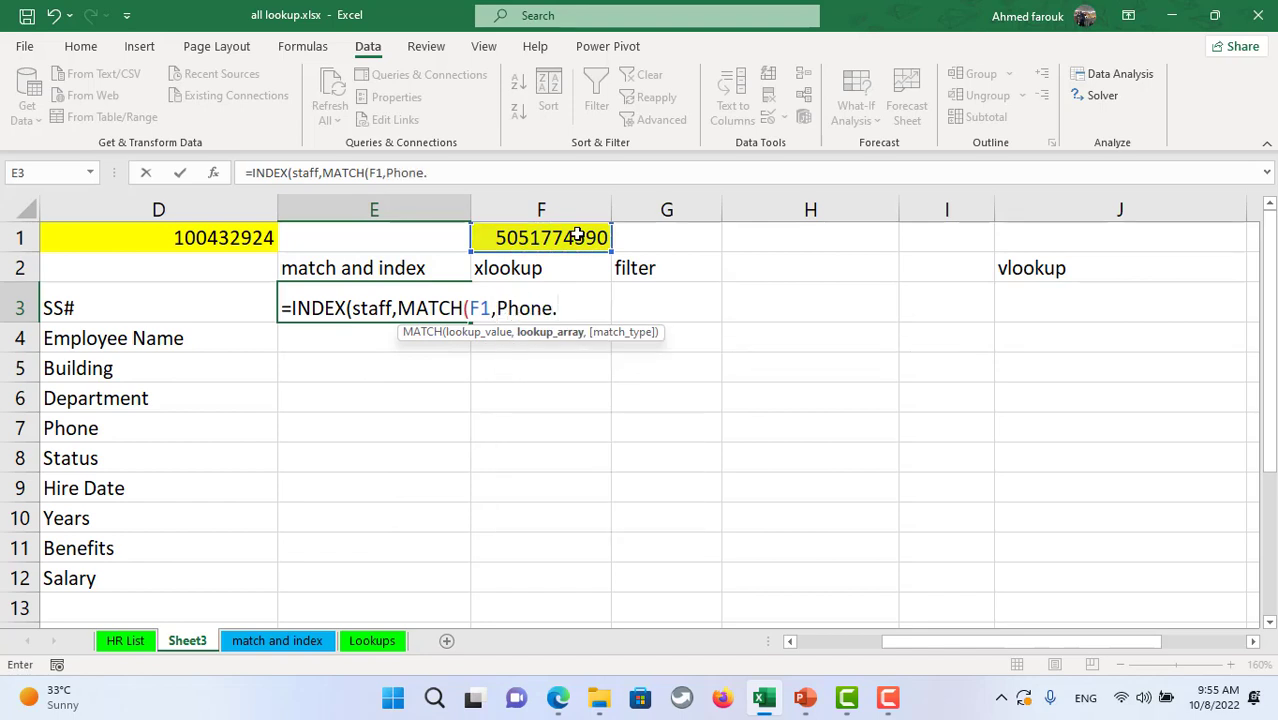
key("BackSpace")
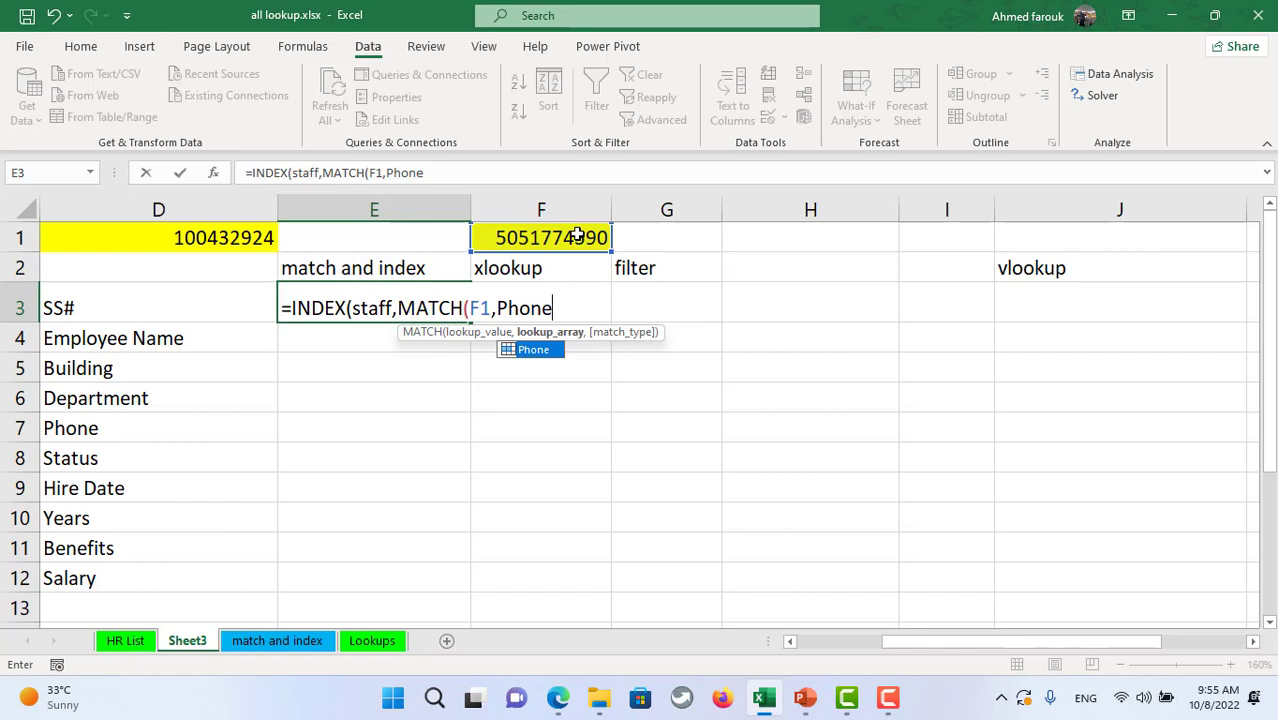
type(",0),1")
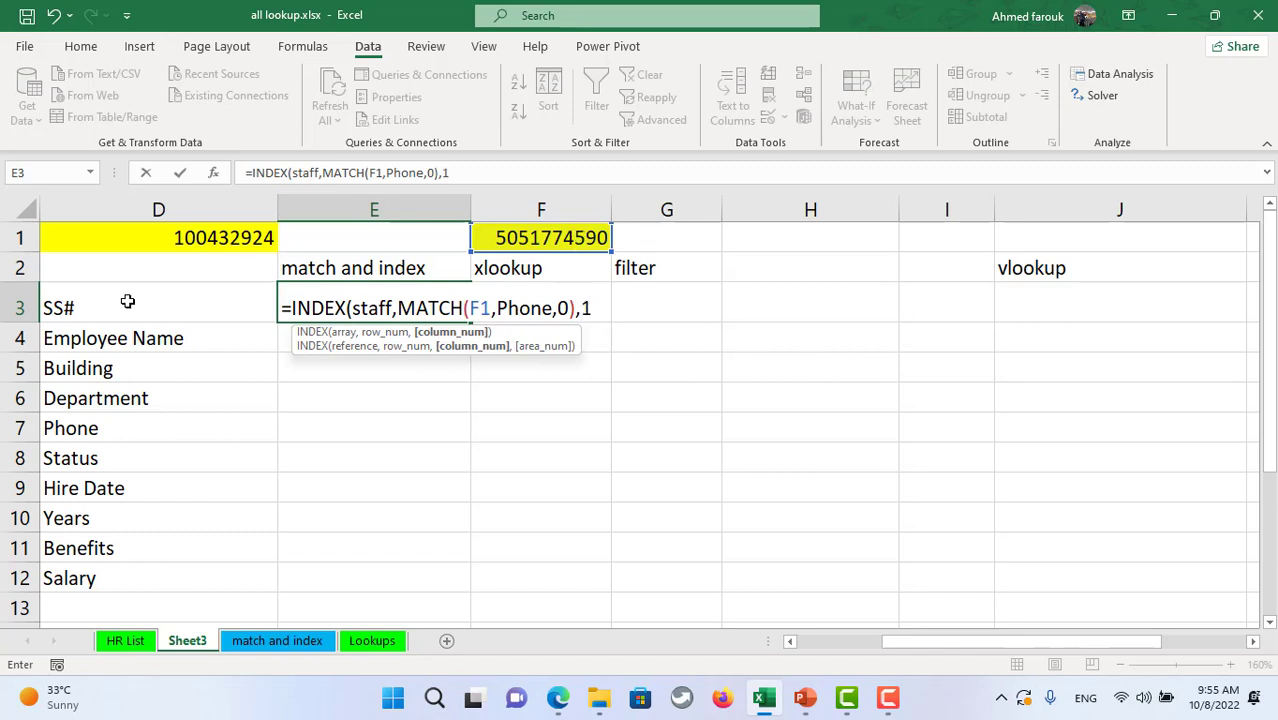
key("Return")
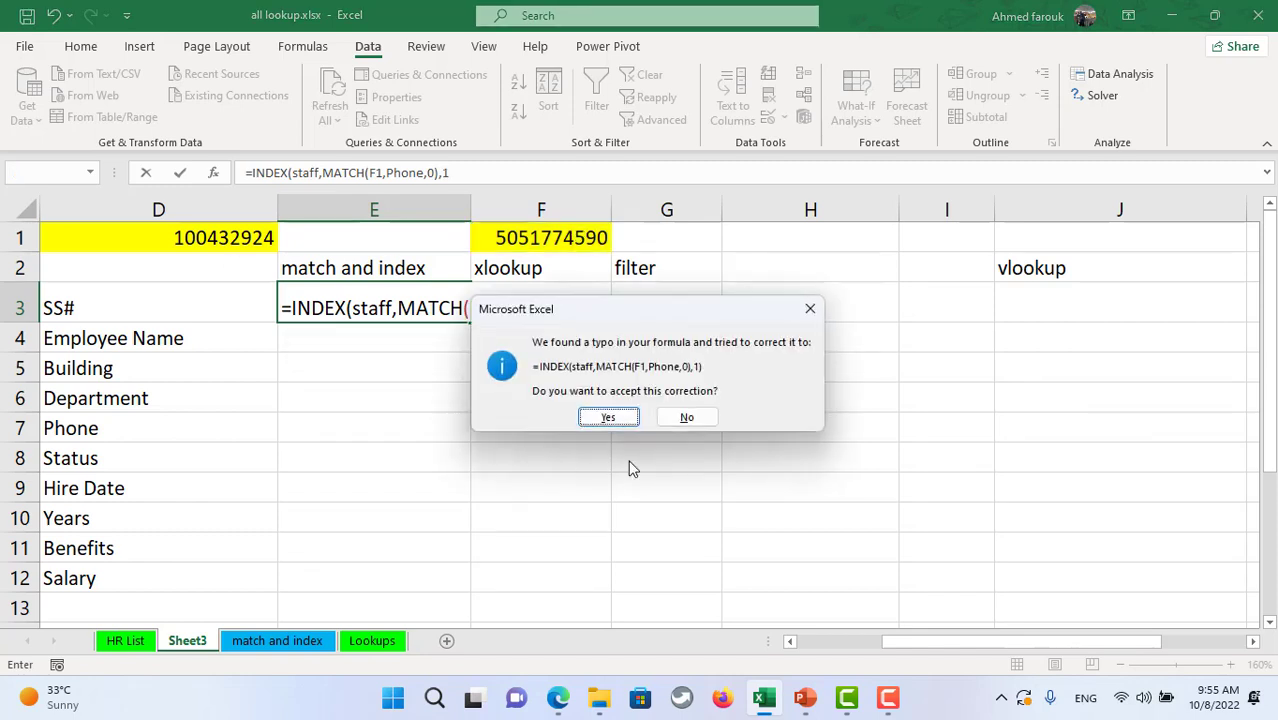
- Accept Excel's correction to =INDEX(staff,MATCH(F1,Phone,0),1) and reopen E3's formula
left_click(619, 422)
left_click(455, 308)
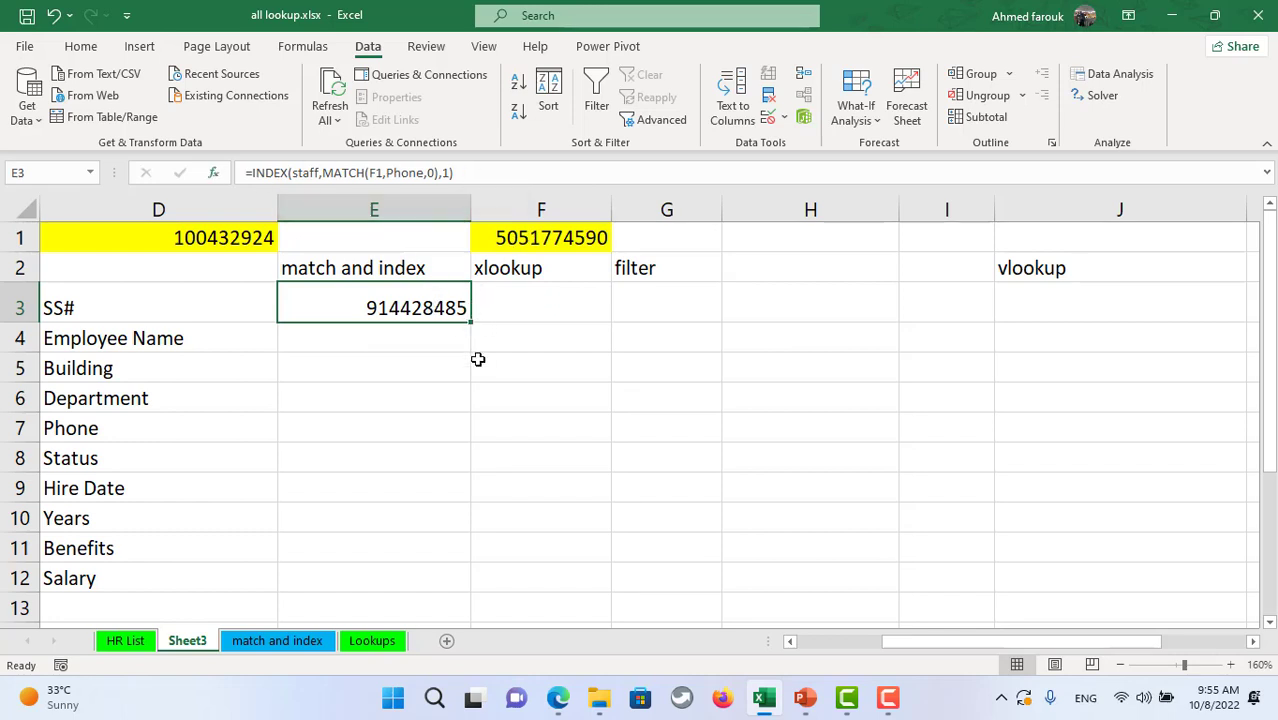
left_click(372, 173)
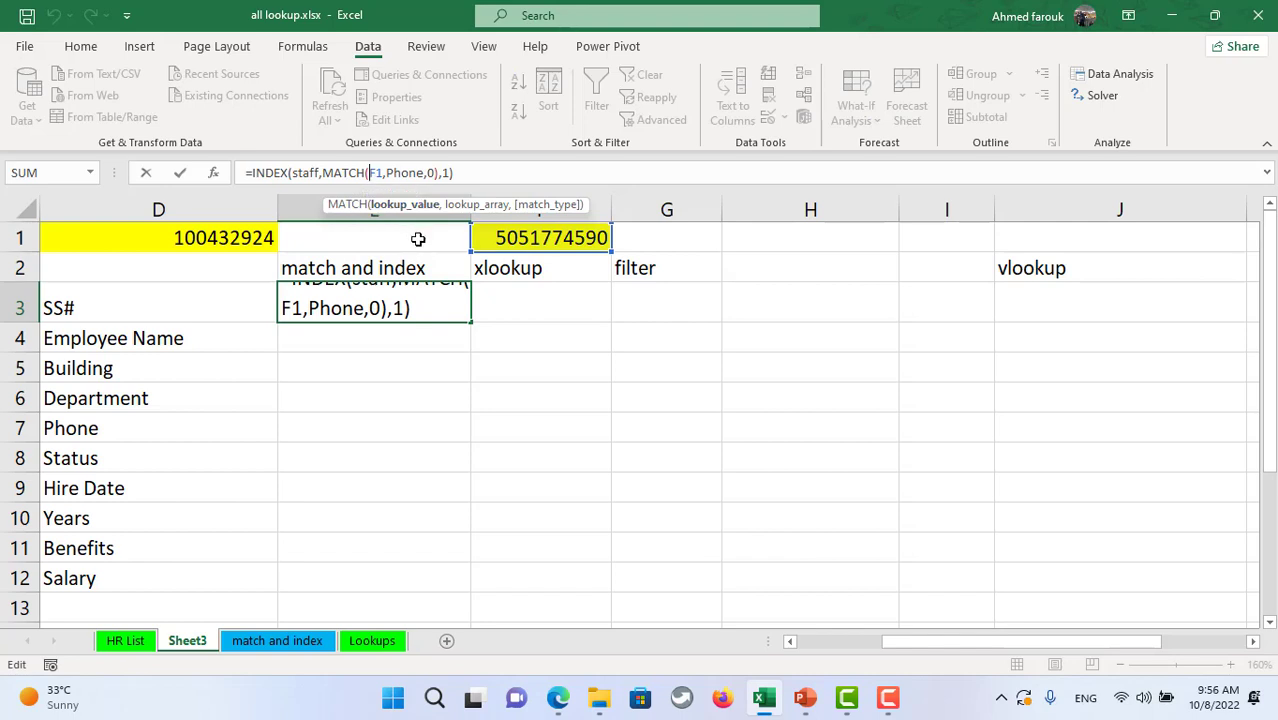
- Change E3 to =INDEX(staff,MATCH($F$1,Phone,0),ROW(A1)) and fill it down through E12
key("F4")
left_click(459, 173)
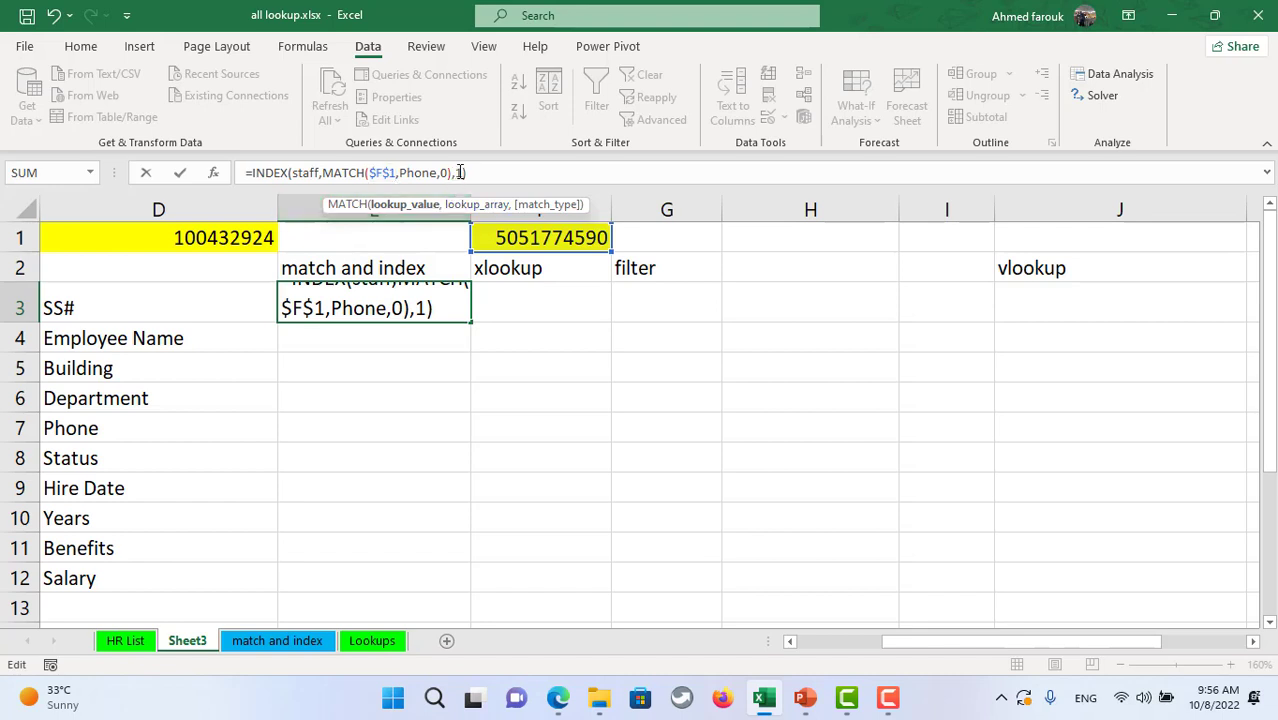
left_click(461, 173)
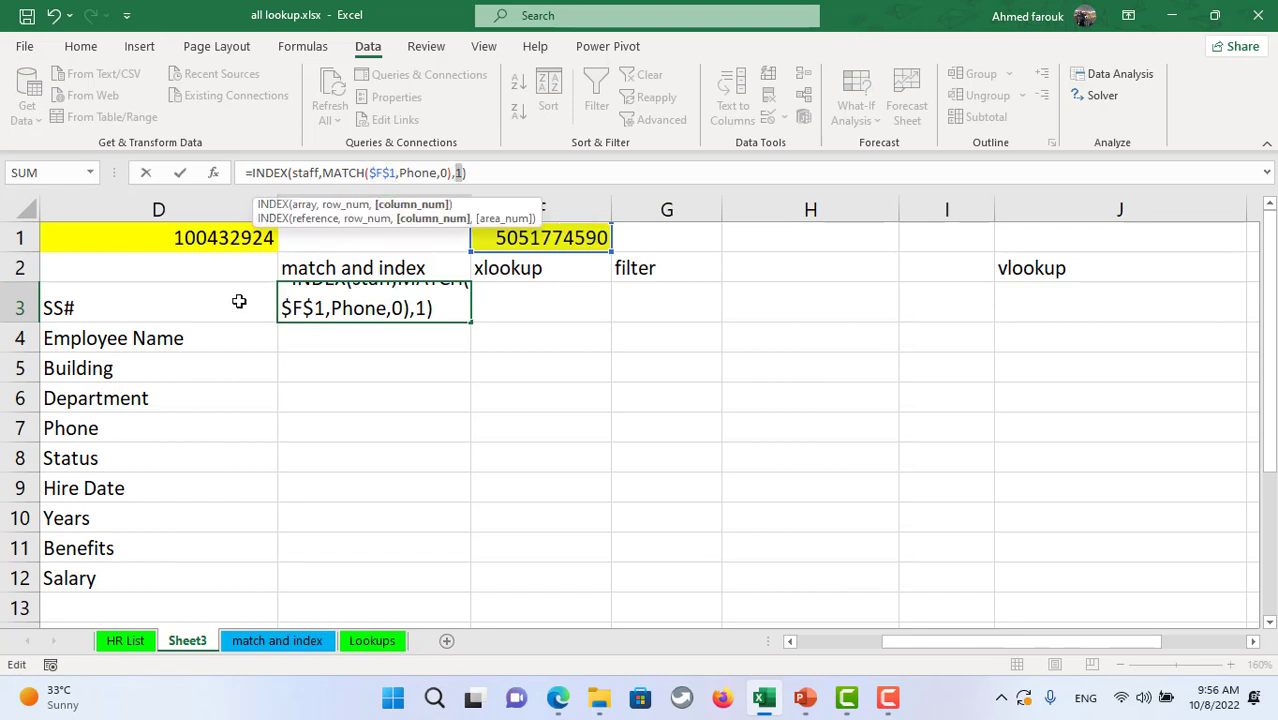
type("row")
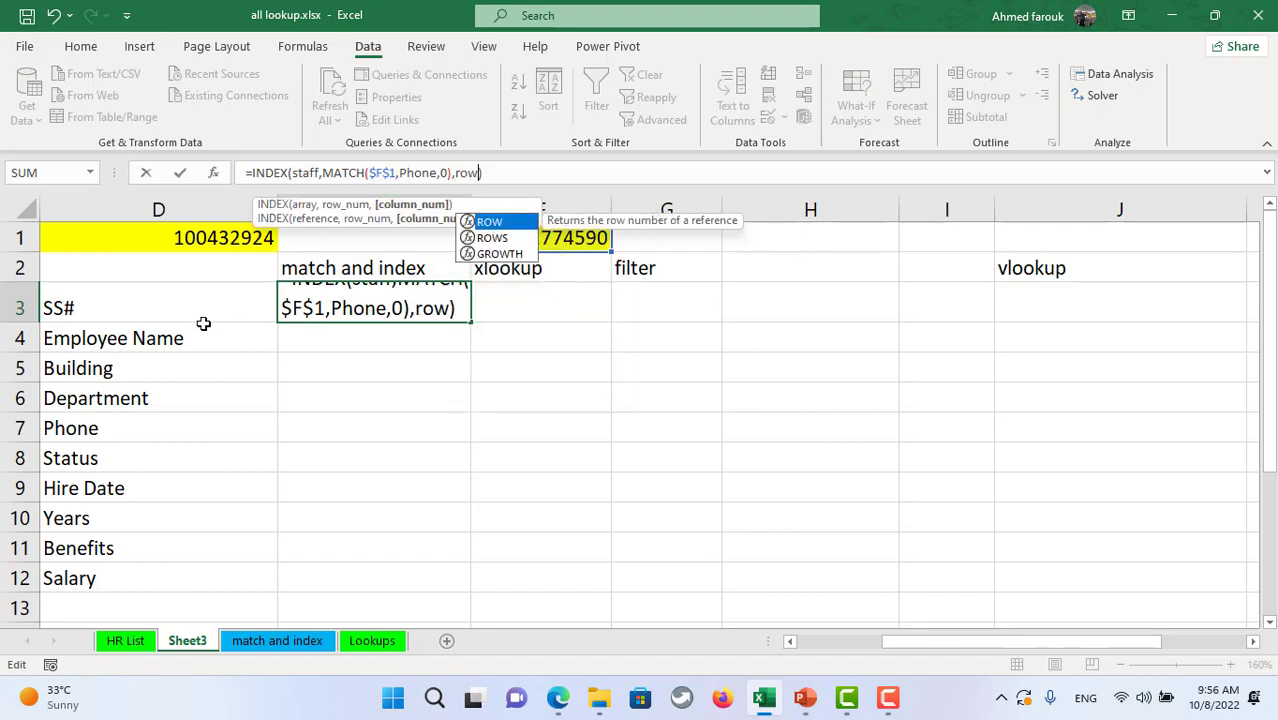
type("(a1)")
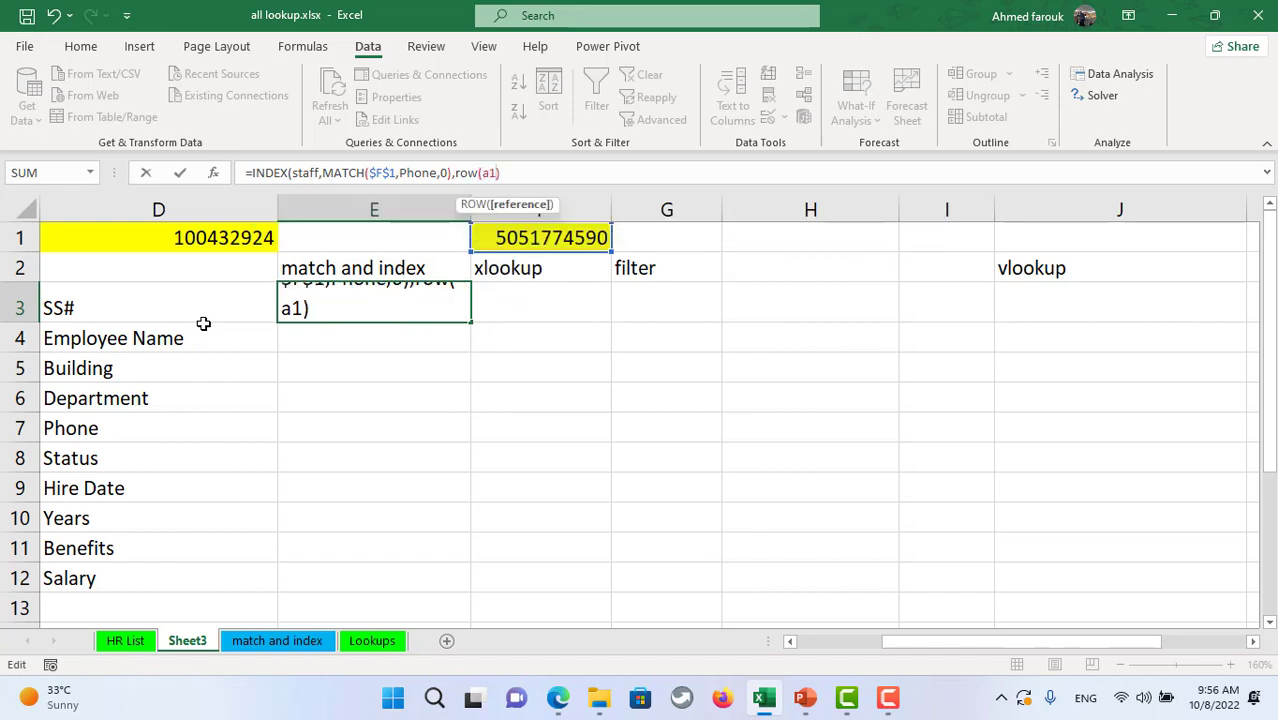
key("Return")
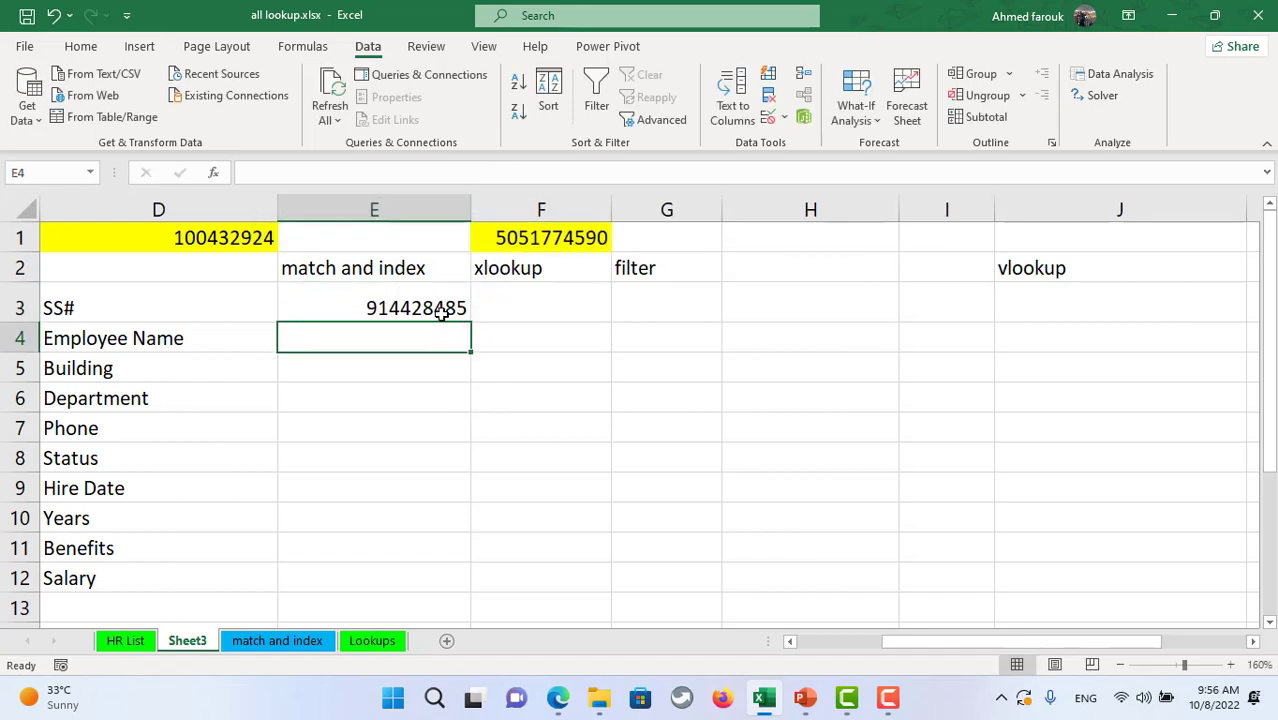
left_click(455, 309)
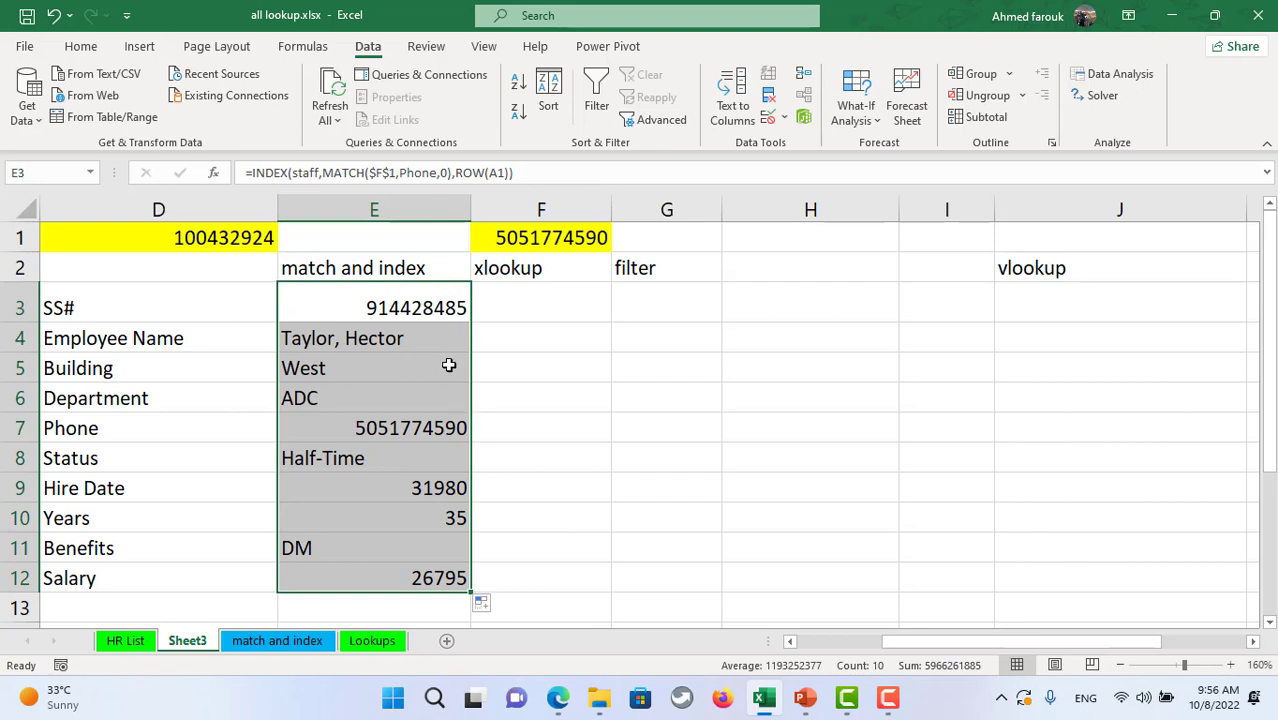
left_click(566, 240)
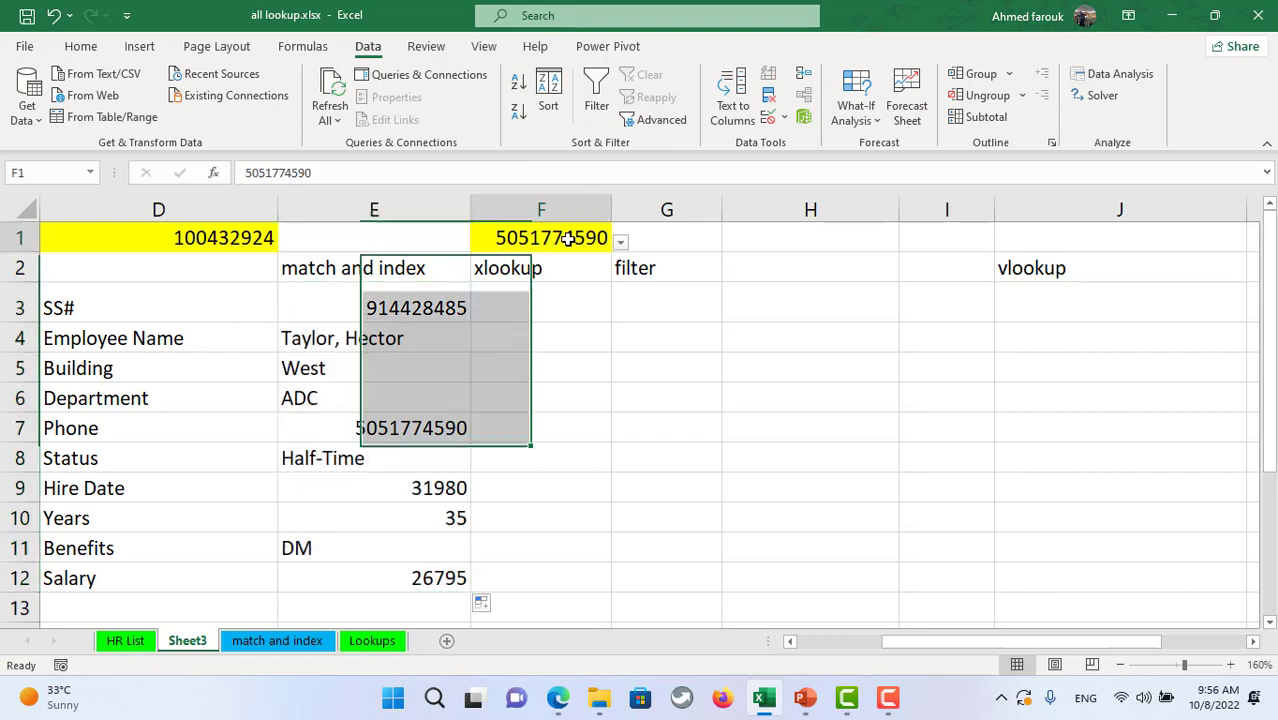
left_click(417, 341)
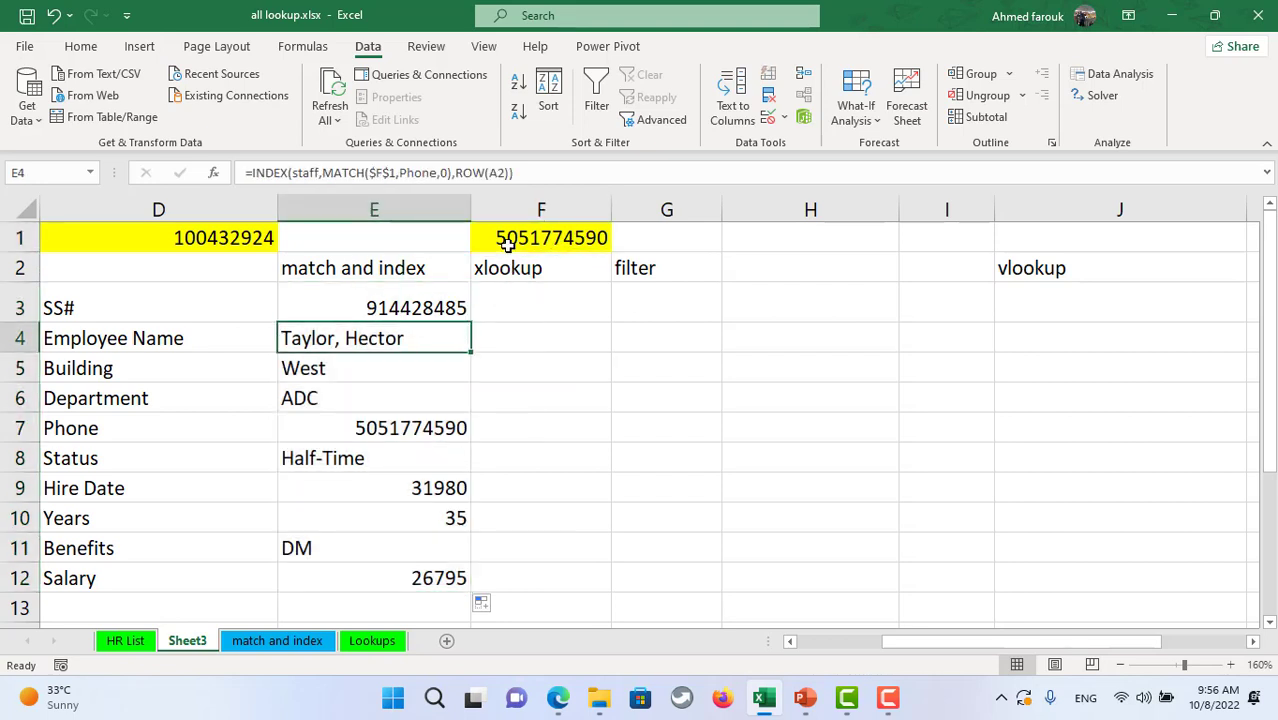
left_click(140, 640)
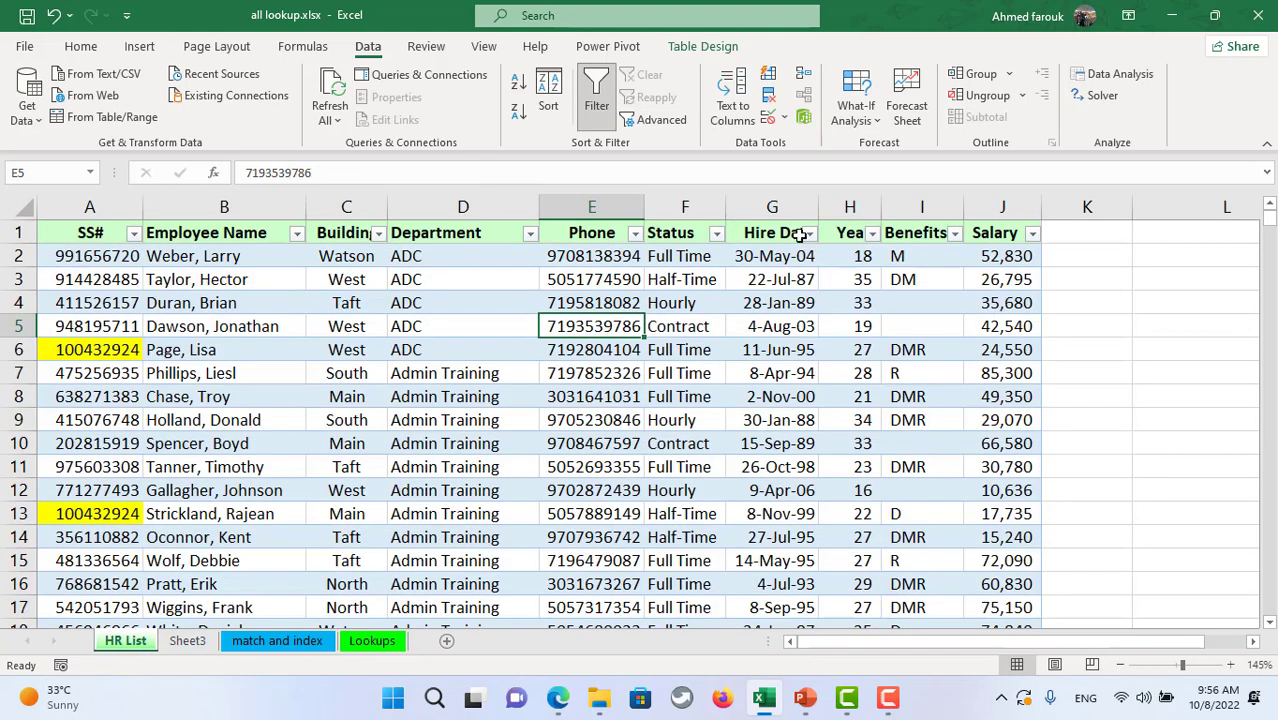
left_click(572, 279)
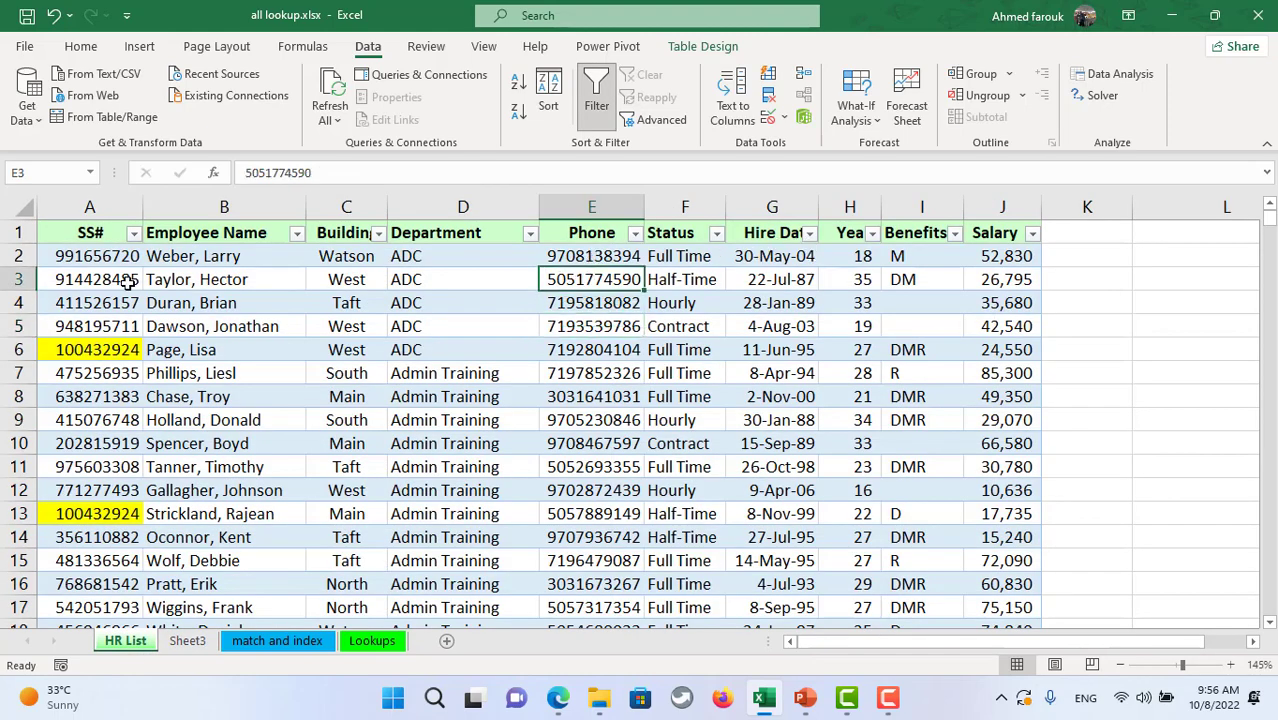
left_click(22, 279)
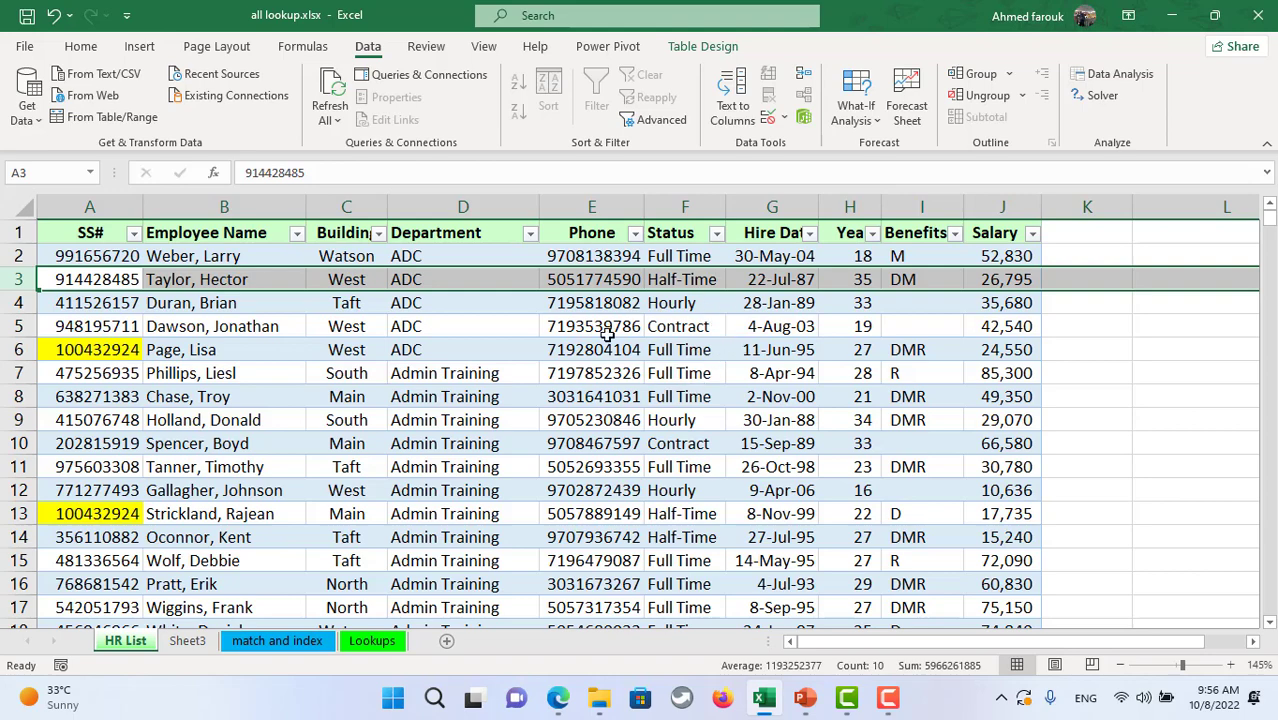
- On the match and index sheet, delete columns K and L
left_click(268, 645)
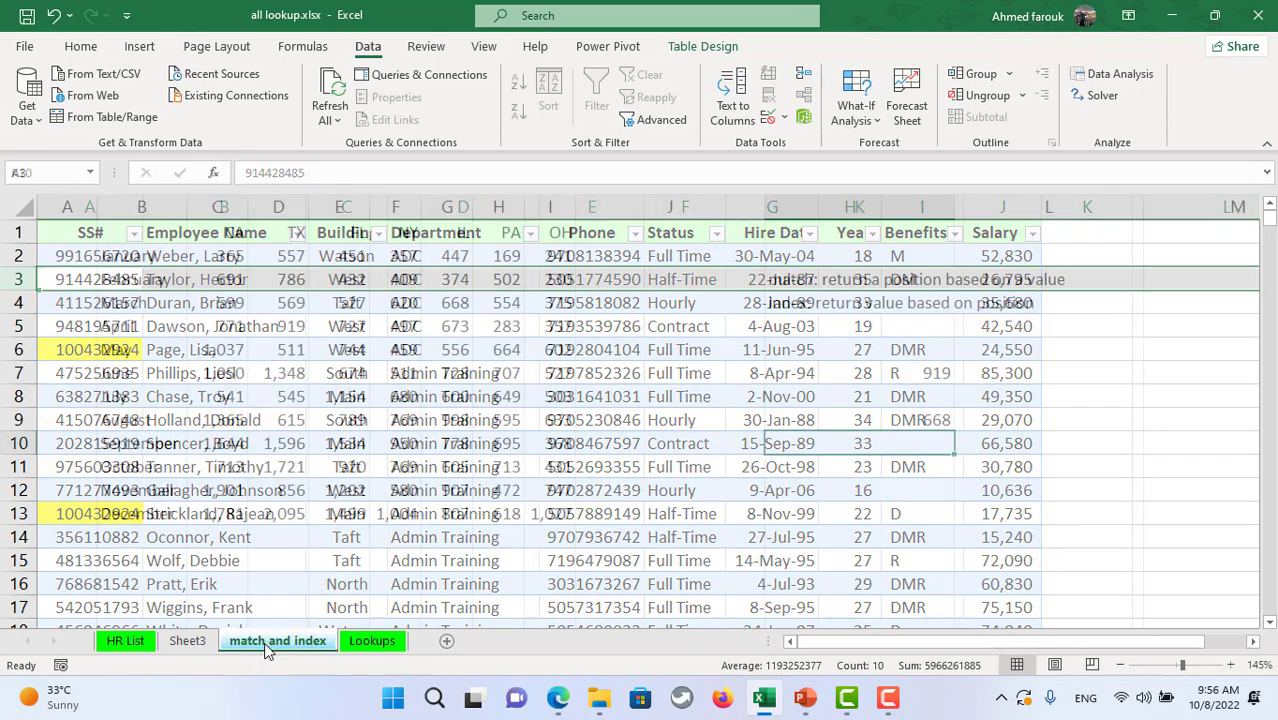
left_click(330, 302)
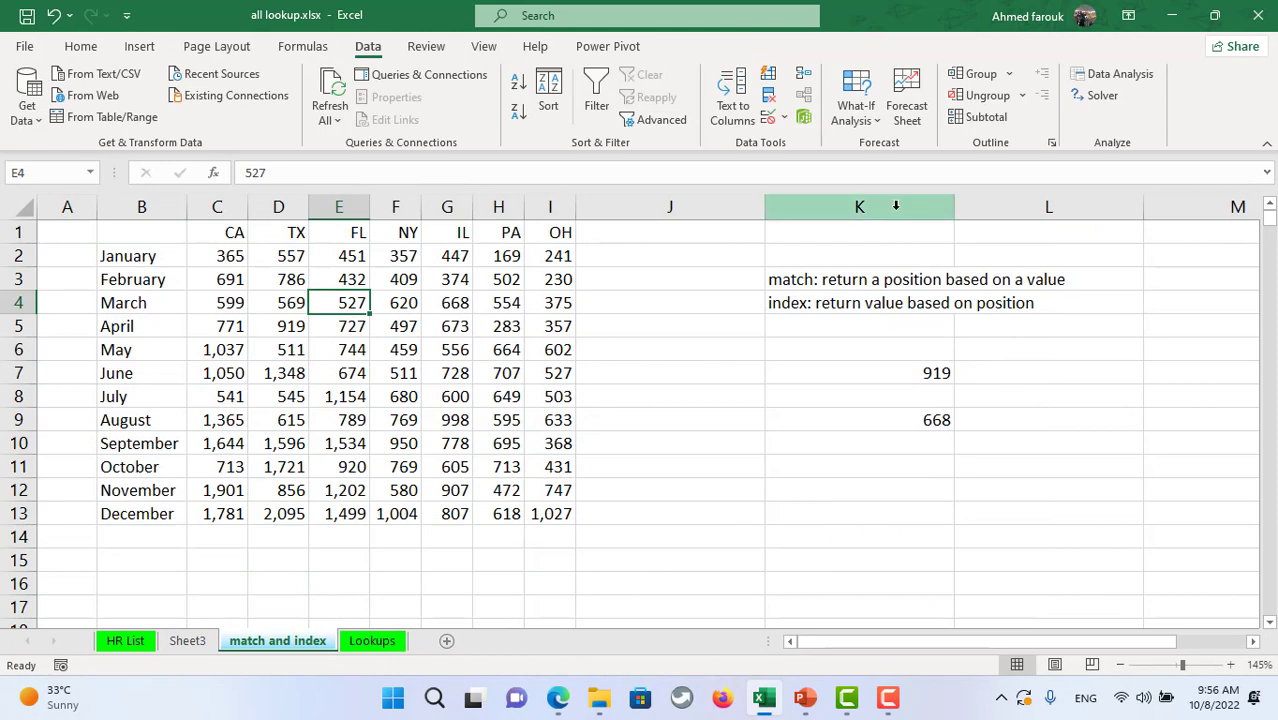
left_click_drag(893, 206, 980, 206)
left_click(80, 47)
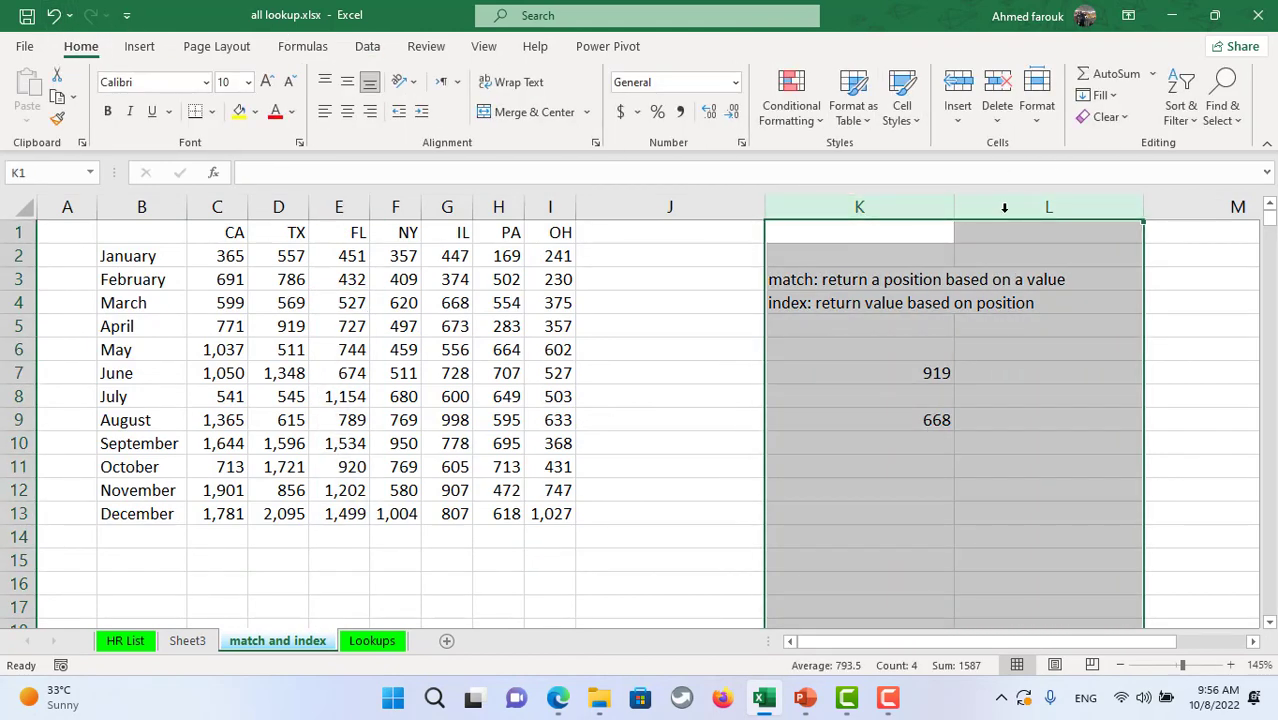
left_click(997, 100)
- Enter april in K4 and TX in K5 as the lookup inputs
left_click(845, 292)
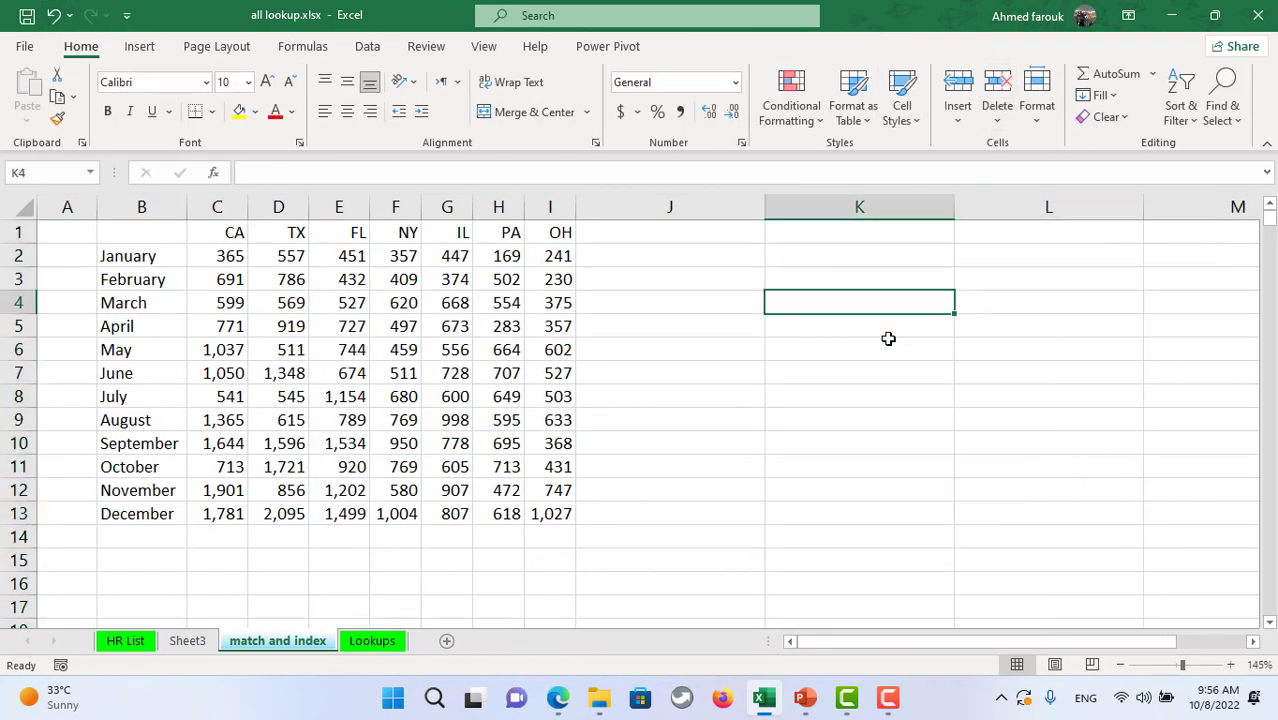
type("april")
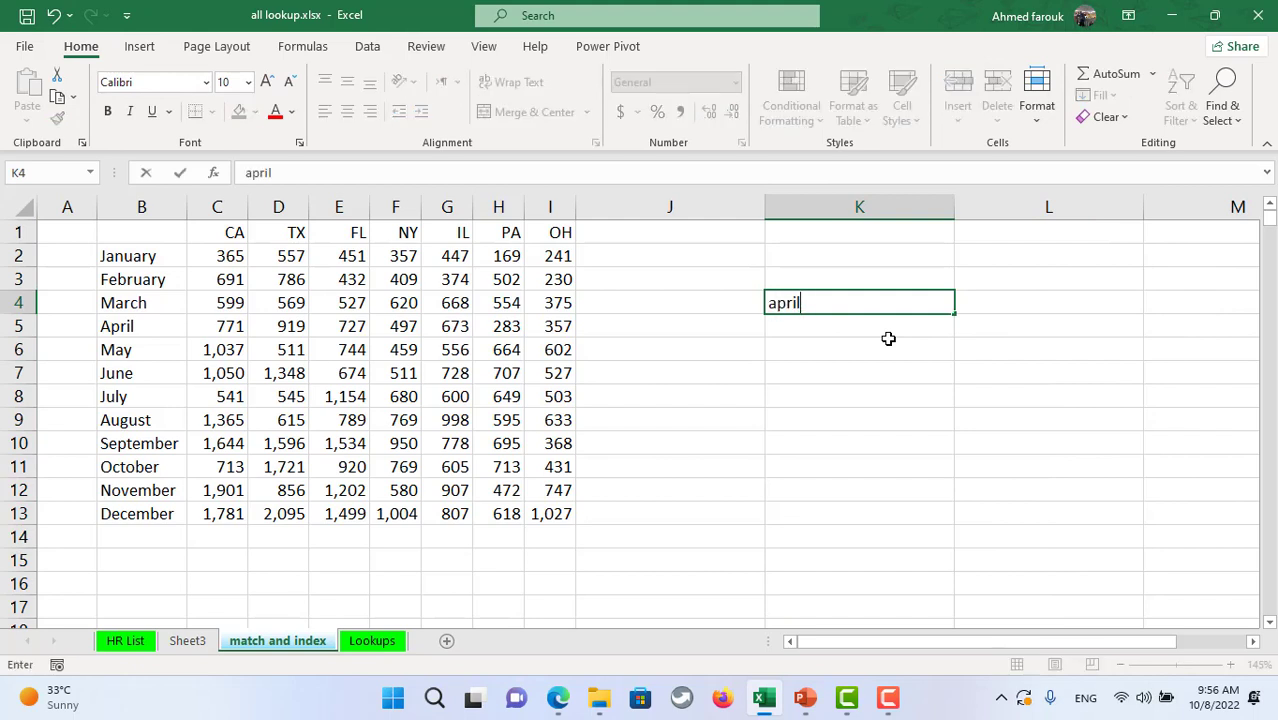
key("Return")
type("TX")
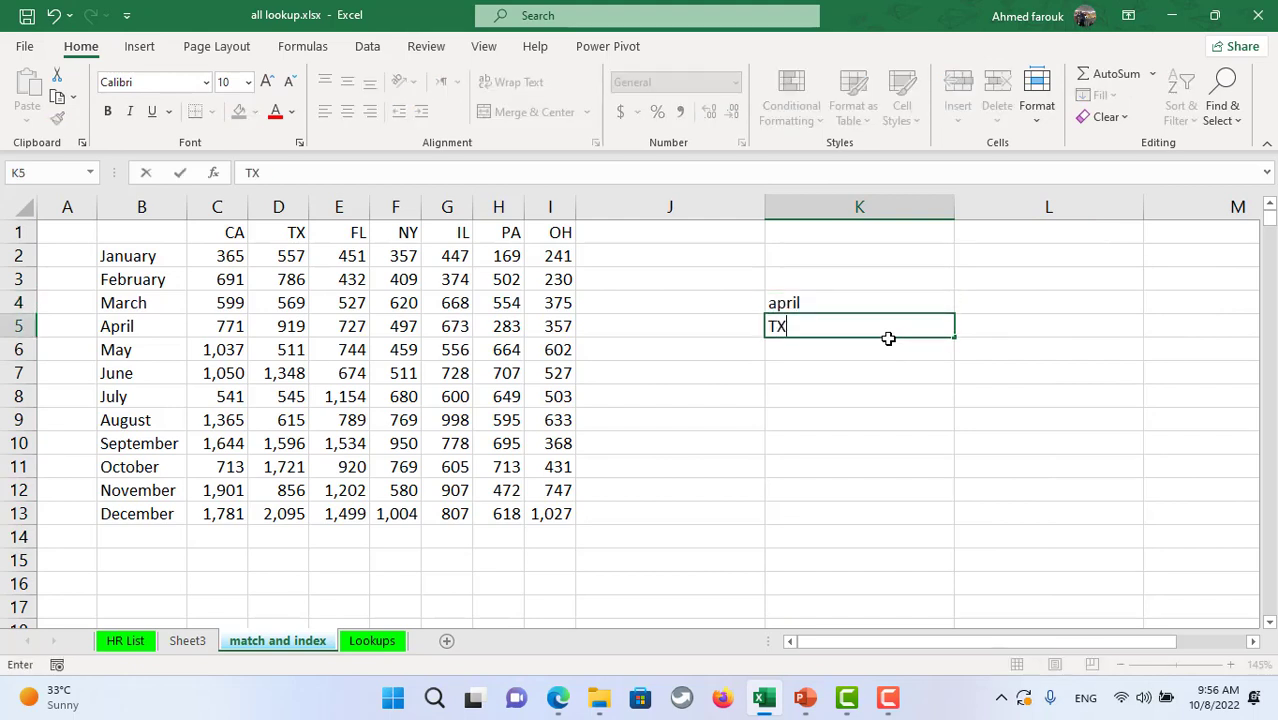
left_click(900, 420)
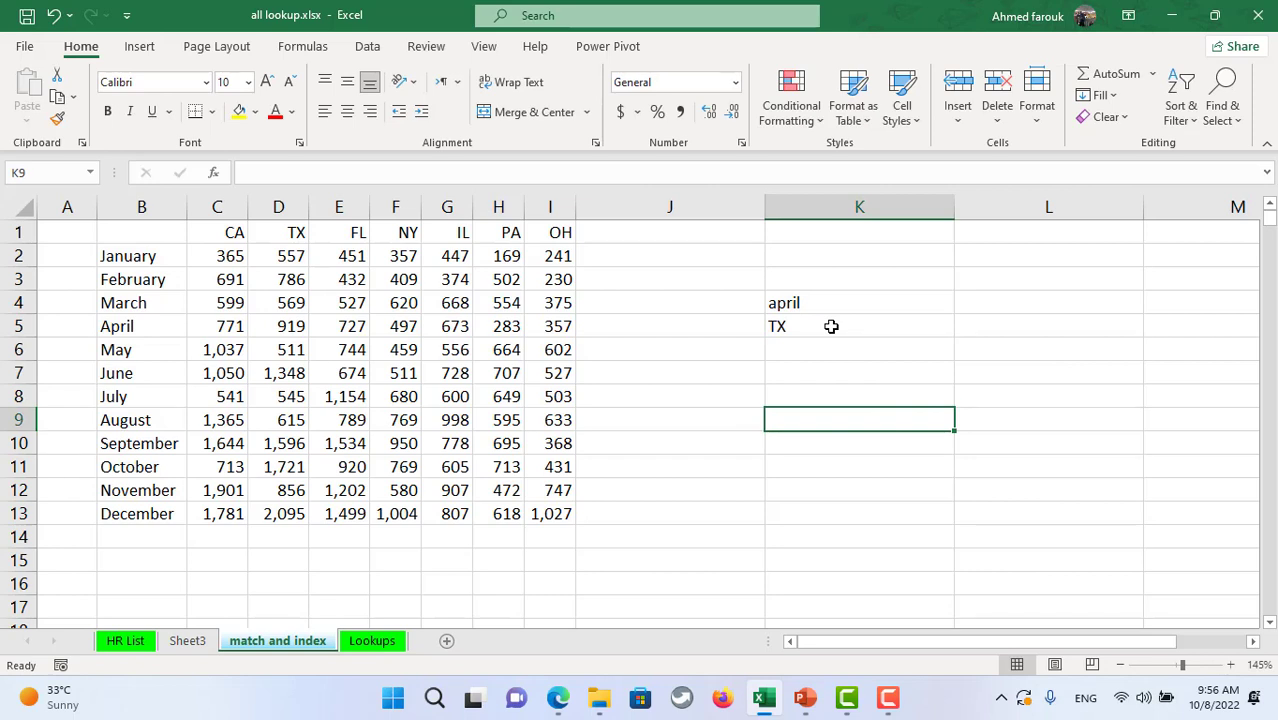
left_click(831, 326)
left_click(836, 301)
- In K7, begin =INDEX(C2:I13,MATCH(K4,B2:B13,0), to find the month's row
left_click(831, 377)
type("=in")
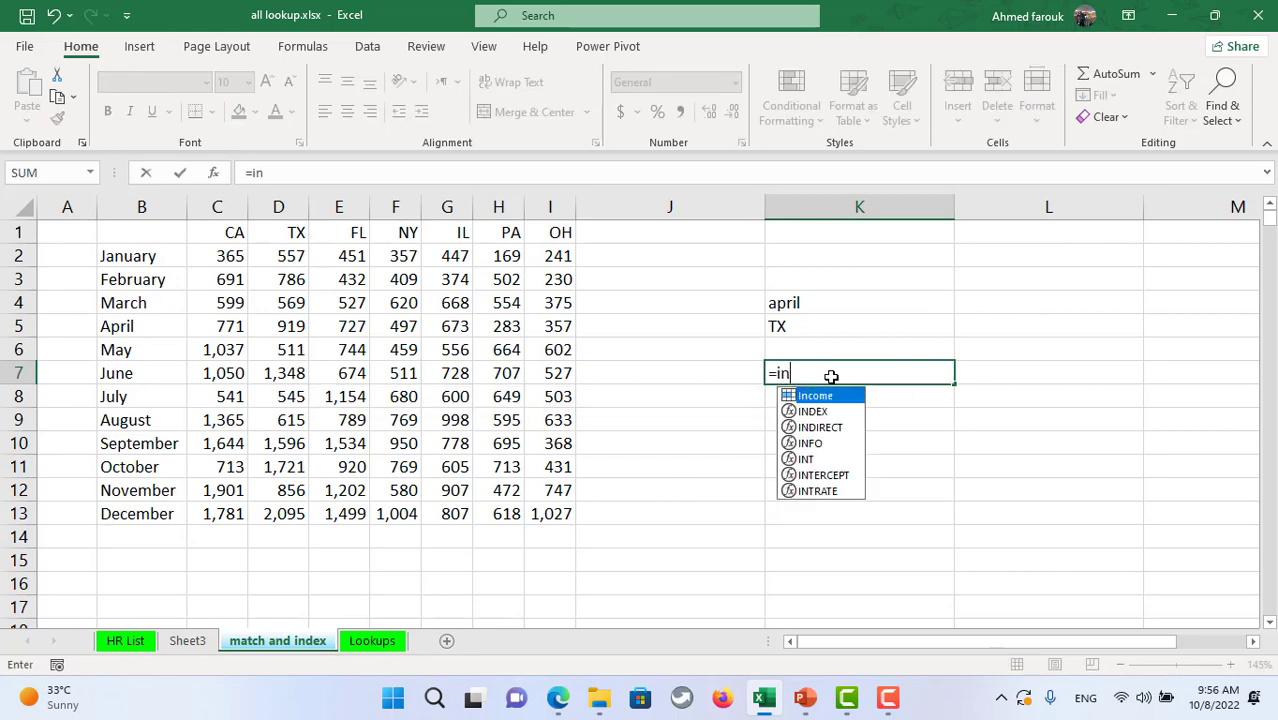
left_click(847, 412)
double_click(847, 412)
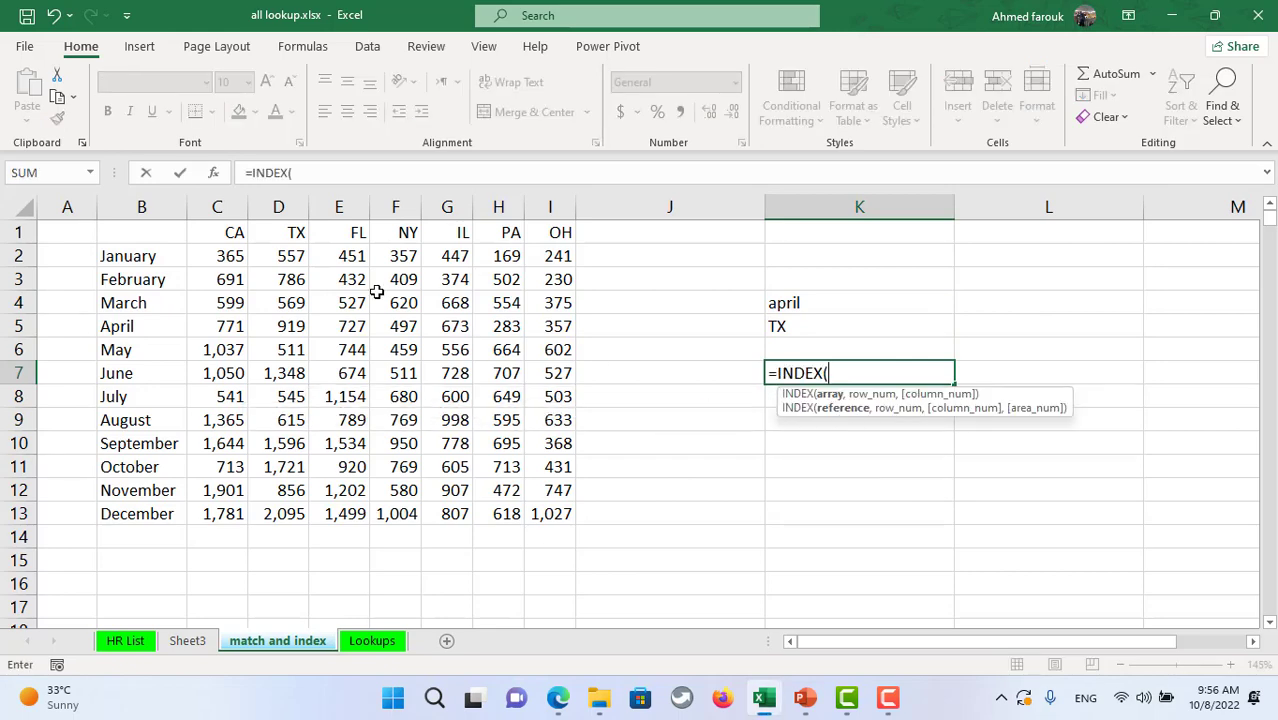
left_click_drag(250, 256, 557, 527)
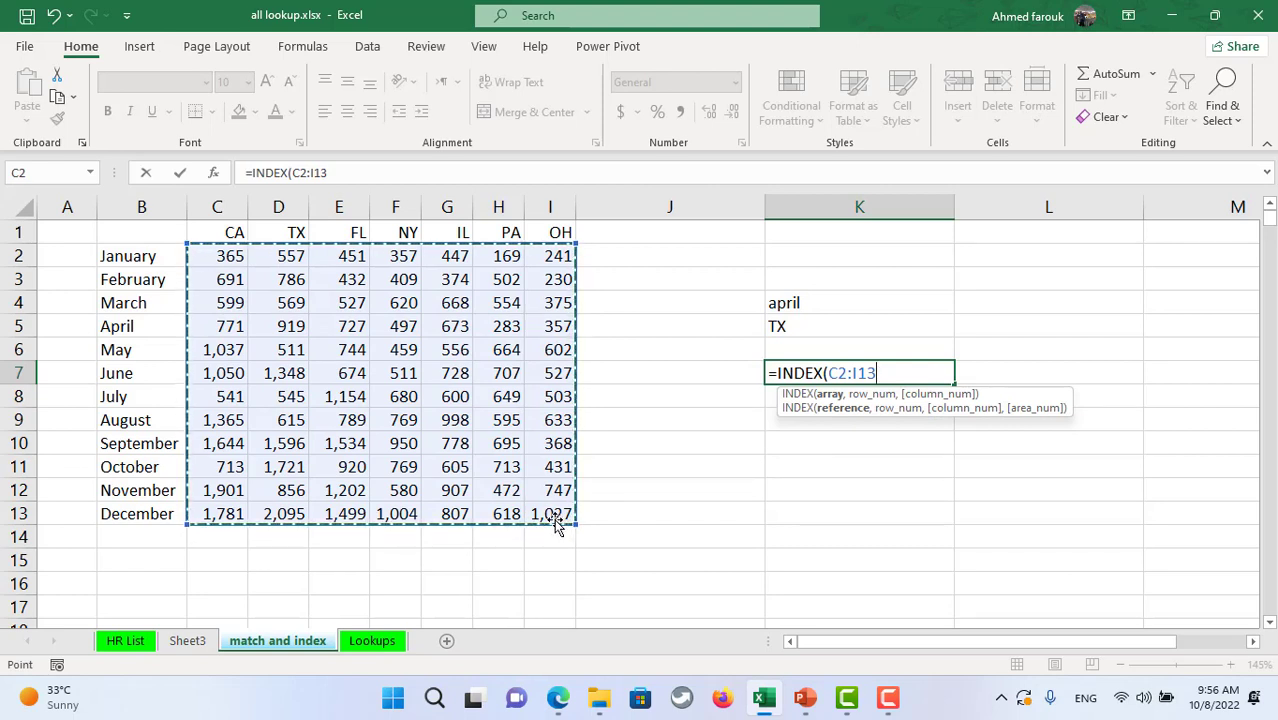
type(",mat")
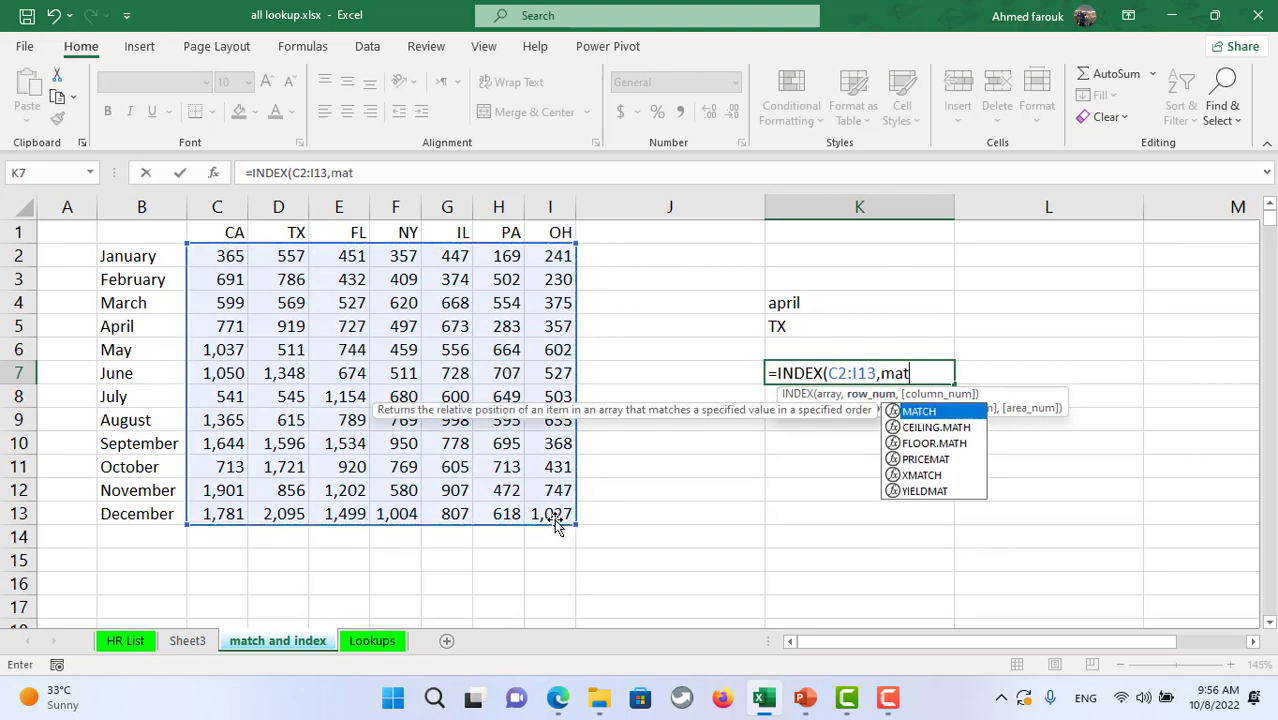
key("Tab")
left_click(809, 304)
type(",")
left_click_drag(133, 258, 147, 510)
type(",0")
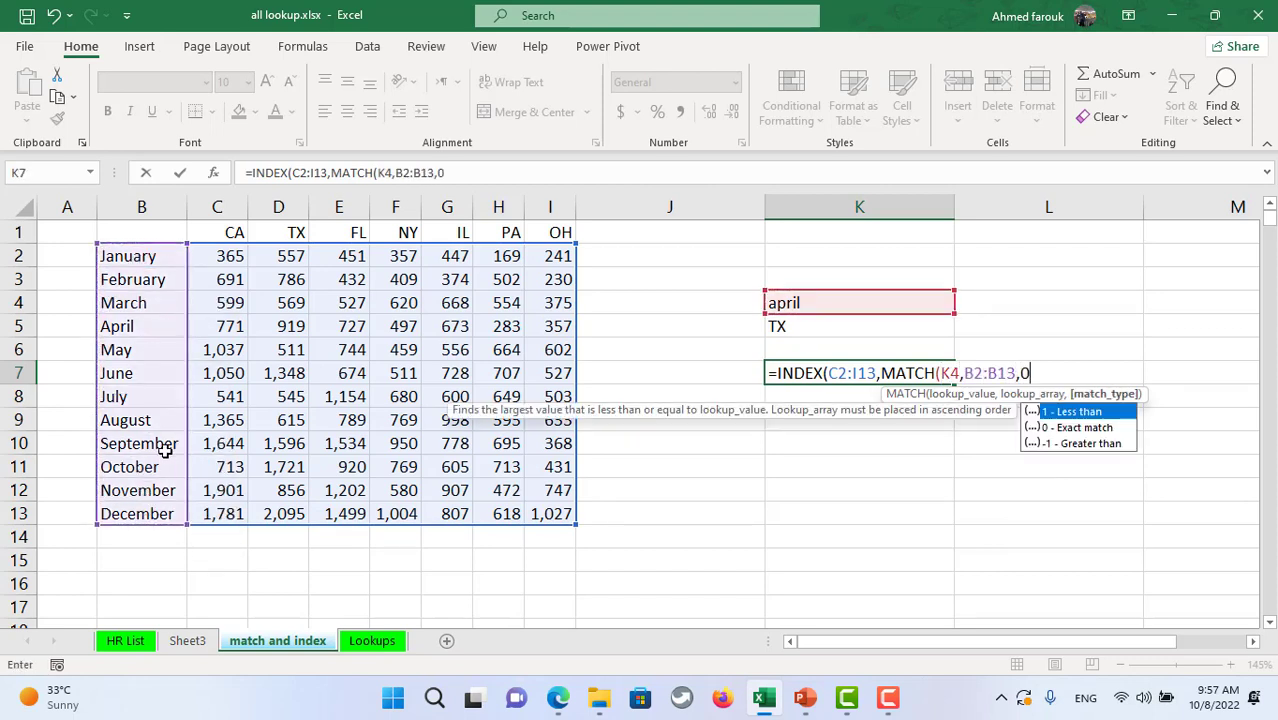
type("),")
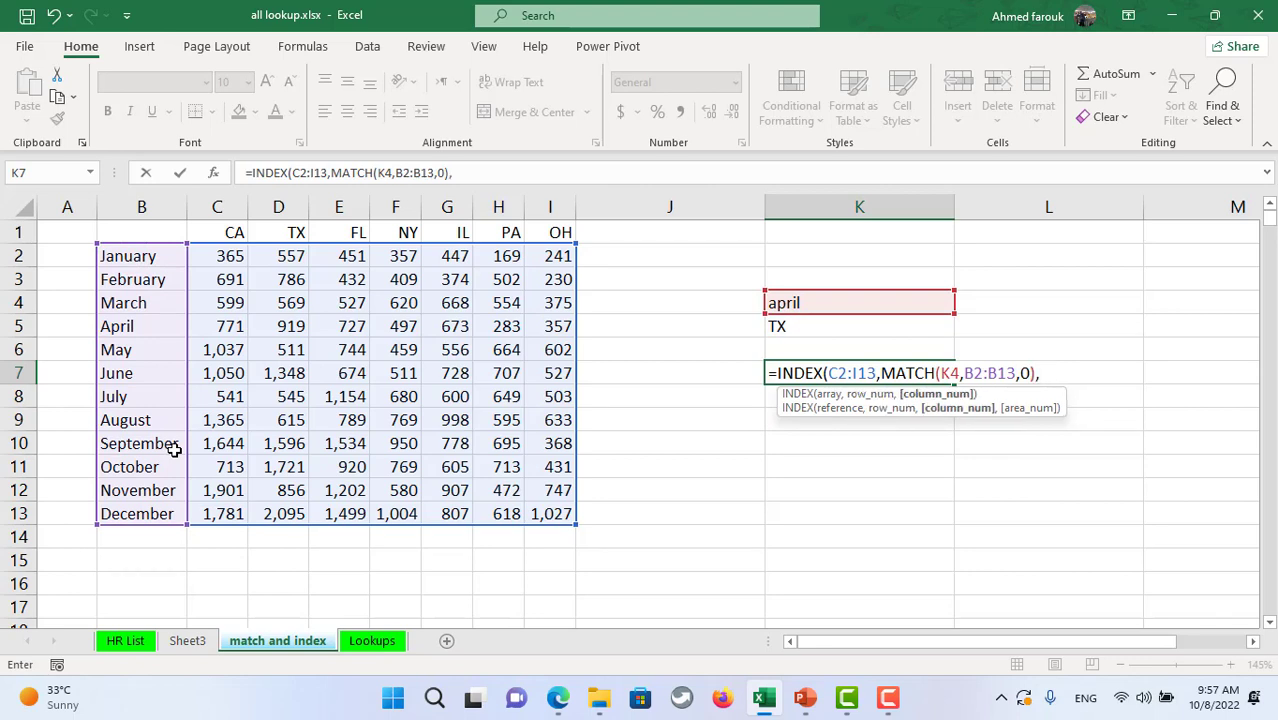
type("mat")
- Add MATCH(K5,C1:I1,0) as the column position for the state in K5
key("Tab")
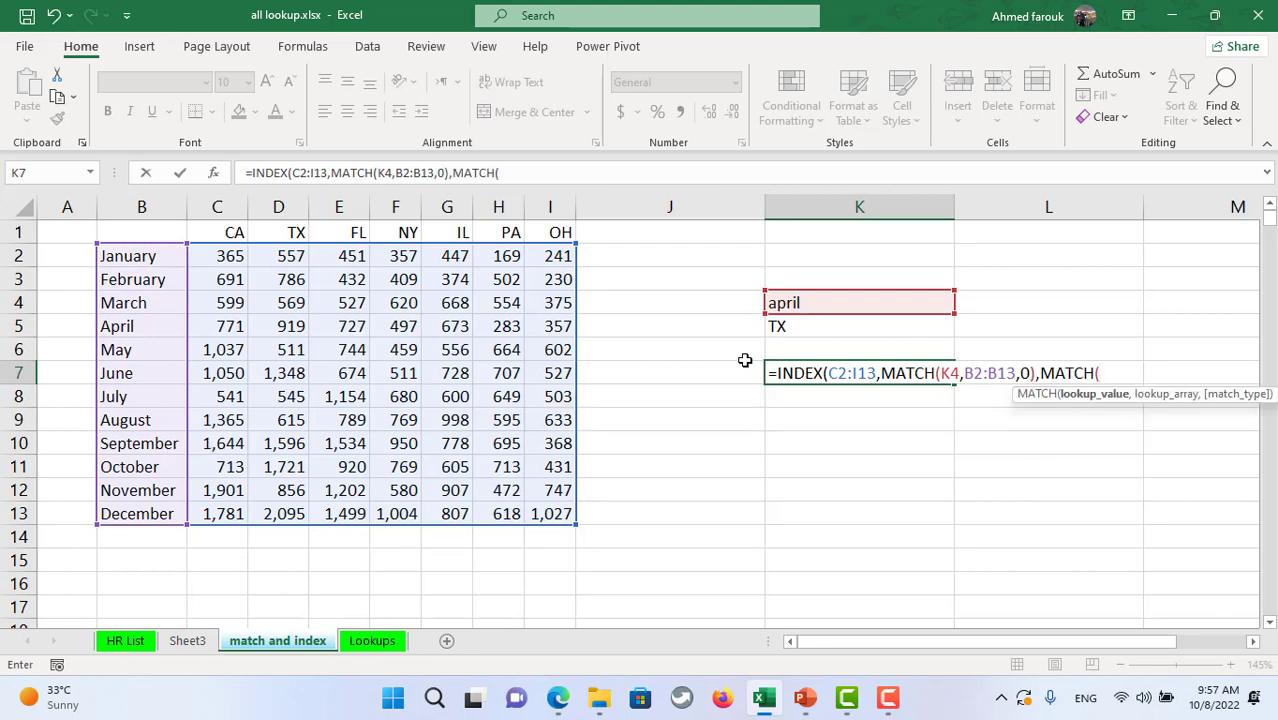
left_click(853, 323)
type(",")
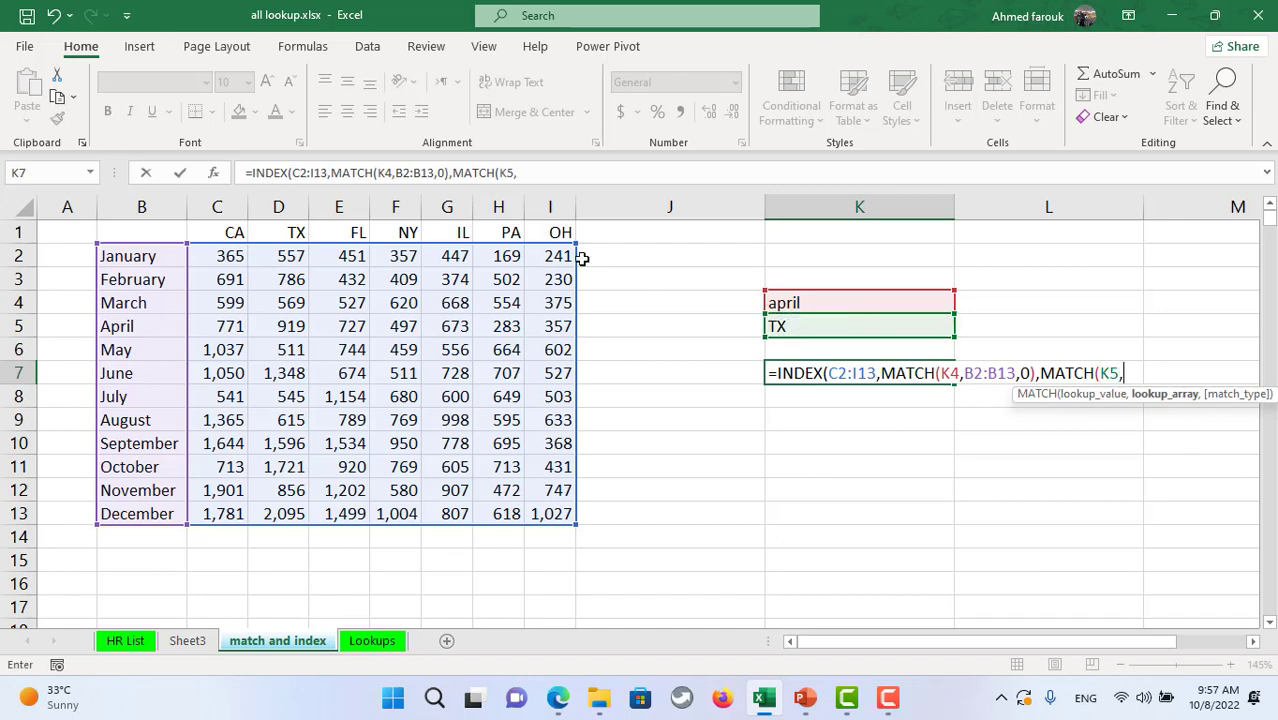
left_click_drag(229, 232, 547, 236)
type(",")
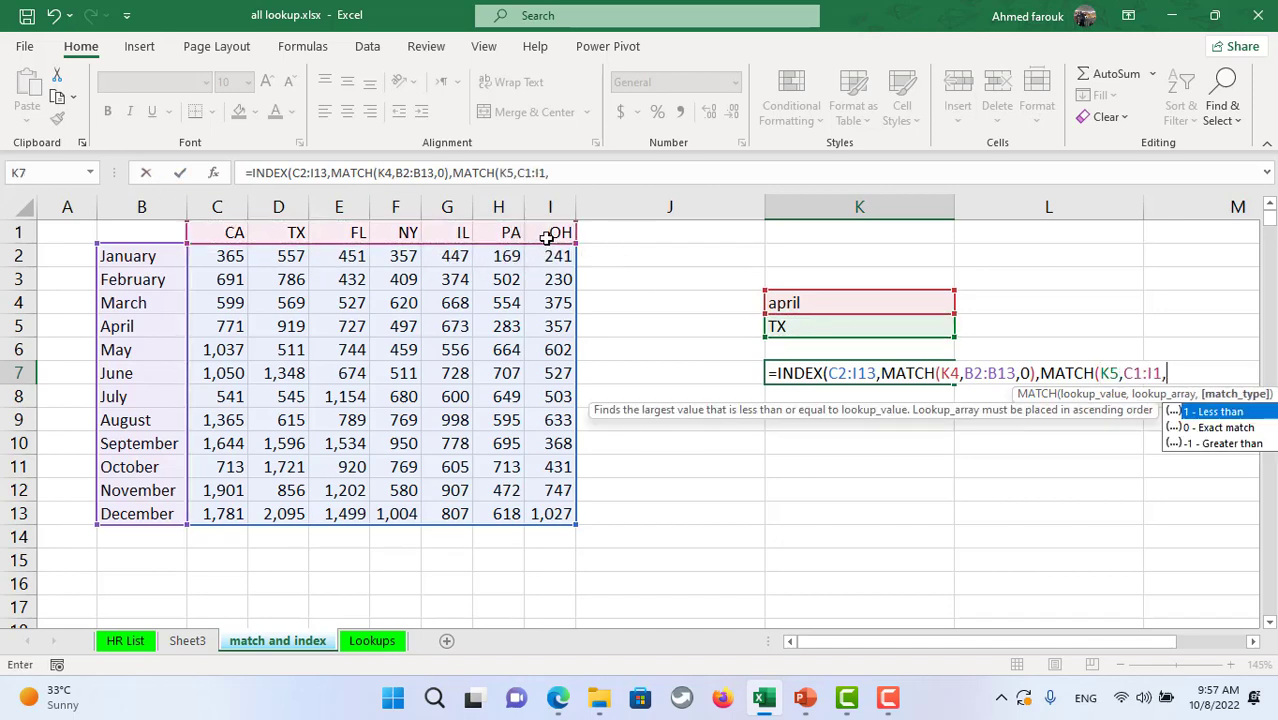
type("0))")
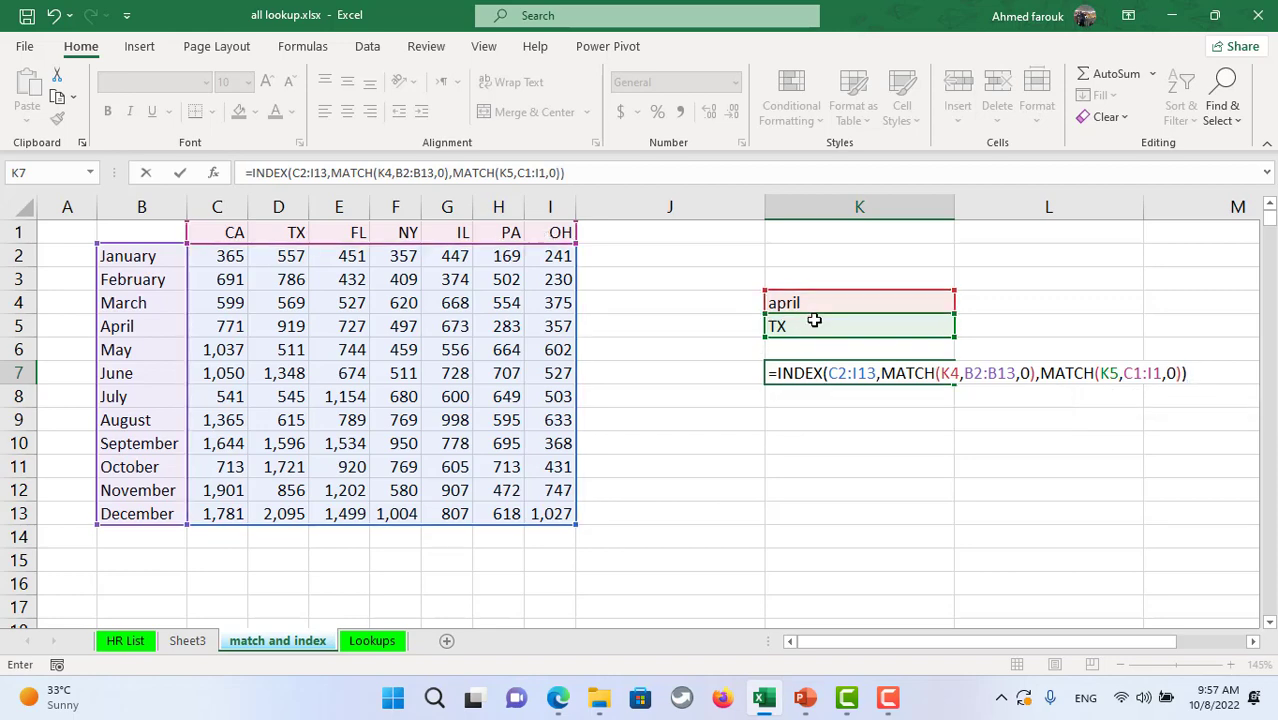
- Commit the two-way INDEX/MATCH formula in K7 and compare its result with April's TX figure in D5
key("Return")
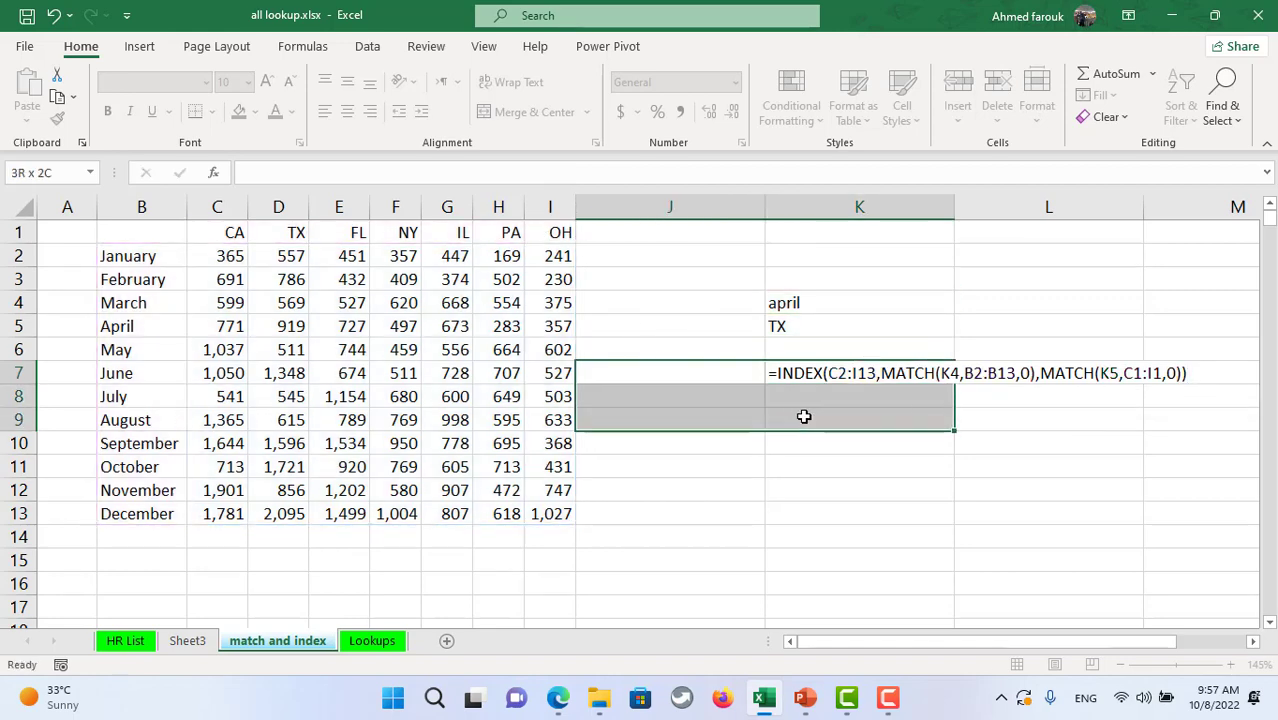
left_click(845, 372)
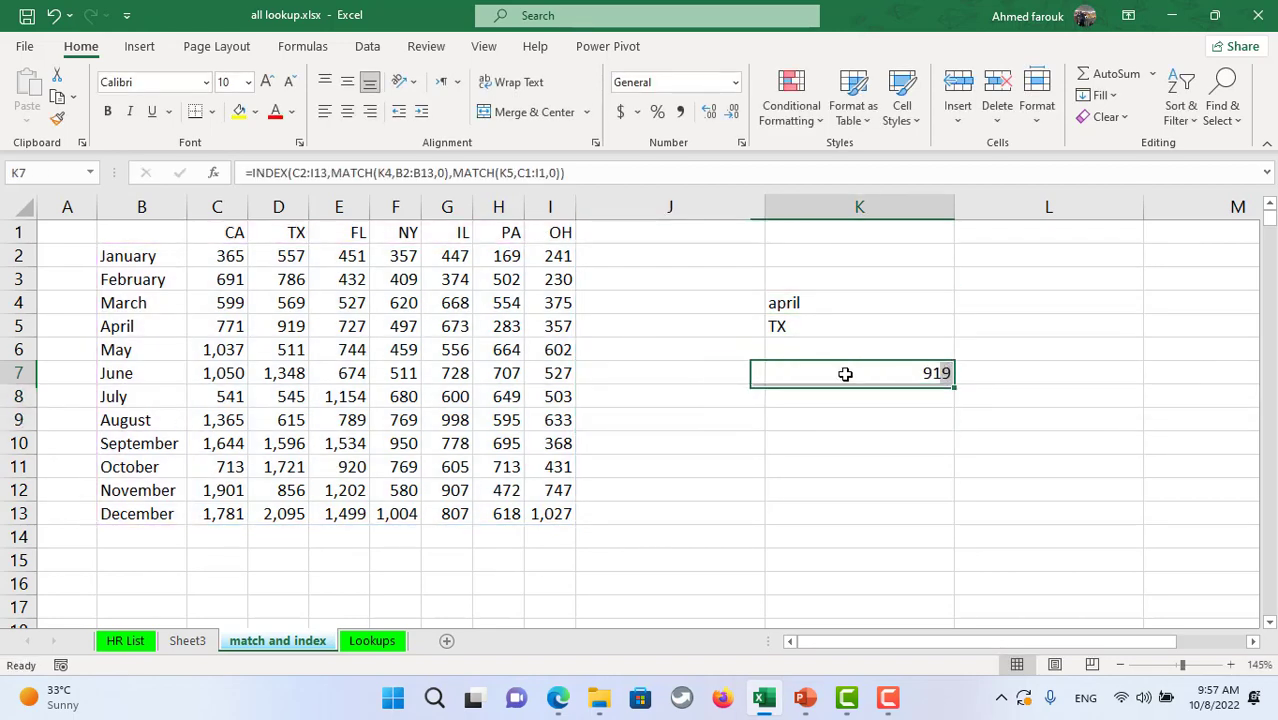
left_click(815, 303)
left_click(282, 327)
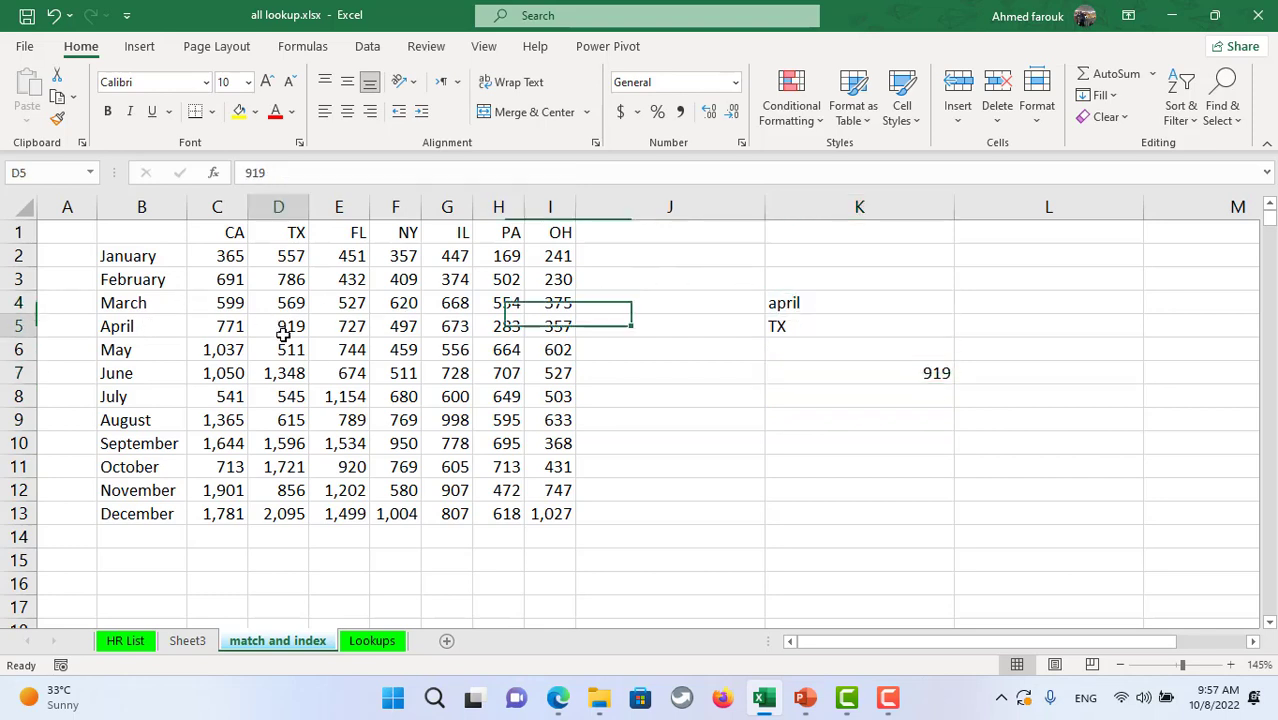
- Change the state input in K5 to fl and check April's FL figure in E5
left_click(824, 326)
type("fl")
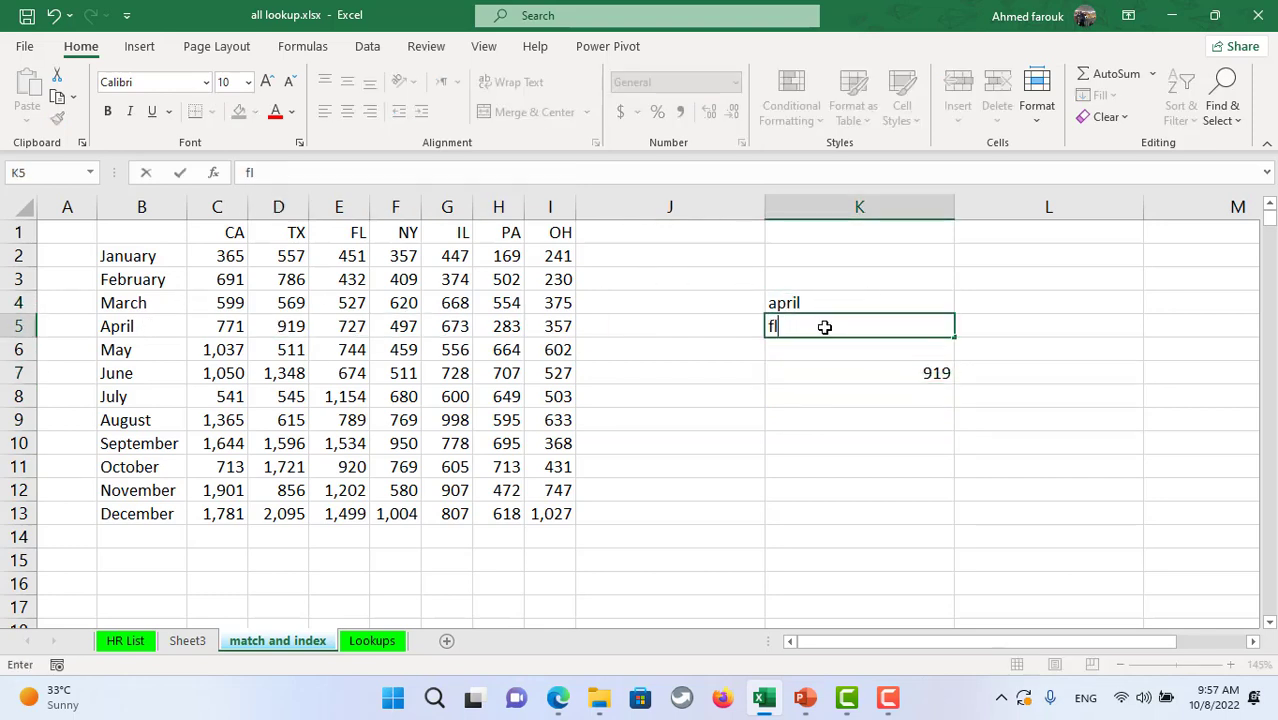
key("Return")
left_click(345, 327)
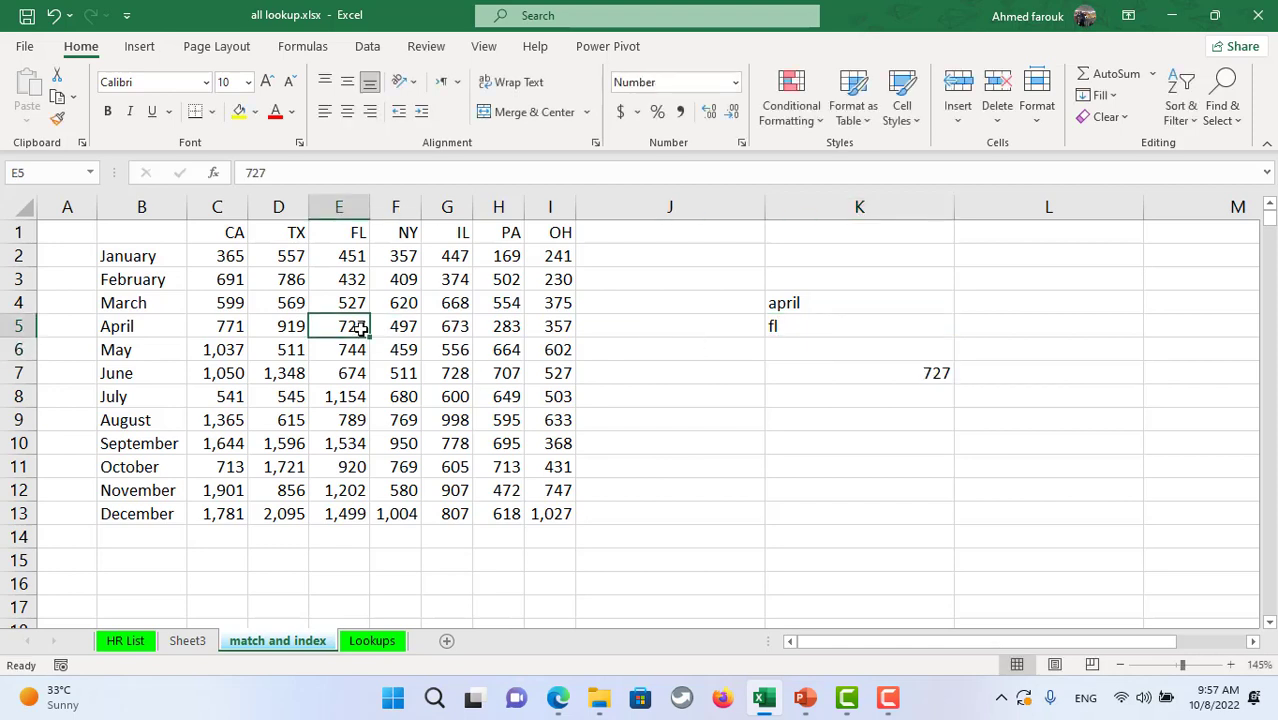
- Enter may as the month in K4 without the stray apostrophe, and confirm K7 matches E6's 744
left_click(893, 307)
type("may'")
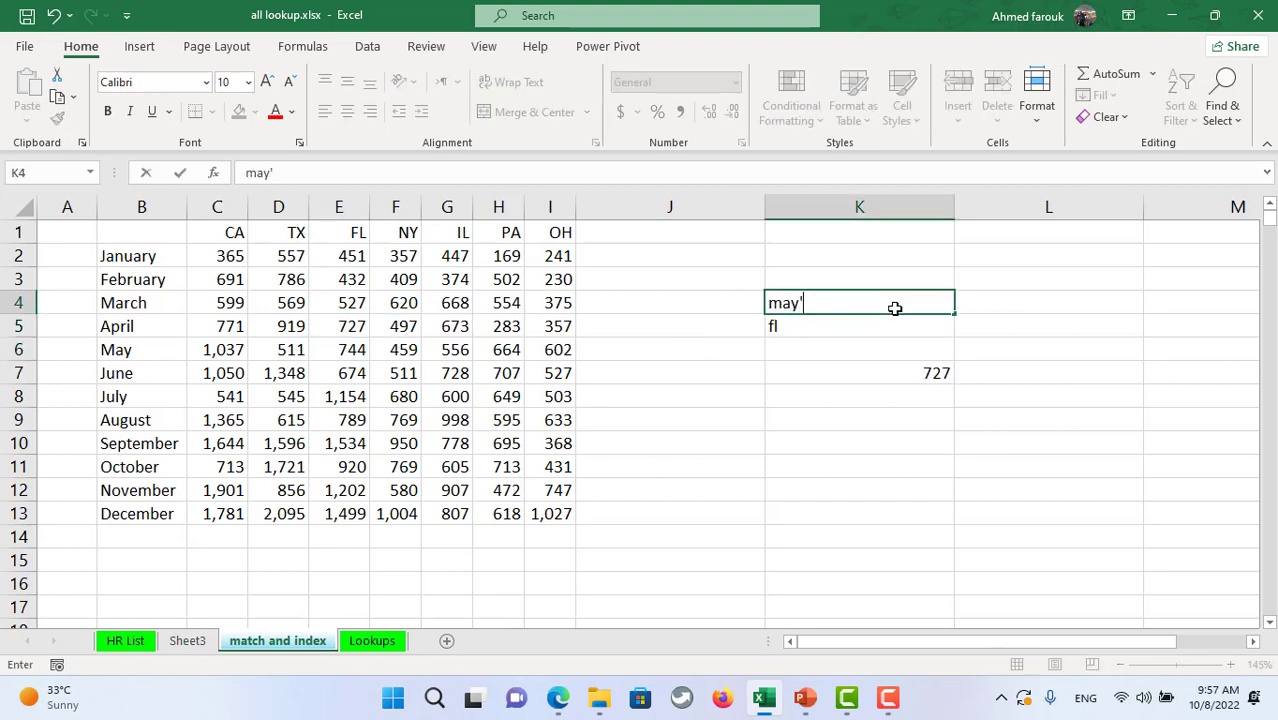
key("Return")
left_click(892, 299)
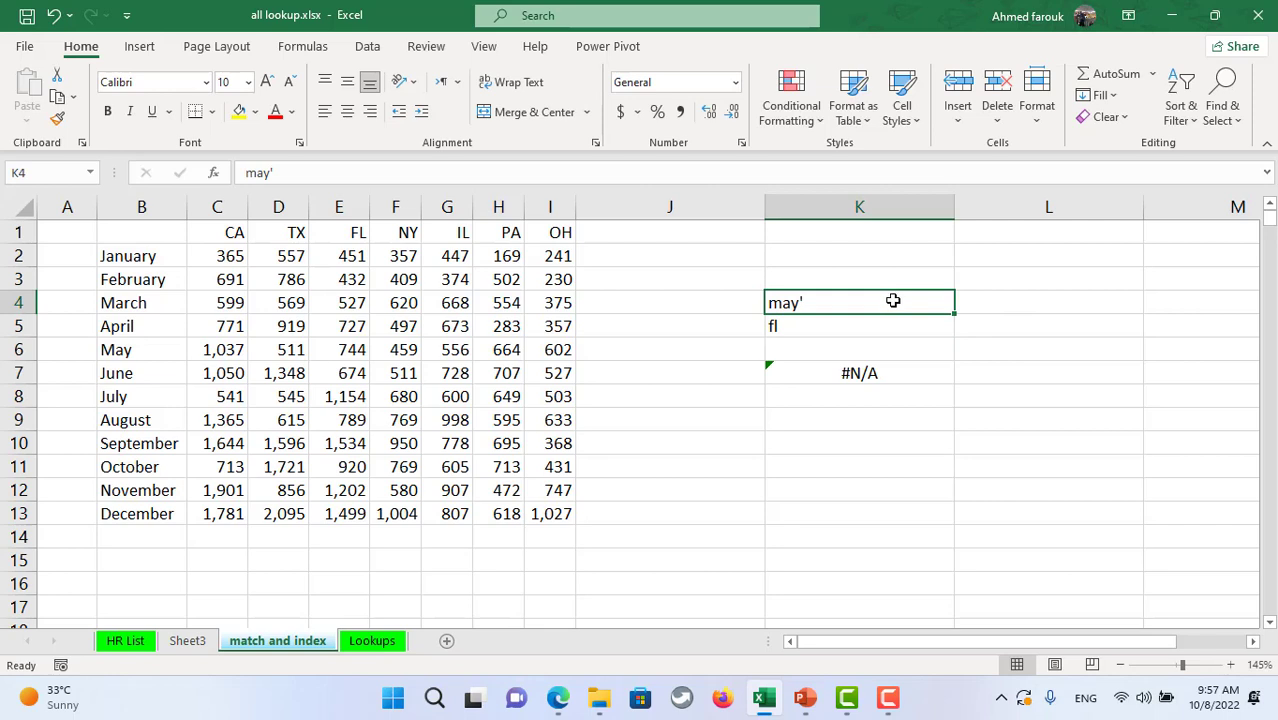
double_click(893, 300)
key("BackSpace")
key("Return")
left_click(876, 366)
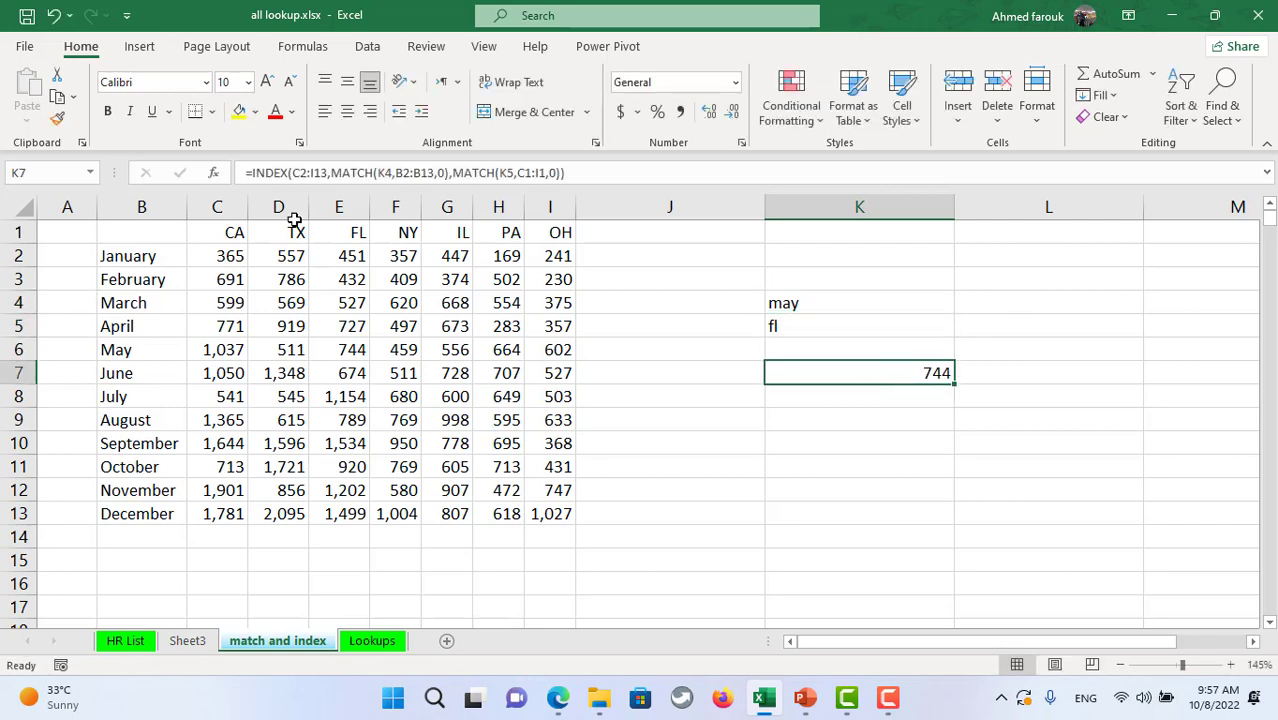
left_click(349, 349)
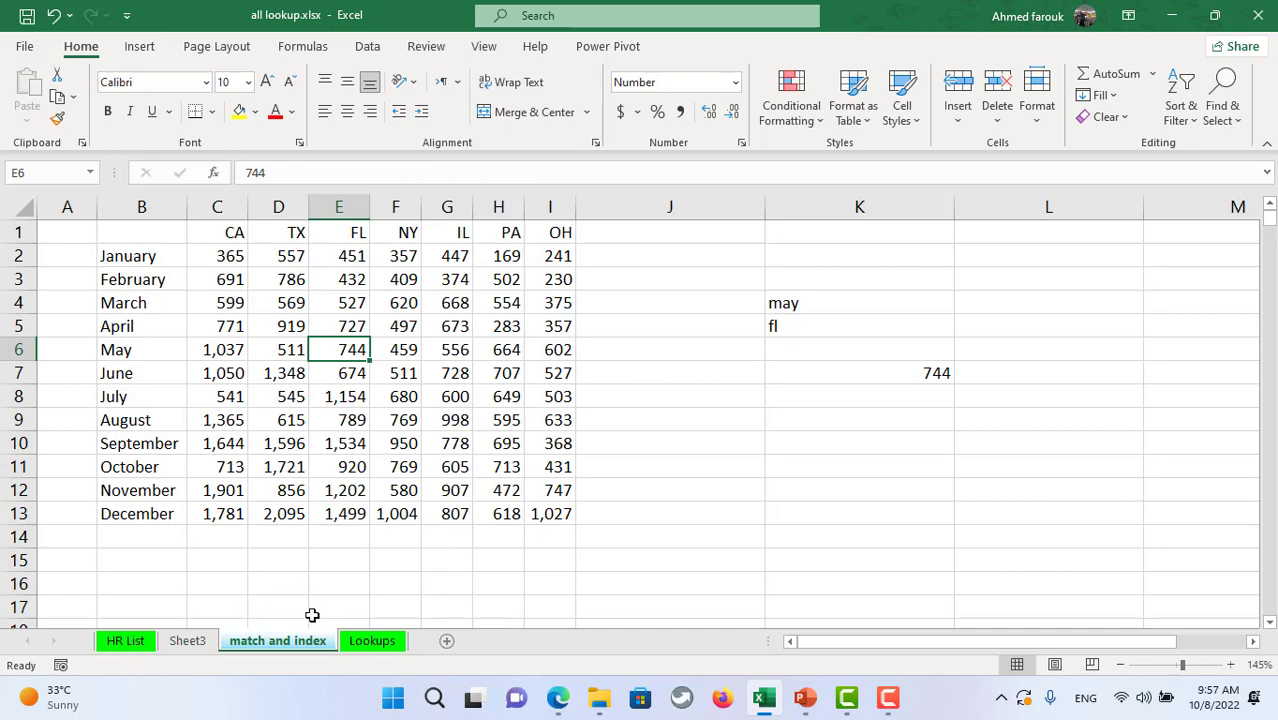
- On Sheet3, enter =XLOOKUP(F1,staff[Phone],staff) in F3 to fetch the phone-matched staff record
left_click(186, 638)
left_click(576, 293)
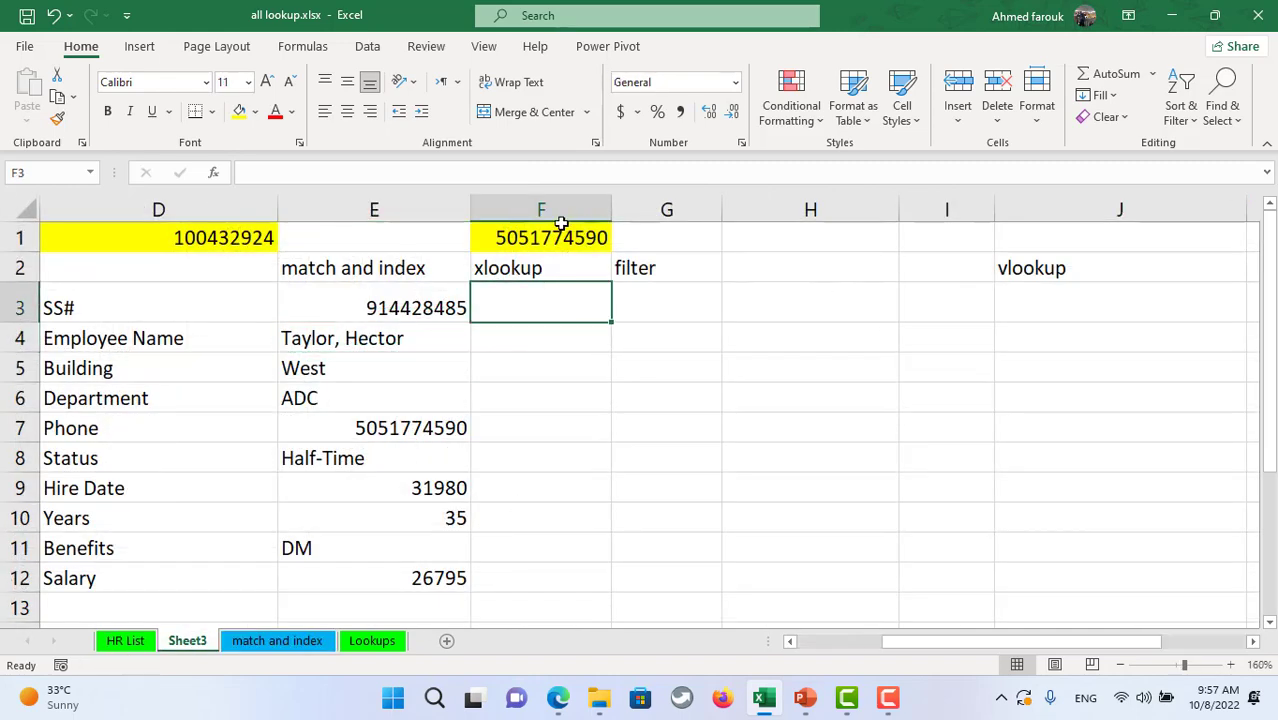
type("=")
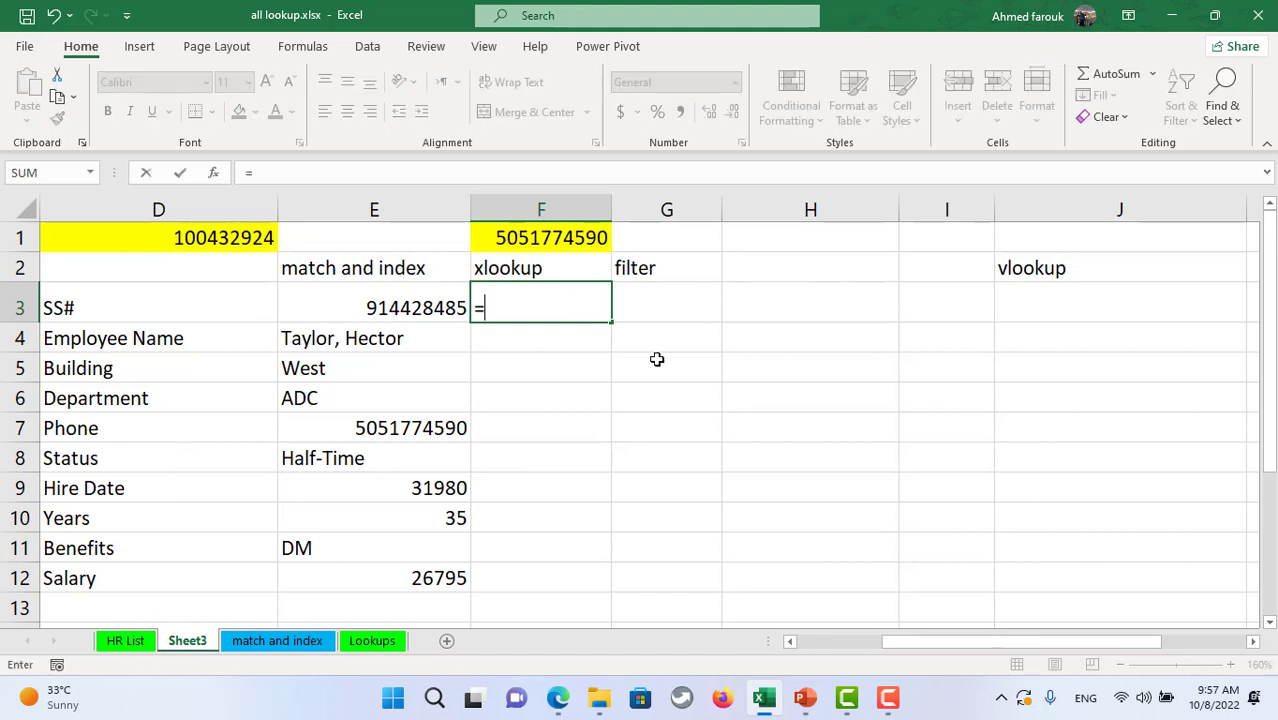
type("x")
key("Tab")
key("BackSpace")
key("BackSpace")
key("BackSpace")
key("BackSpace")
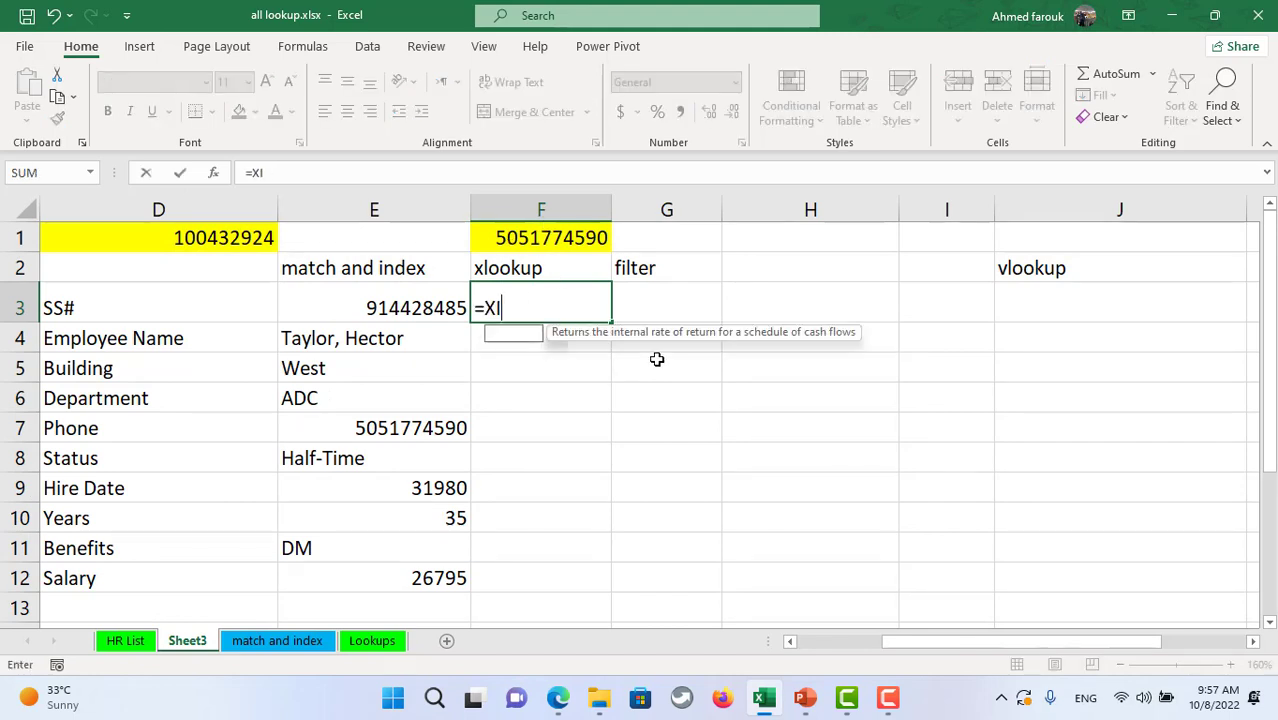
type("lo")
key("Tab")
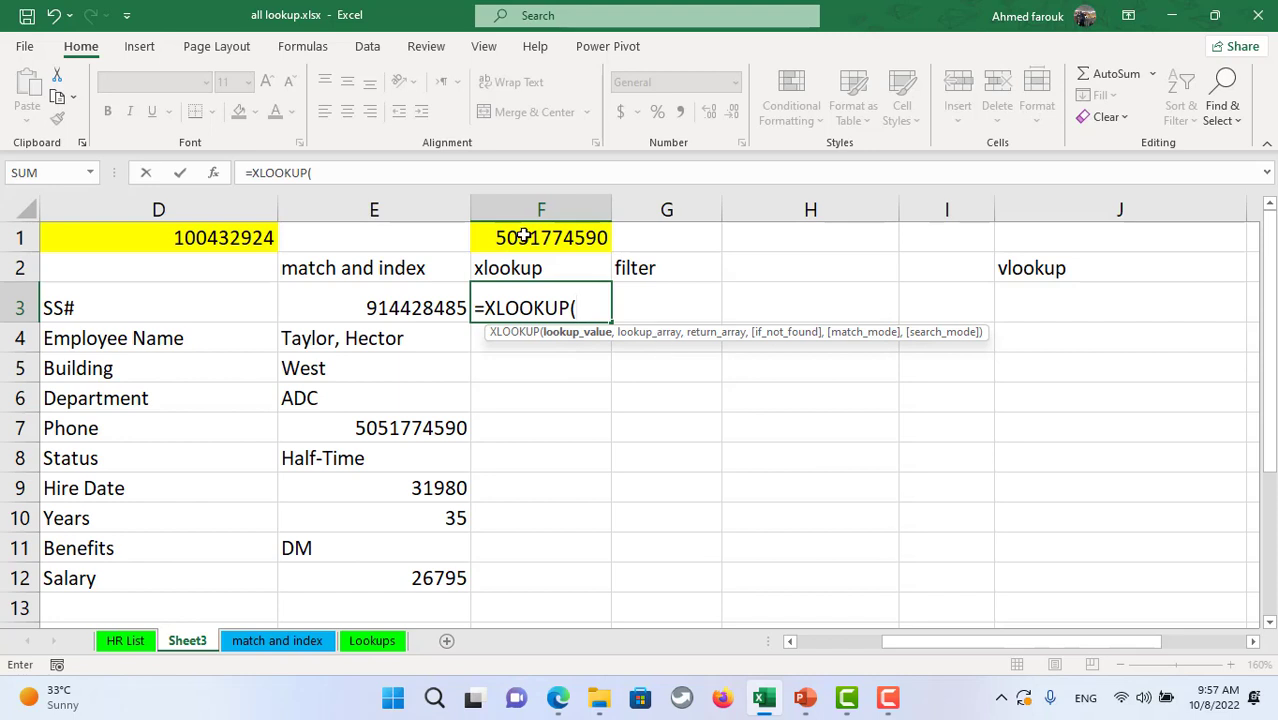
left_click(523, 236)
type(",staff")
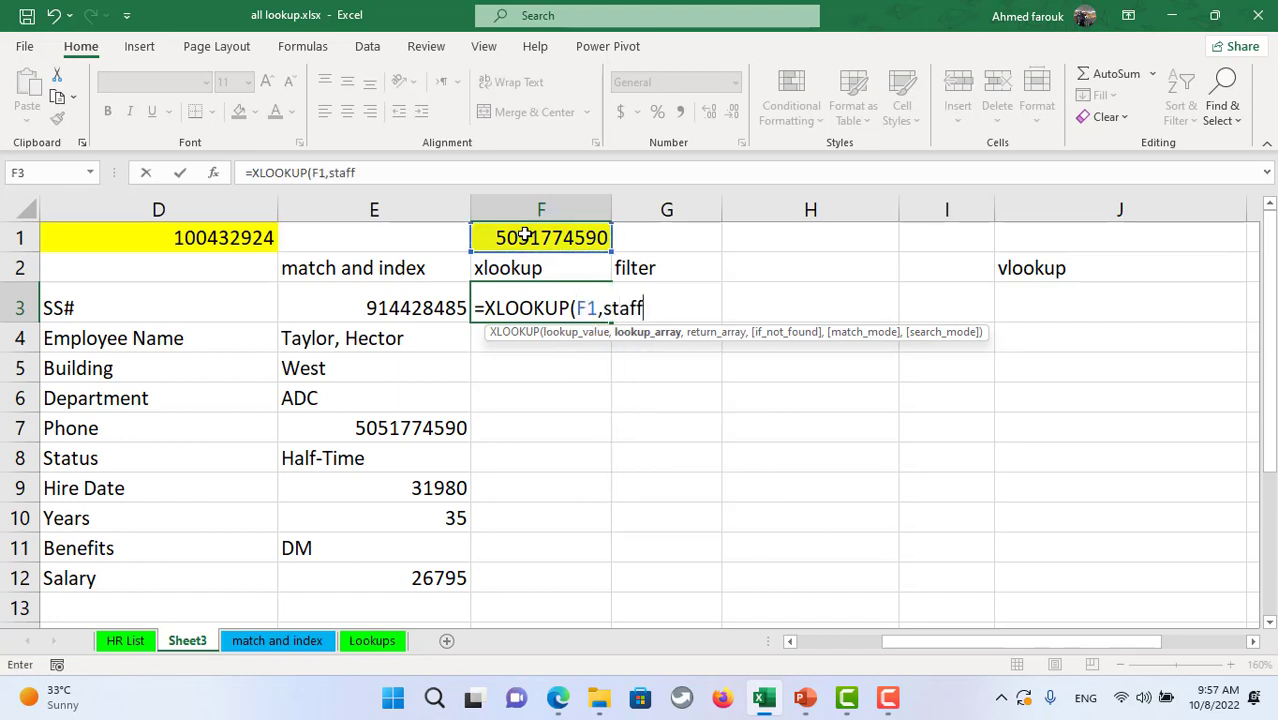
type("[ph")
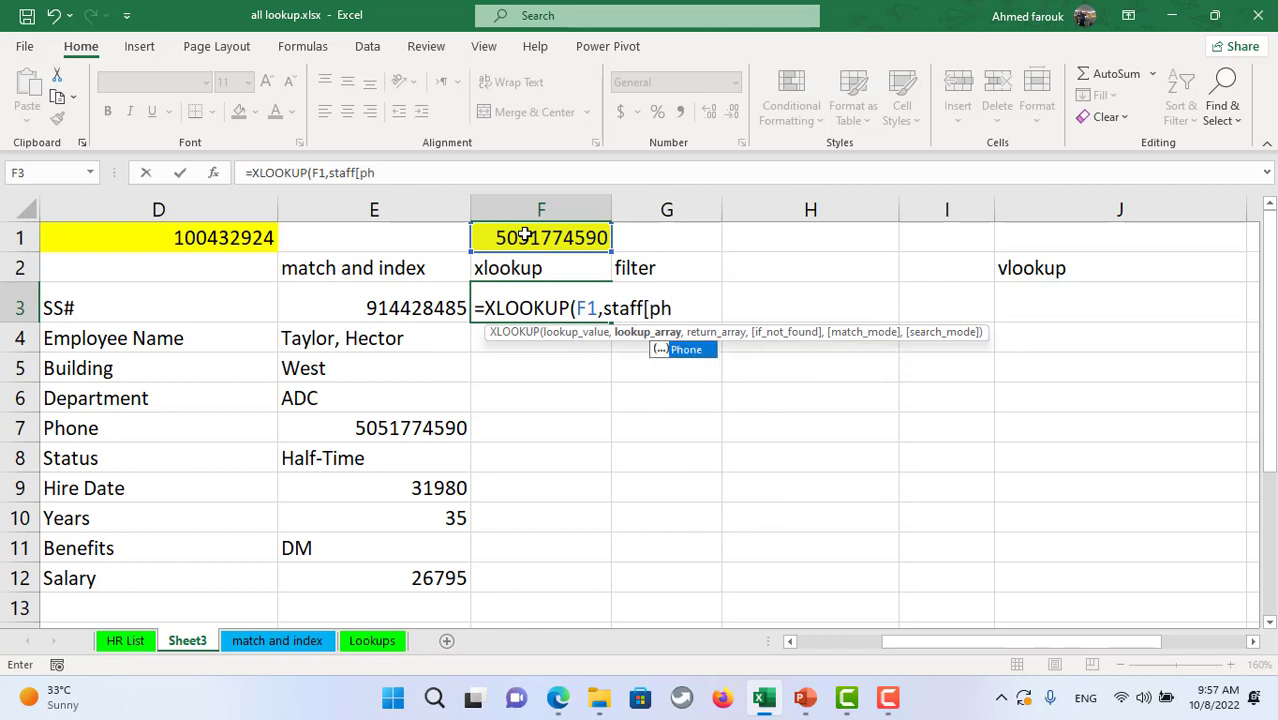
key("Tab")
type(",")
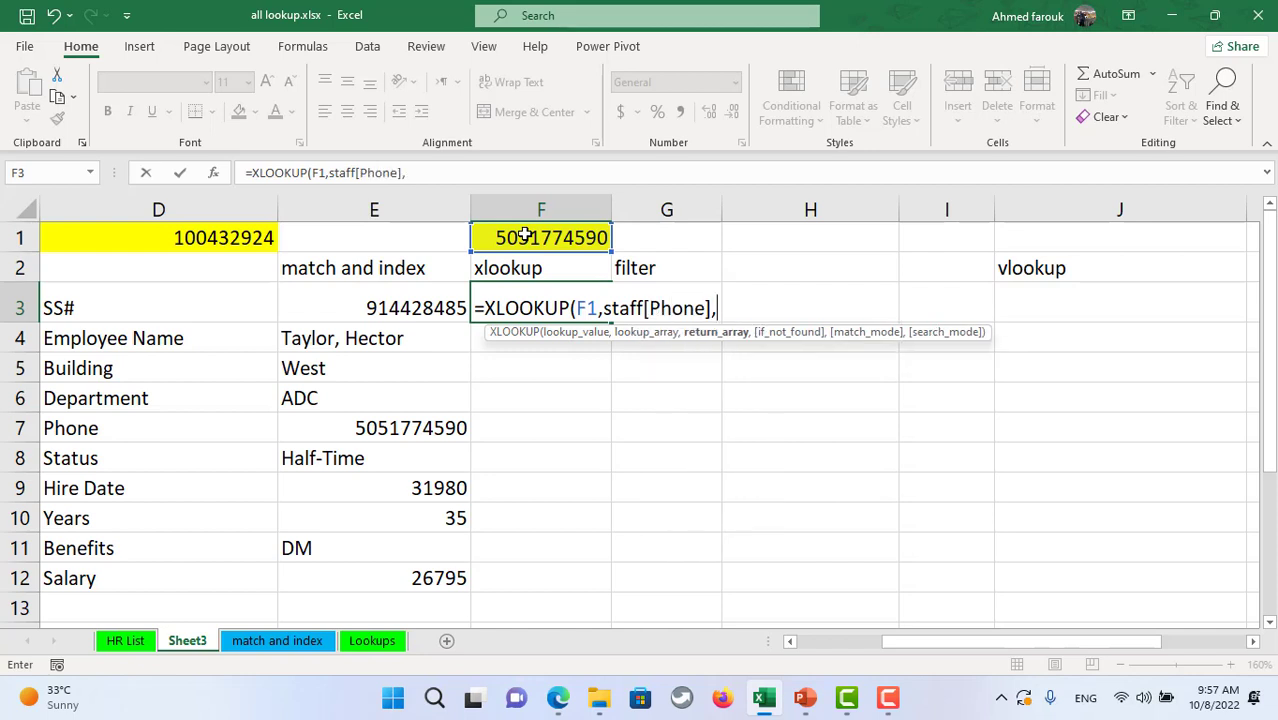
type("staff")
key("Return")
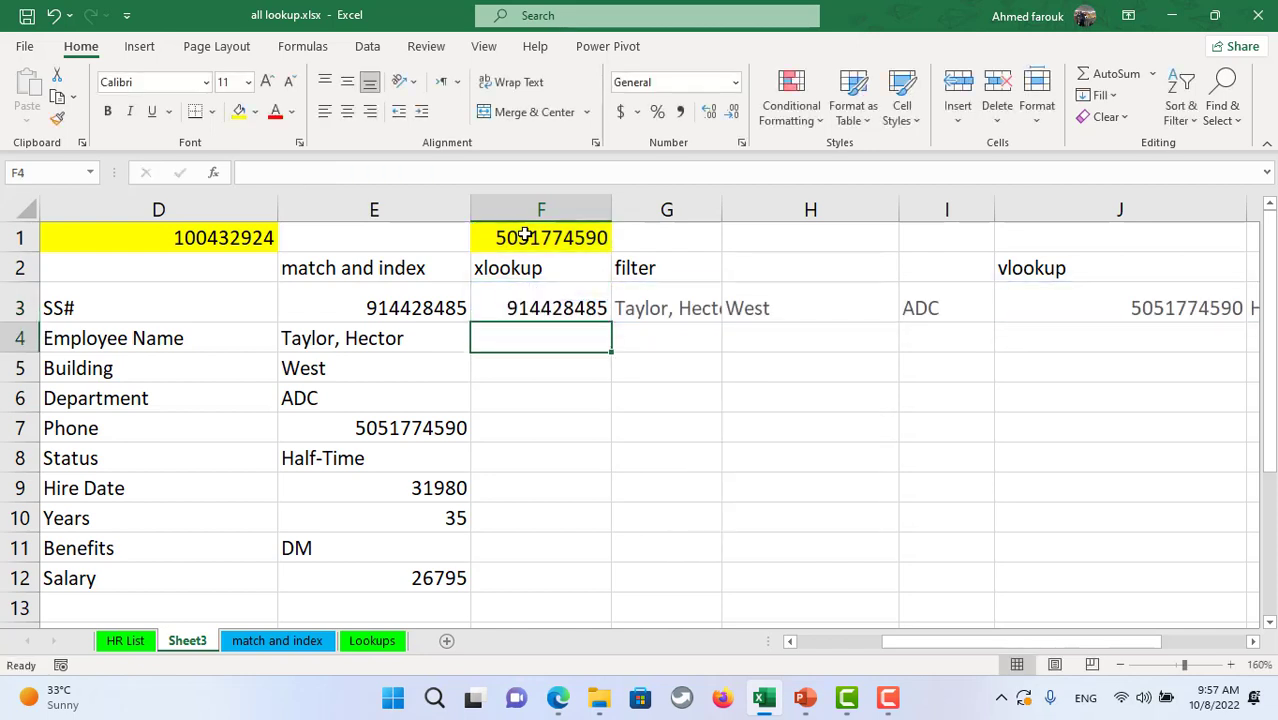
- Wrap F3's formula in TRANSPOSE so the matched record lists vertically down F3:F12
key("Up")
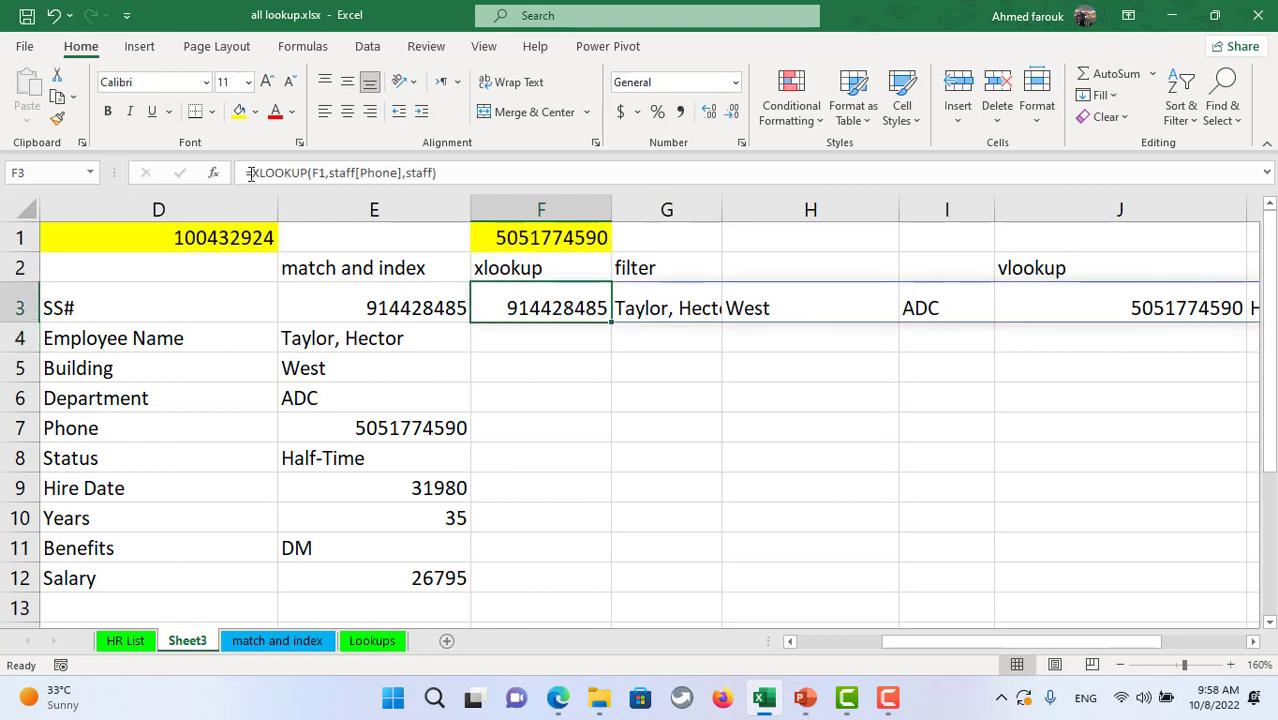
left_click(253, 174)
type("tr")
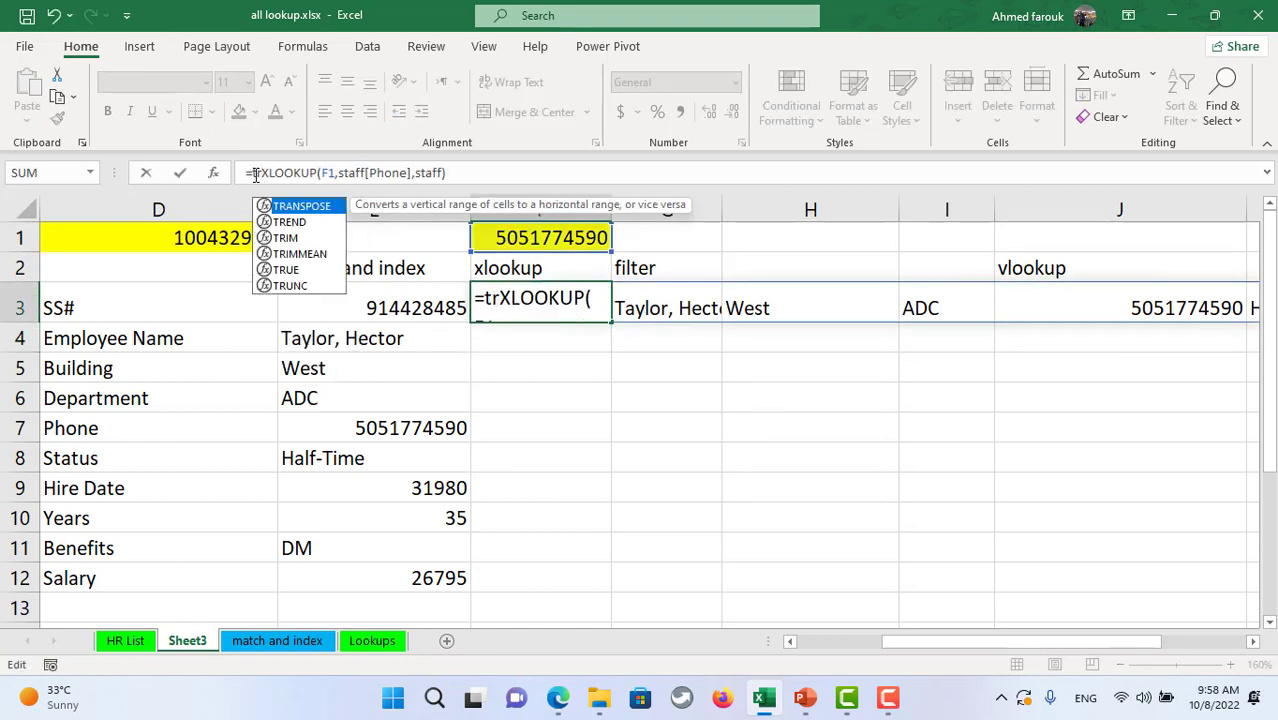
key("Tab")
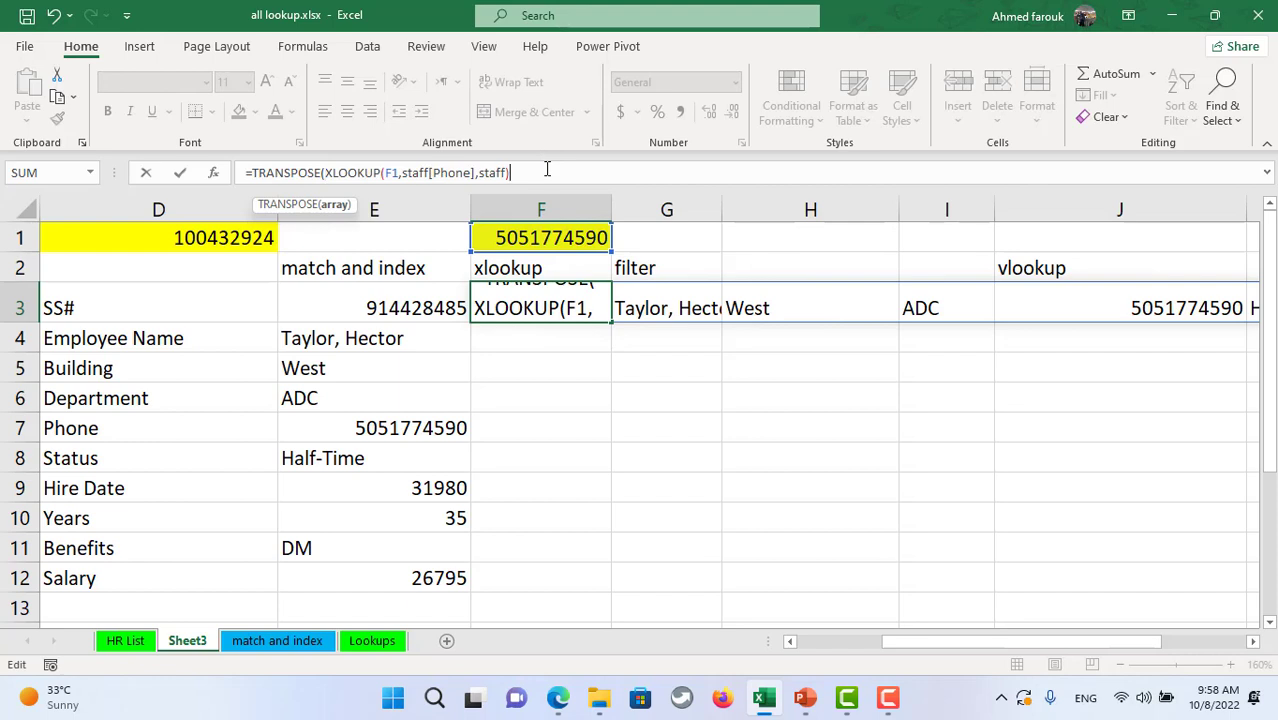
left_click(547, 170)
type(")")
key("Return")
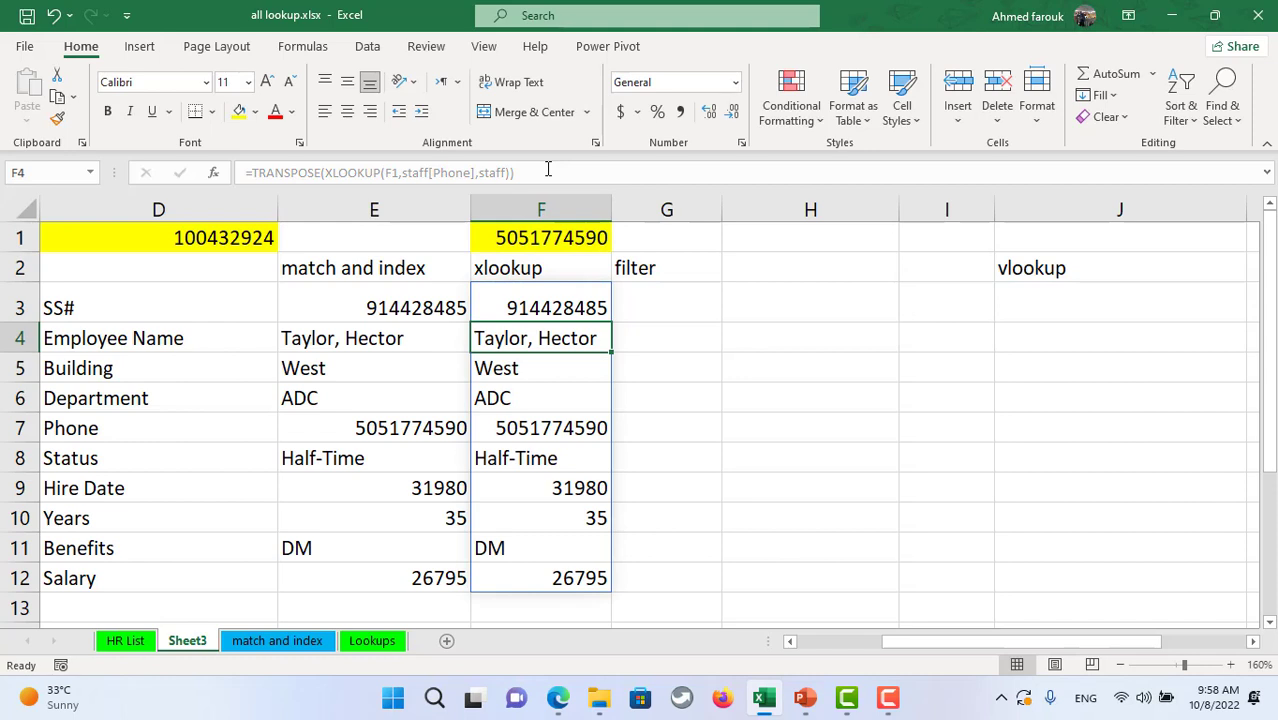
left_click(688, 297)
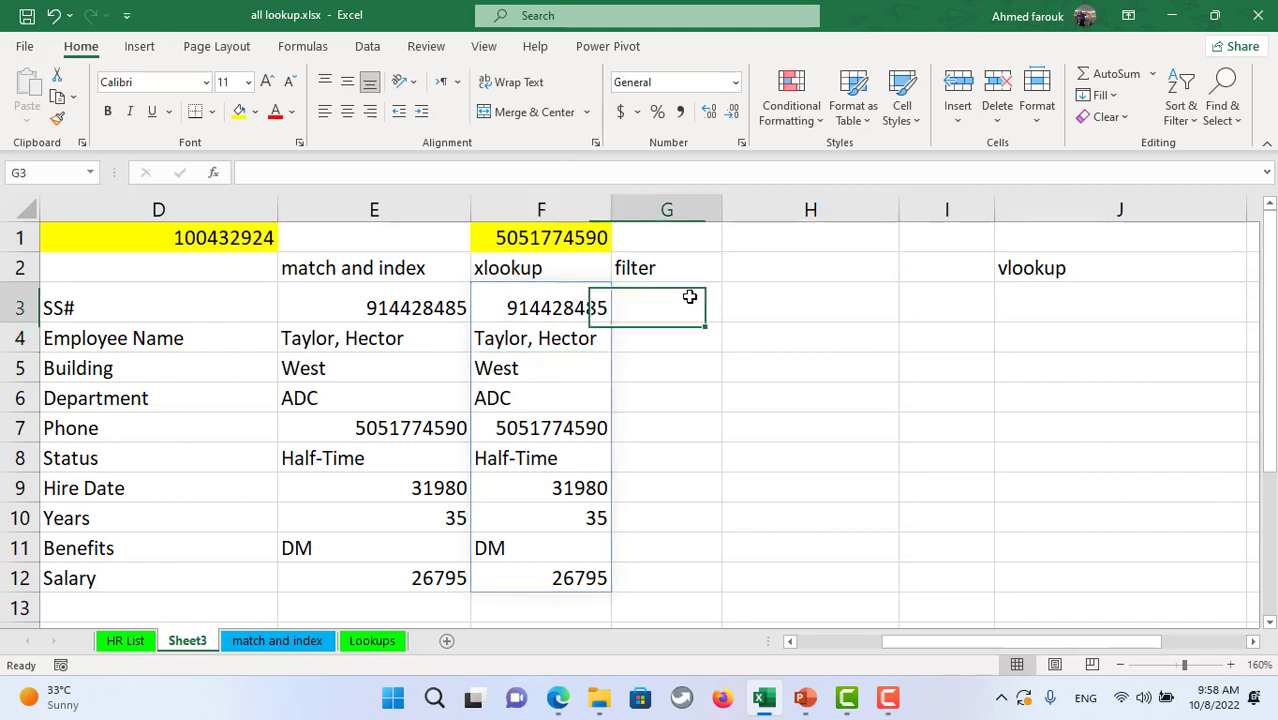
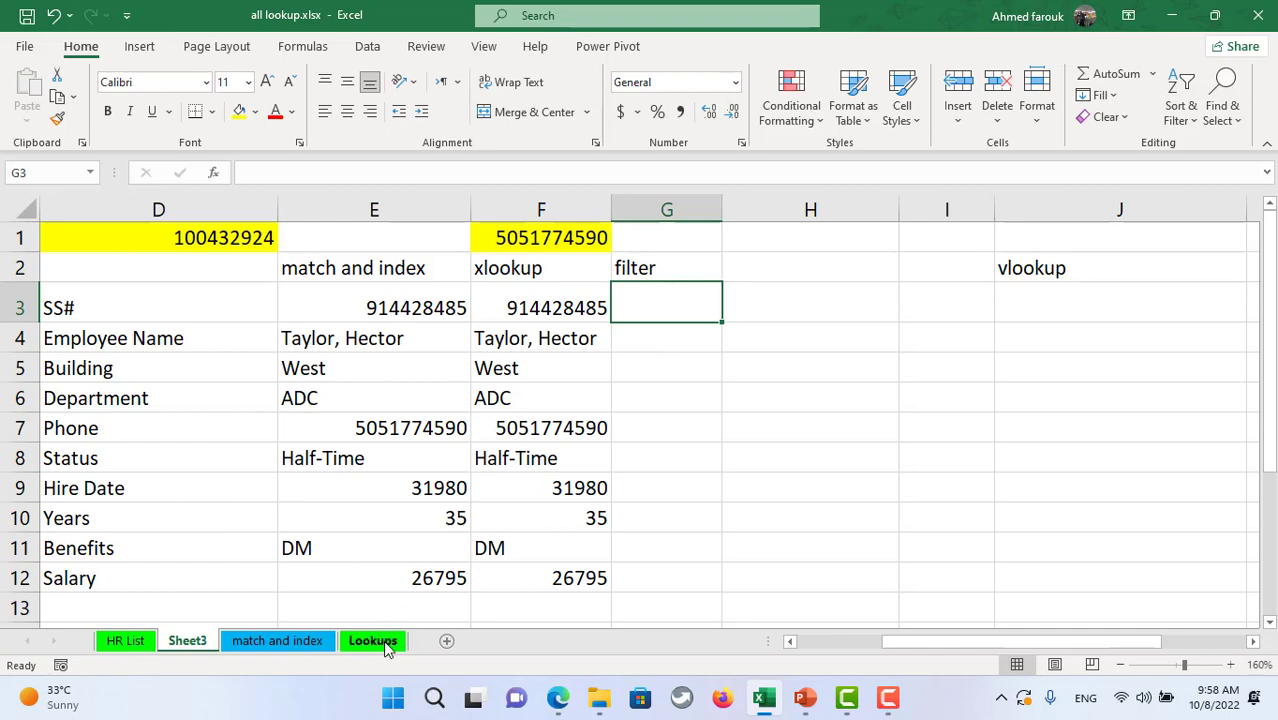
- On the Lookups sheet, enter =VLOOKUP(E2,A1:B6,2,0) in F2
left_click(388, 645)
left_click(978, 306)
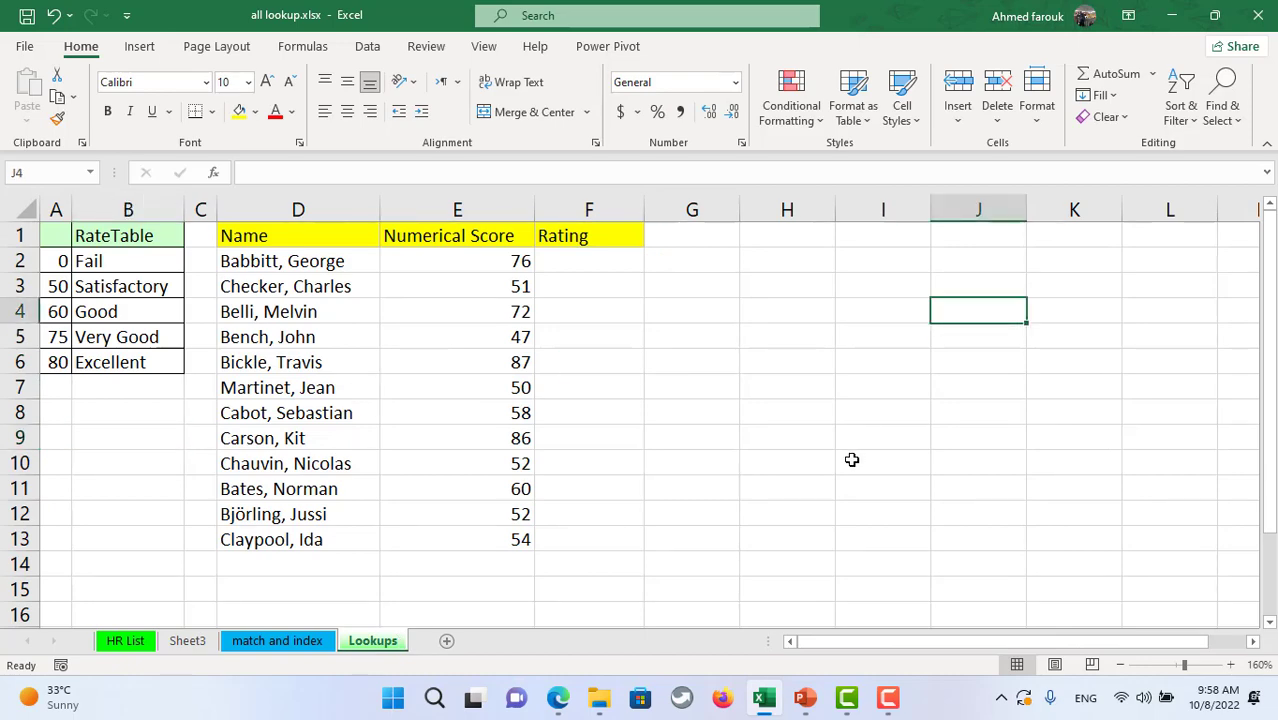
left_click(624, 267)
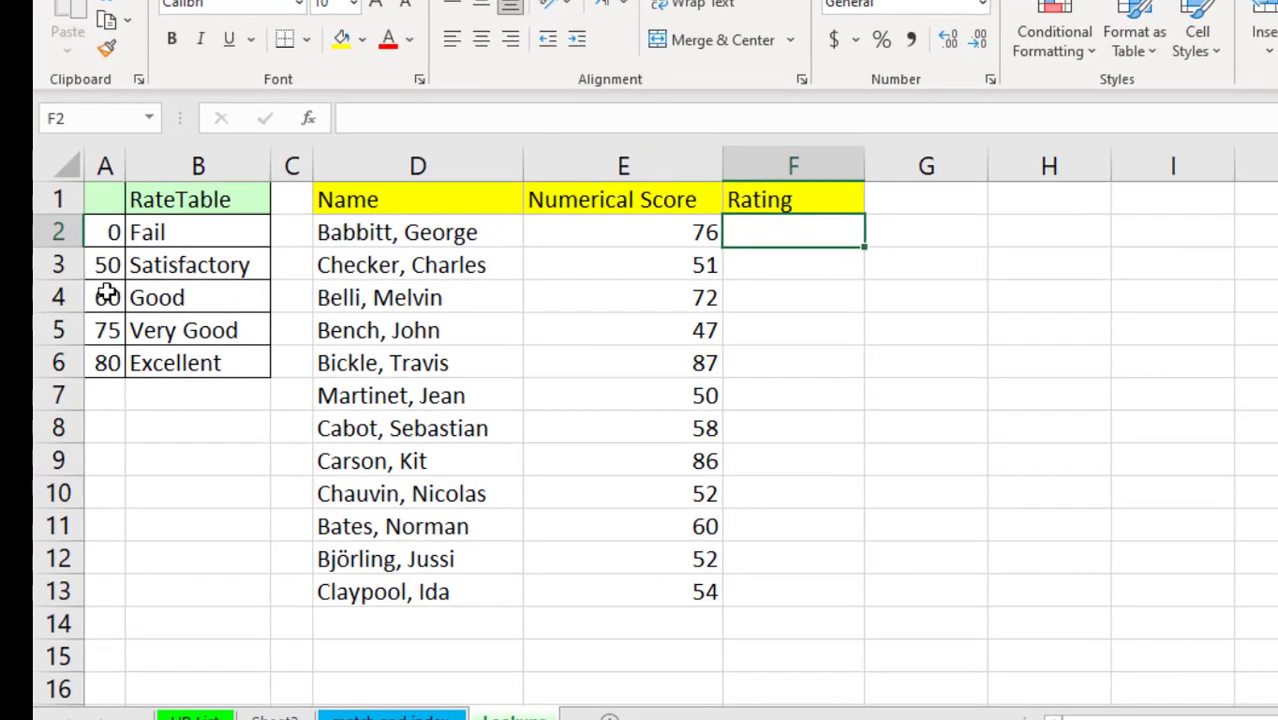
type("=")
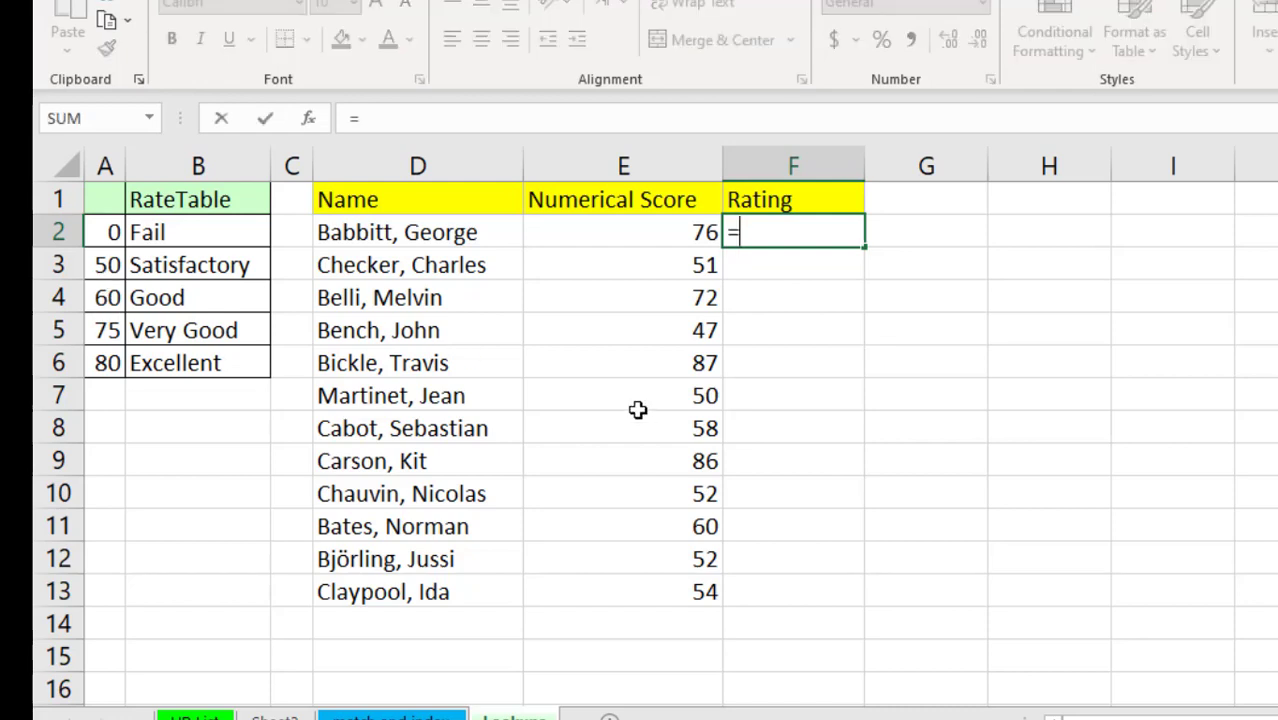
type("vl")
key("Tab")
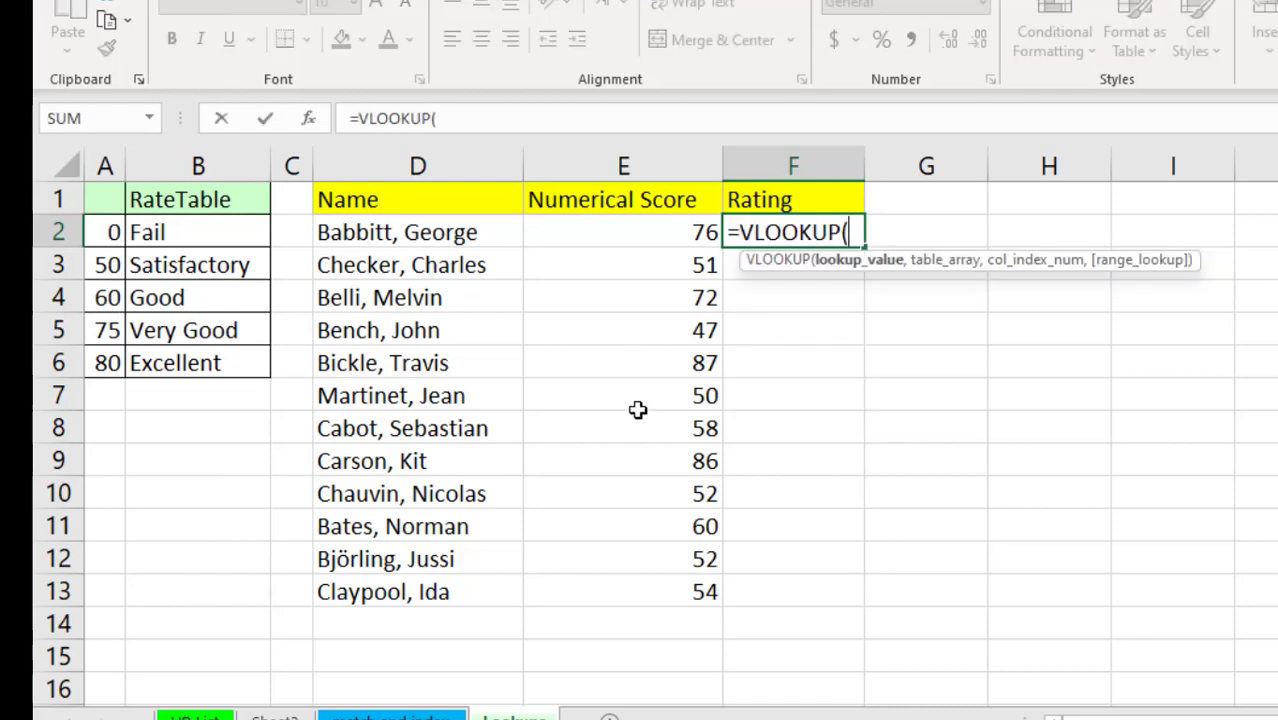
left_click(703, 232)
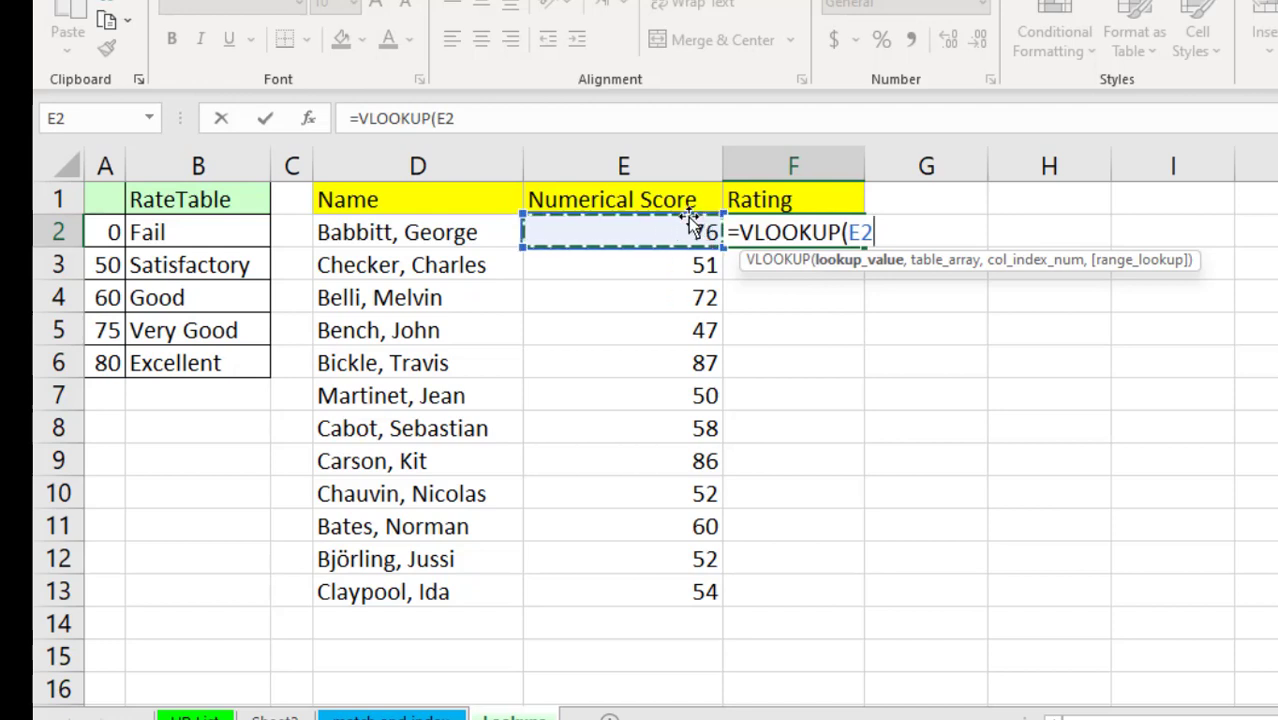
type(",")
left_click_drag(92, 199, 247, 358)
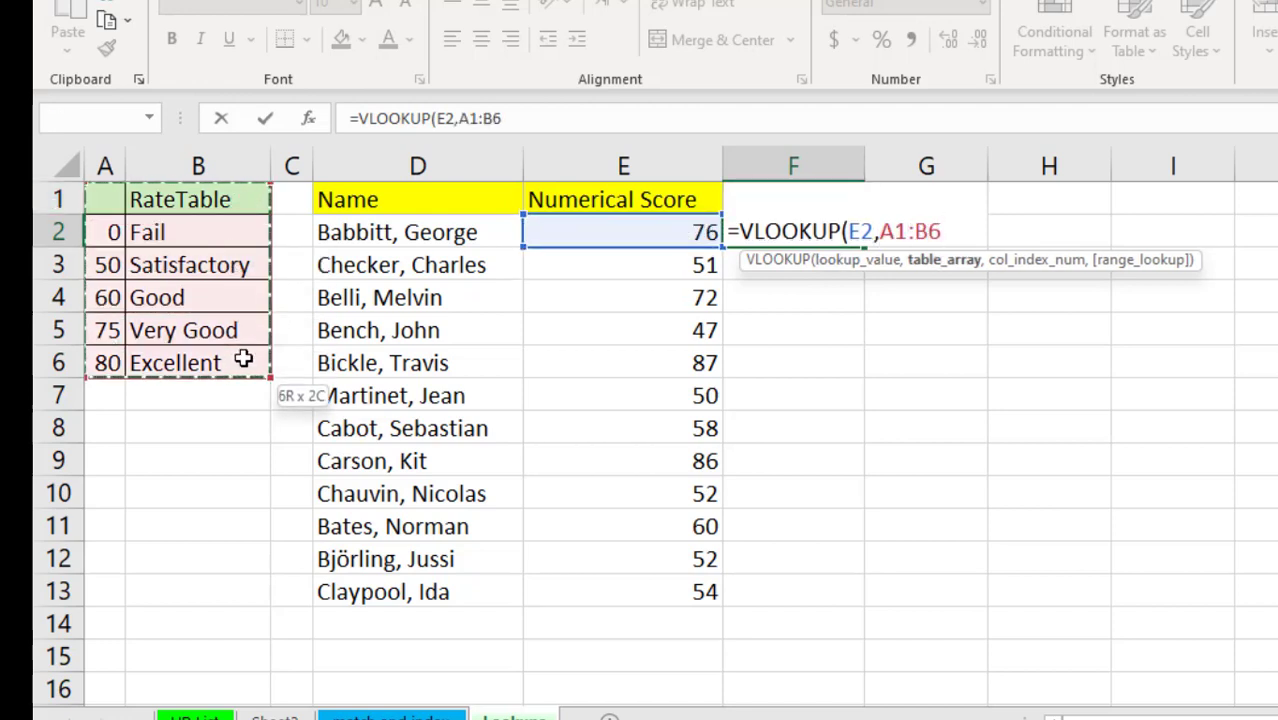
type(",")
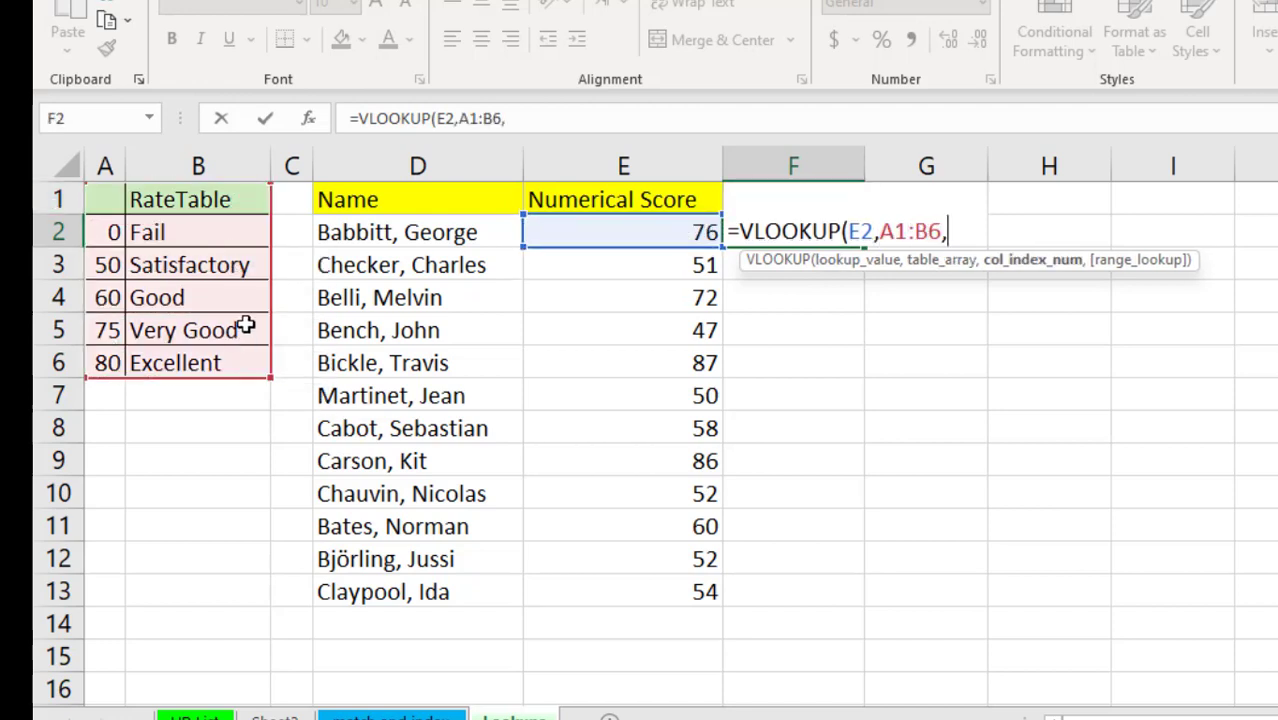
type("2")
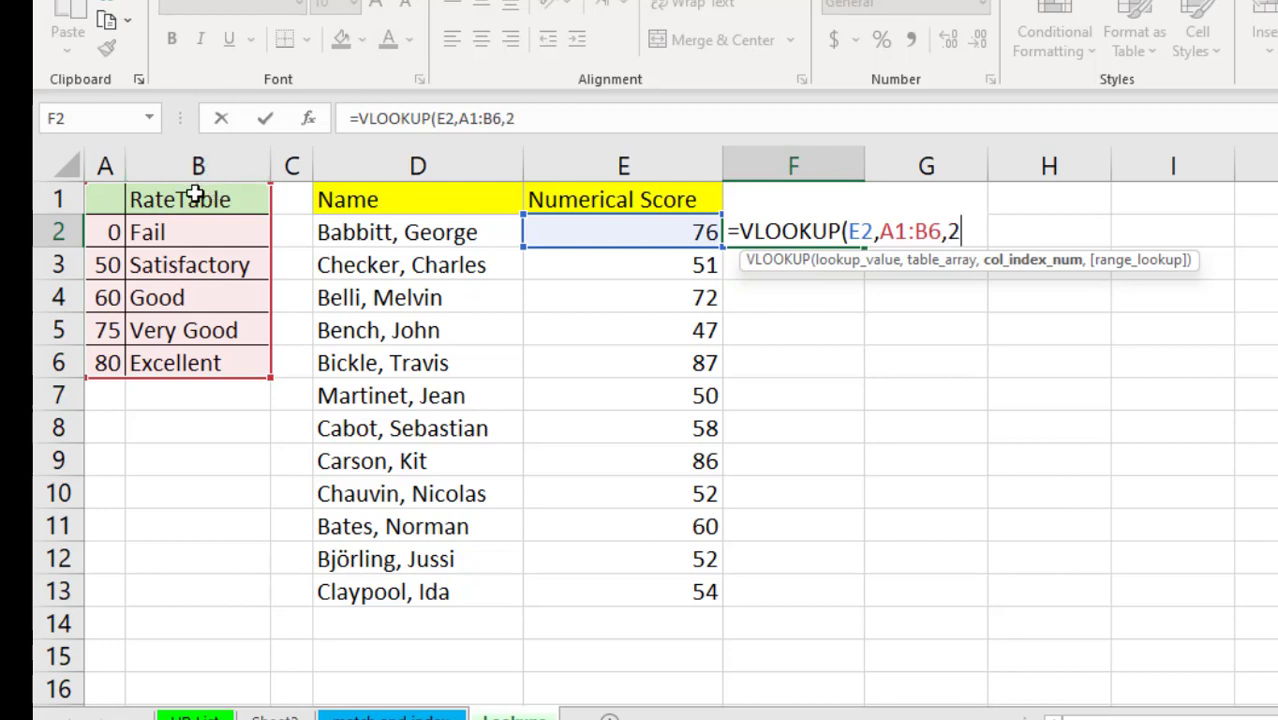
type(",0")
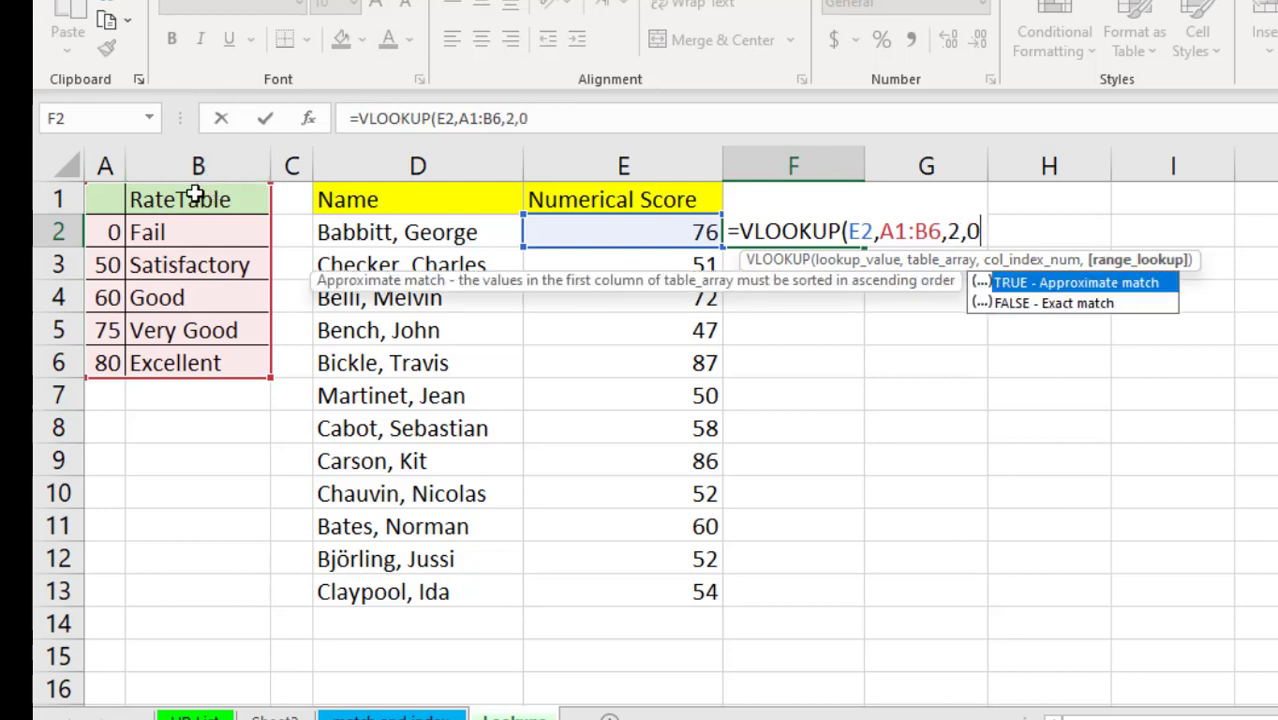
key("Return")
- Change F2's match argument from 0 to 1 so the lookup returns Very Good instead of #N/A
left_click(668, 238)
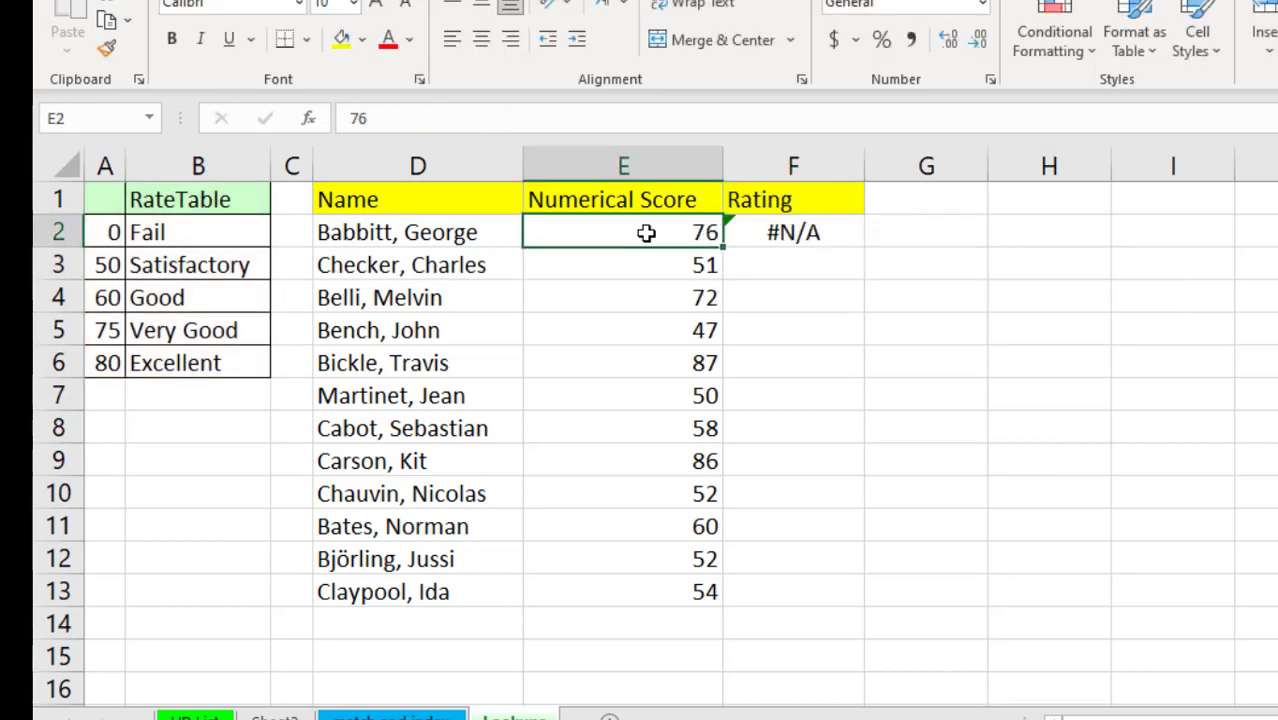
left_click(806, 237)
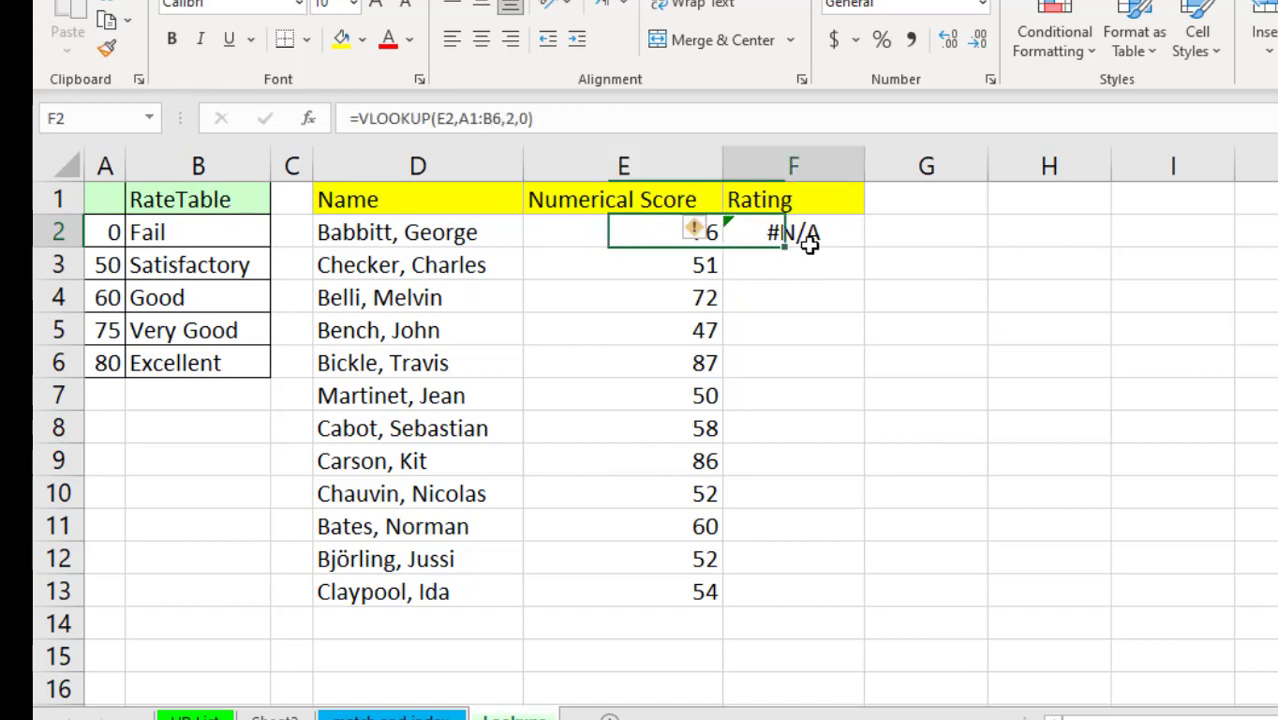
left_click(519, 118)
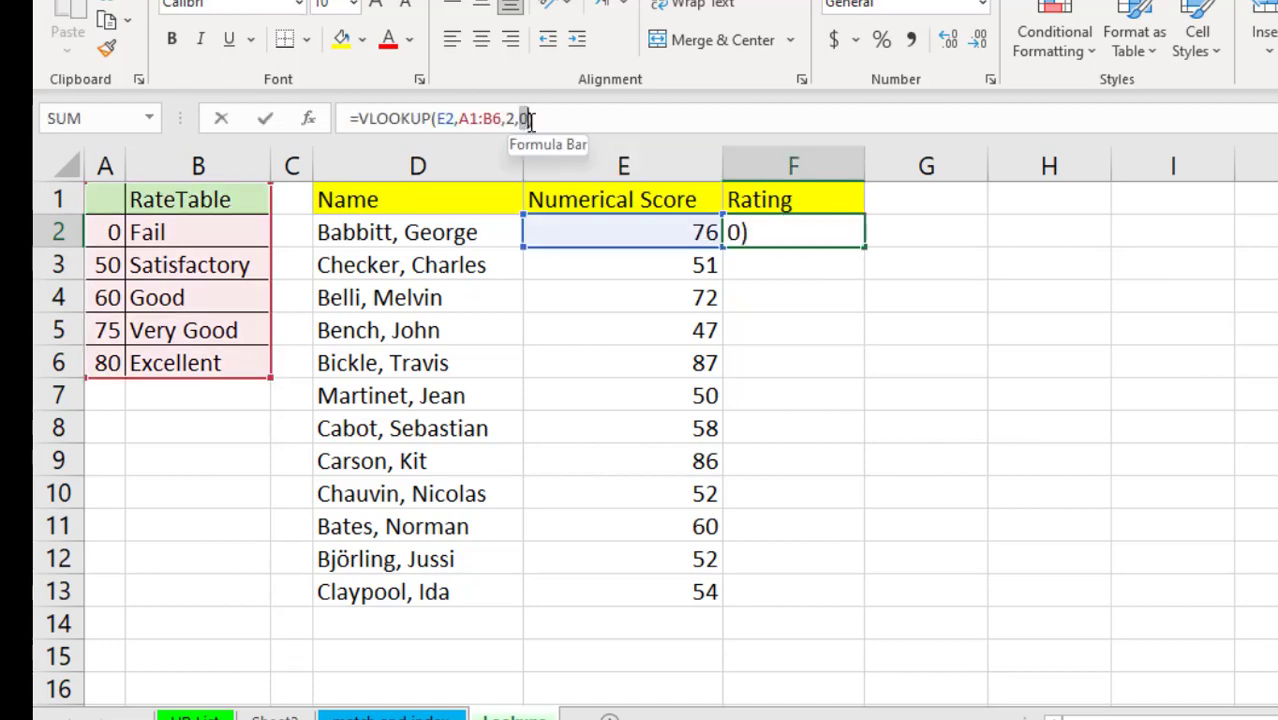
key("BackSpace")
type("1")
key("Return")
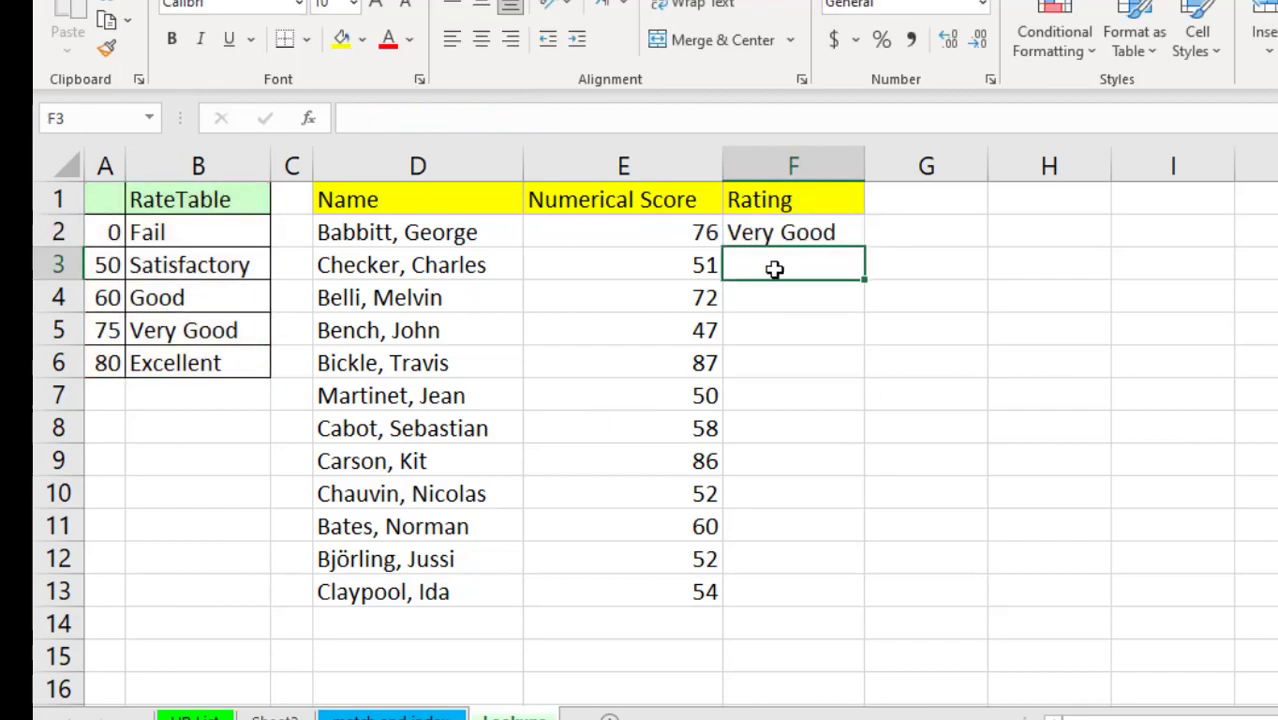
- Make the table range absolute ($A$1:$B$6) and fill the rating formula down to F13
left_click(816, 234)
left_click_drag(403, 141, 440, 145)
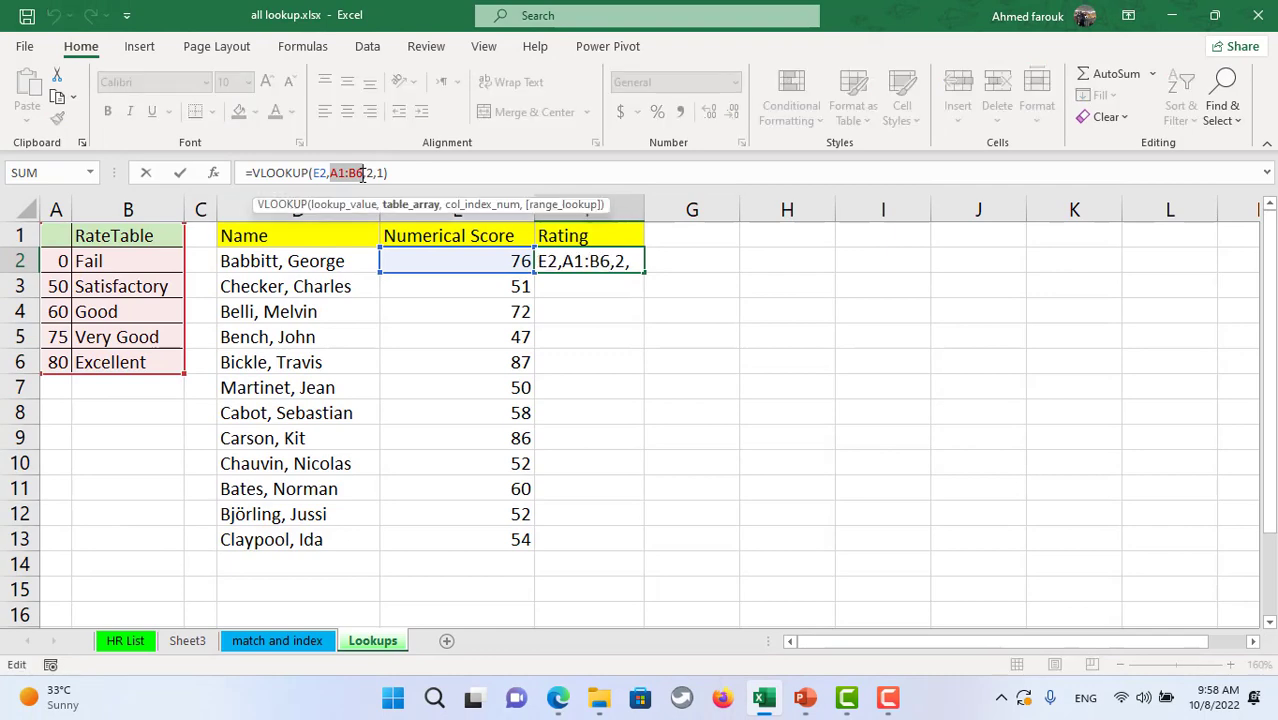
key("F4")
left_click(180, 172)
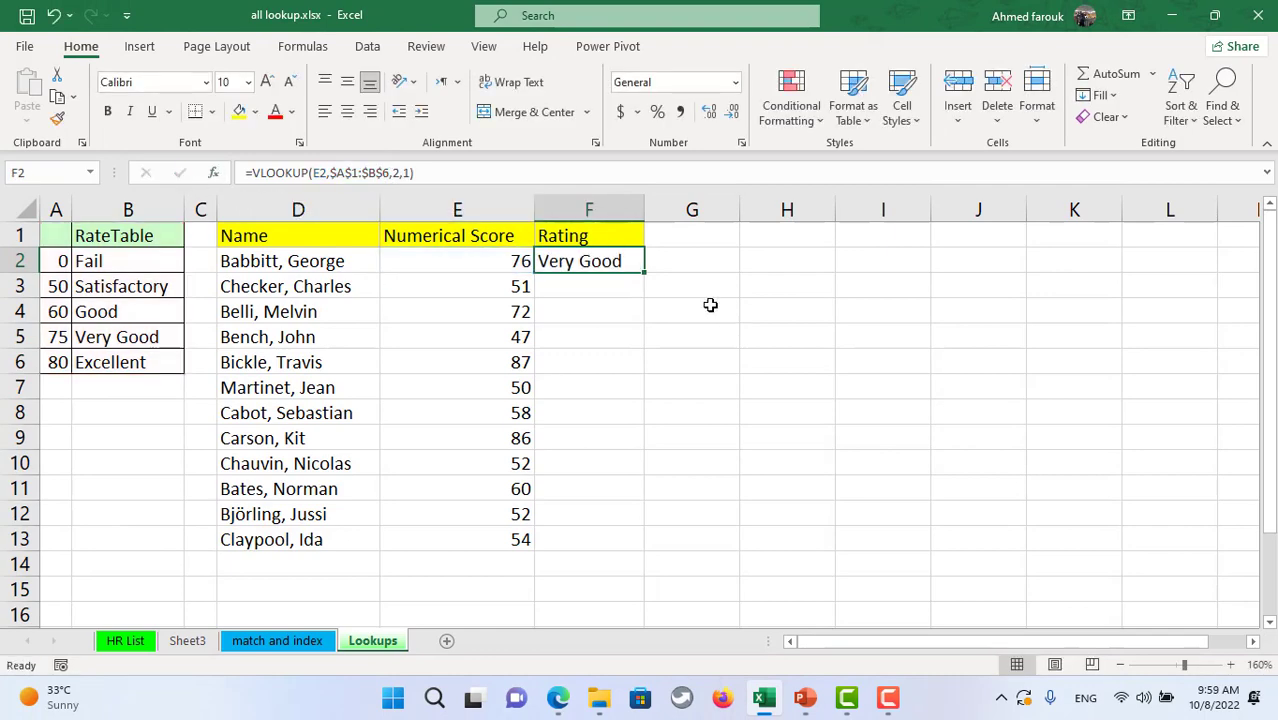
double_click(645, 274)
left_click(644, 208)
left_click(794, 269)
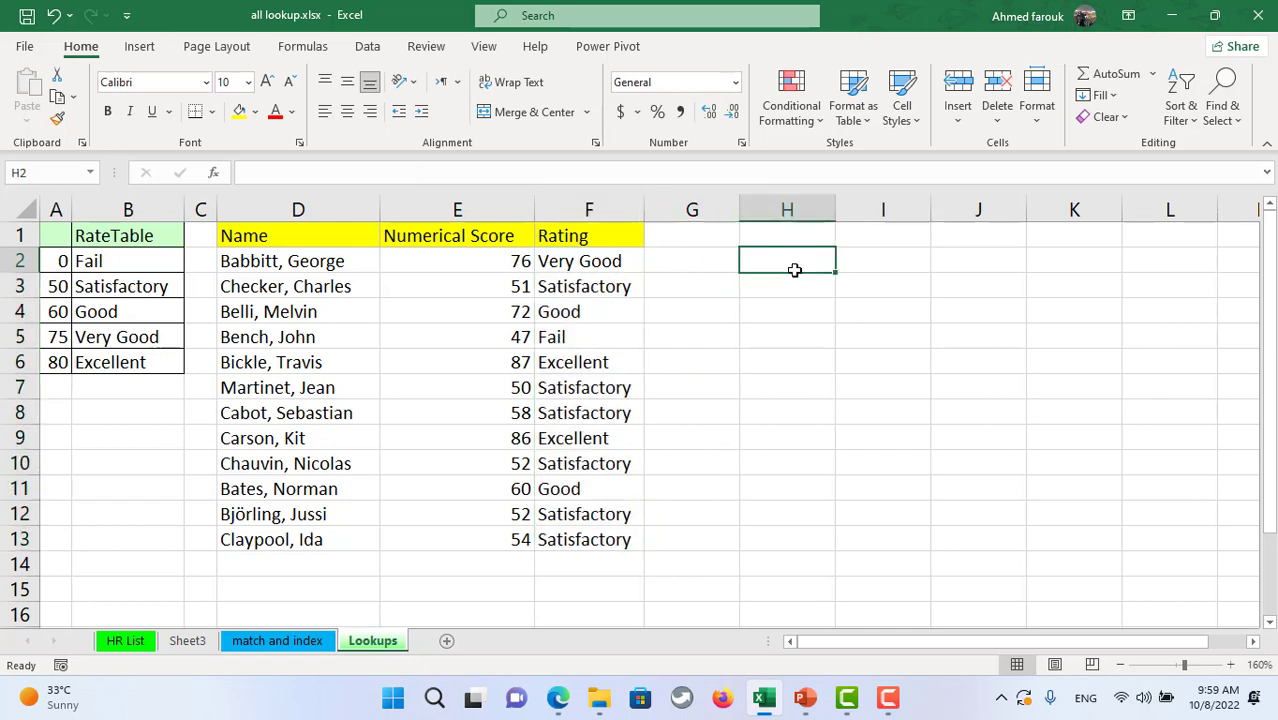
- Type 'vlookup approx 1 meand less than or equal' in H2, then select thresholds A2:A6
type("vlookup")
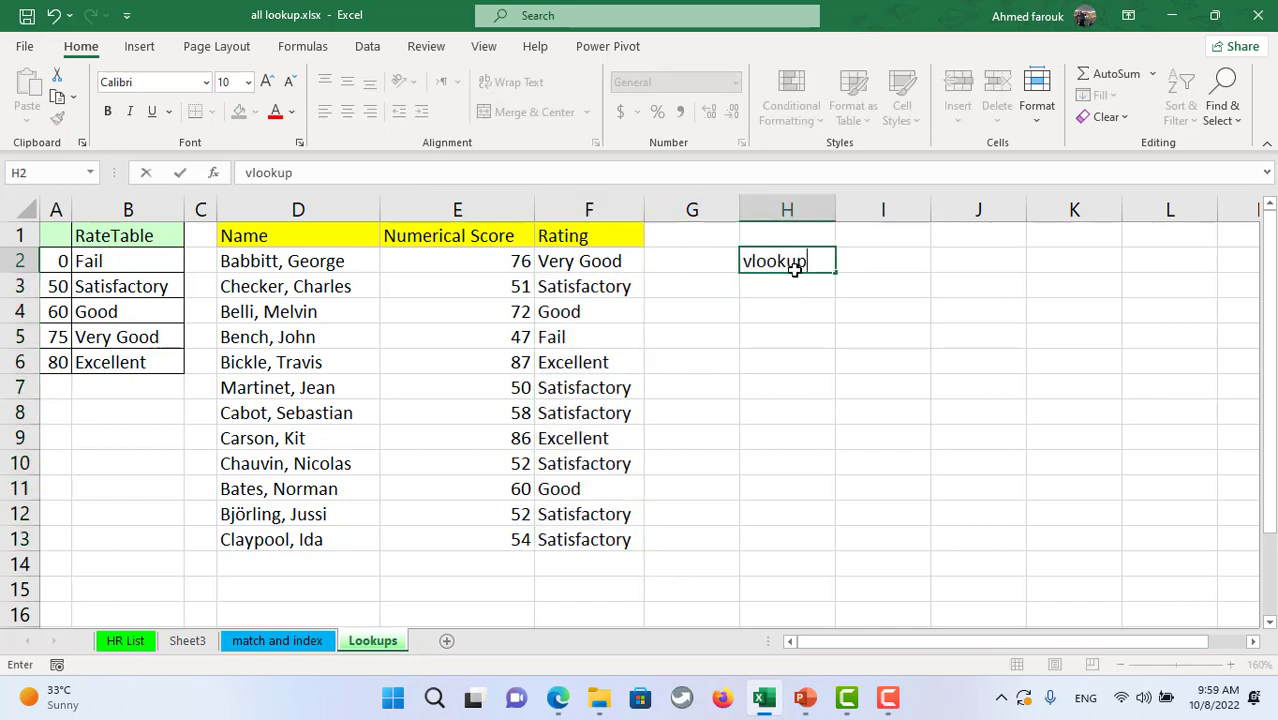
type(" approx")
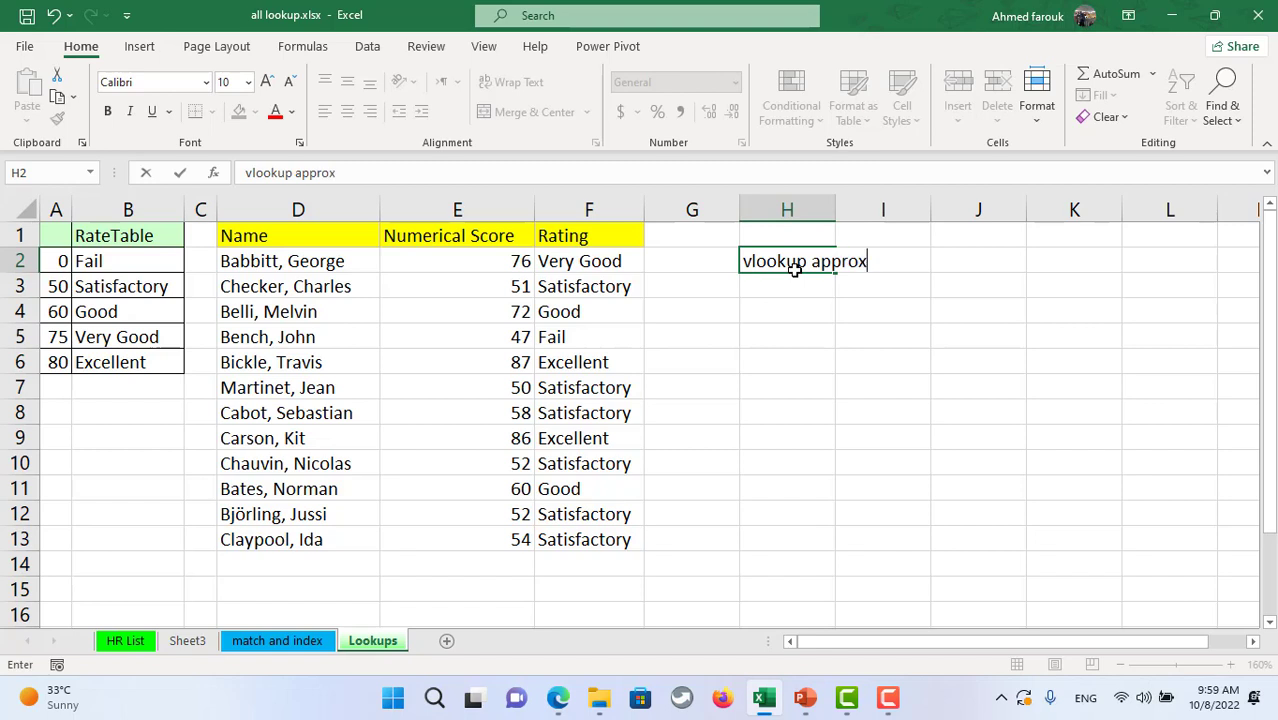
type(" 1 m")
type("eand")
type(" les")
type("s than")
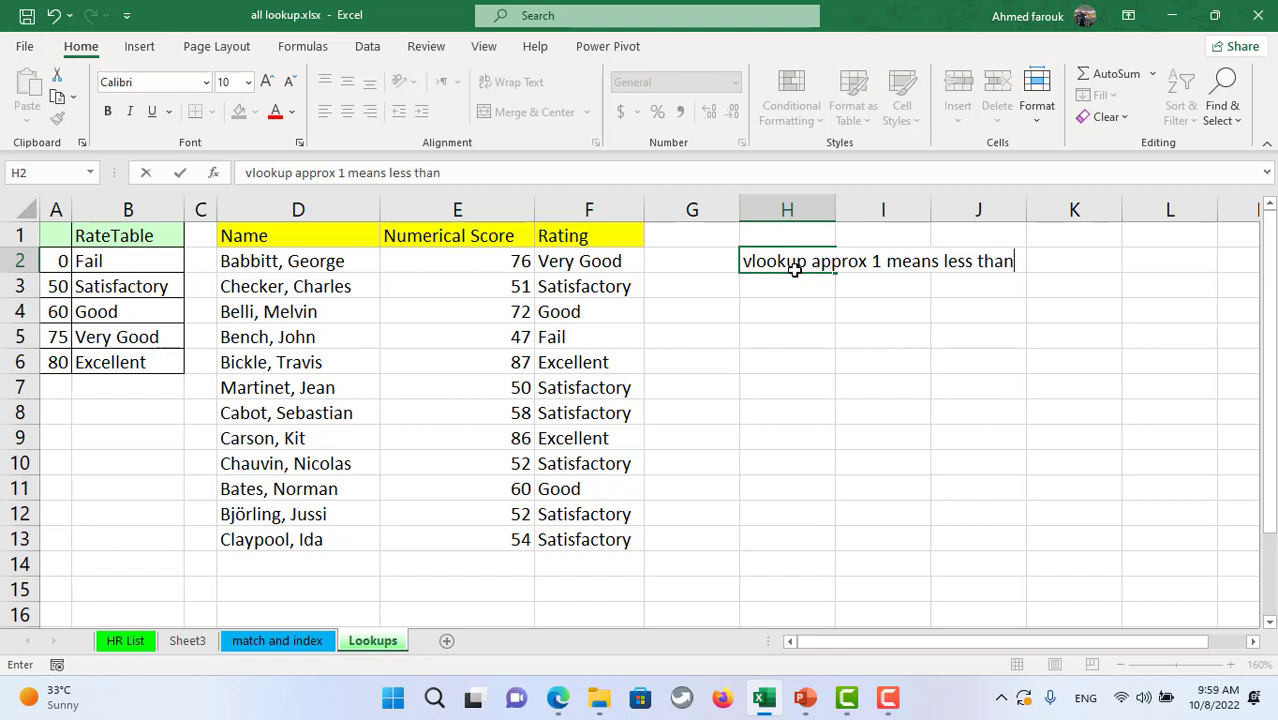
type(" or equal")
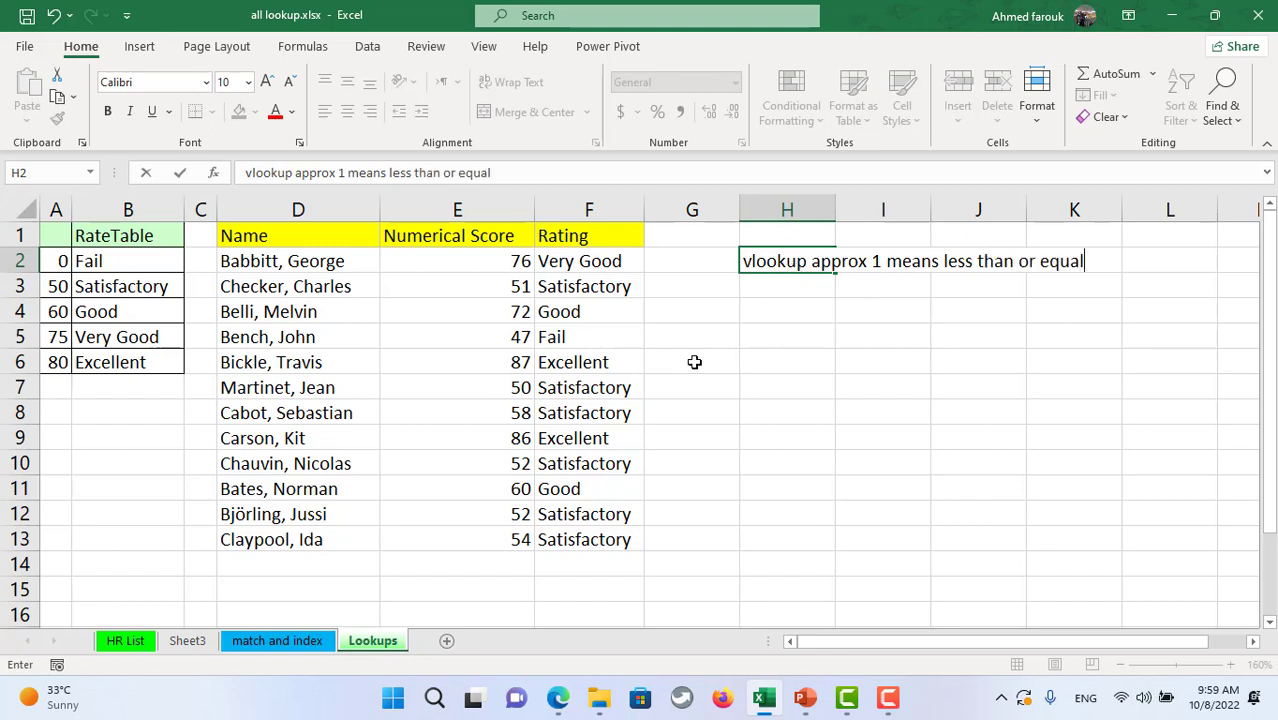
left_click(735, 370)
left_click(820, 266)
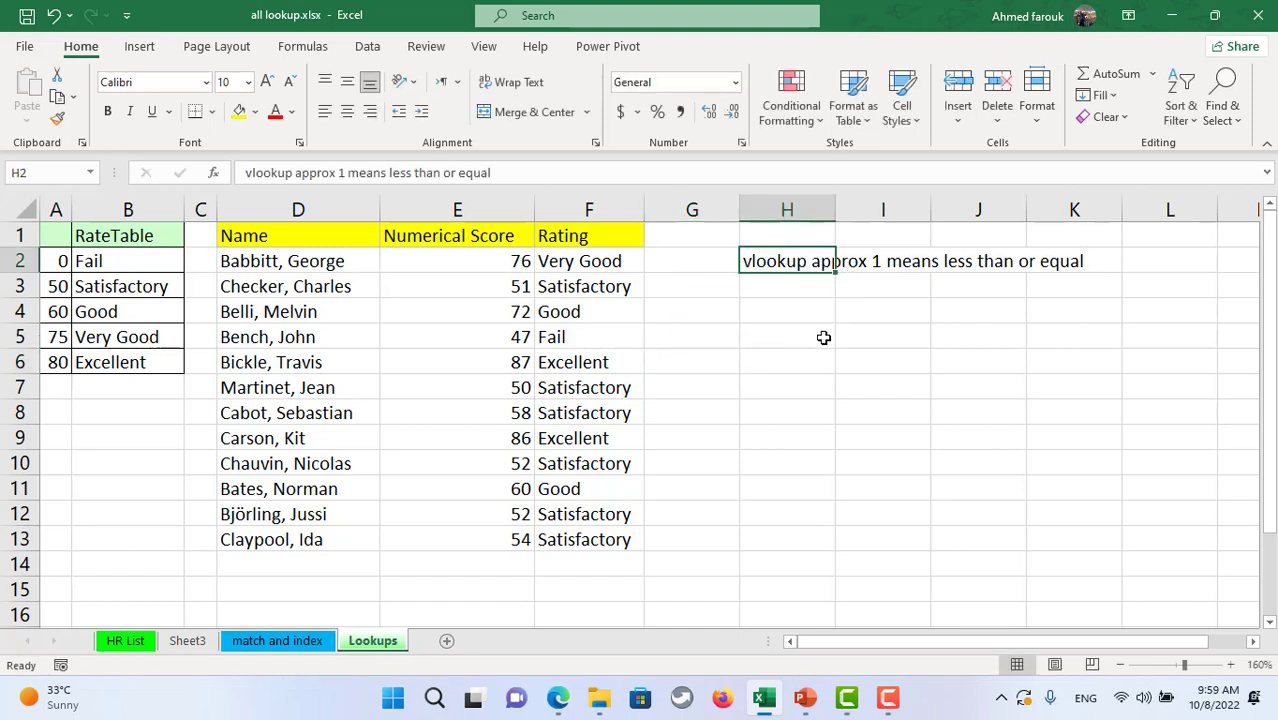
left_click(821, 311)
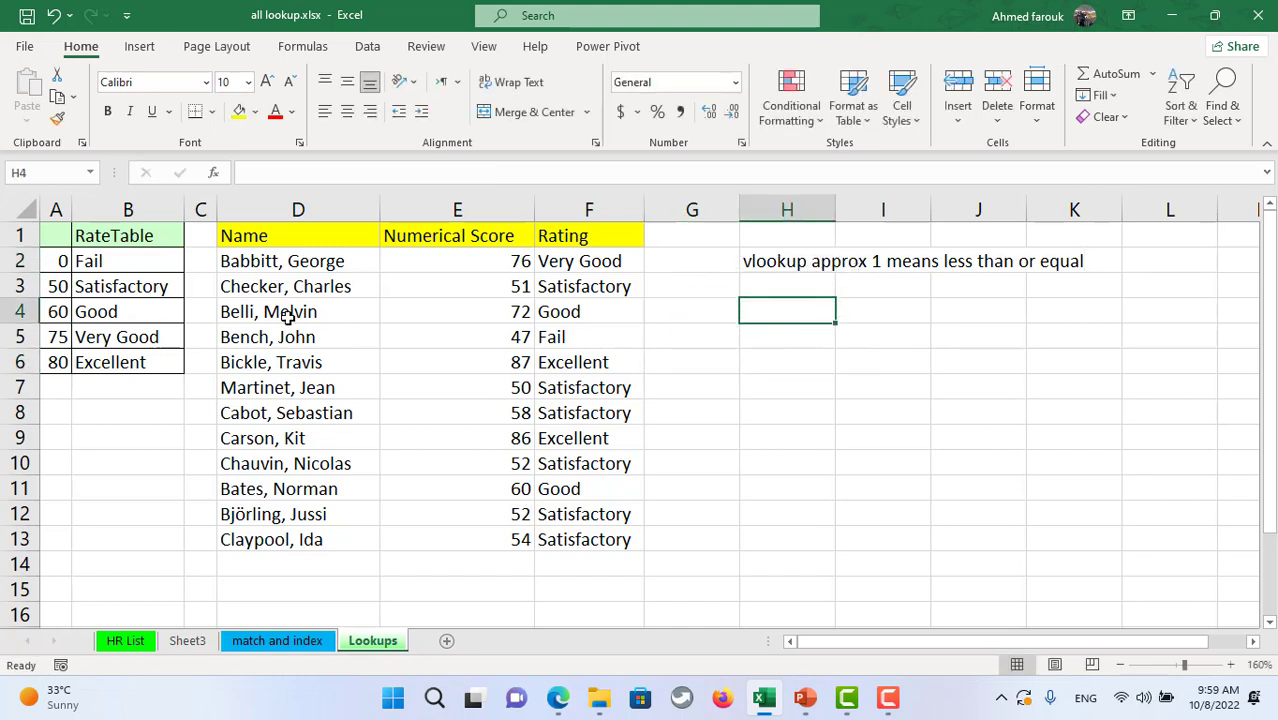
left_click_drag(63, 261, 57, 364)
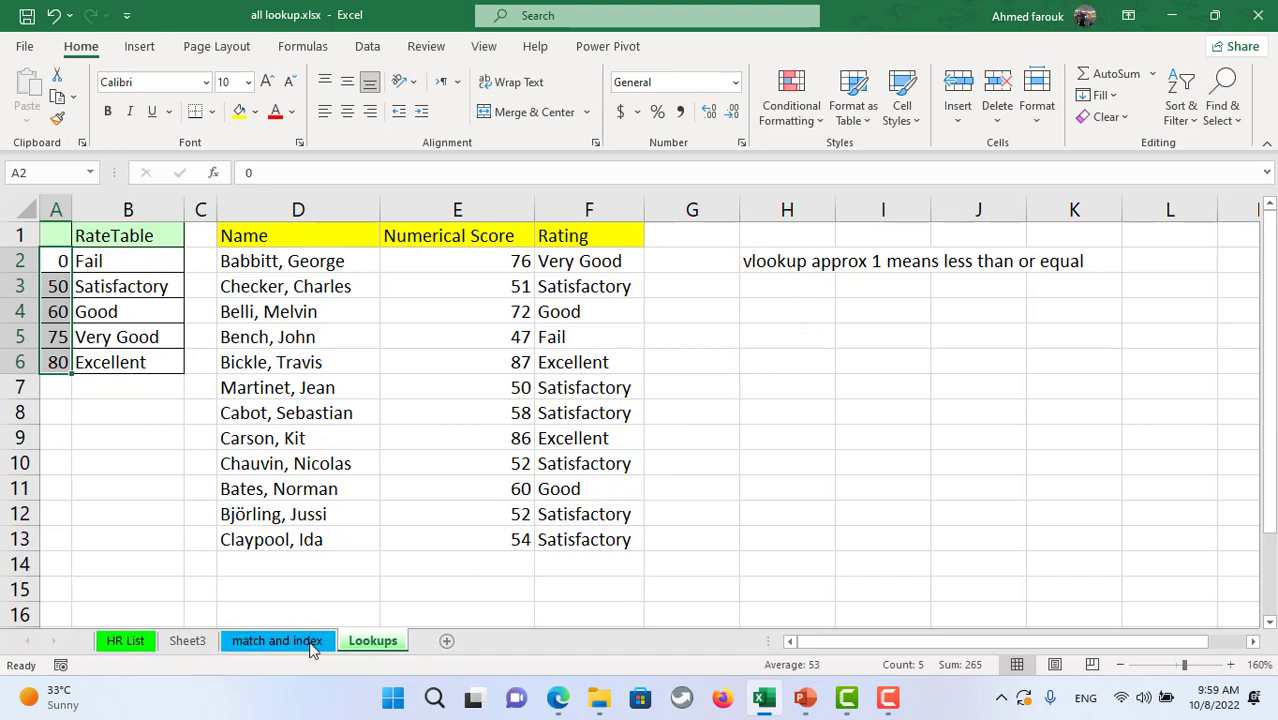
- Add Sheet4 and enter =staff[#Headers] in A6 to spill the table headers
left_click(447, 641)
left_click(57, 316)
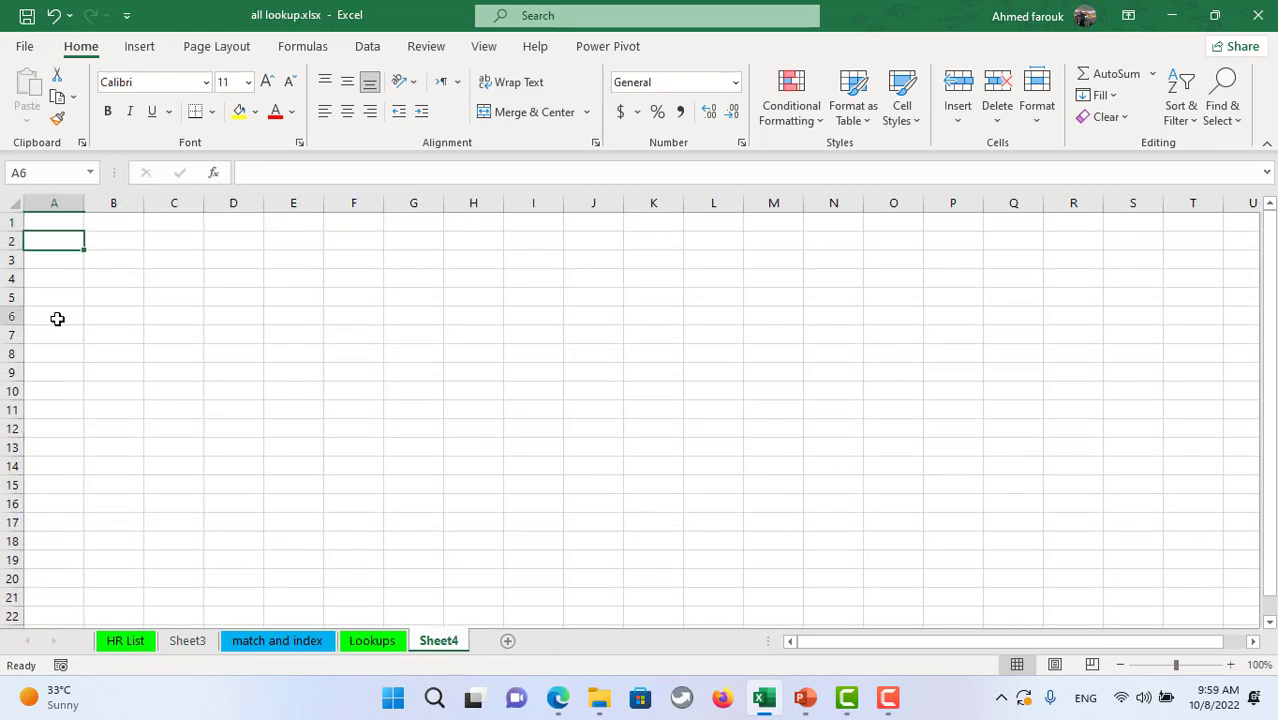
type("=staff[#")
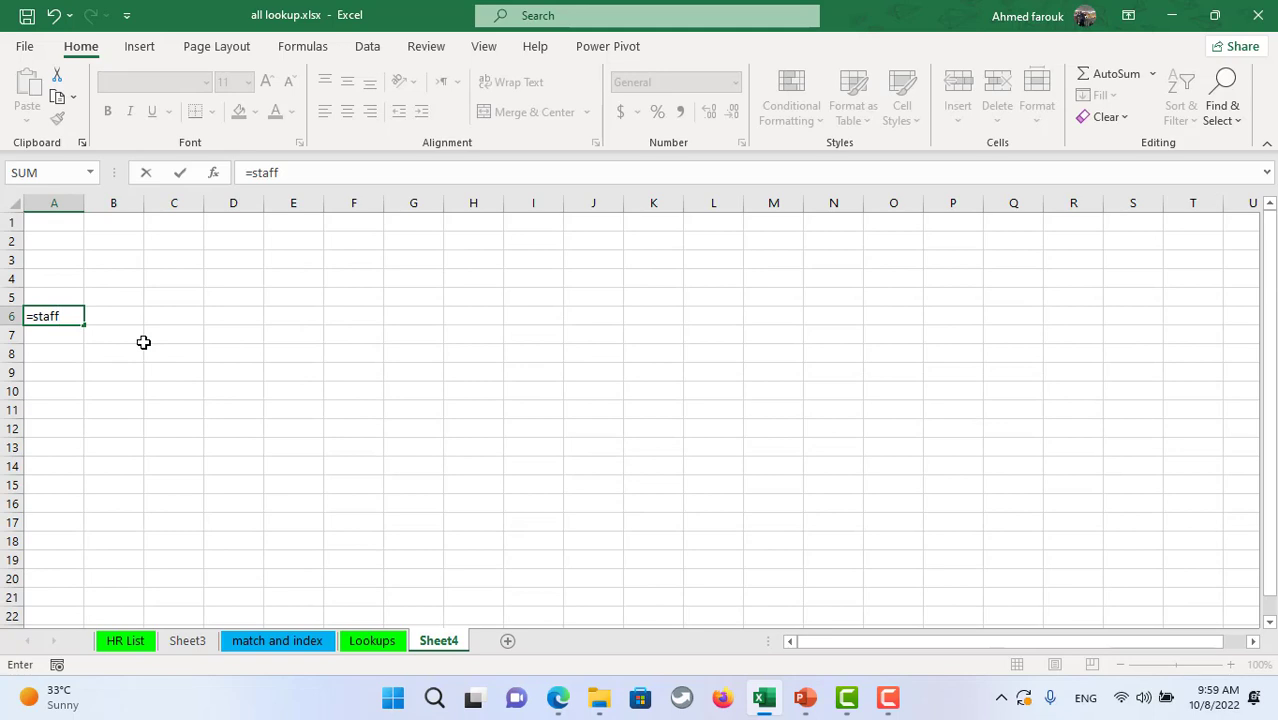
key("Down")
key("Down")
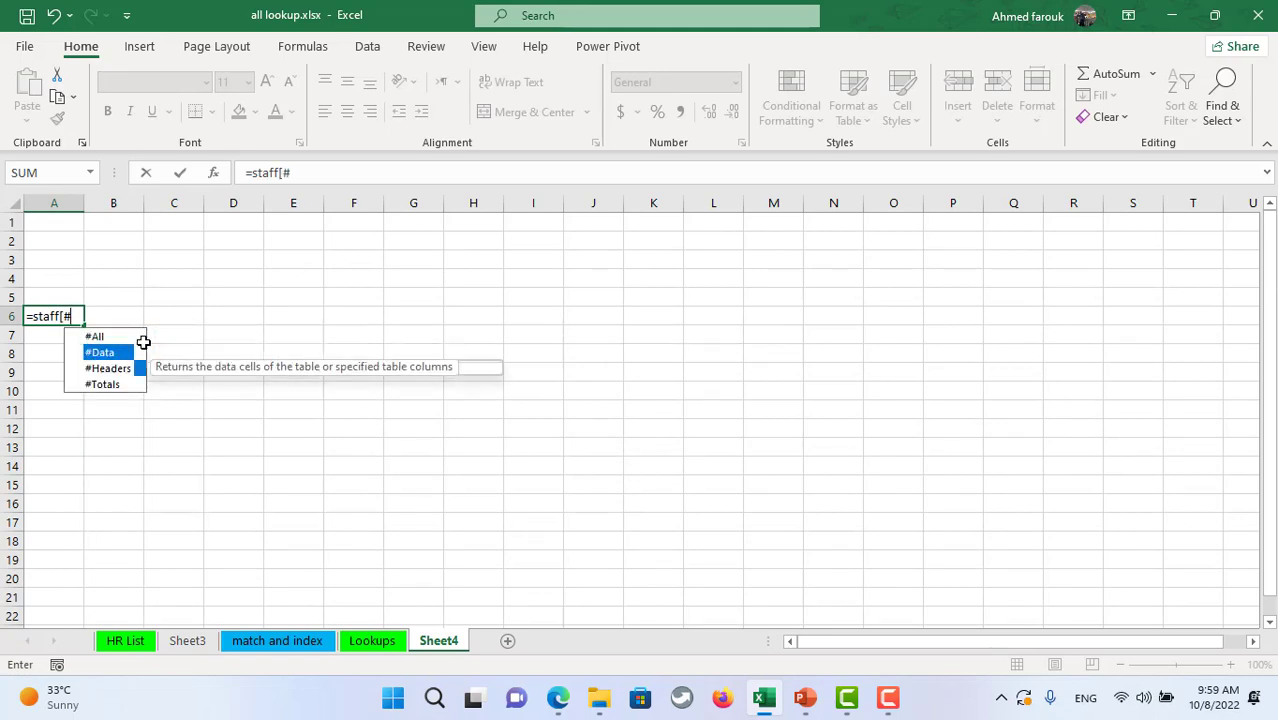
key("Tab")
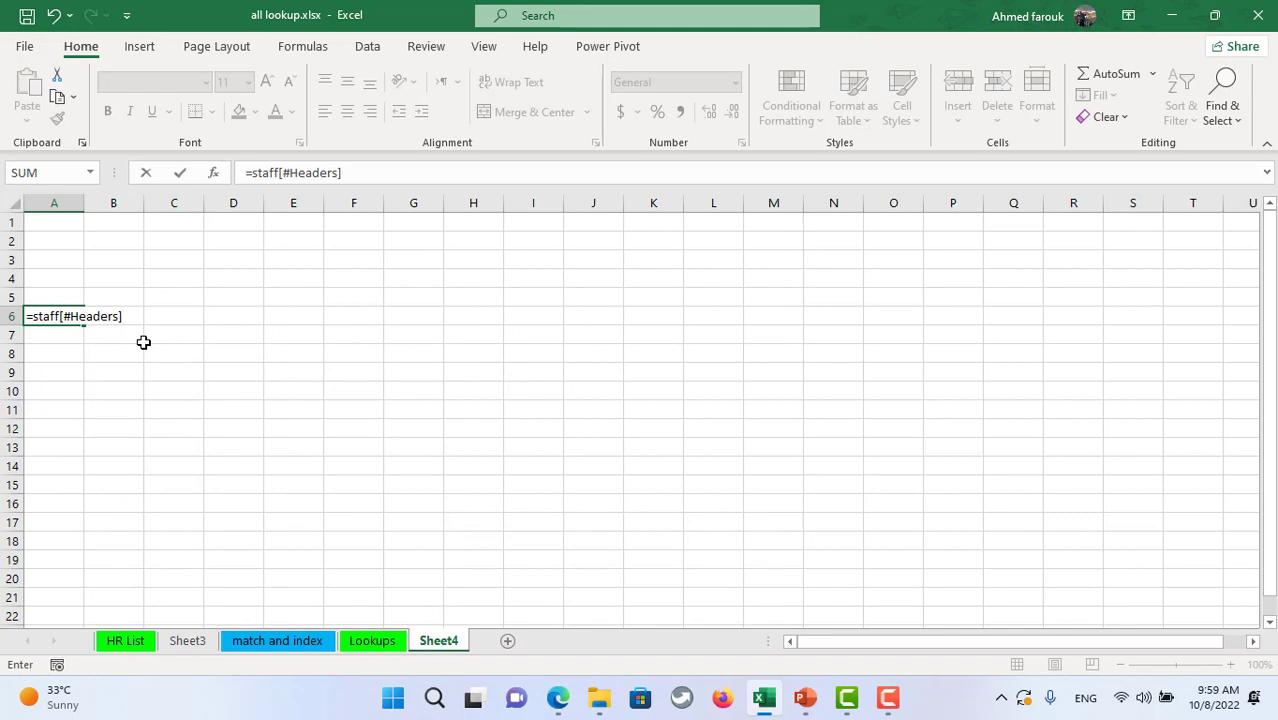
type("]")
key("Return")
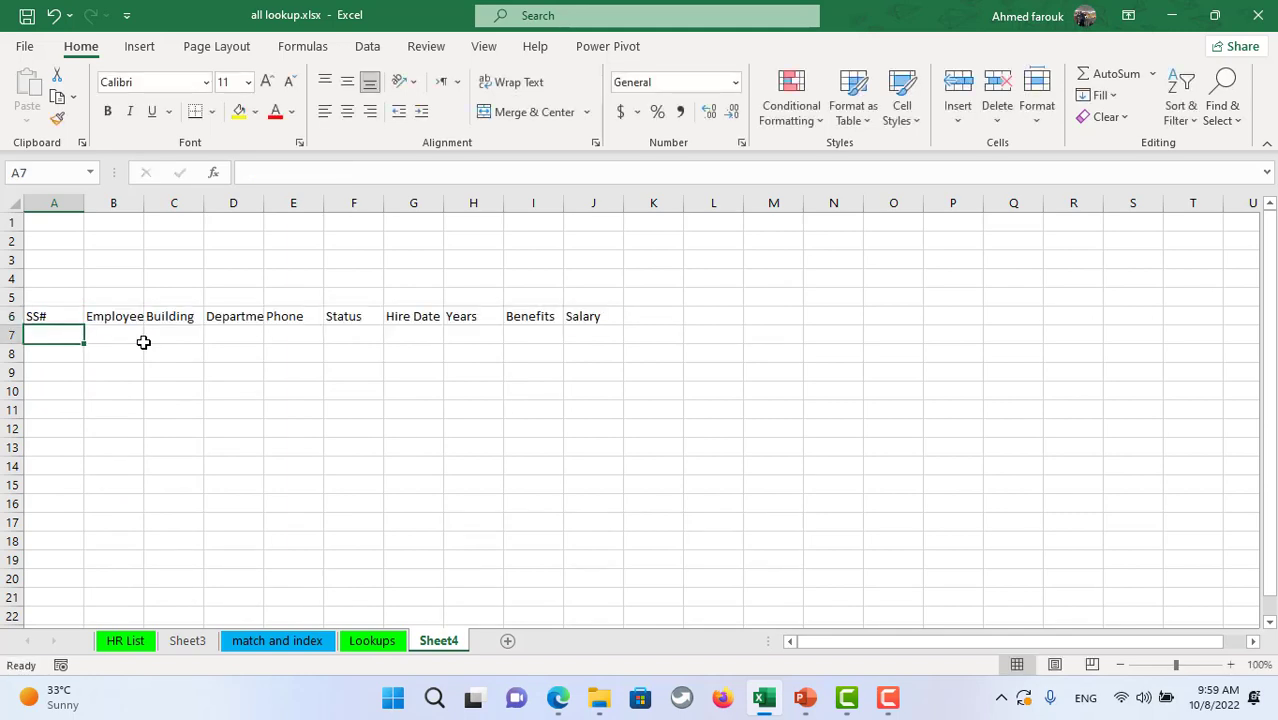
- Enter the criterion label 'building' in A1 and the value 'west' in B1
left_click(58, 218)
type("building")
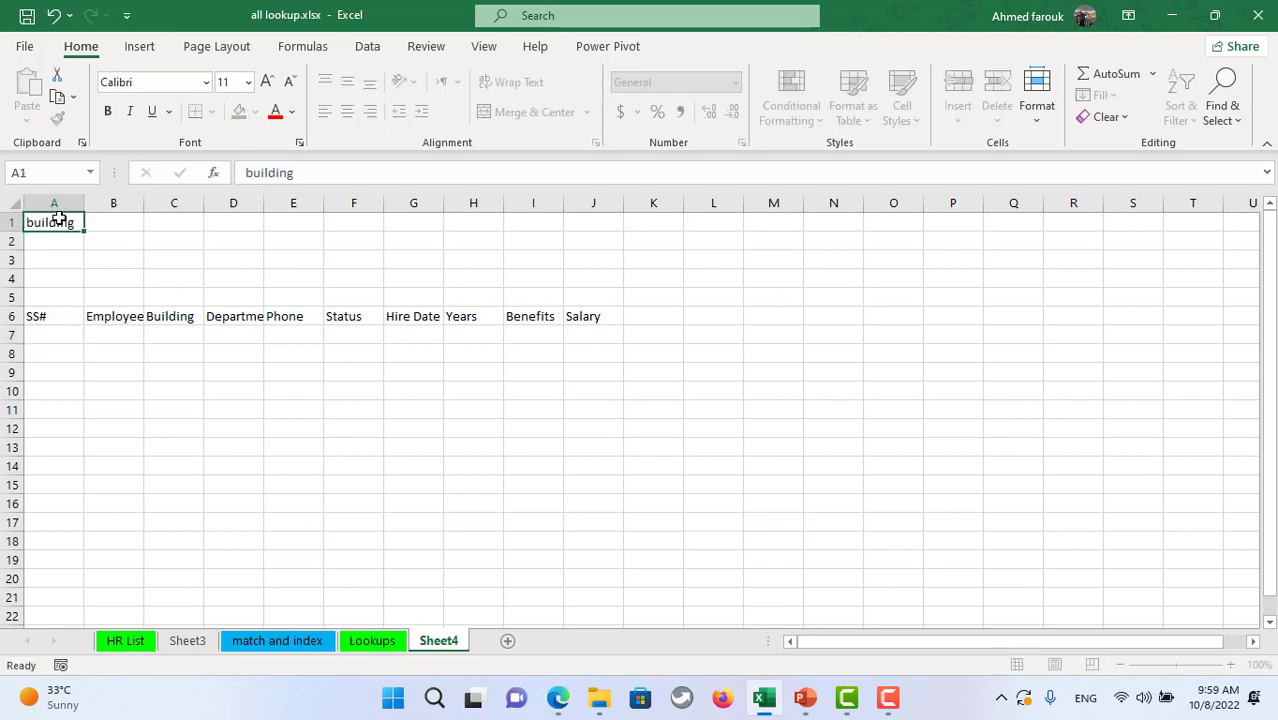
key("Tab")
type("west")
key("Return")
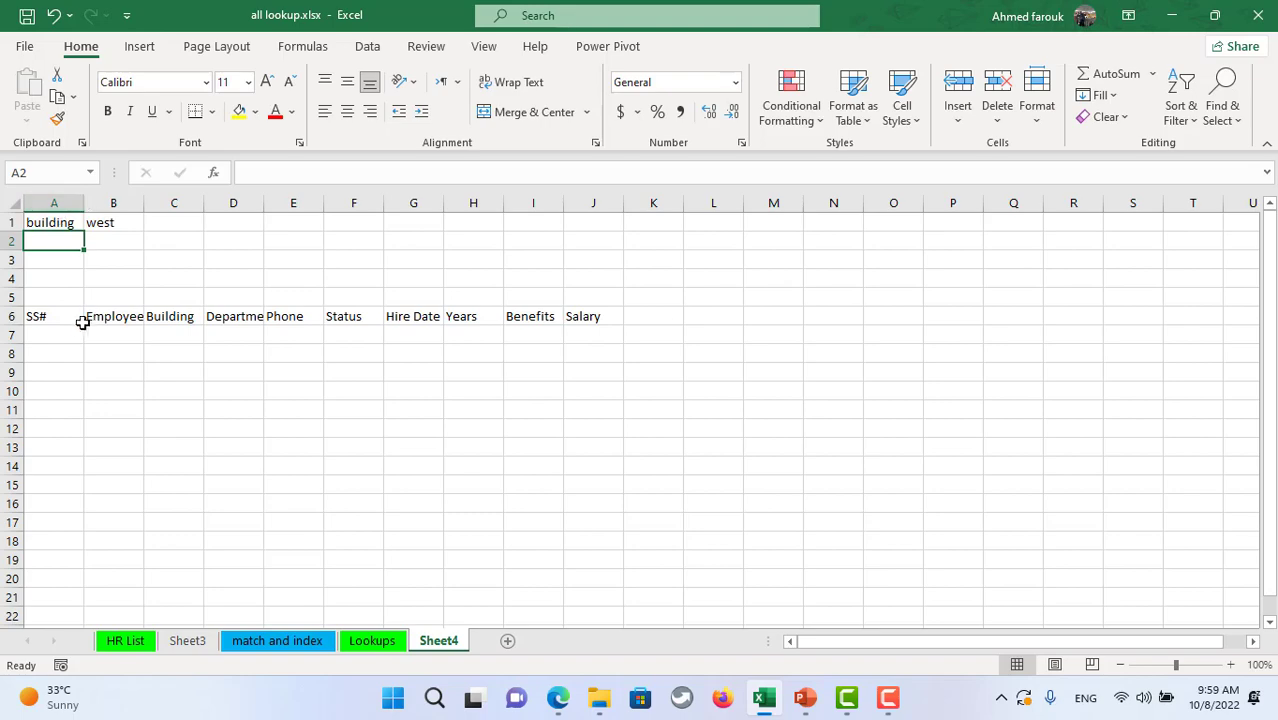
- Enter =FILTER(staff,staff[Building]=B1) in A7, then autofit columns B and D
left_click(72, 329)
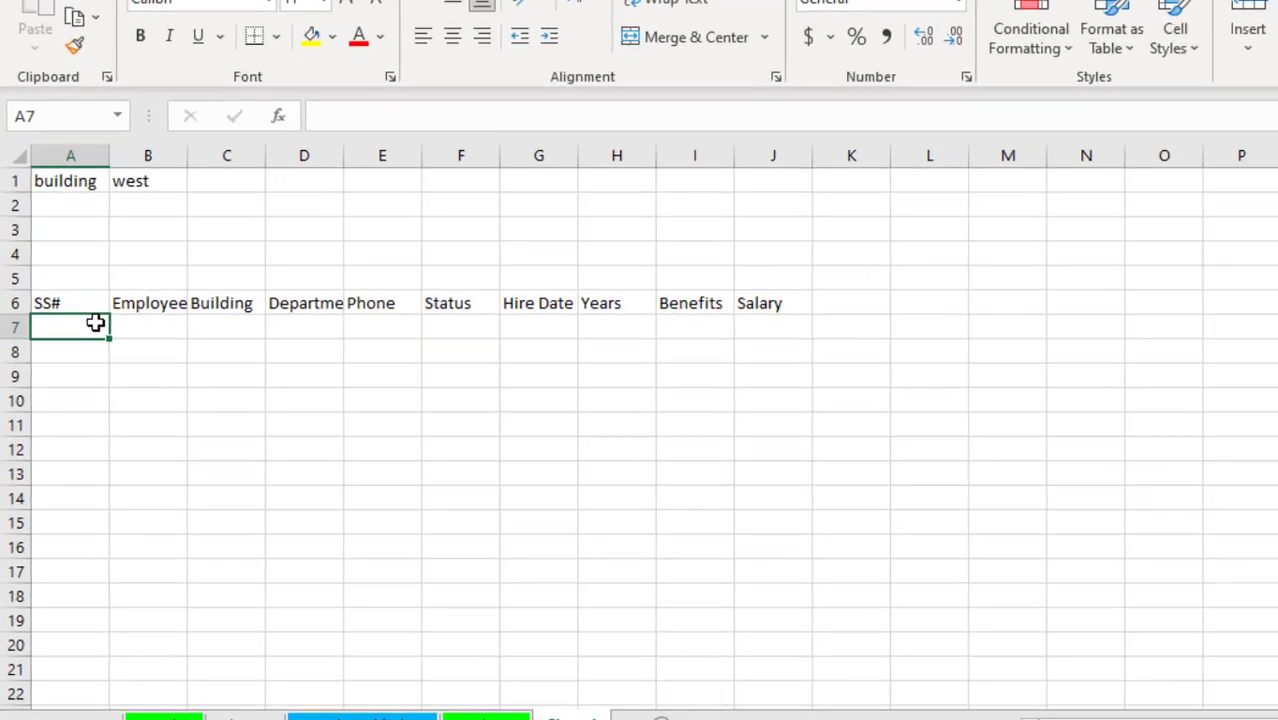
type("=fil")
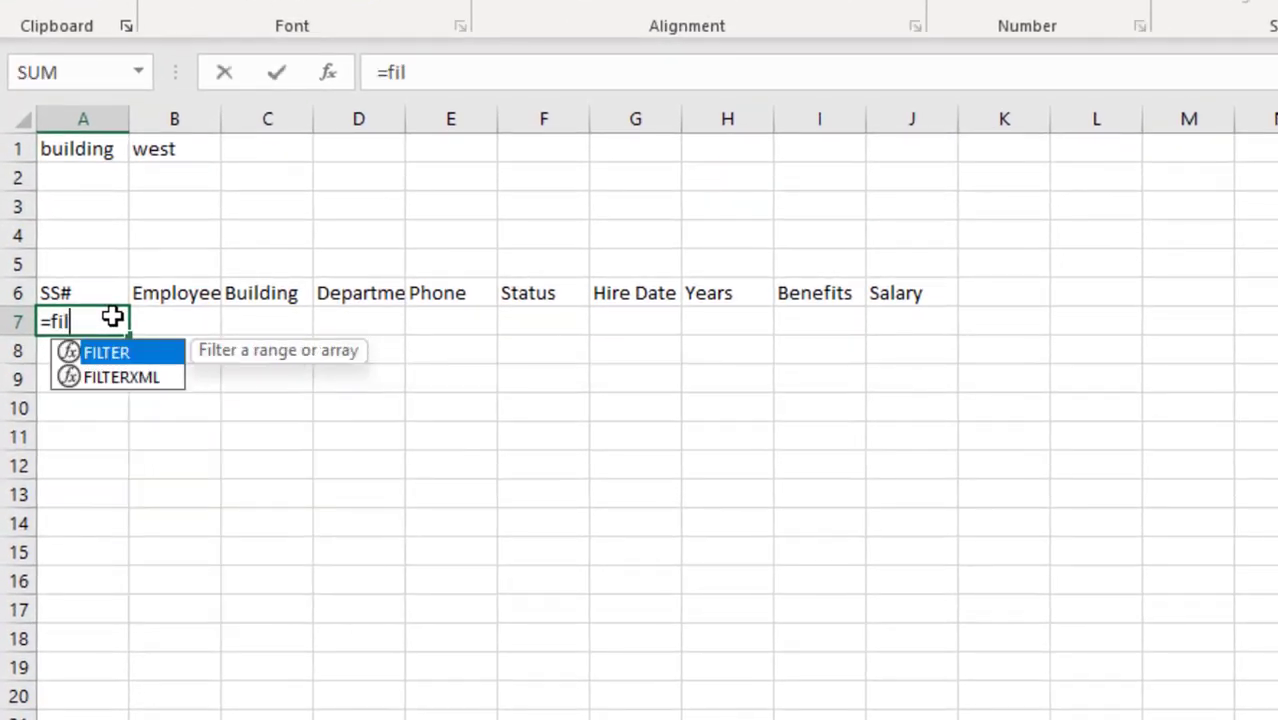
key("Tab")
type("staff,staff")
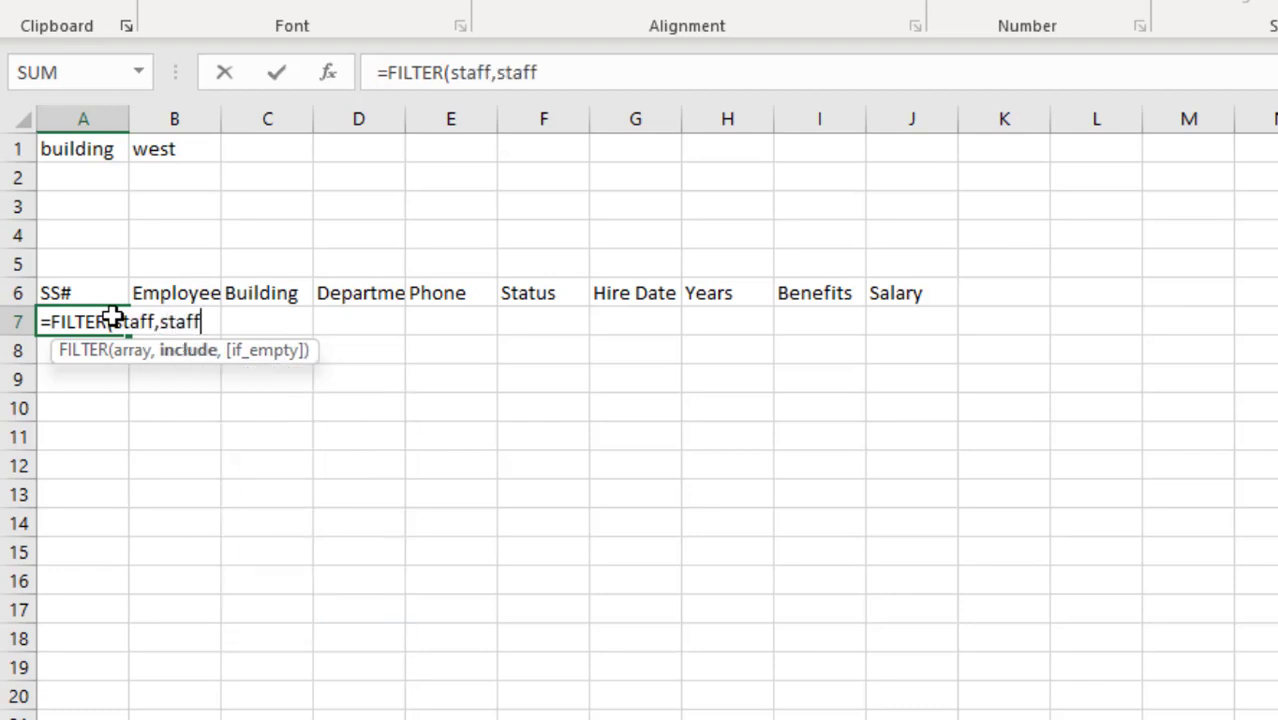
type("[bu")
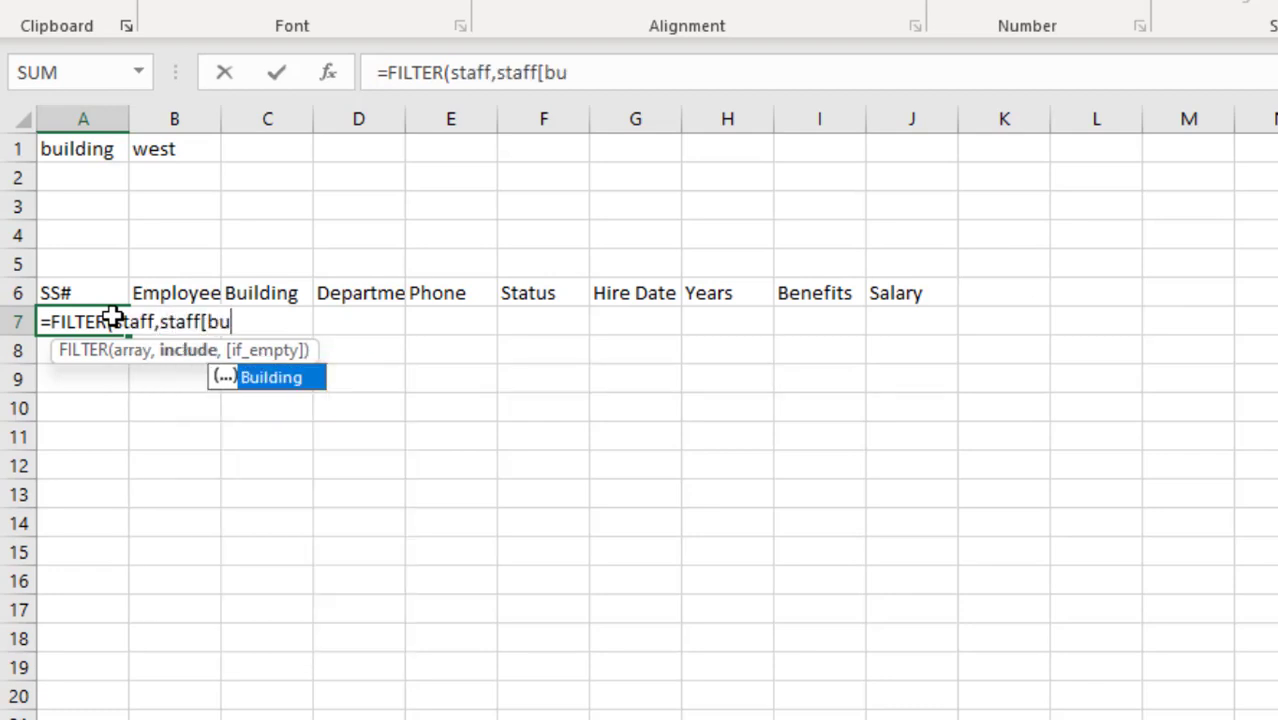
key("Tab")
type("]=")
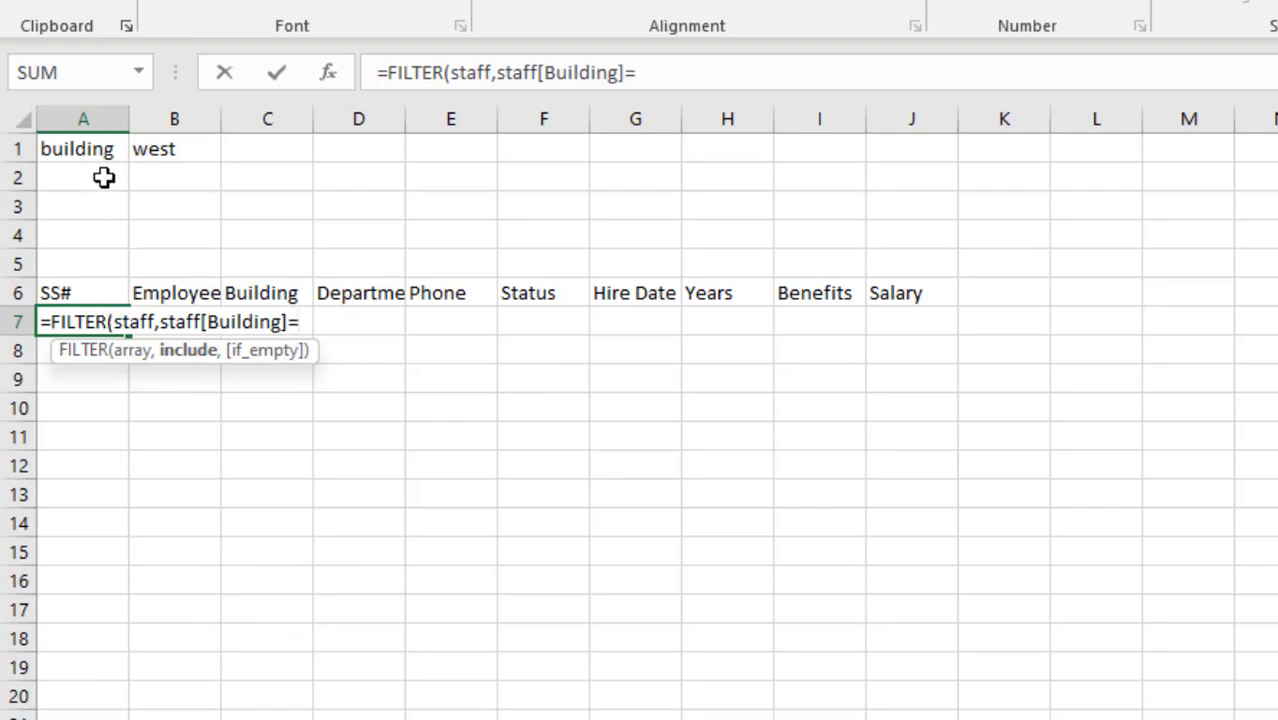
left_click(168, 148)
type(")")
key("Return")
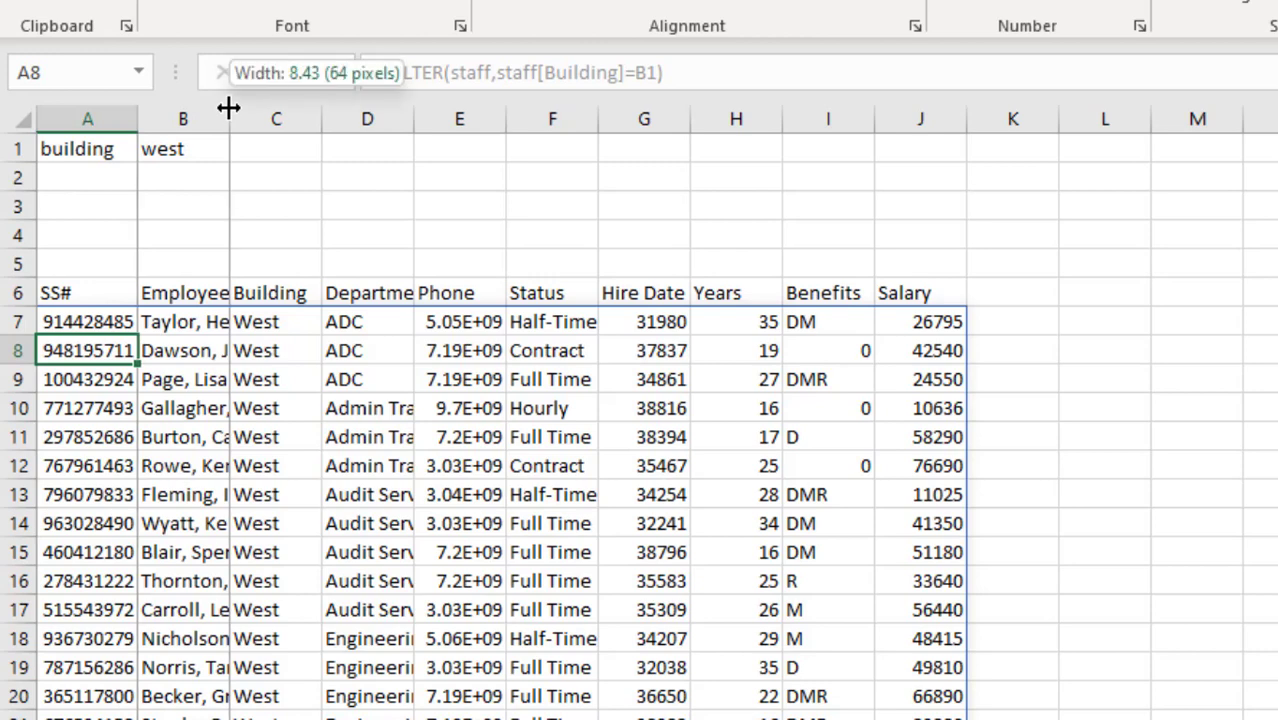
double_click(229, 105)
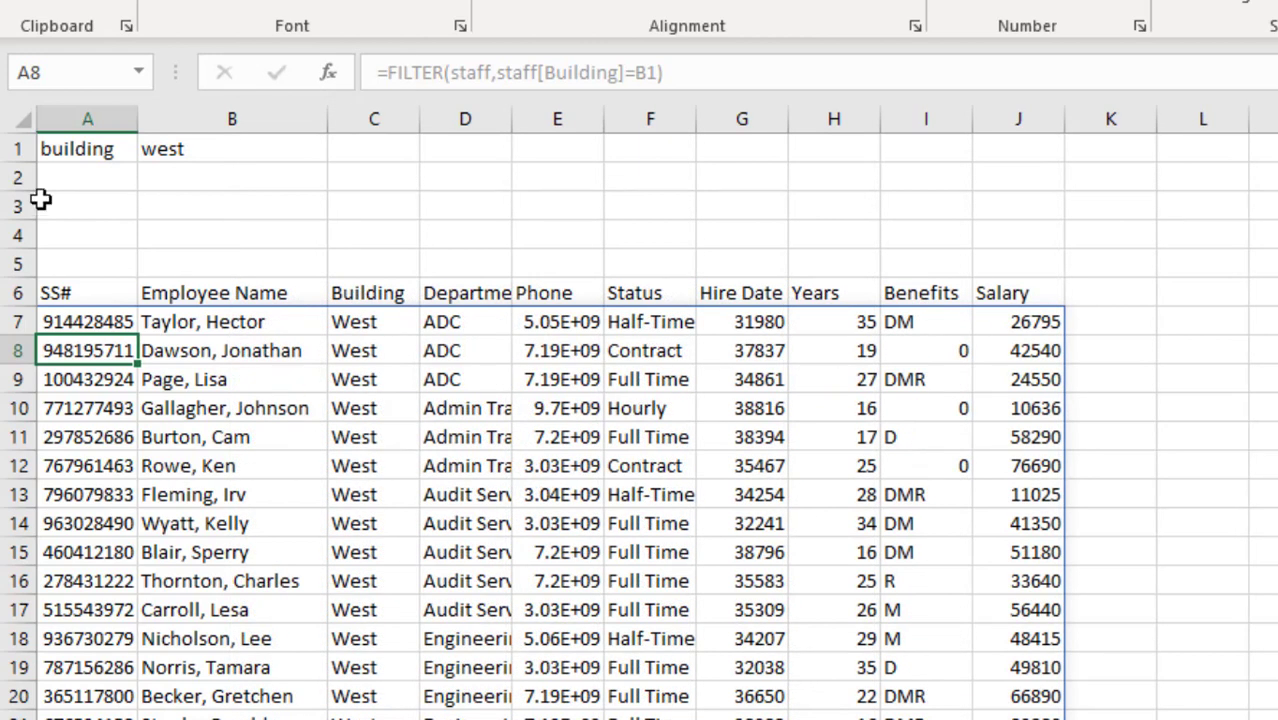
double_click(512, 118)
- Enter 'department' in A2 and 'ADC' in B2, then autofit column A
left_click(86, 177)
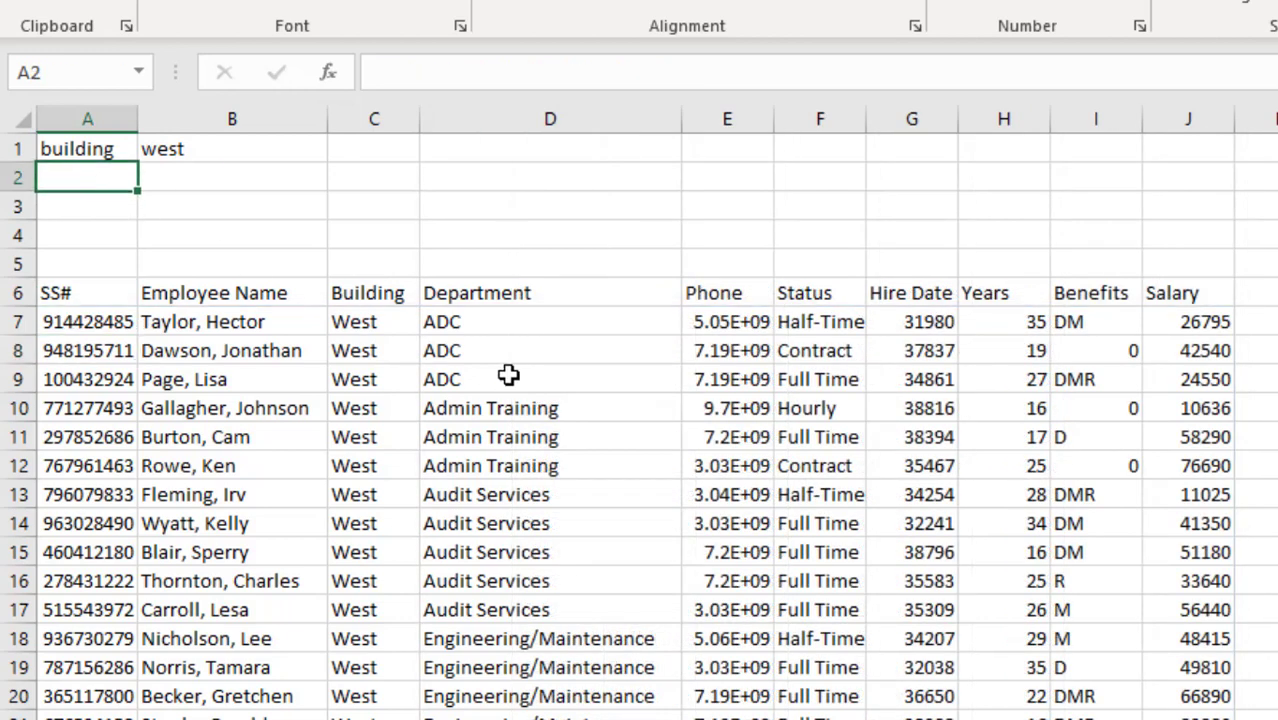
type("departemtn")
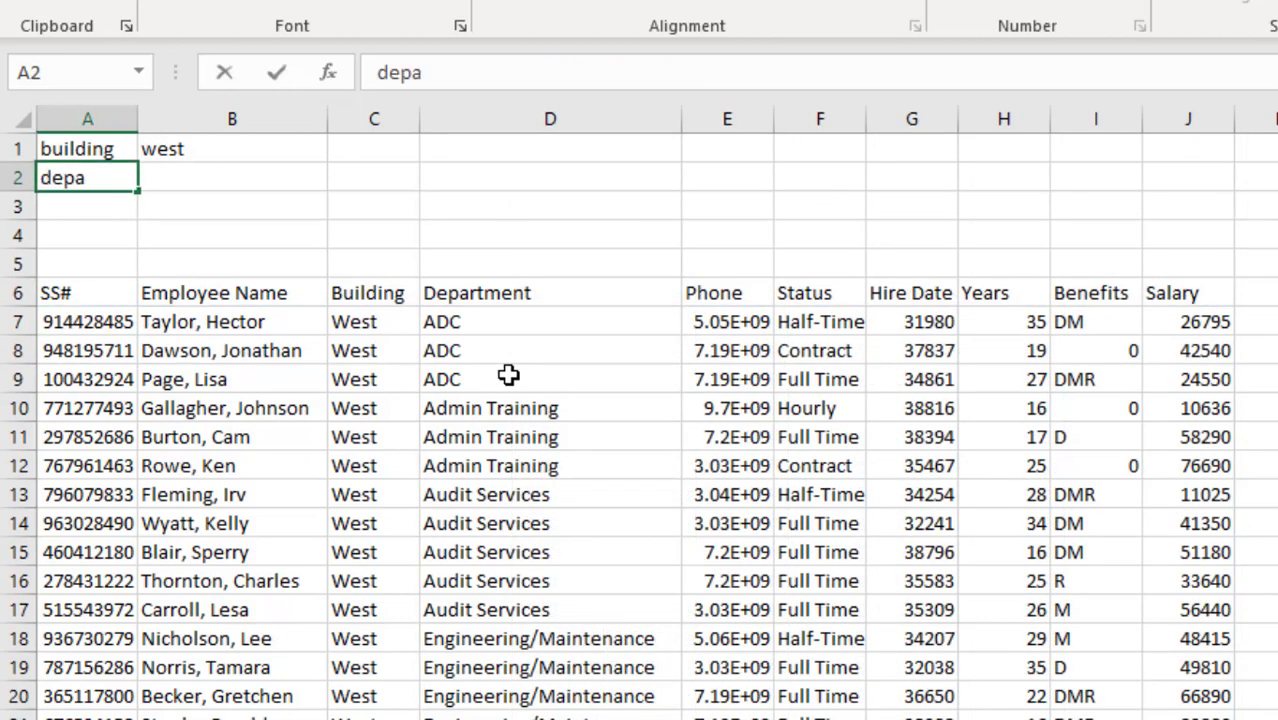
key("BackSpace")
key("BackSpace")
key("BackSpace")
key("BackSpace")
type("ment")
key("Tab")
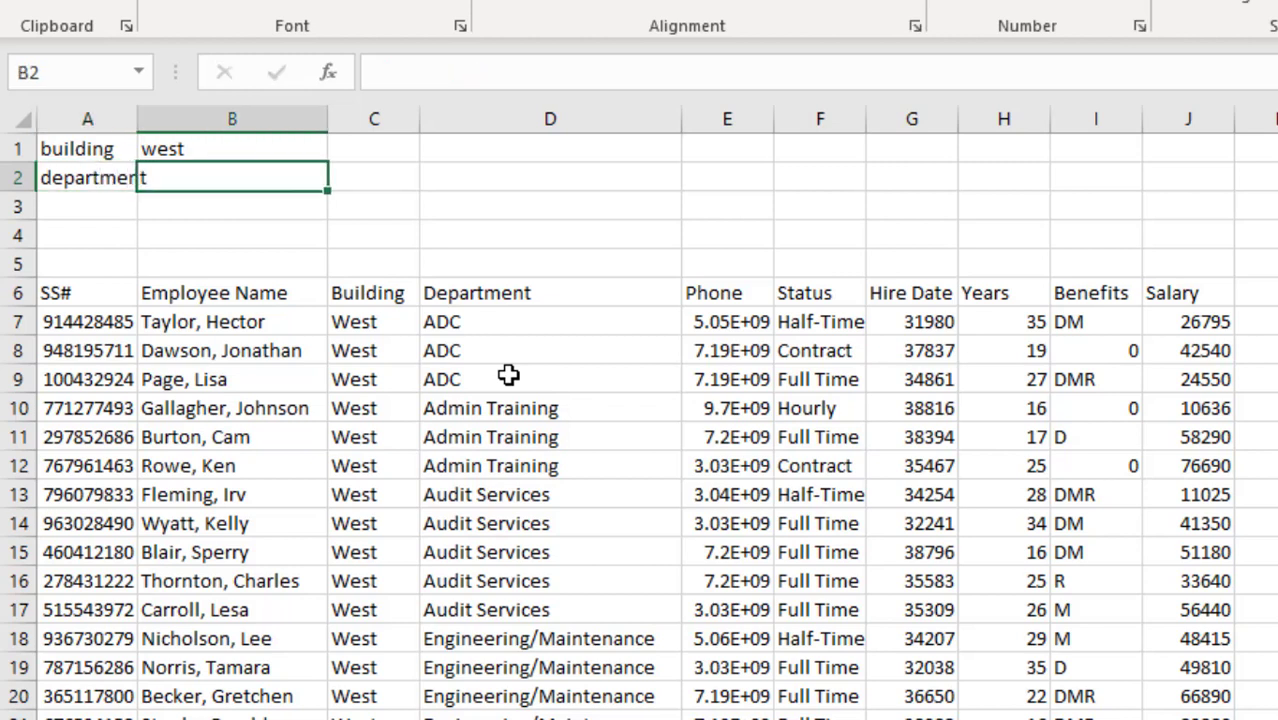
type("ADC")
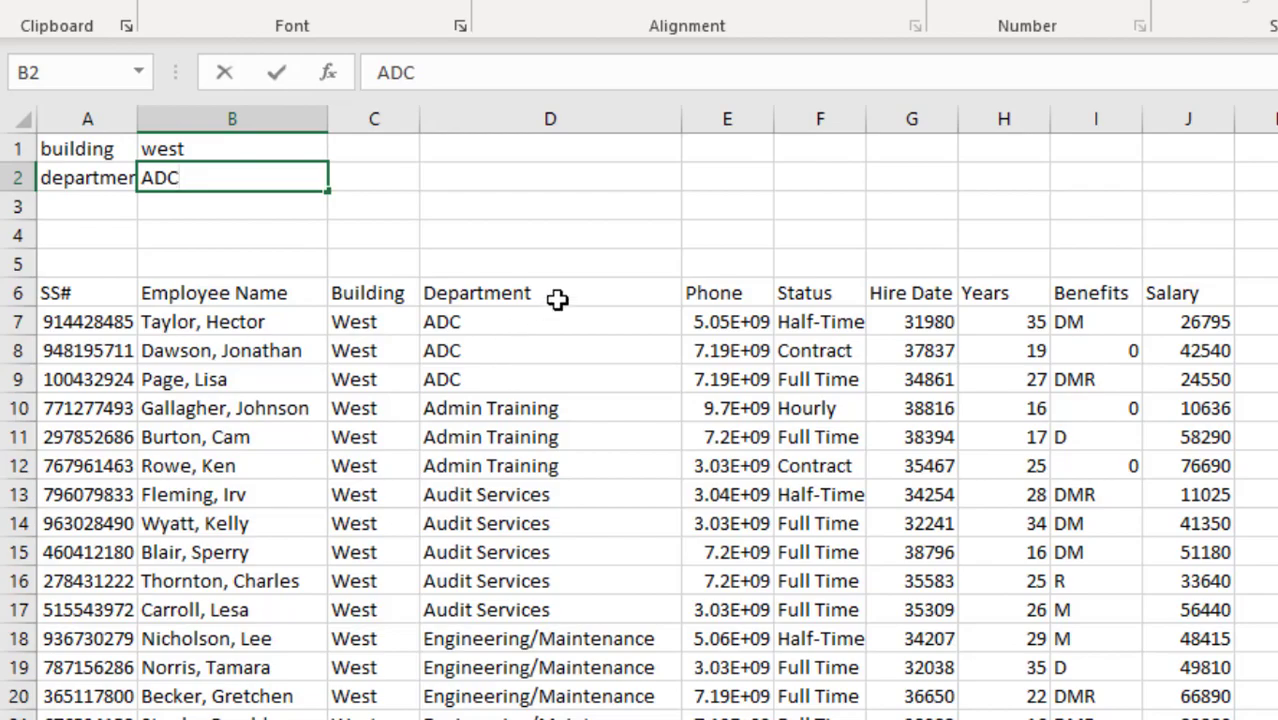
left_click(545, 262)
double_click(137, 120)
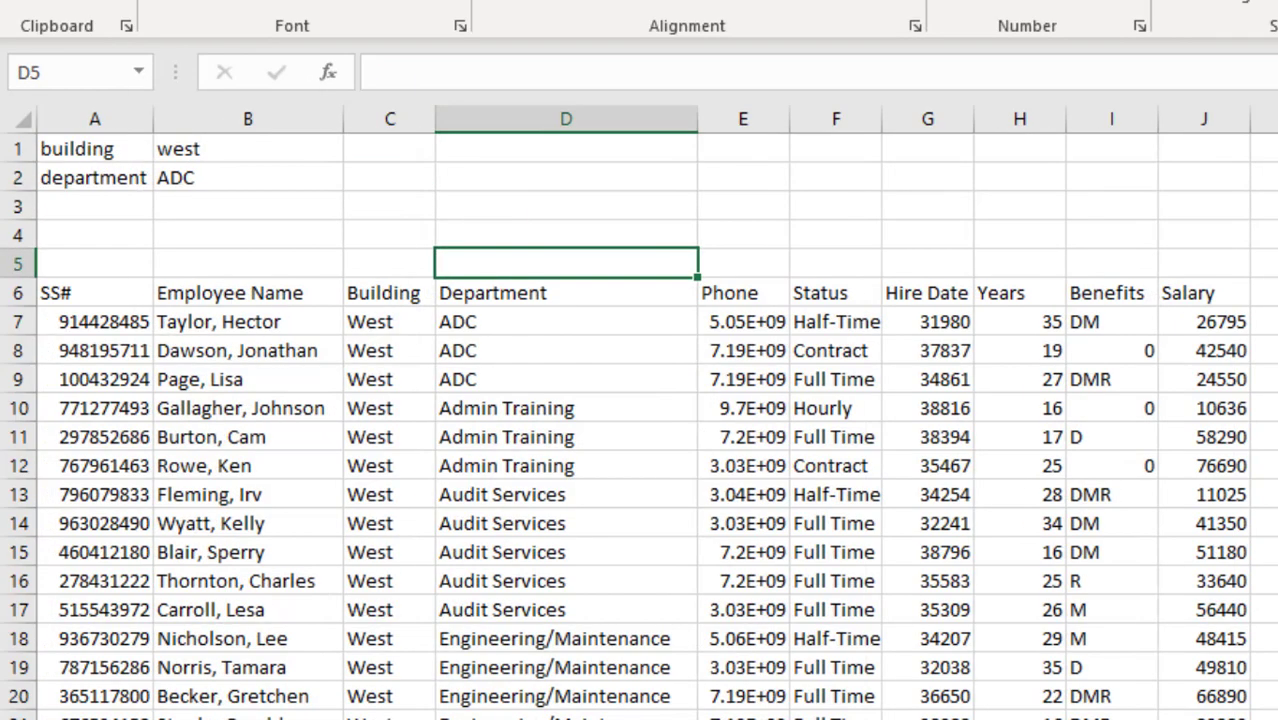
- Label M2 'and' and M3 'or'
left_click(1262, 199)
type("ab")
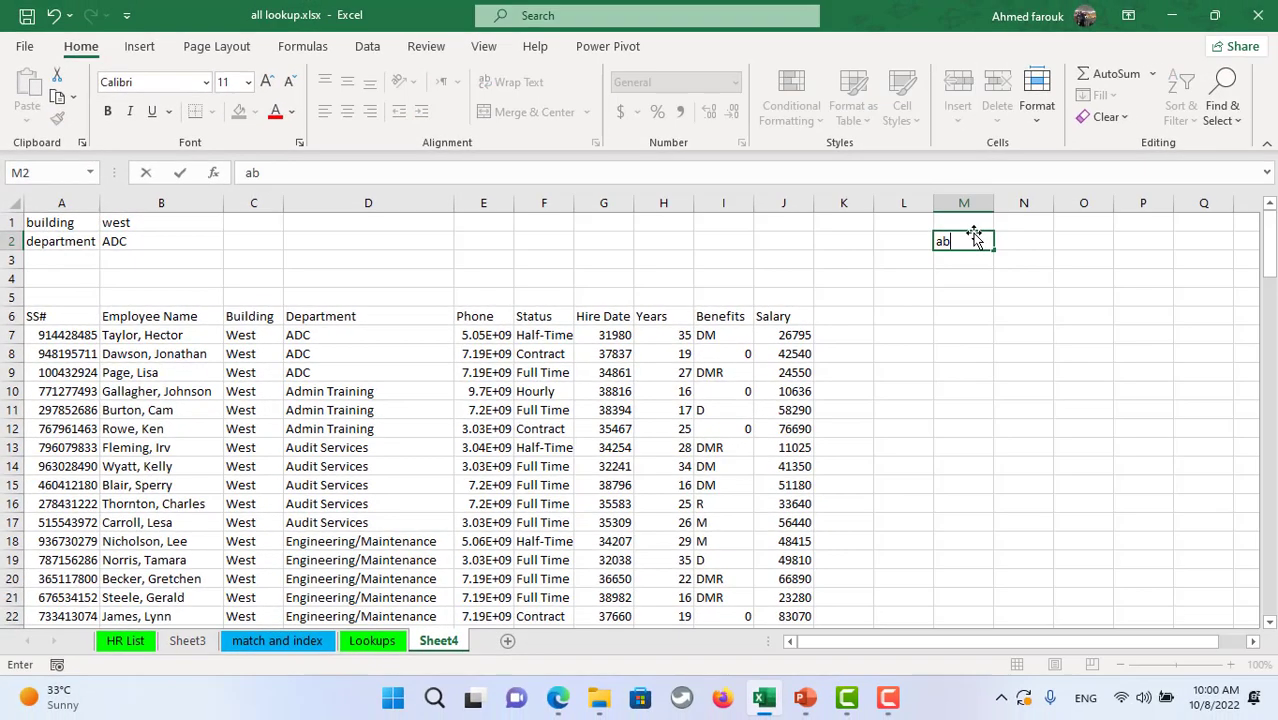
key("BackSpace")
type("nd")
key("Return")
type("or")
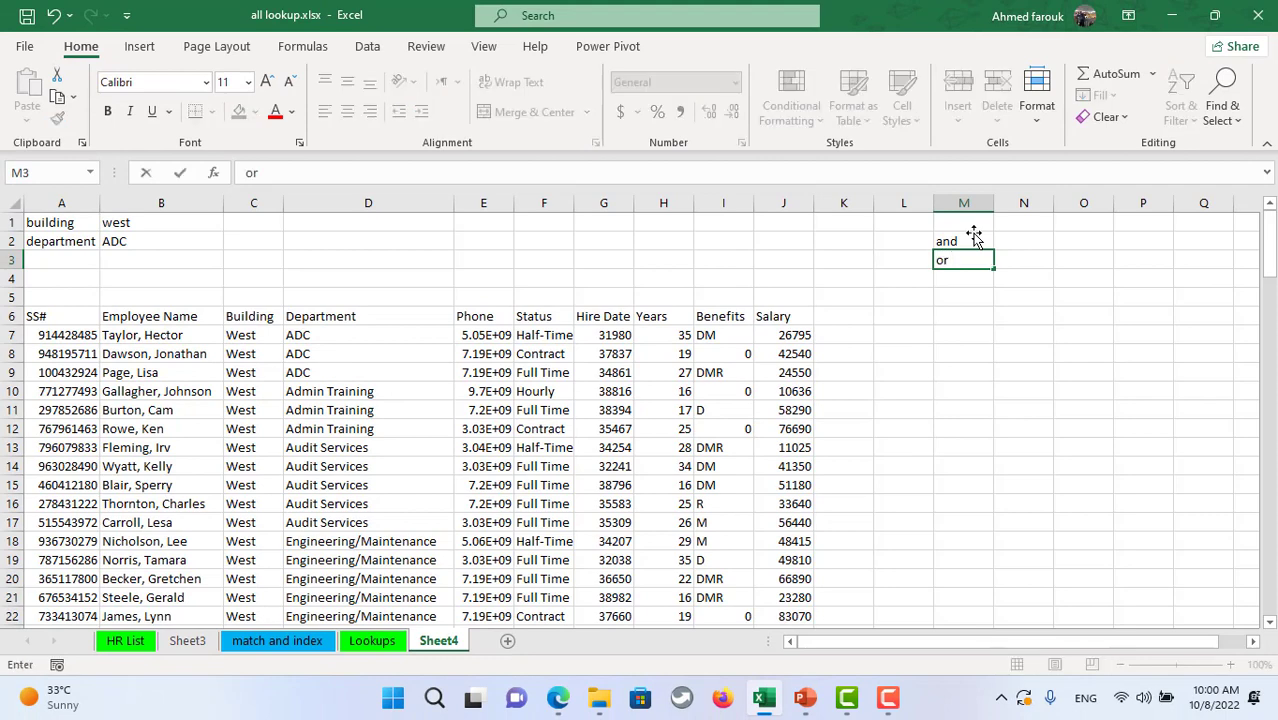
left_click(973, 236)
- Add a 'filter' heading in N1 with '+' in N2 and '*' in N3
key("Up")
key("Right")
type("filter")
key("Return")
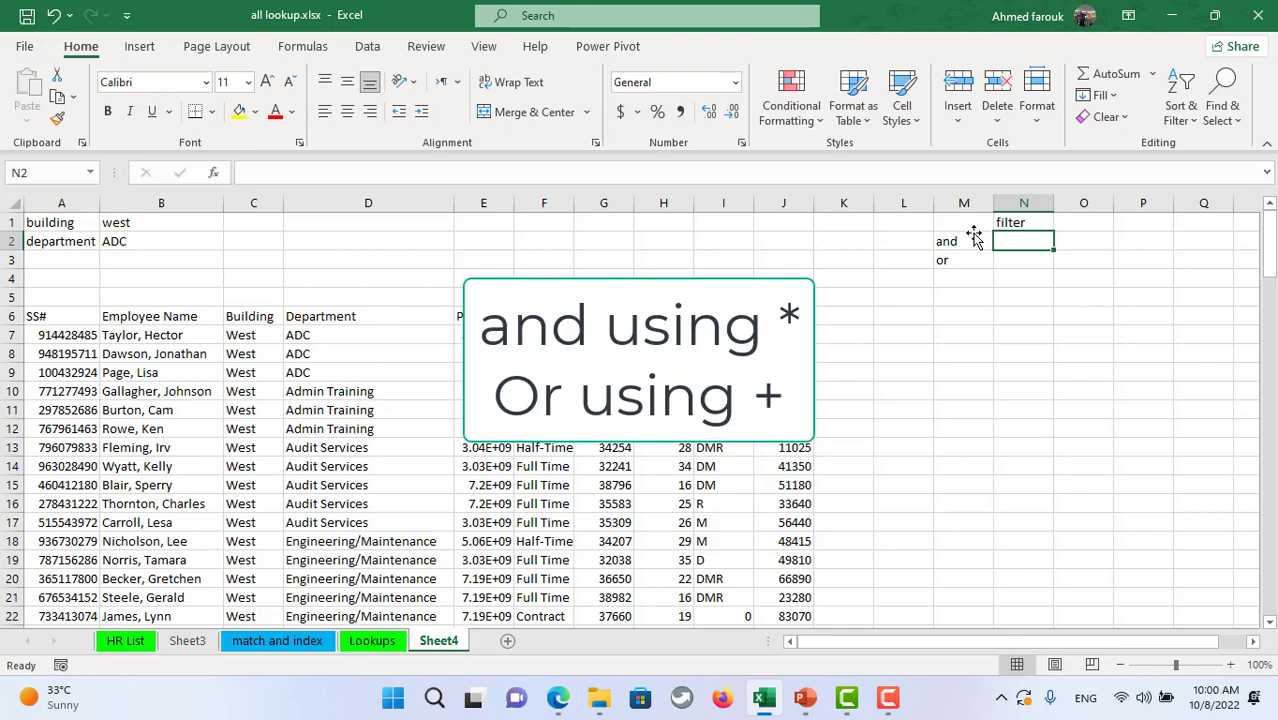
type("+")
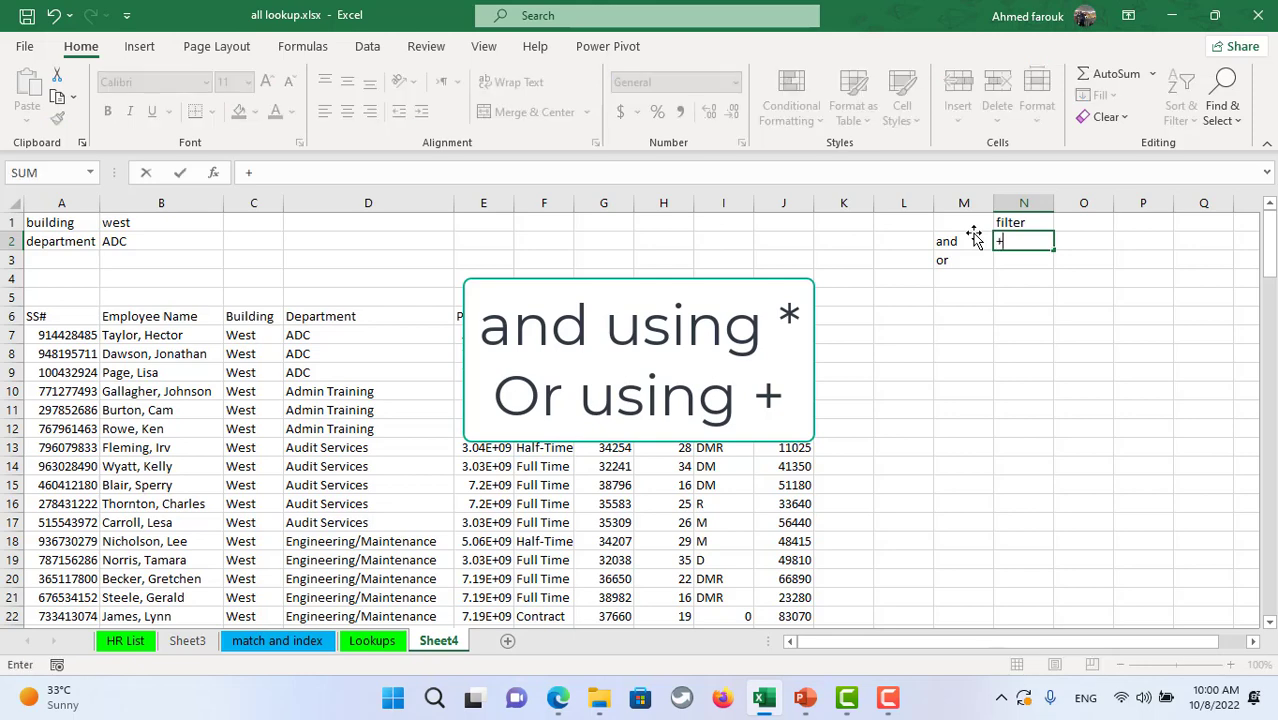
key("Return")
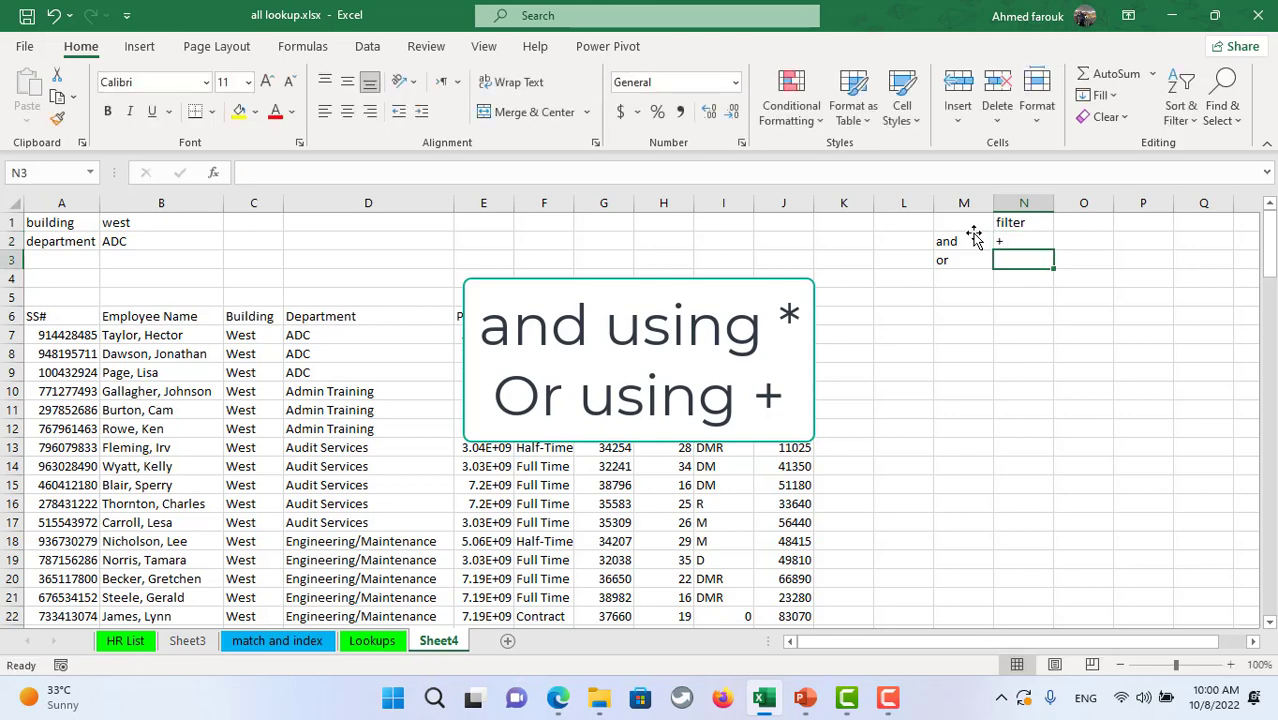
type("*")
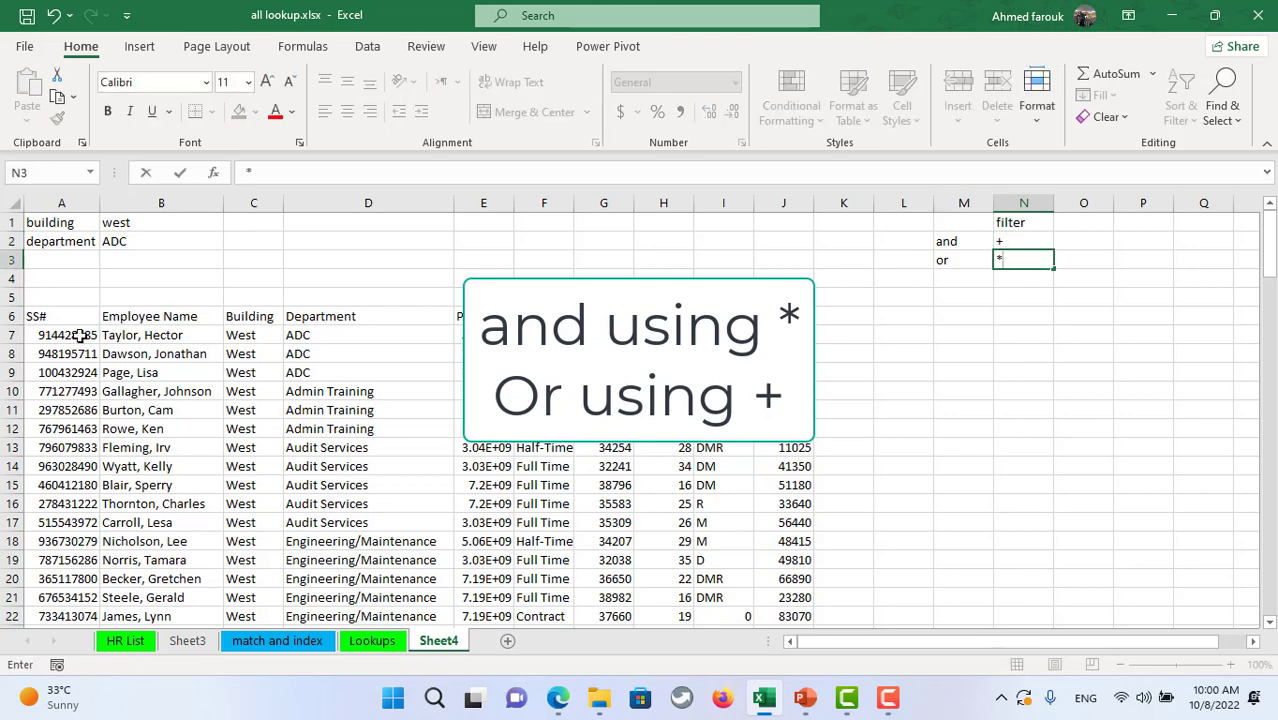
left_click(87, 335)
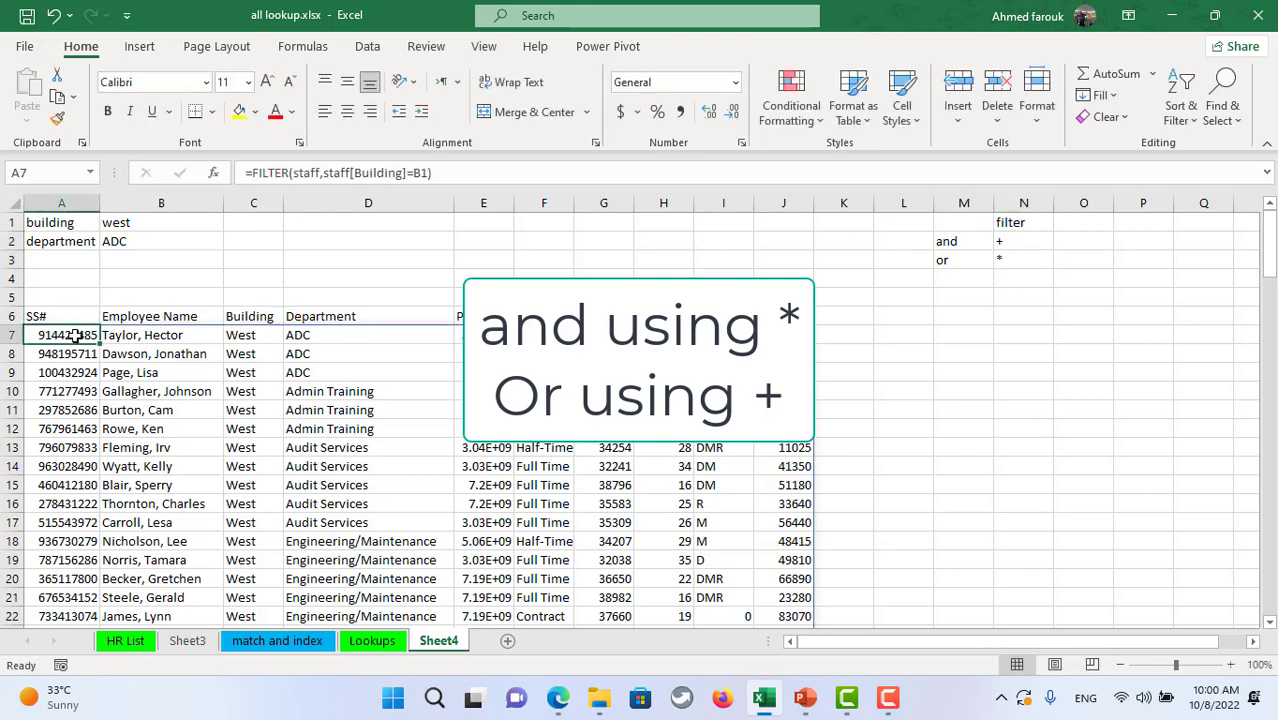
- Rewrite A7 as =FILTER(staff,(staff[Building]=B1)+(staff[Department]=B2)) for OR logic
left_click(323, 172)
type("(")
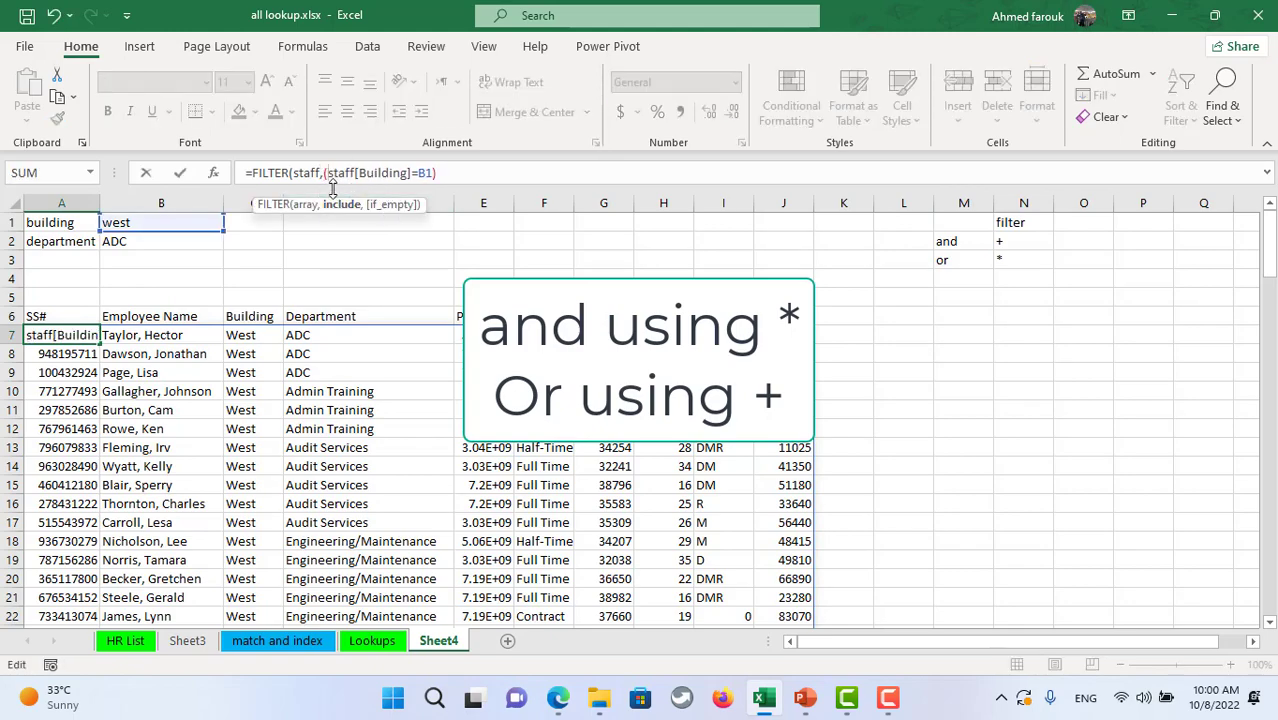
left_click(458, 173)
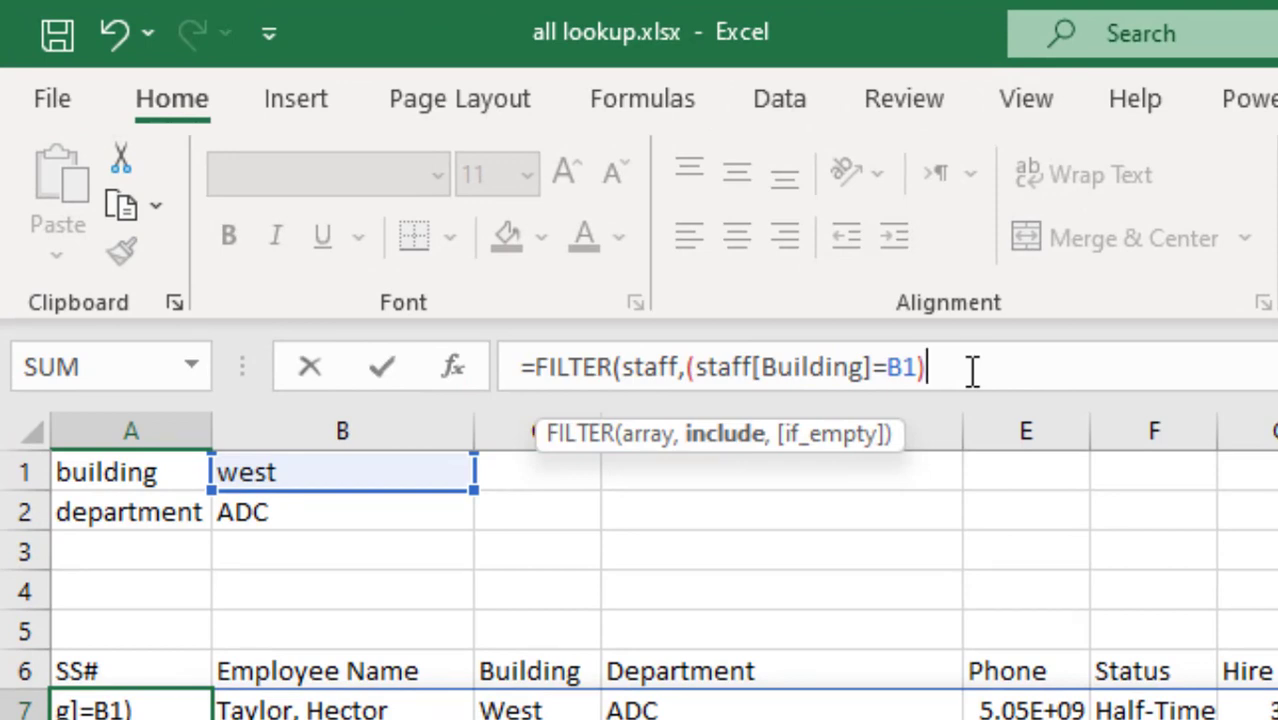
type("+(")
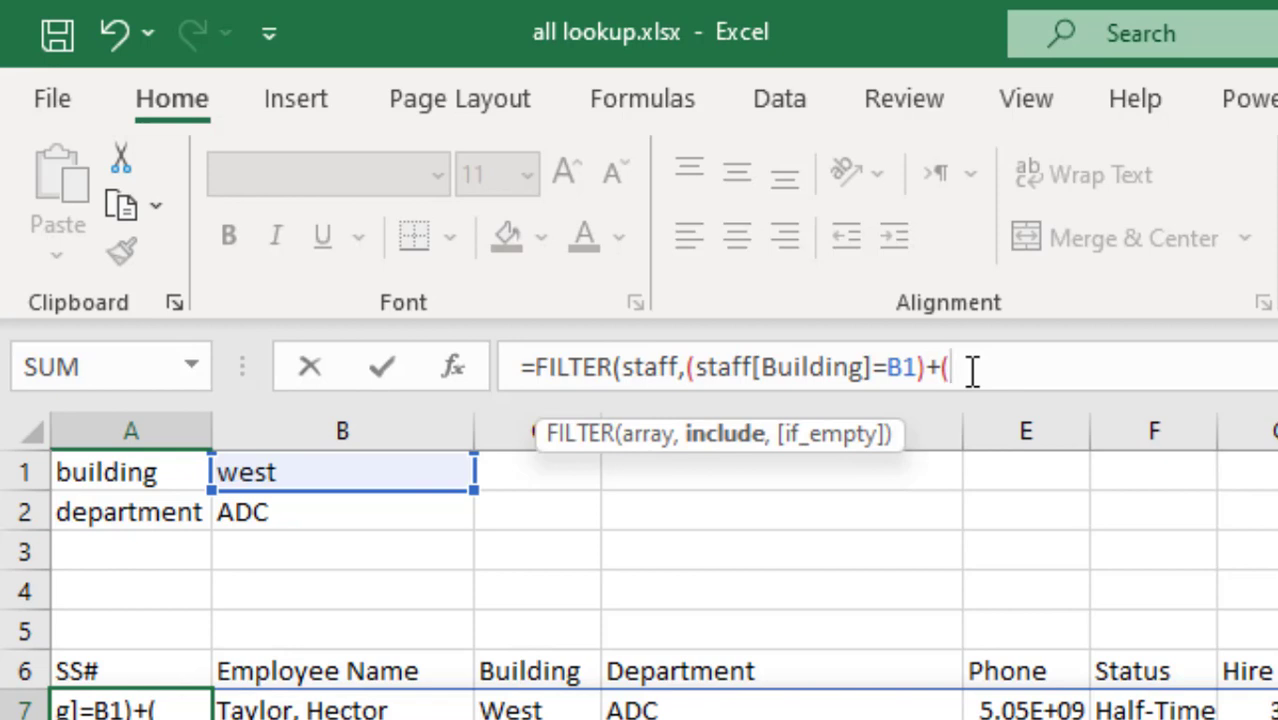
type("sta")
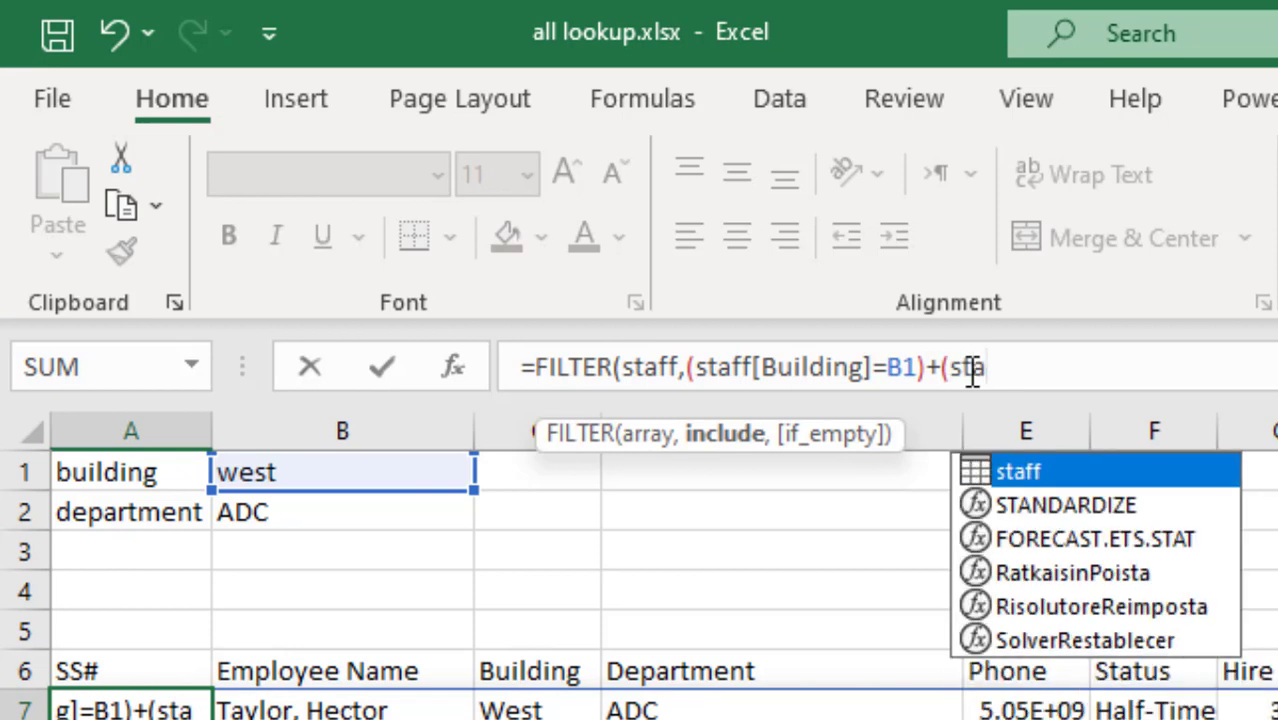
key("Tab")
type("[Buil")
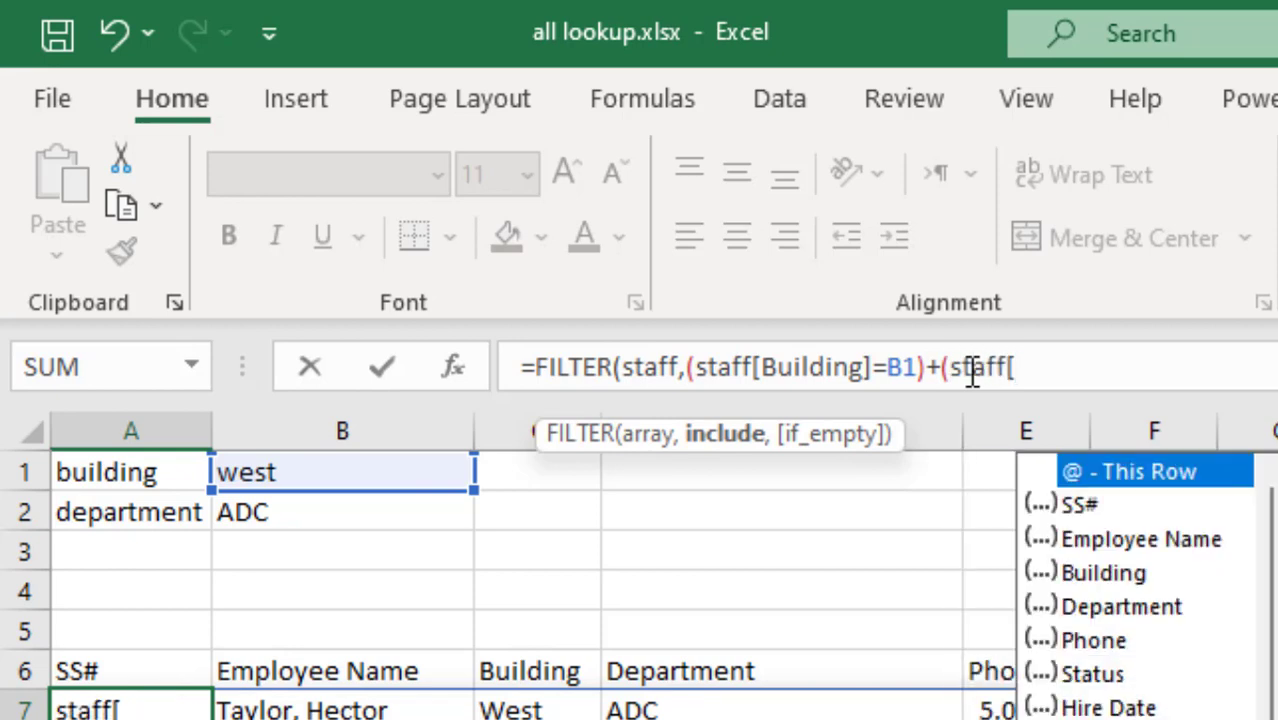
type("d")
key("Tab")
type("]=")
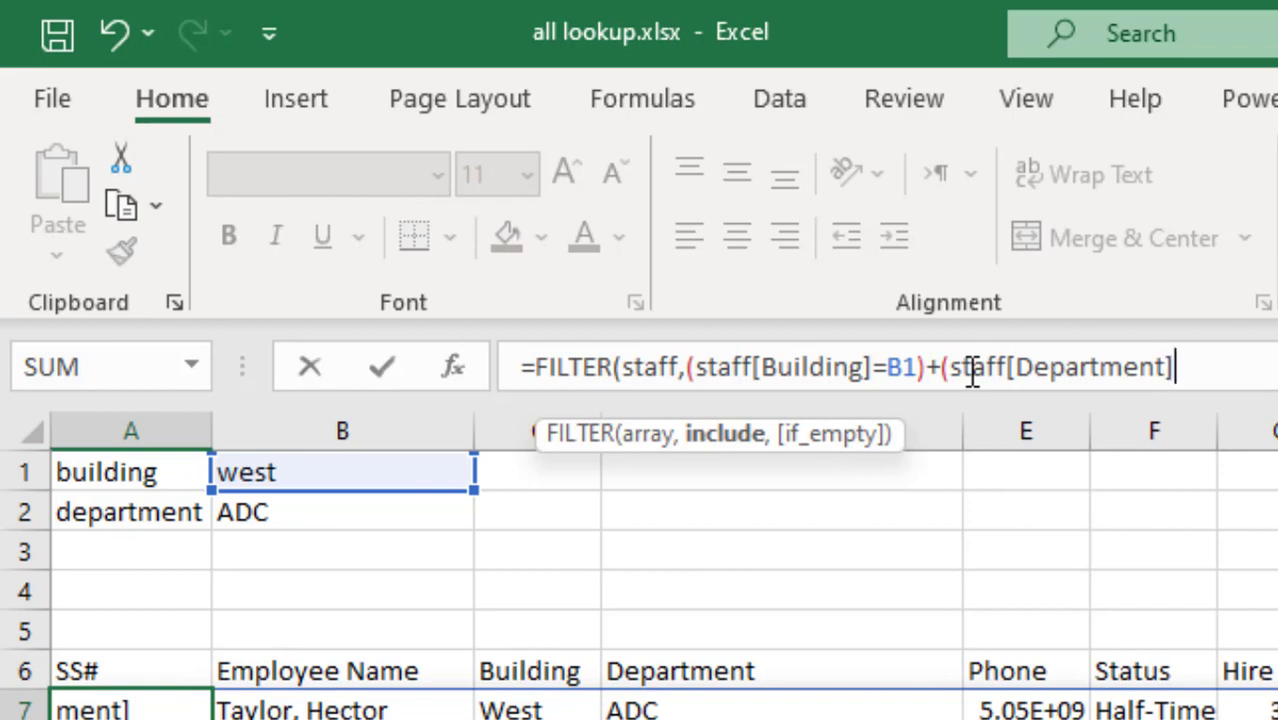
left_click(390, 506)
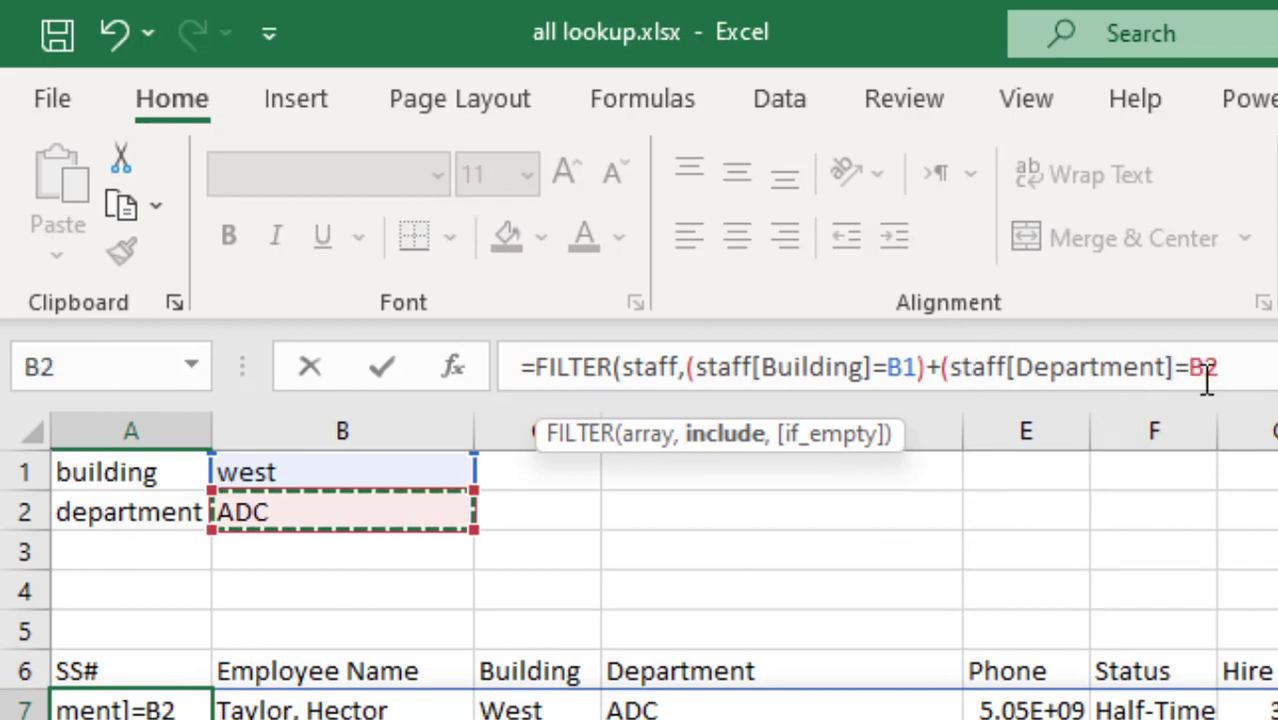
type(")")
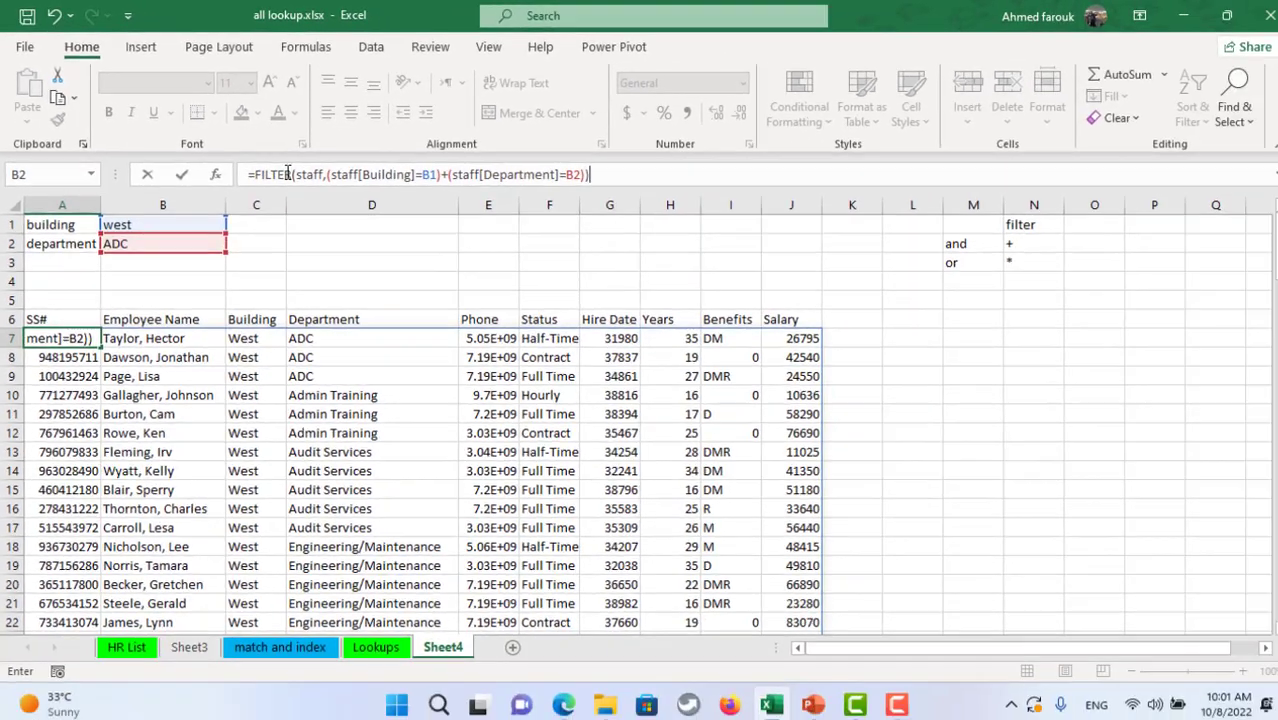
key("Return")
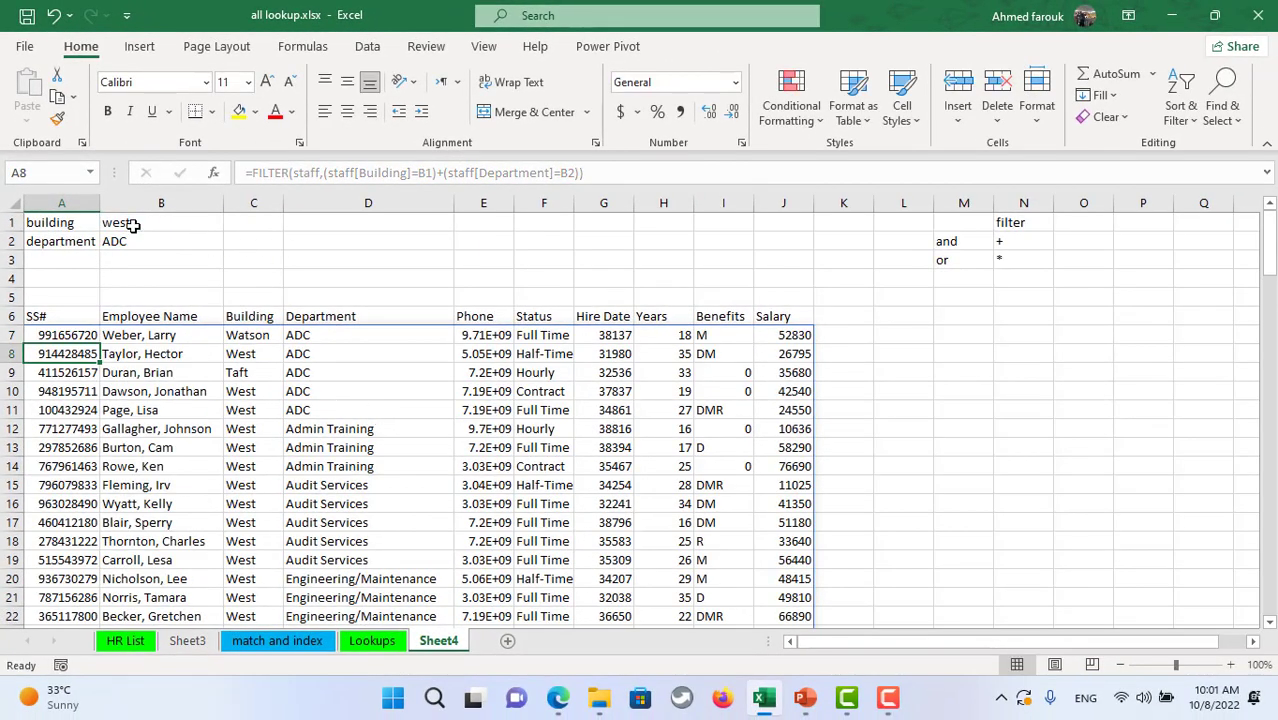
- Correct the operator notes so N3 shows '+' for or and N2 shows '*' for and
left_click(121, 241)
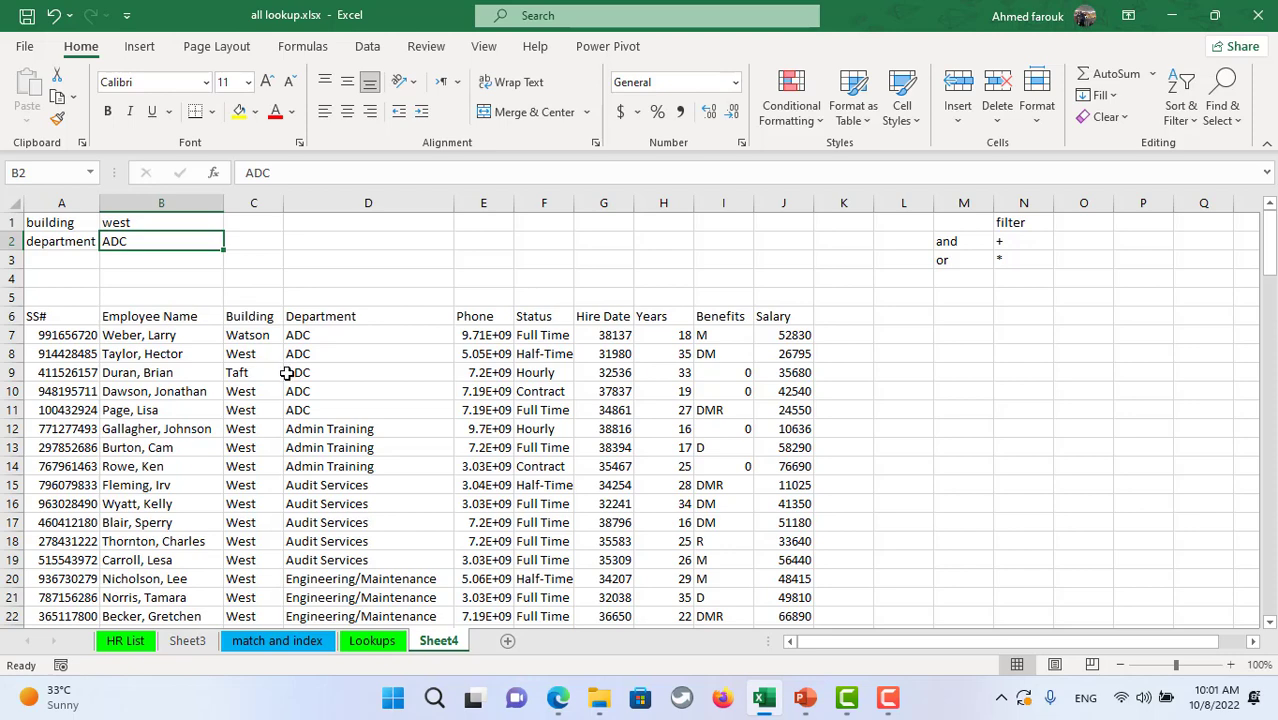
left_click(1008, 245)
left_click(1012, 258)
type("+")
key("Up")
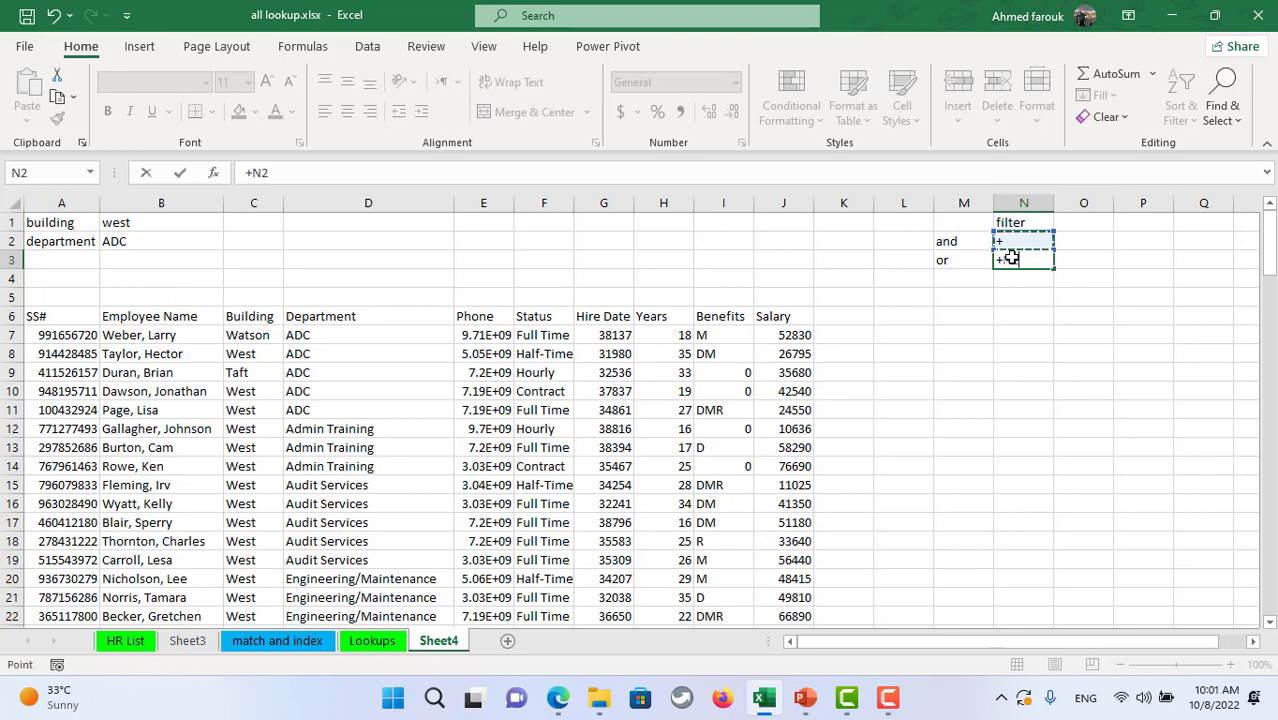
key("Escape")
type("'+")
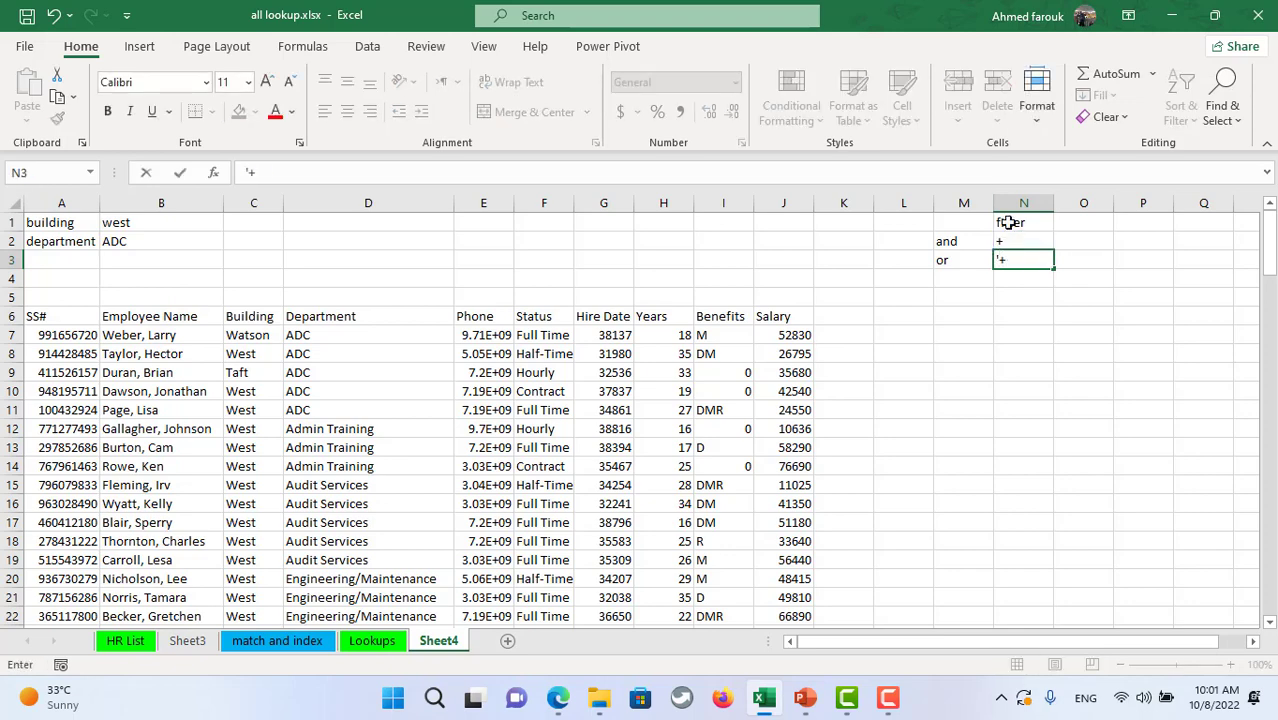
key("Return")
key("Up")
key("Up")
type("'*")
left_click(1015, 371)
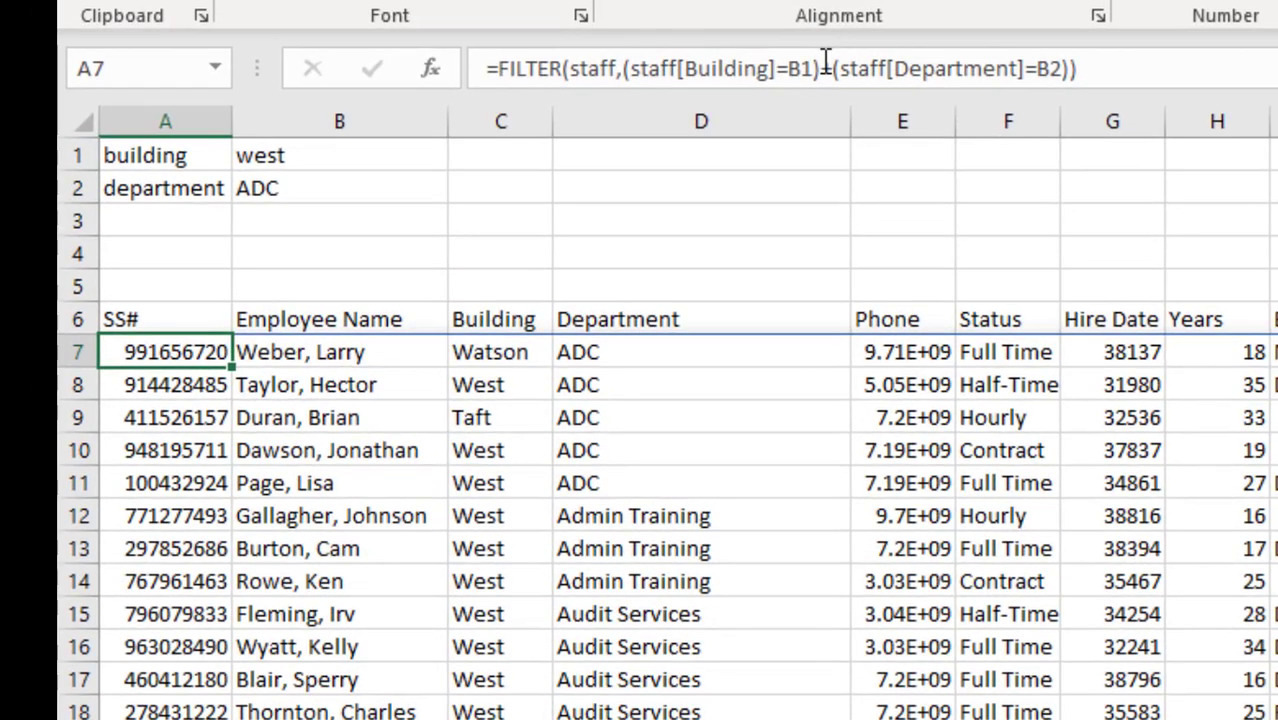
- Replace + with * in A7's FILTER so building and department must both match
left_click(826, 66)
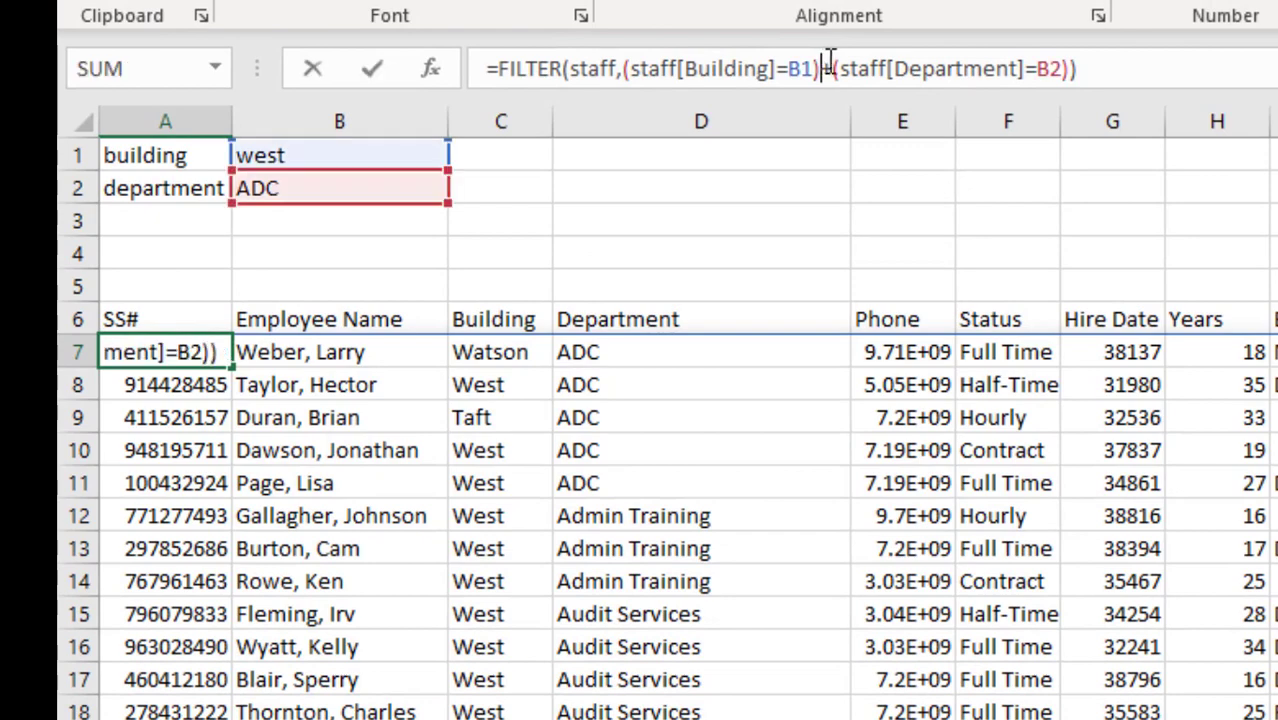
type("+")
type("*")
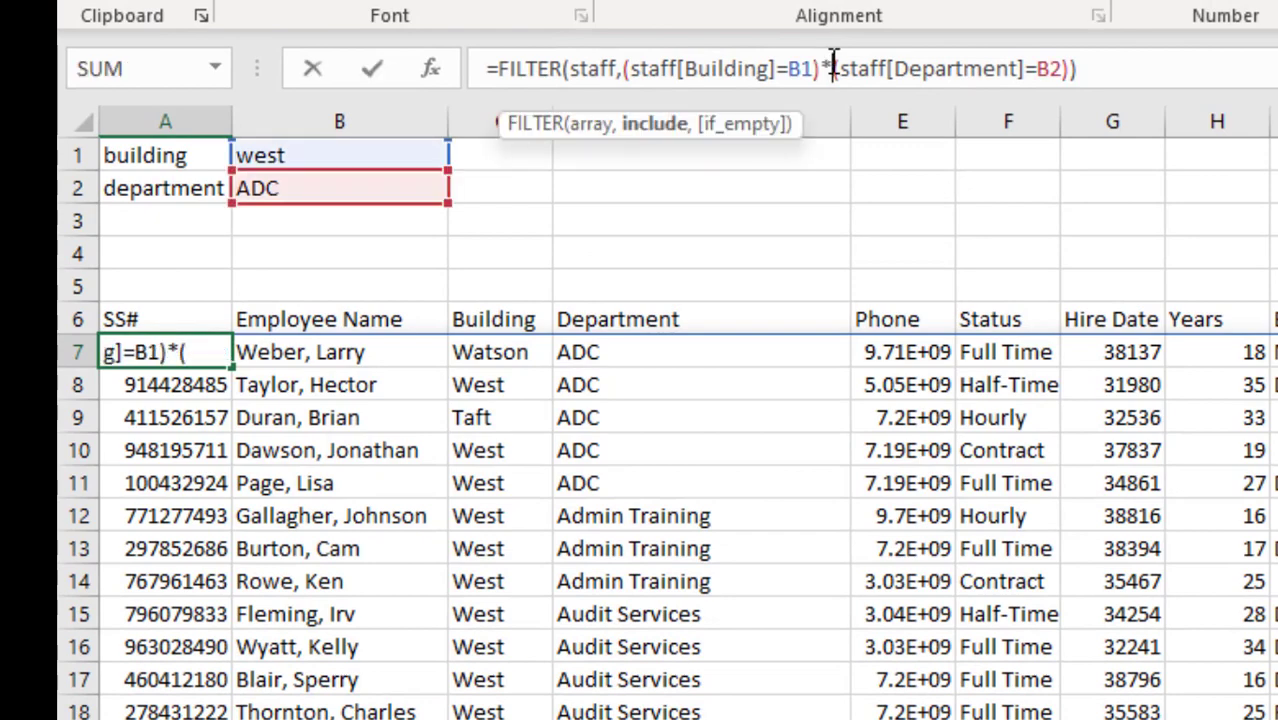
key("Return")
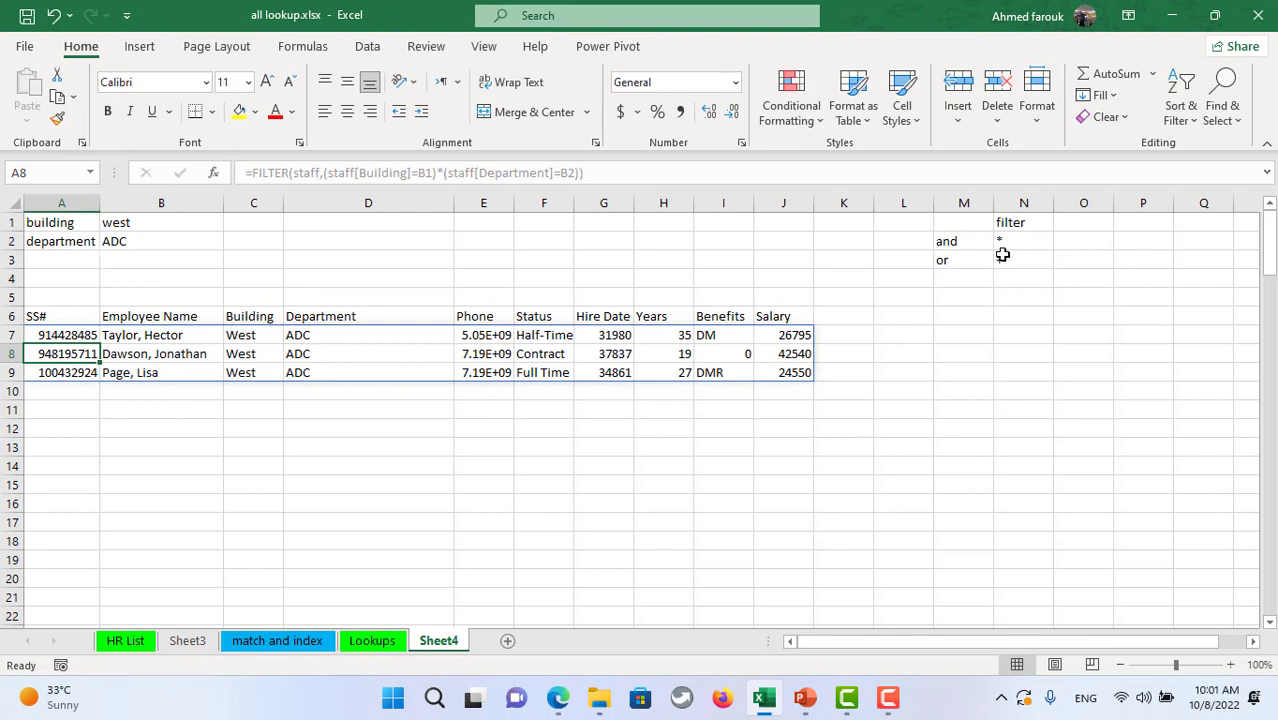
- Change the building criterion in B1 from west to main
left_click(181, 224)
key("Delete")
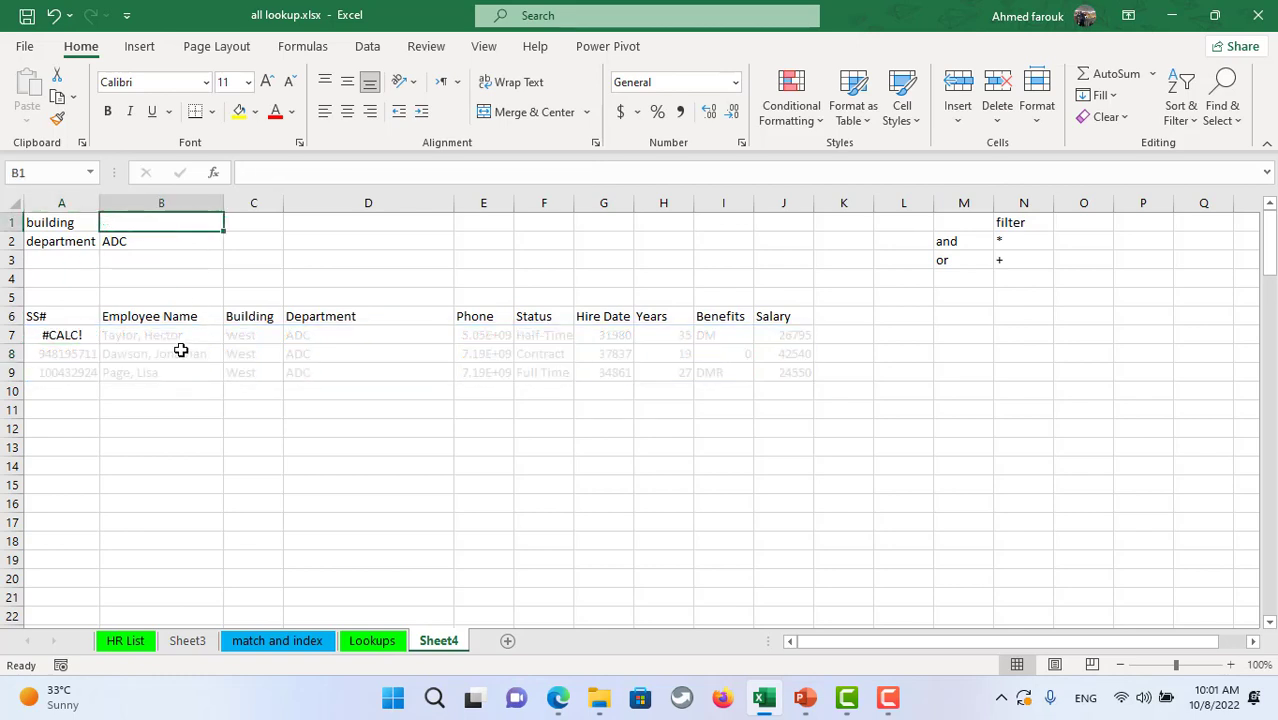
type("main")
key("Return")
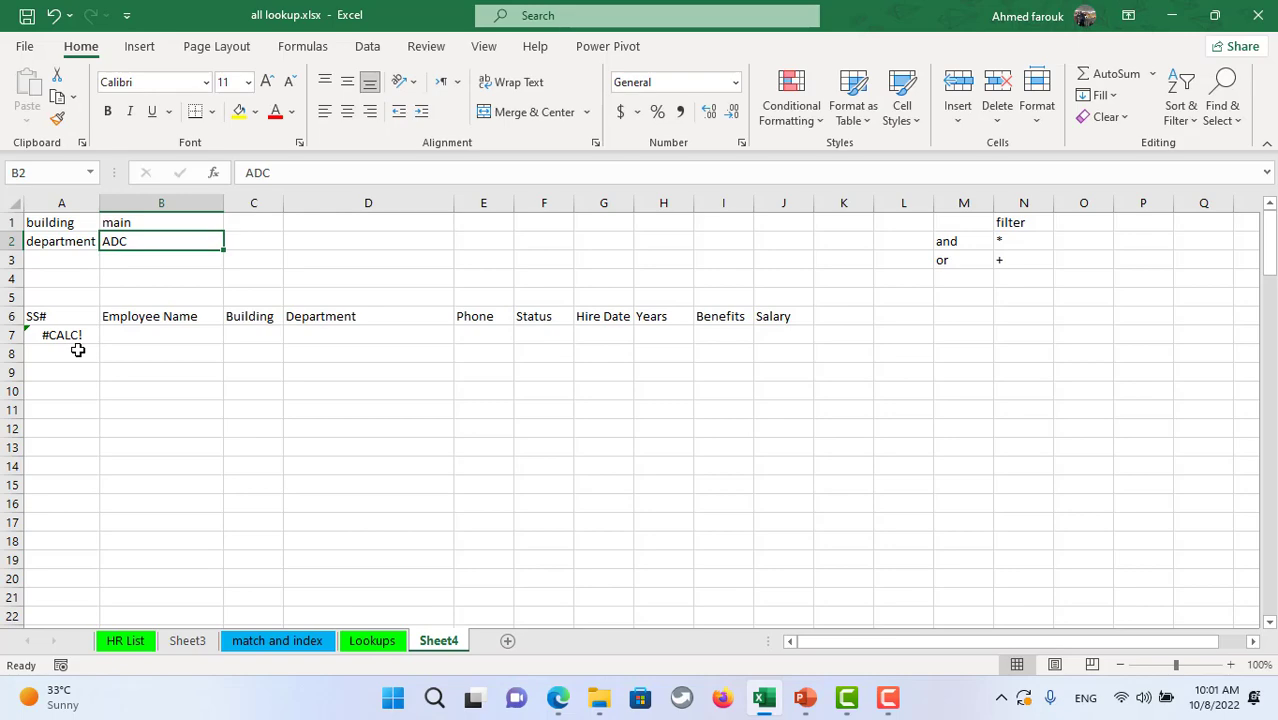
- Copy 'Admin Training' from D7 on HR List into the department criterion B2 on Sheet4
left_click(130, 641)
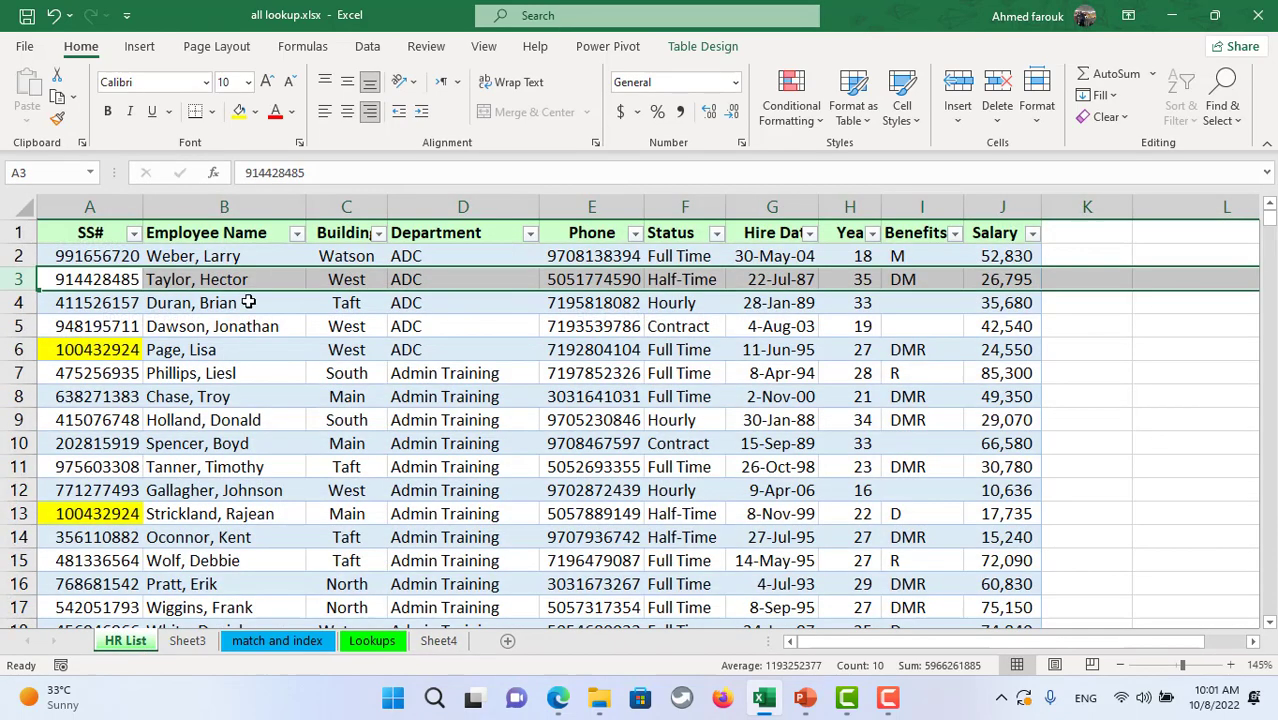
left_click(456, 374)
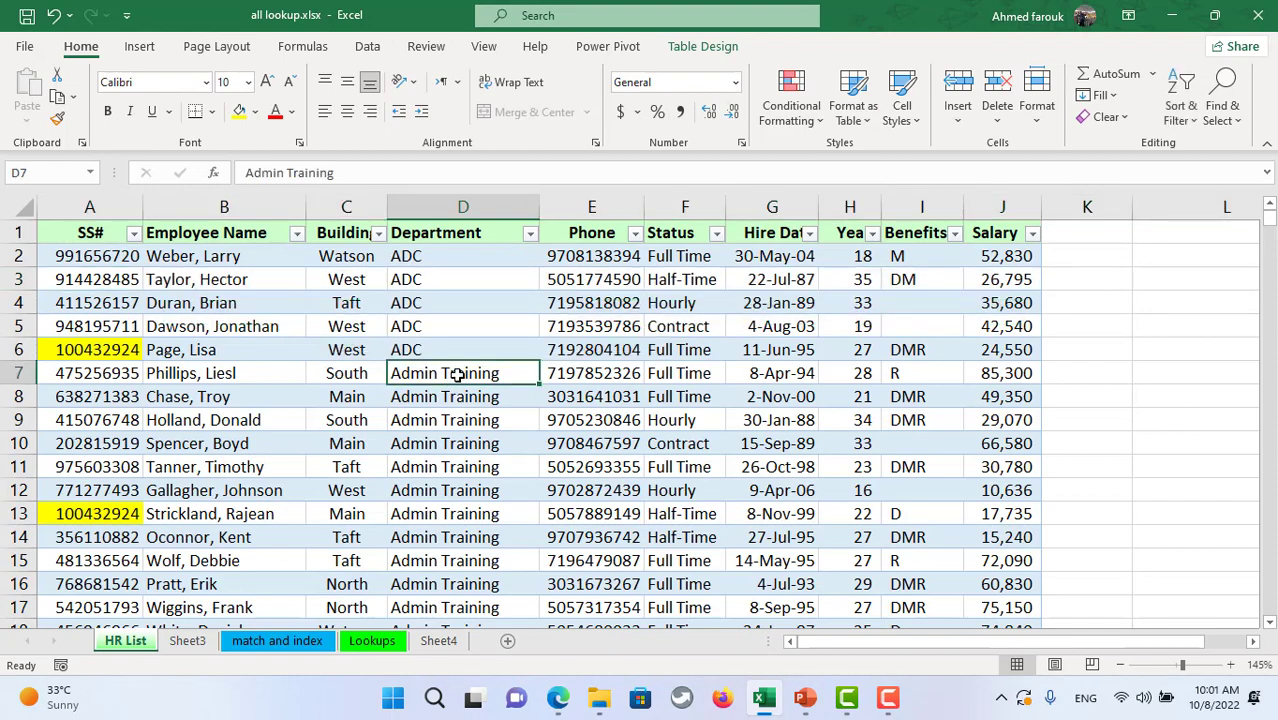
key("ctrl+c")
left_click(438, 641)
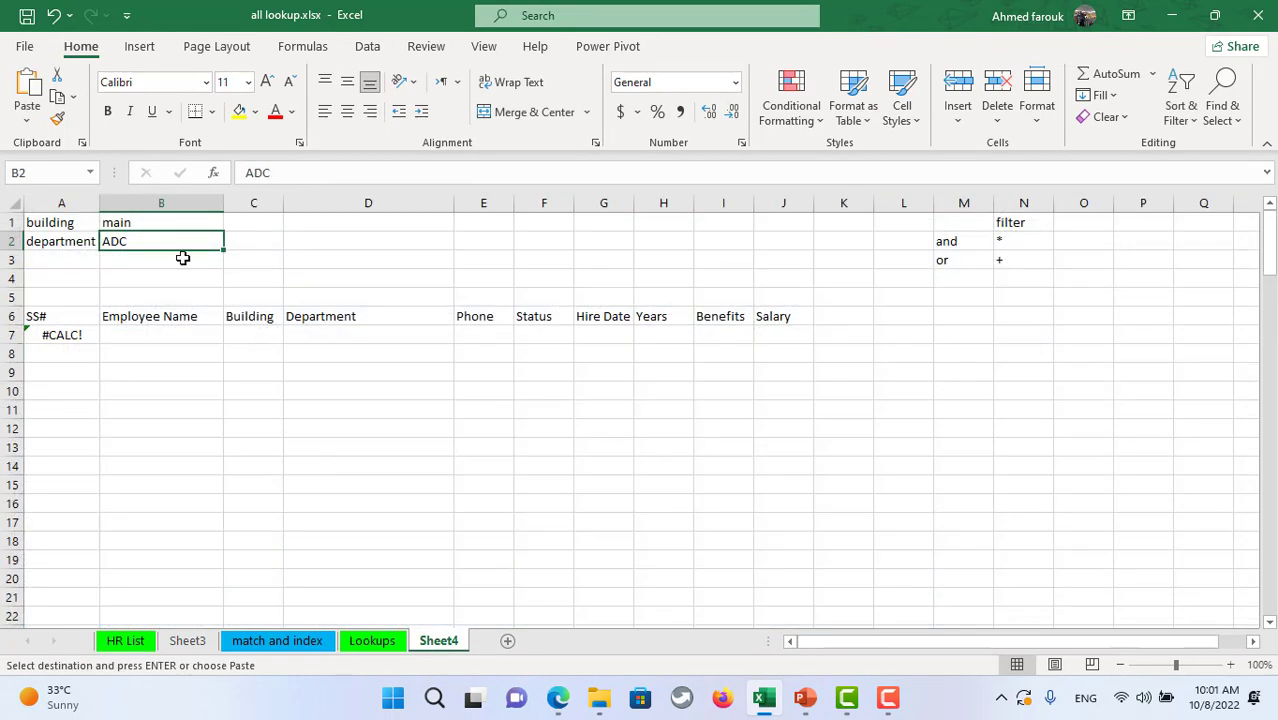
key("ctrl+v")
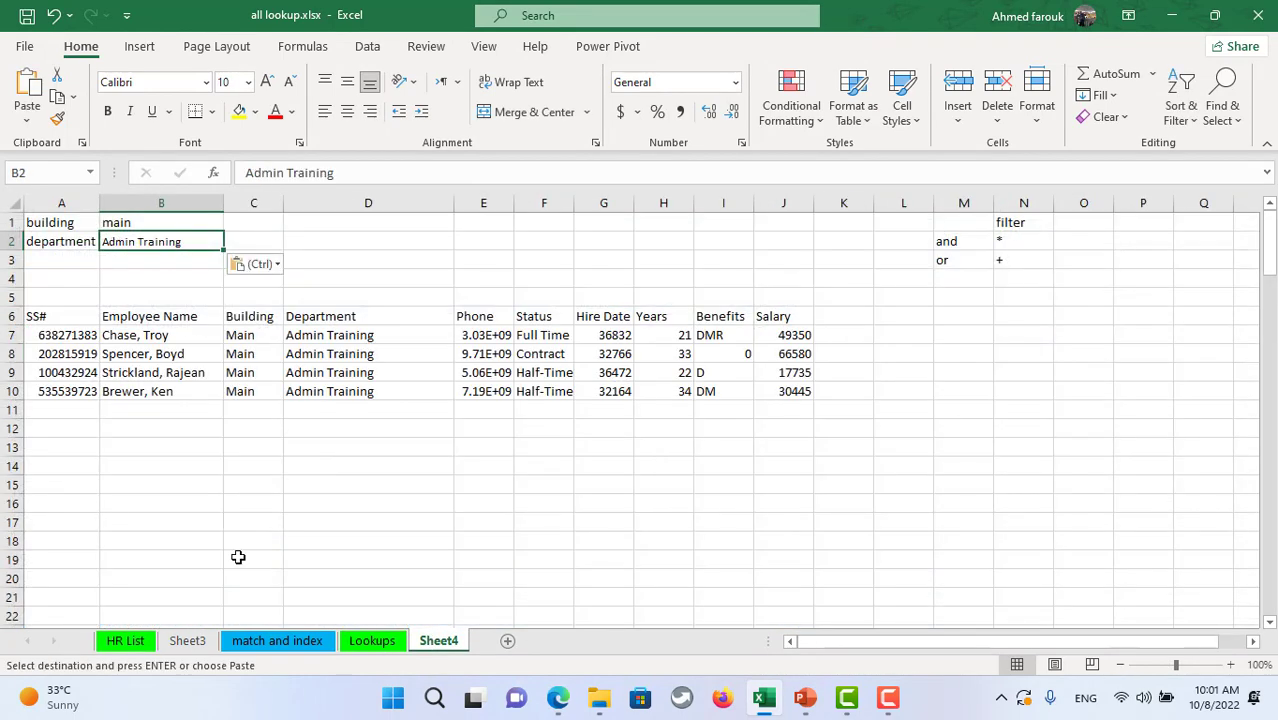